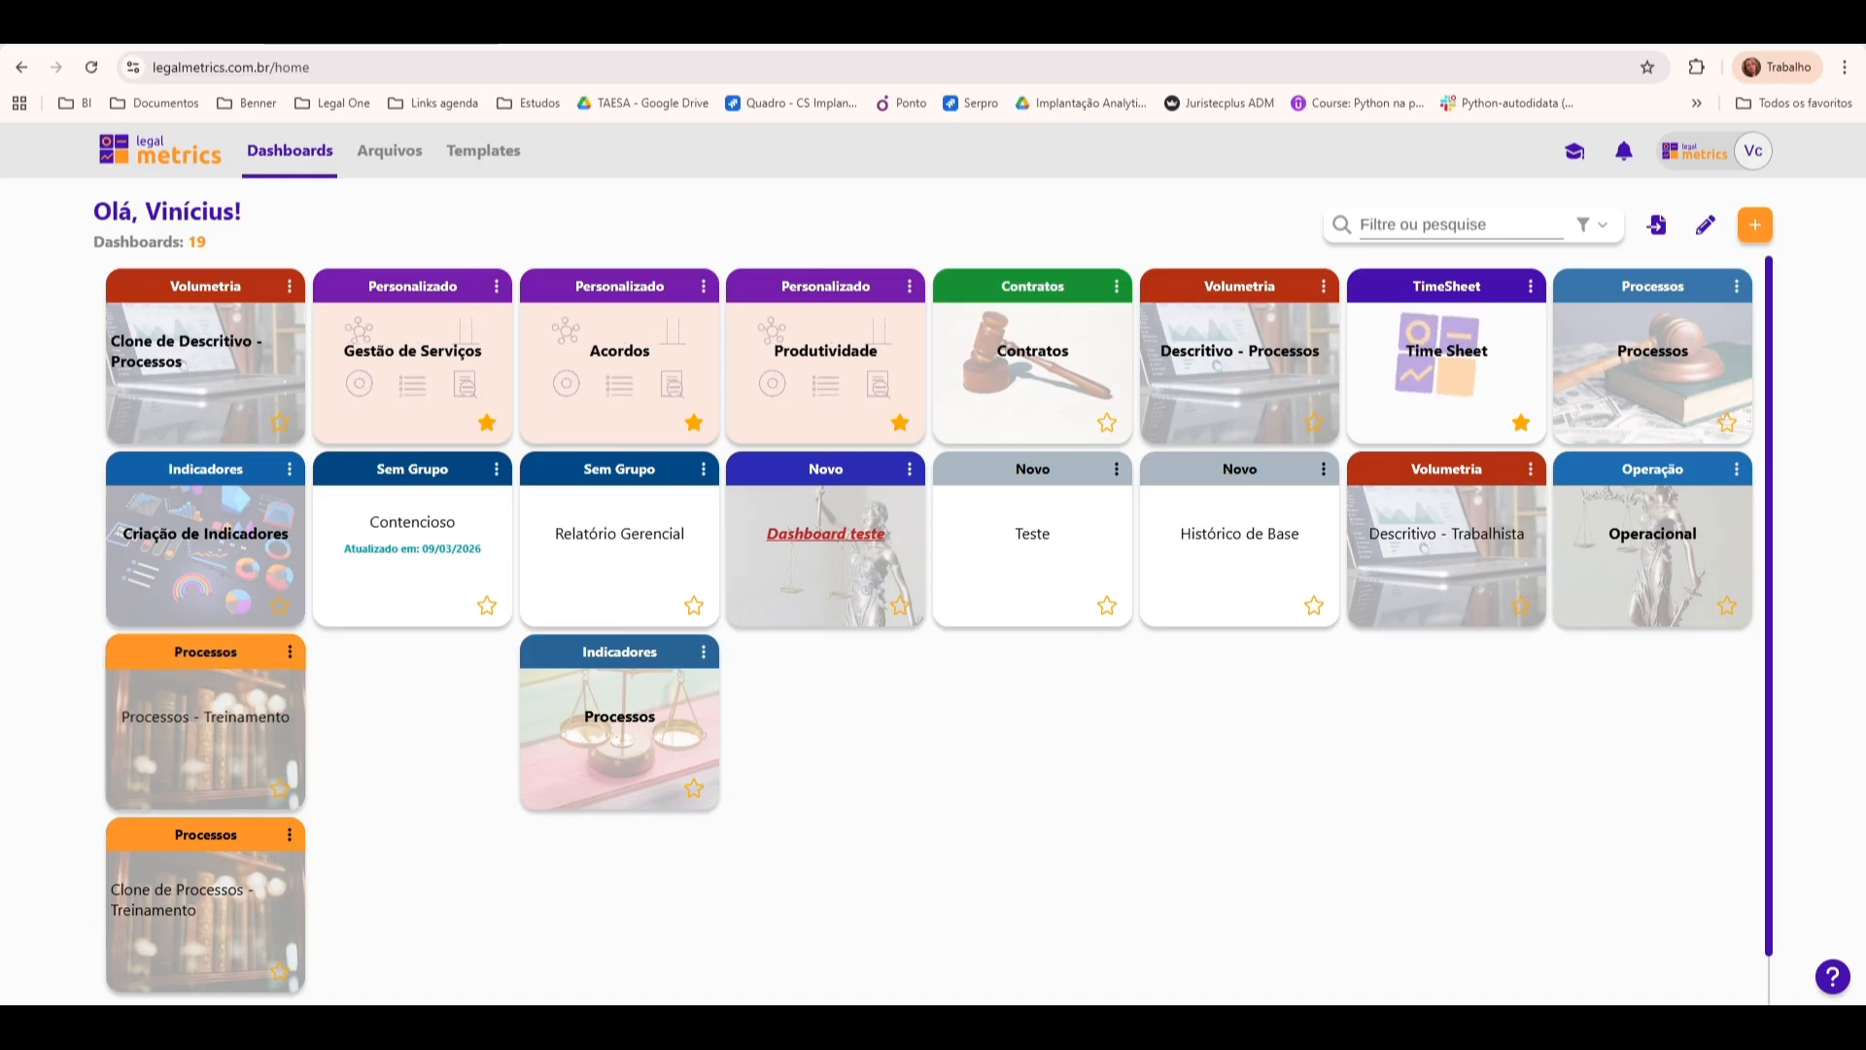
Open the Processos - Treinamento dashboard and examine the Resumo Descritivo table in its final section
click(209, 701)
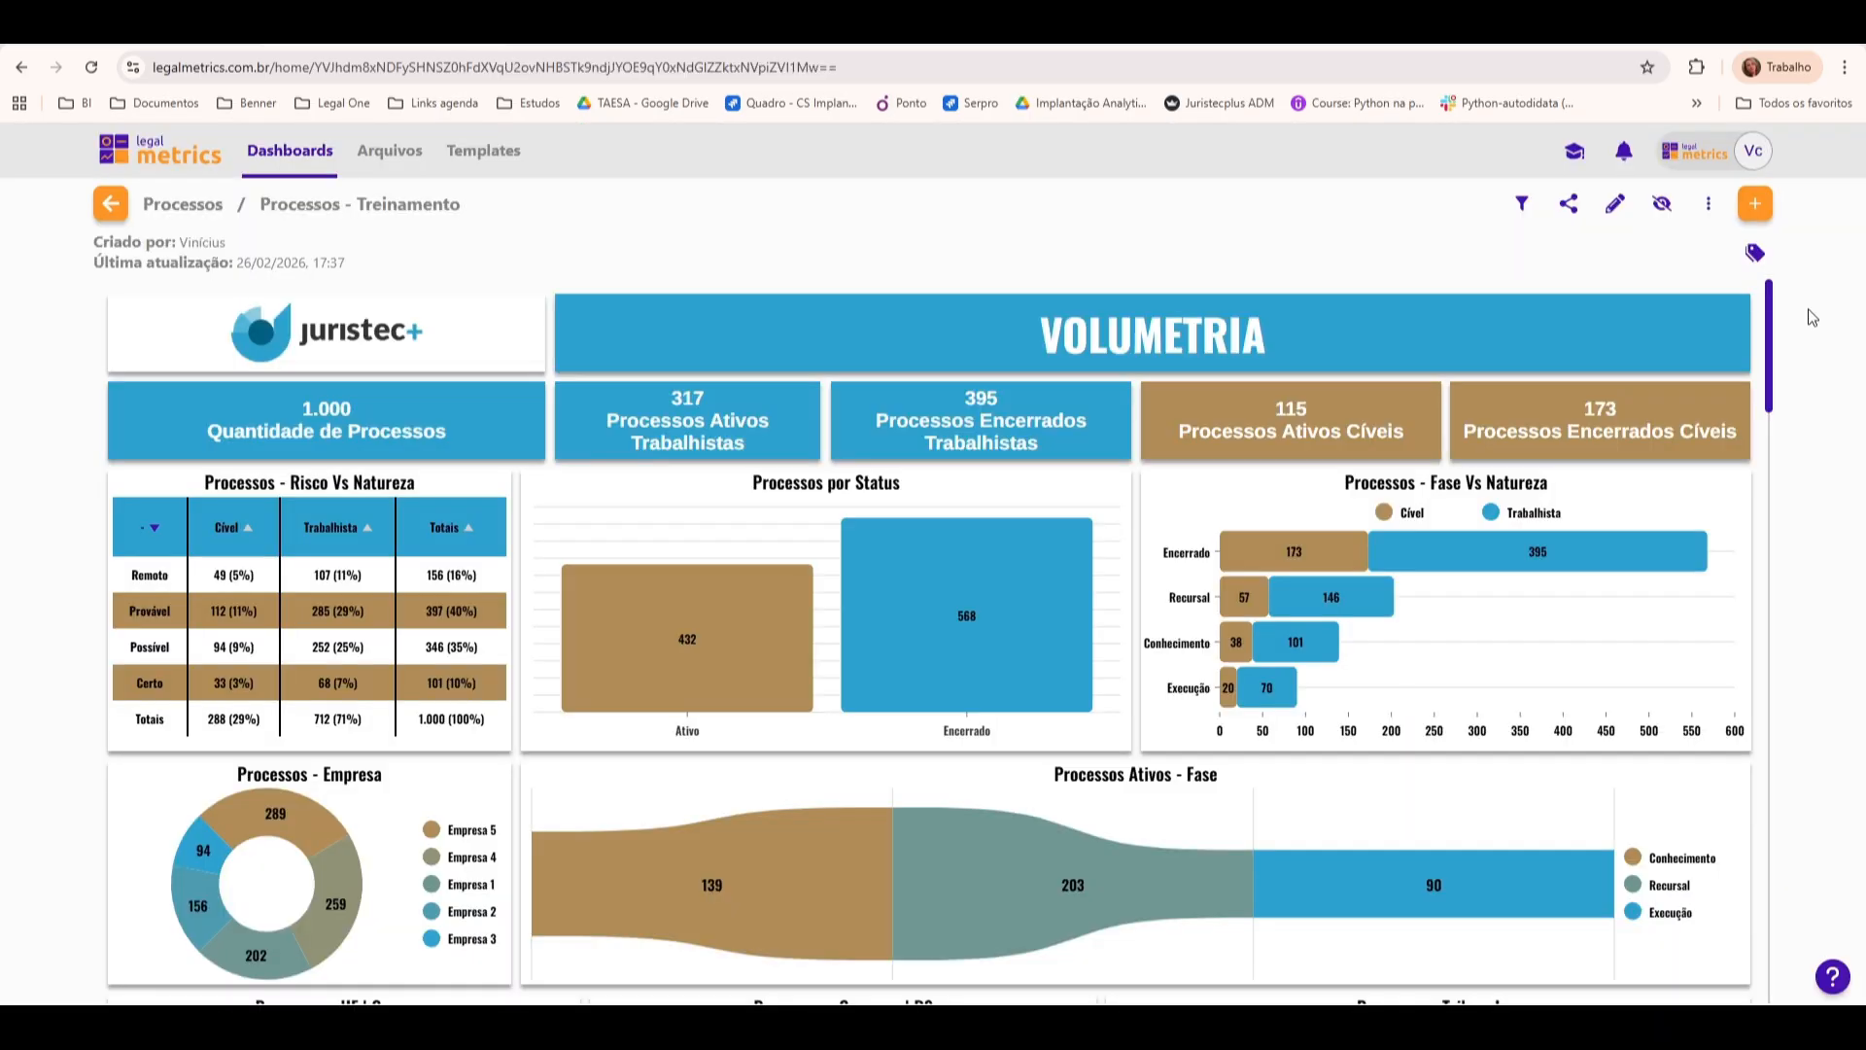
click(1754, 253)
click(1714, 409)
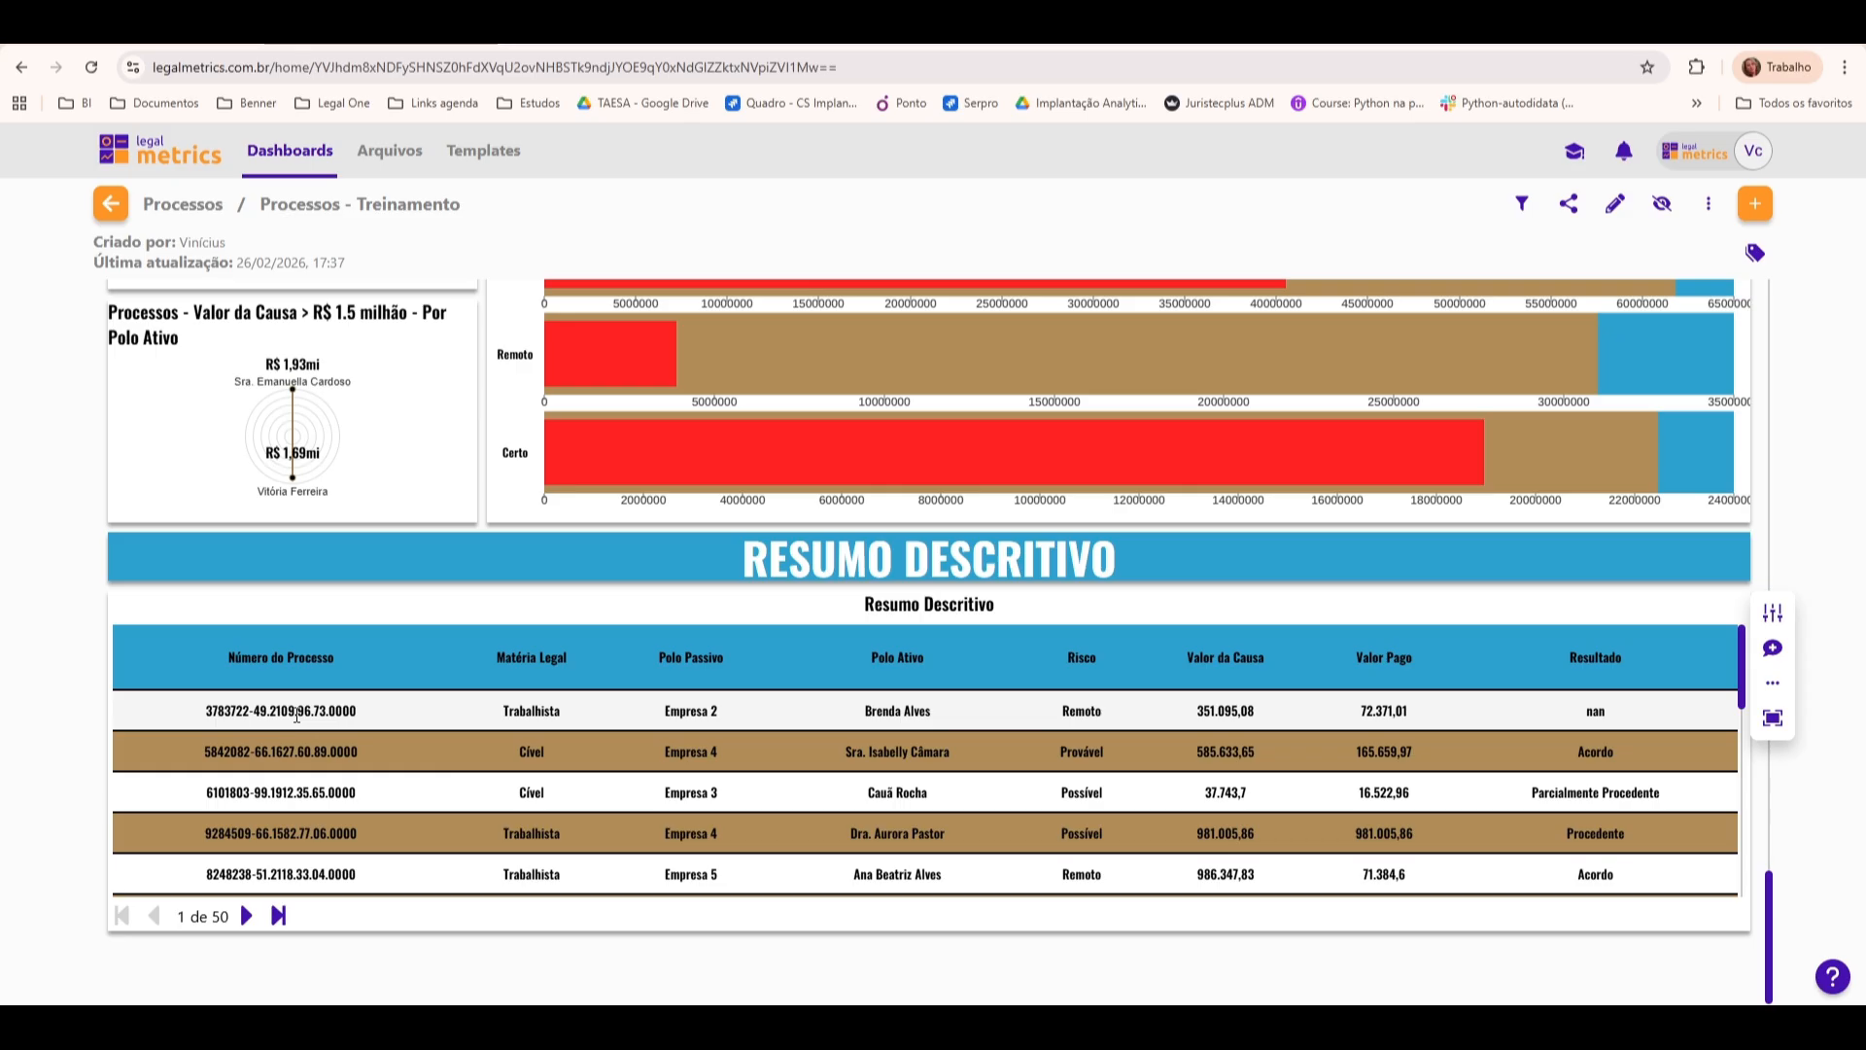
drag(261, 721, 255, 757)
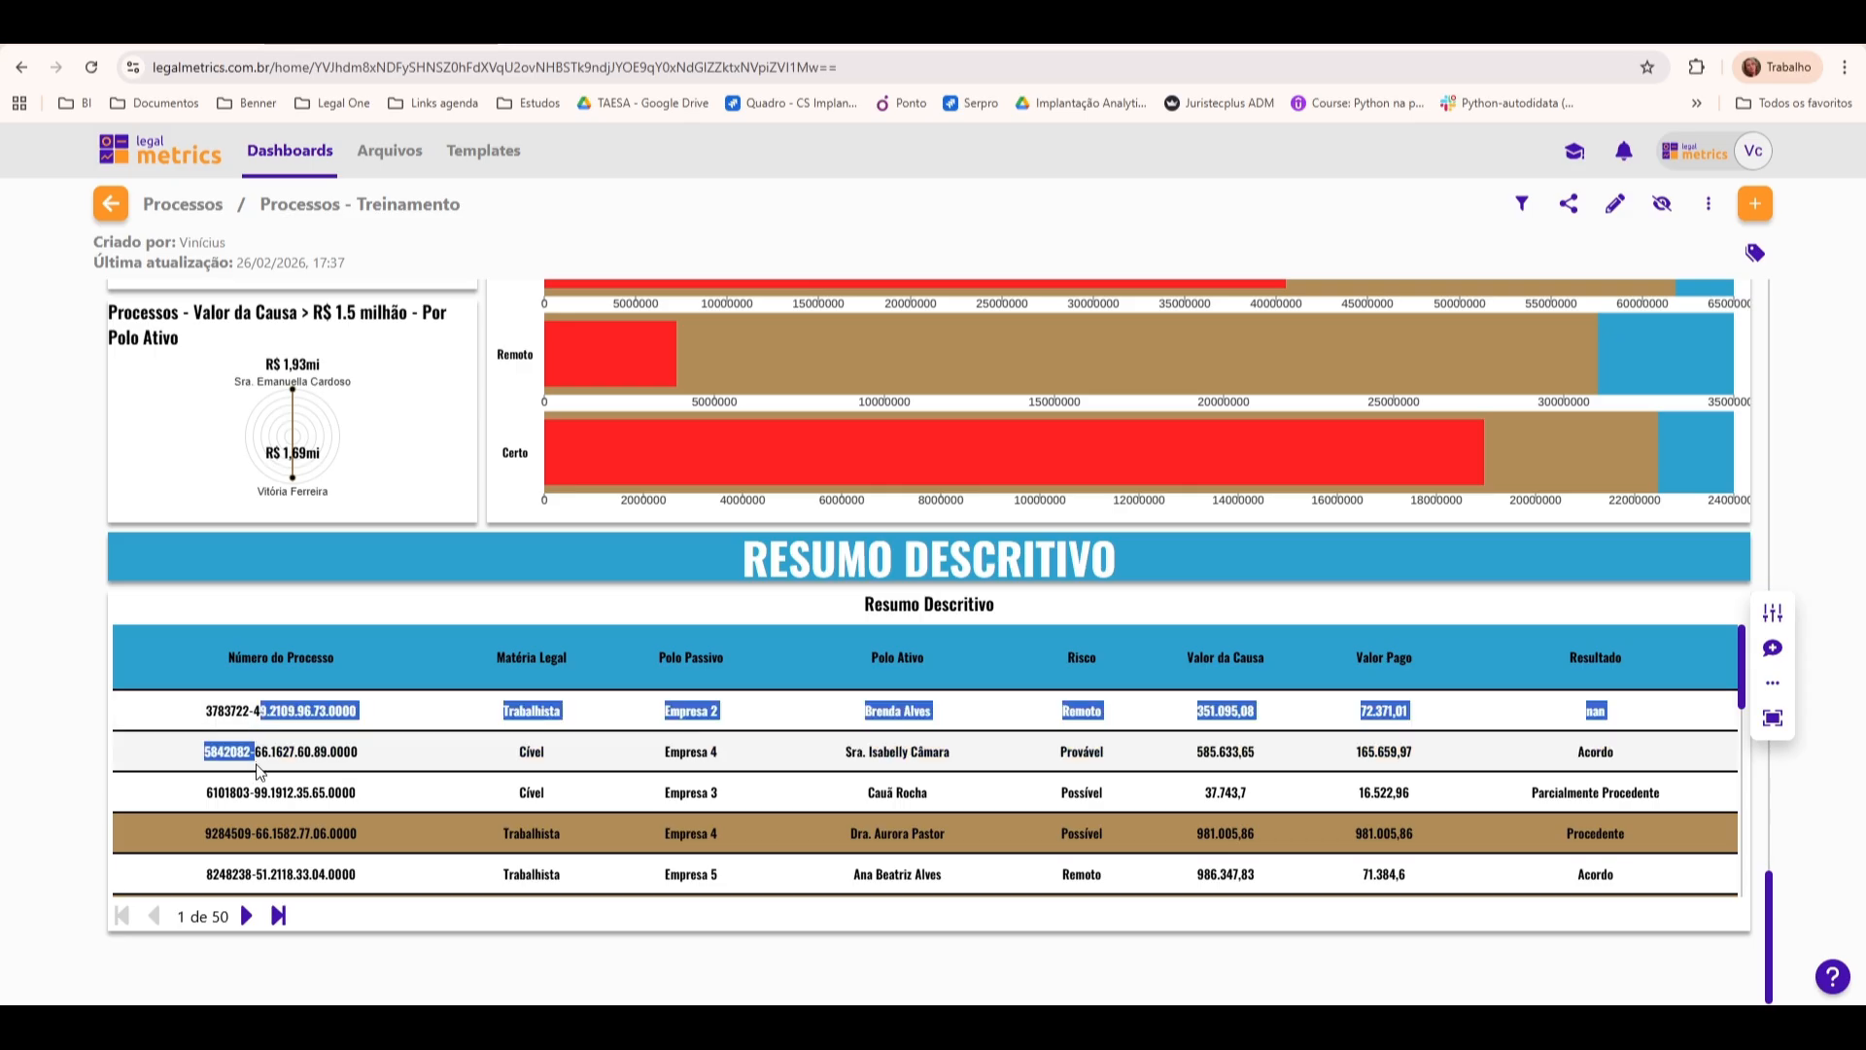
click(267, 782)
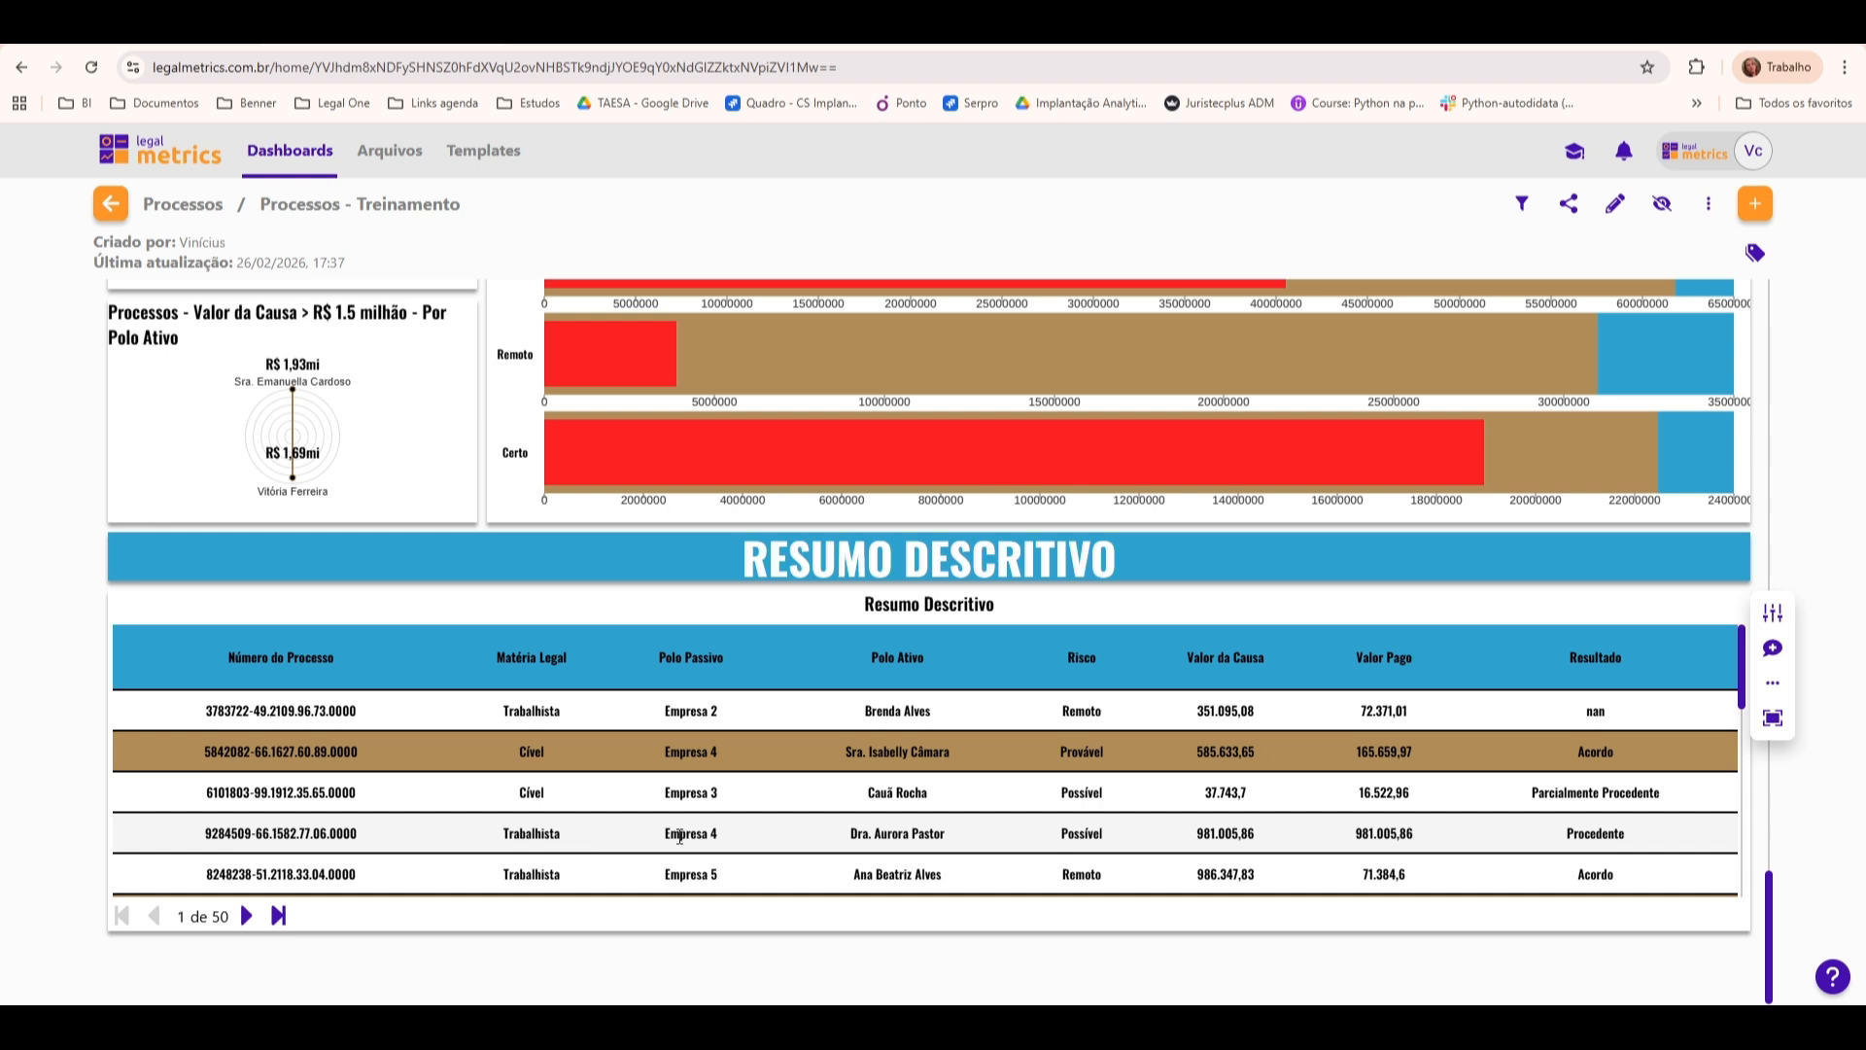
click(868, 750)
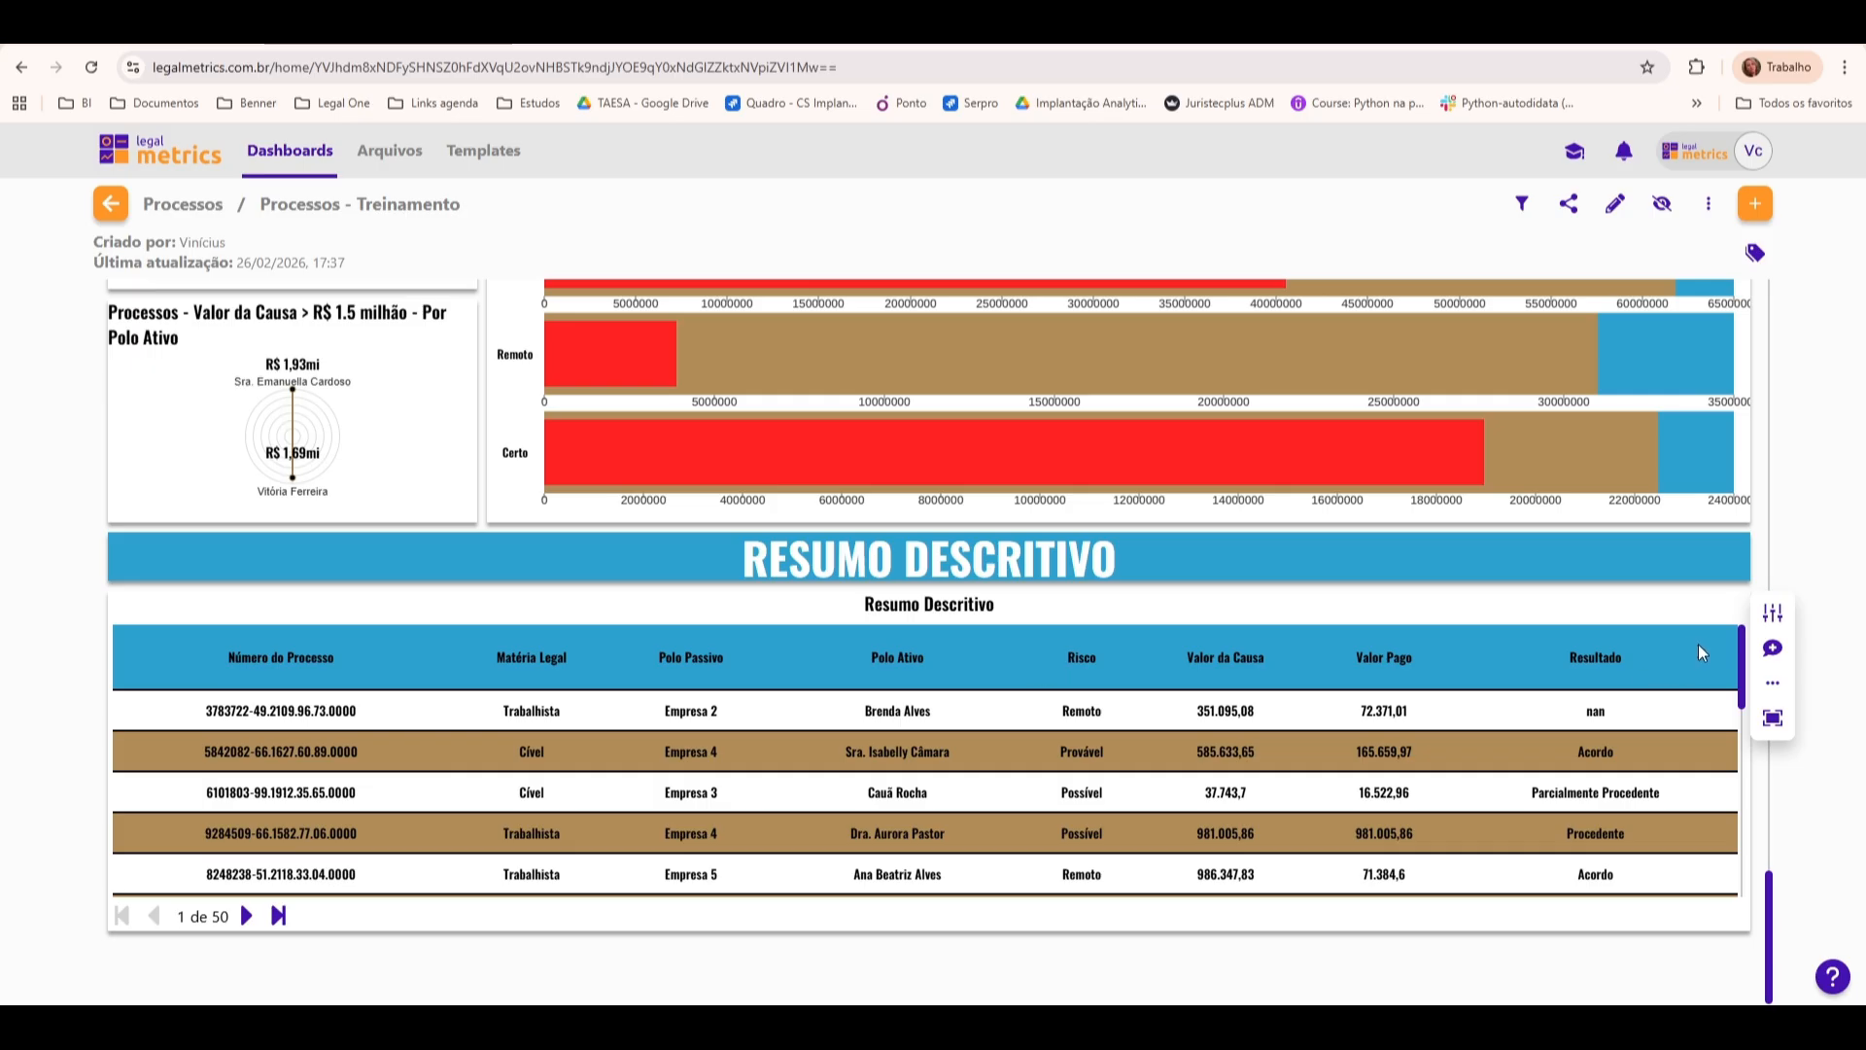
Filter the Resumo Descritivo table by Número do Processo, keeping only the third process in the list
click(1773, 618)
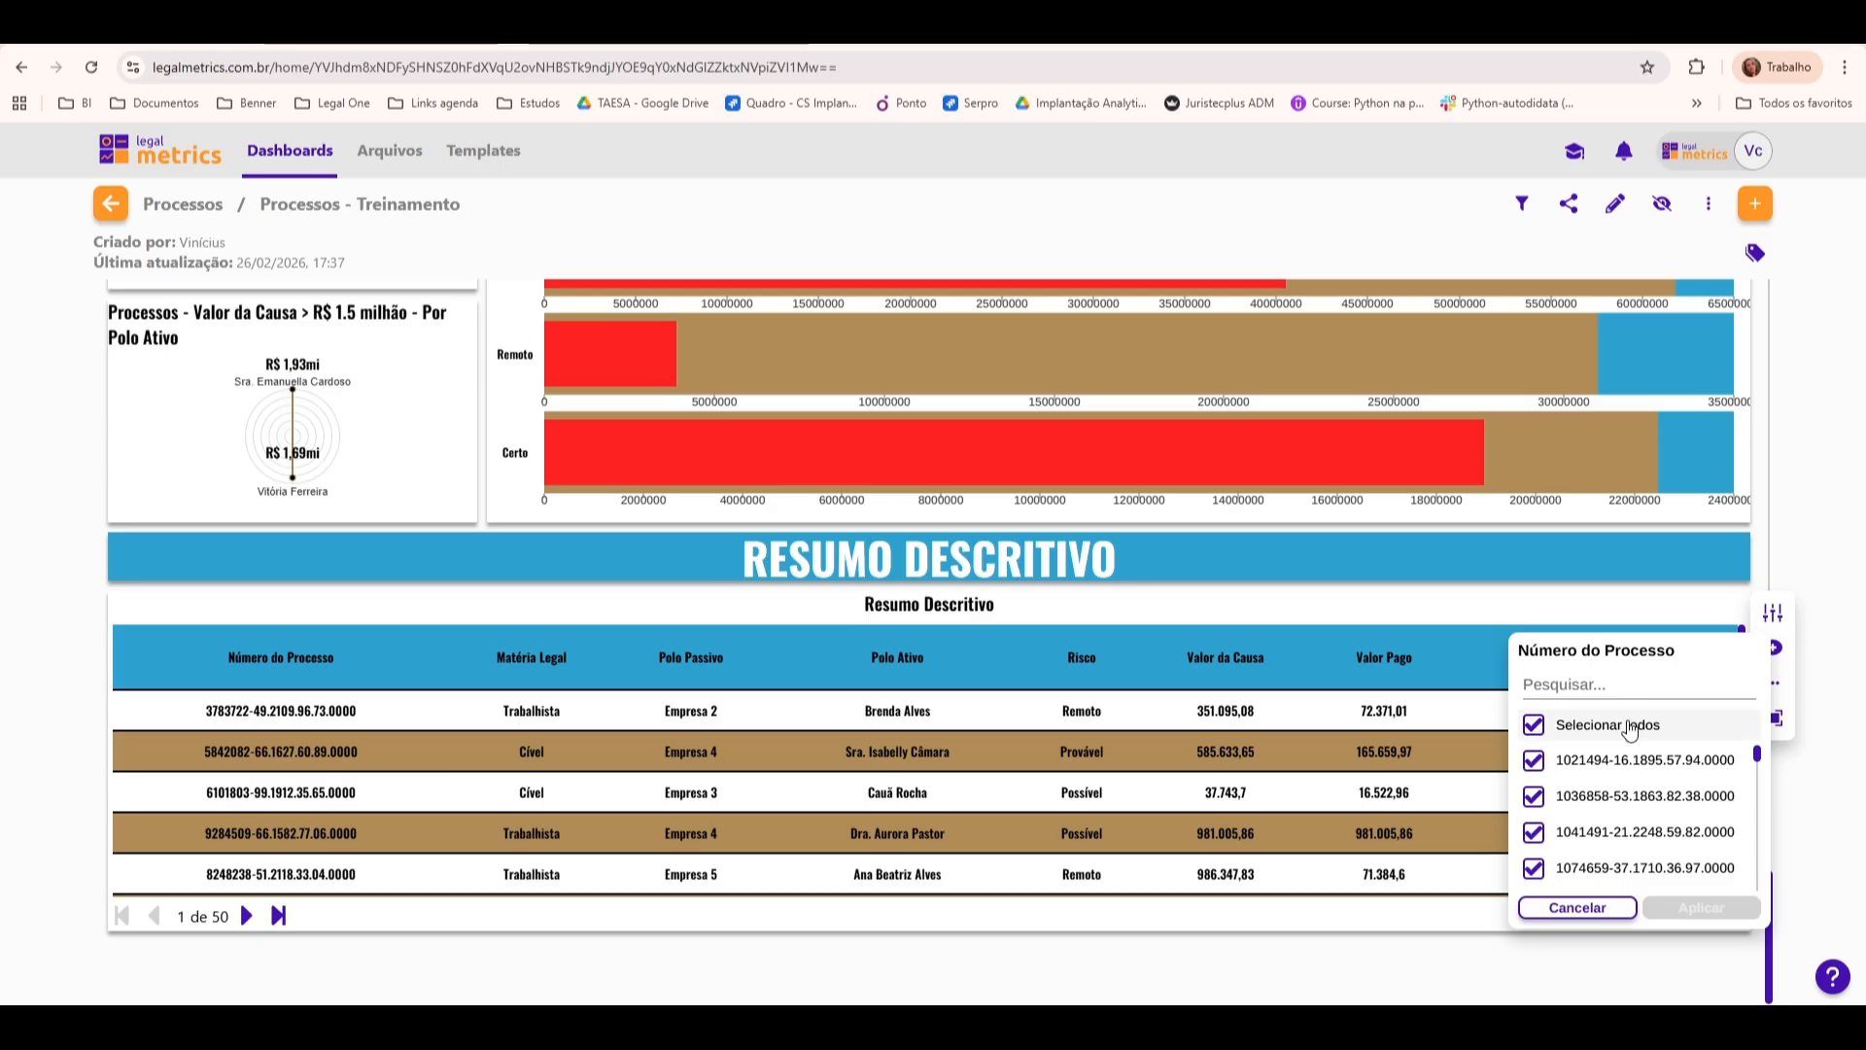
click(1632, 725)
click(1628, 832)
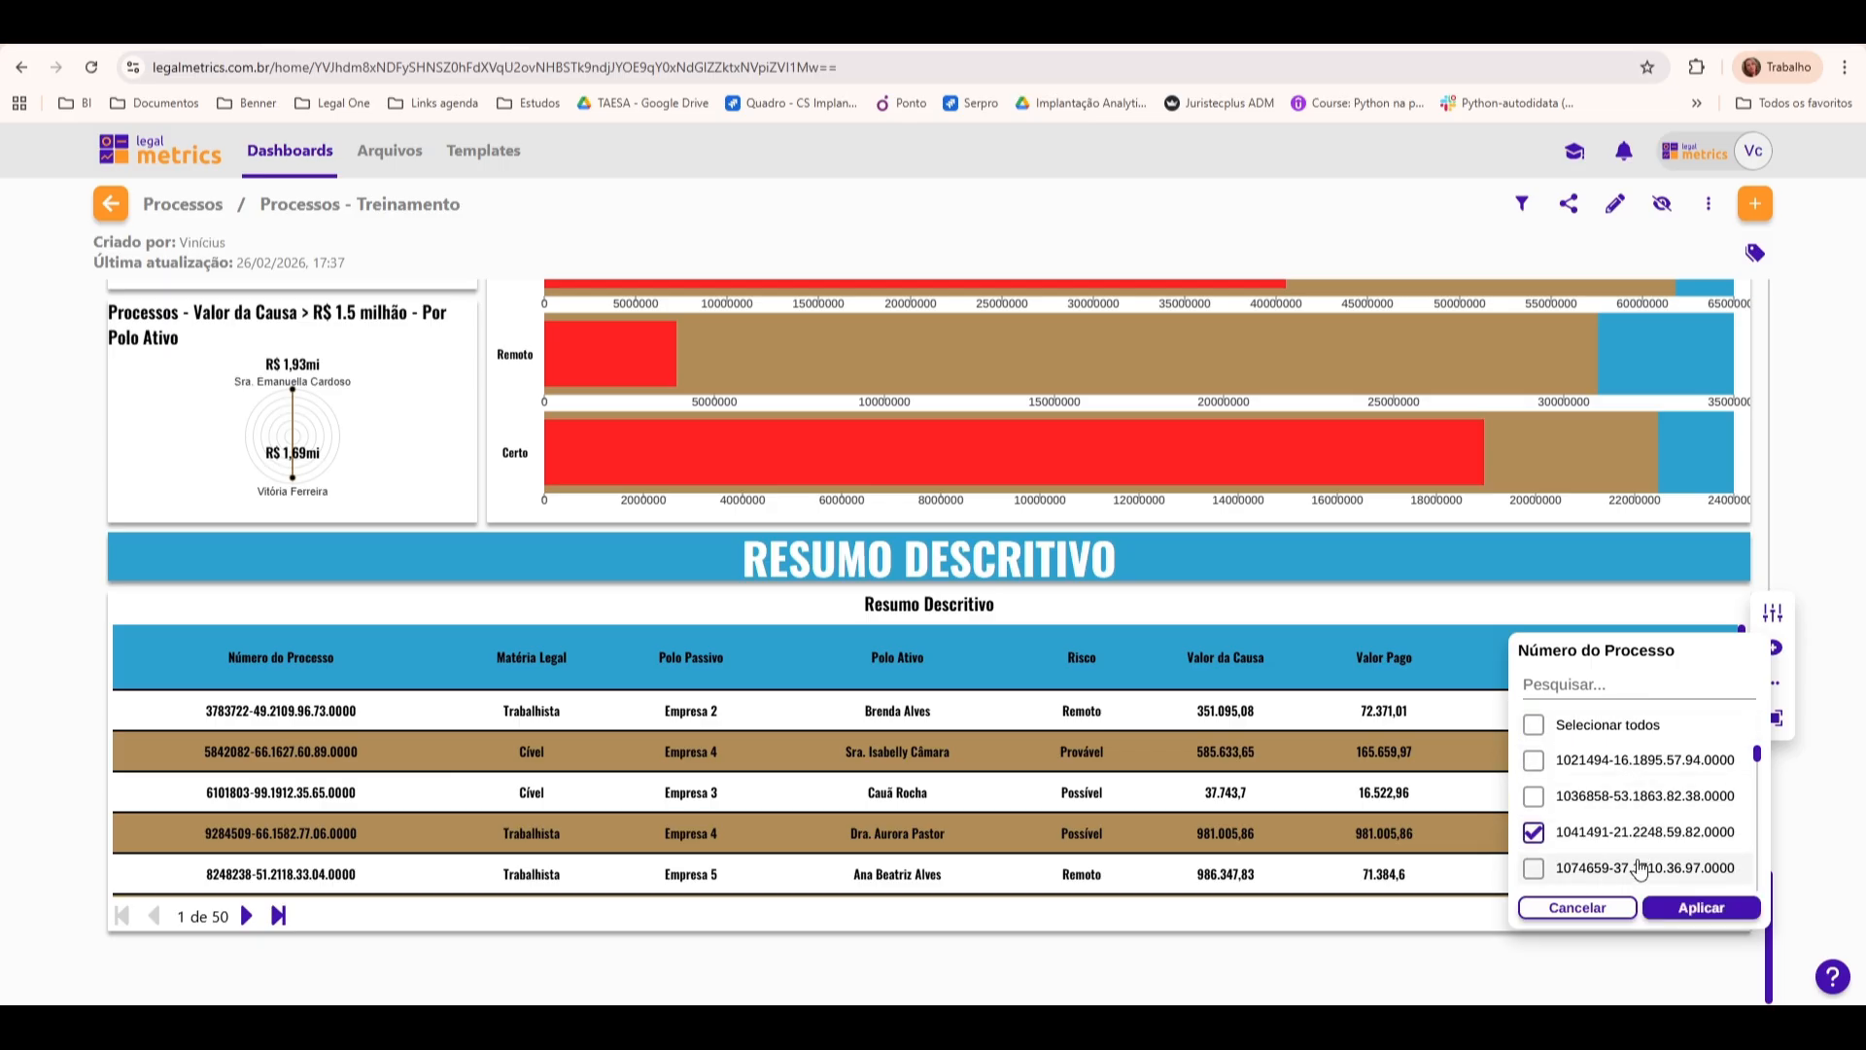
click(1686, 907)
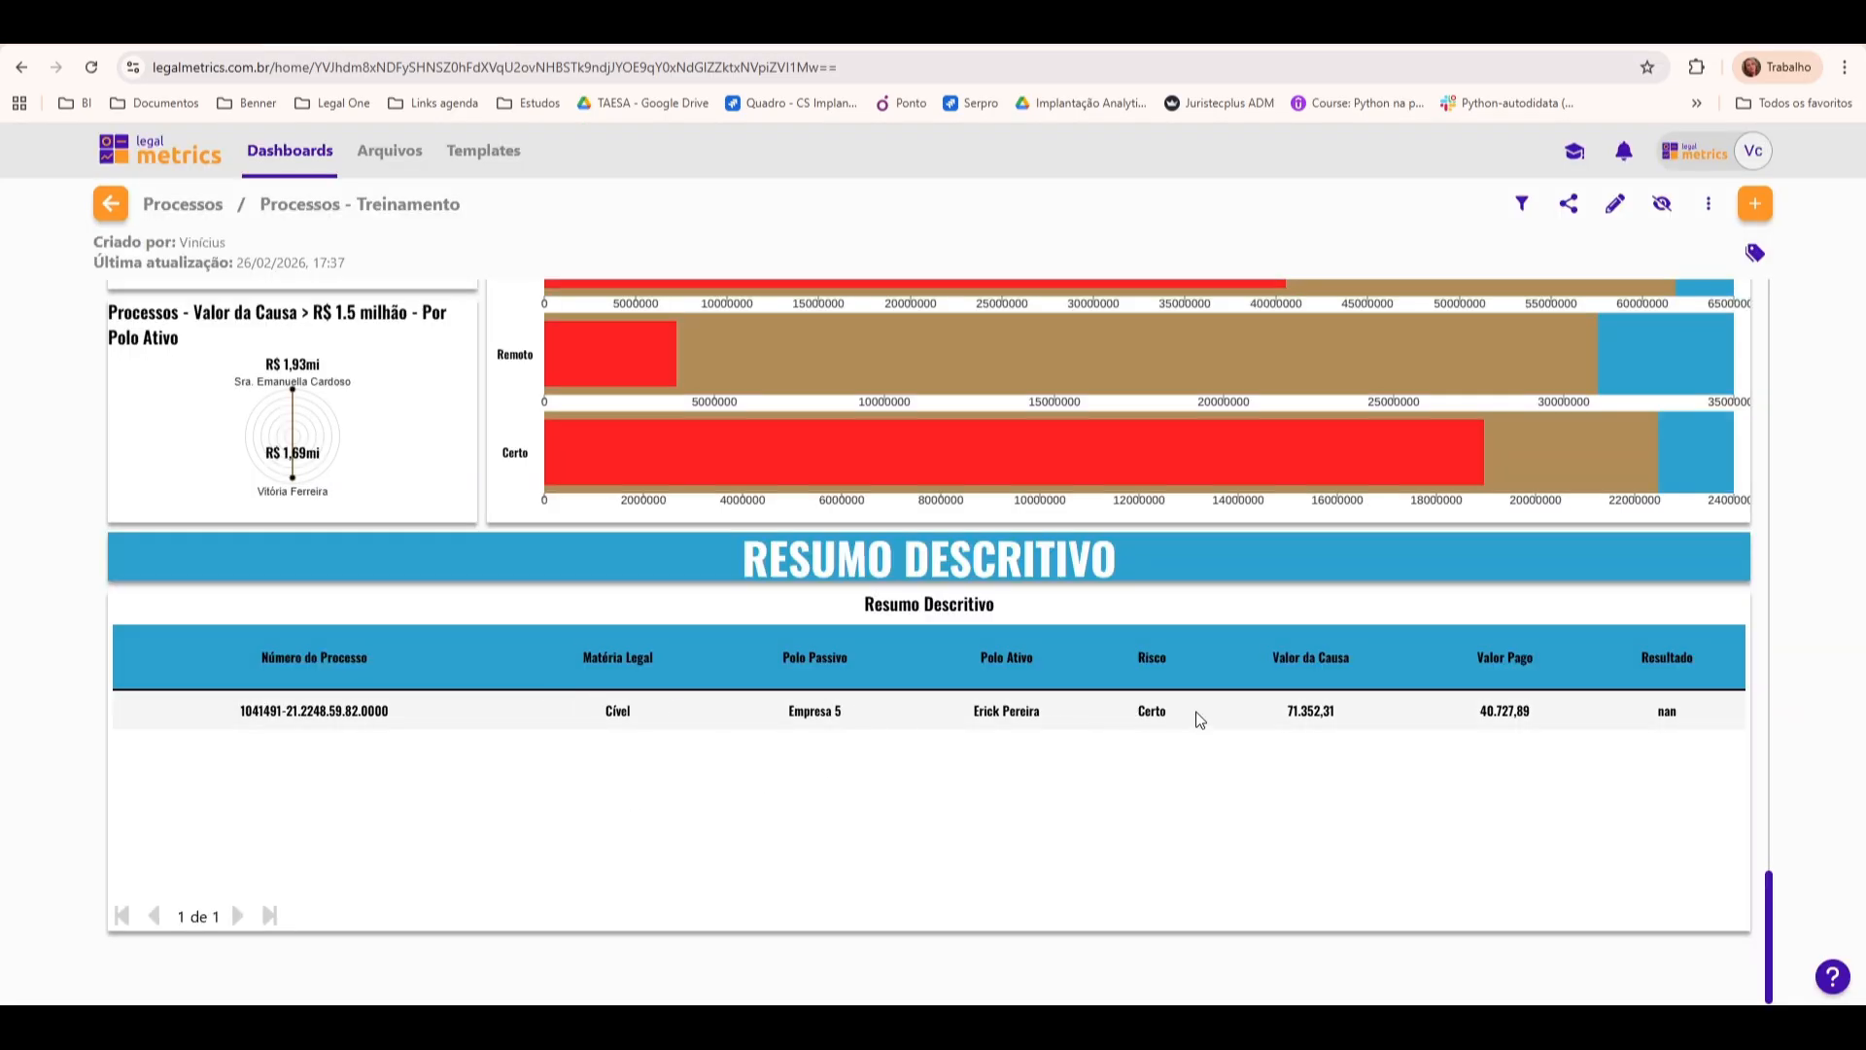
Restore all processes in the Resumo Descritivo table's Número do Processo filter
click(1771, 614)
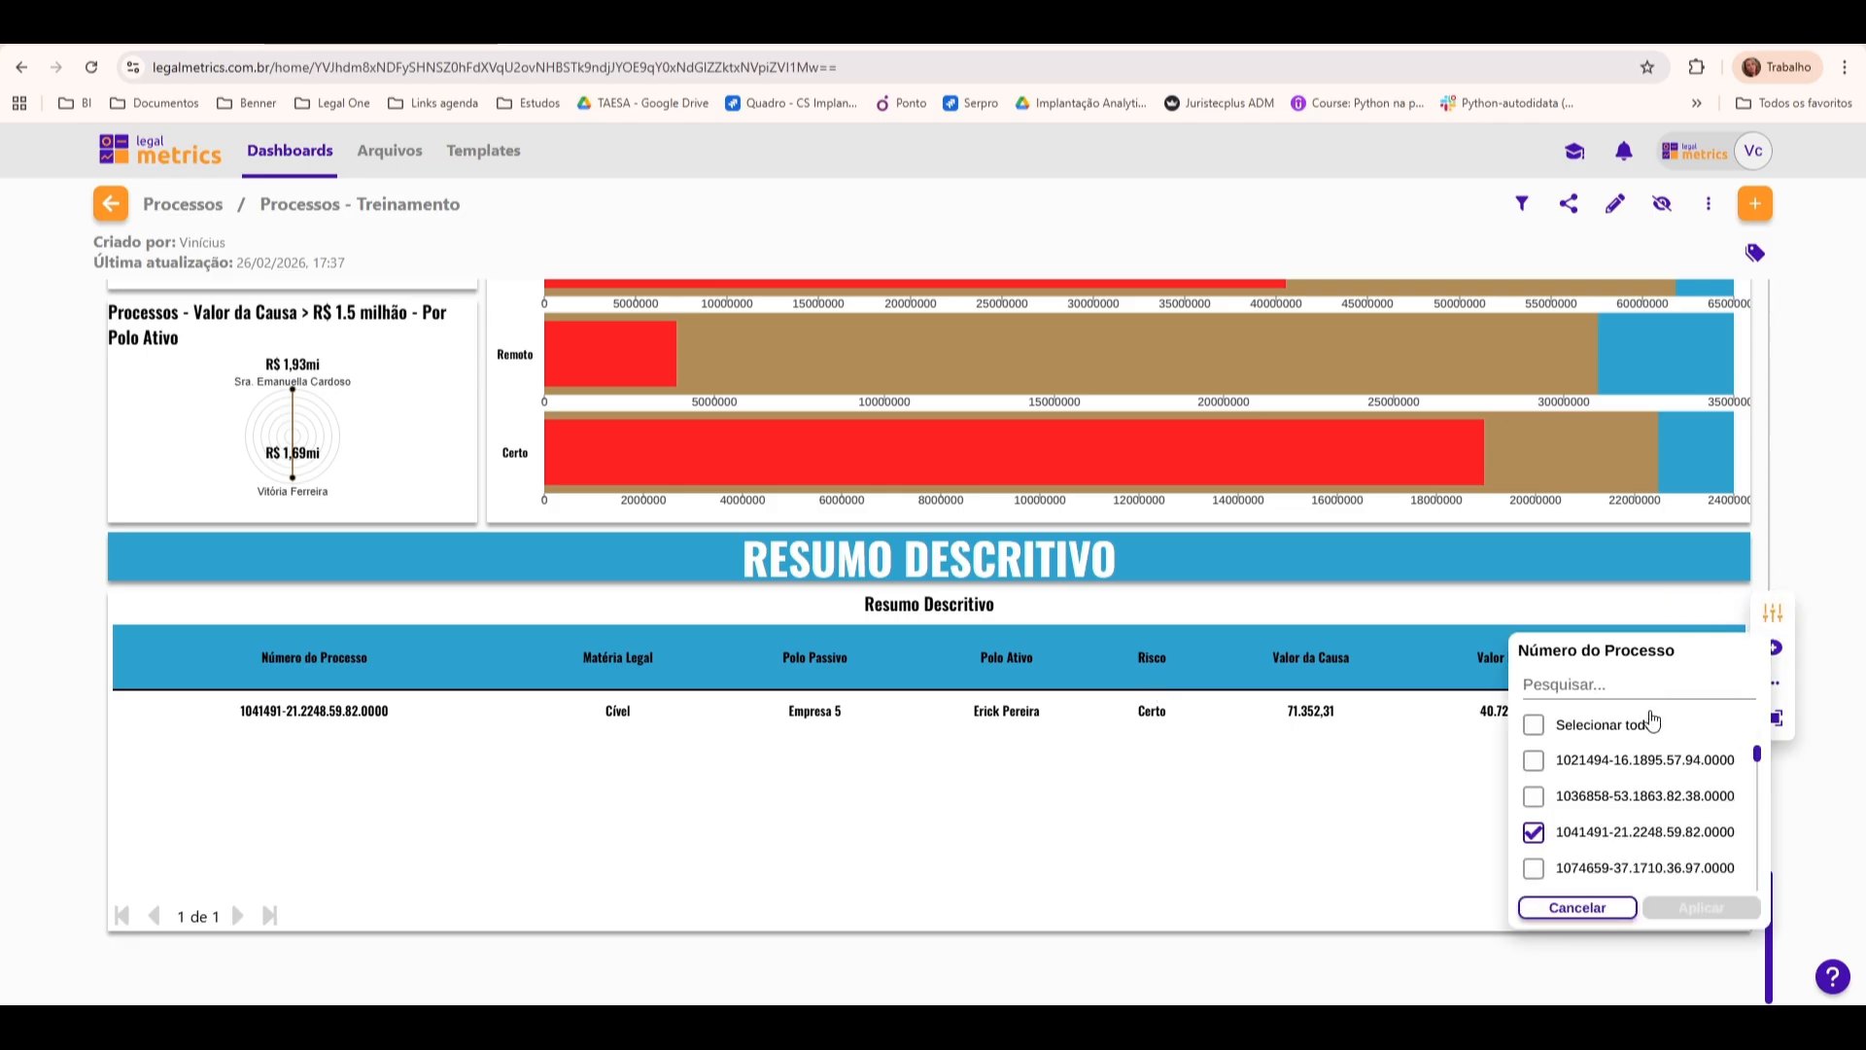
click(1649, 724)
click(1674, 908)
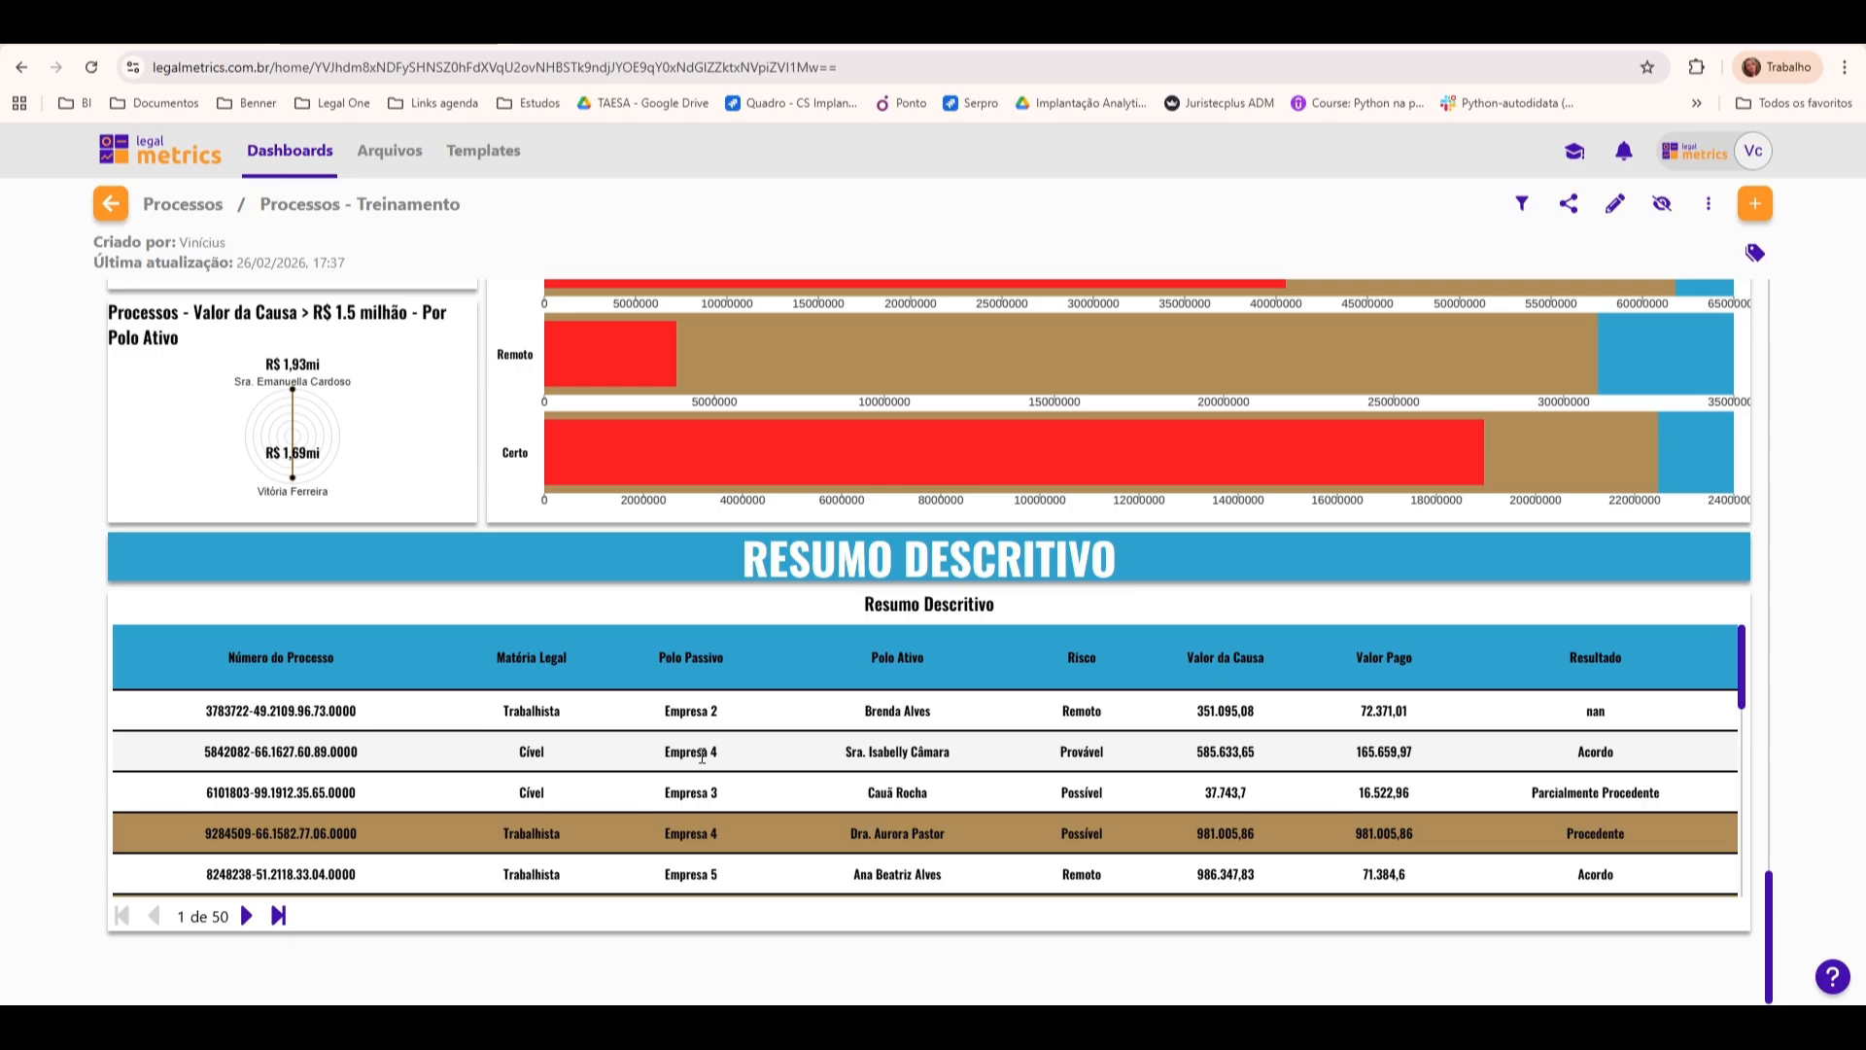
click(1537, 748)
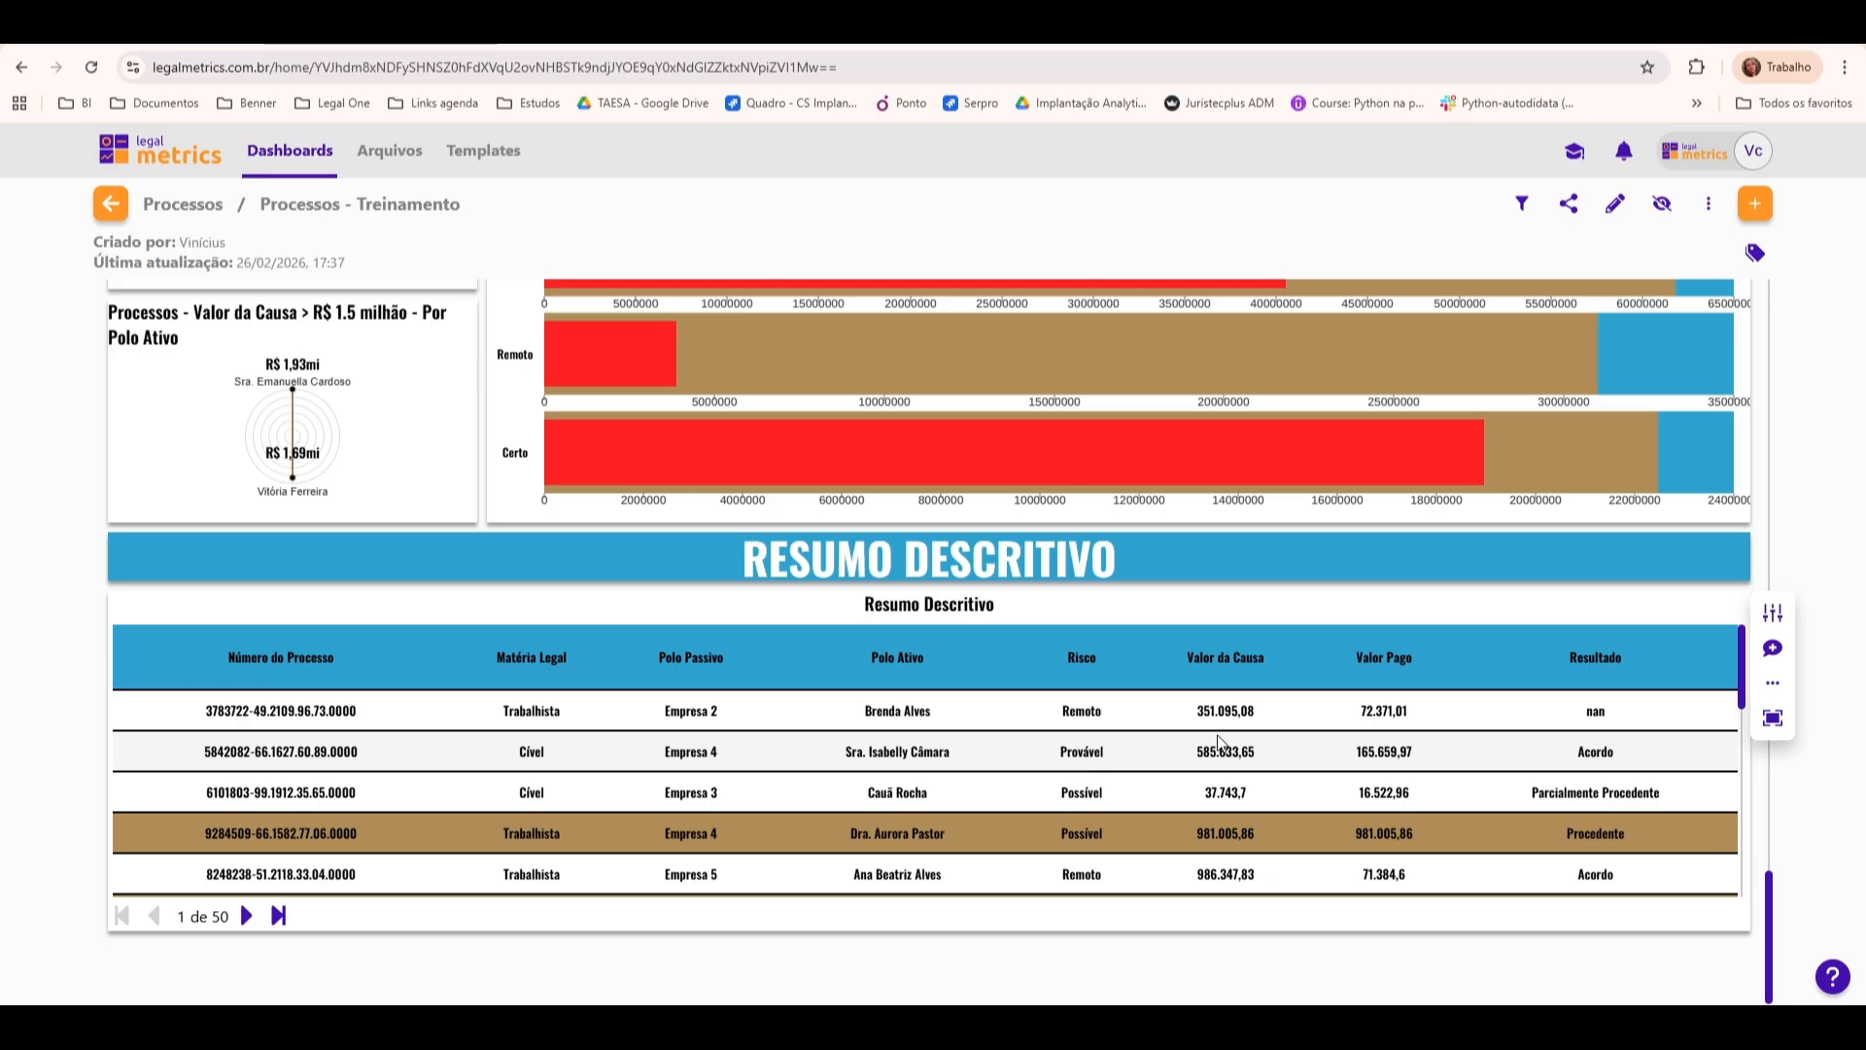
click(914, 741)
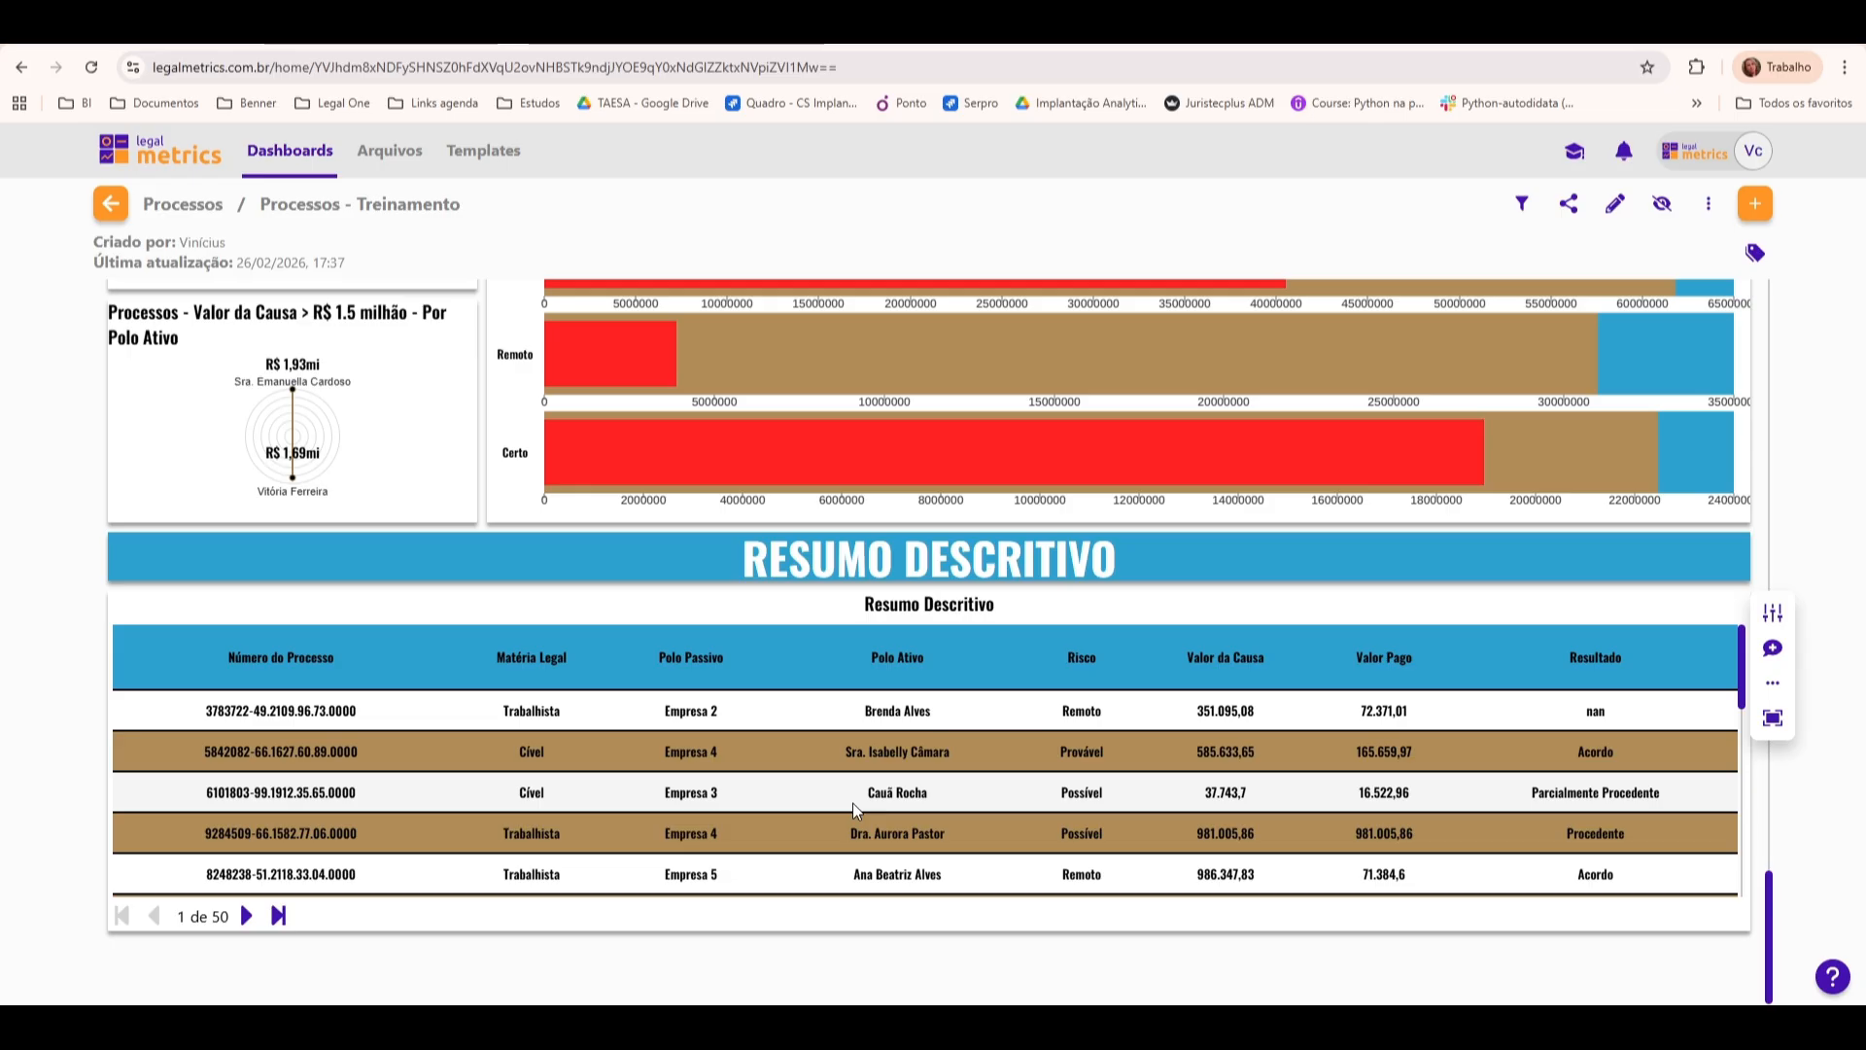
click(808, 743)
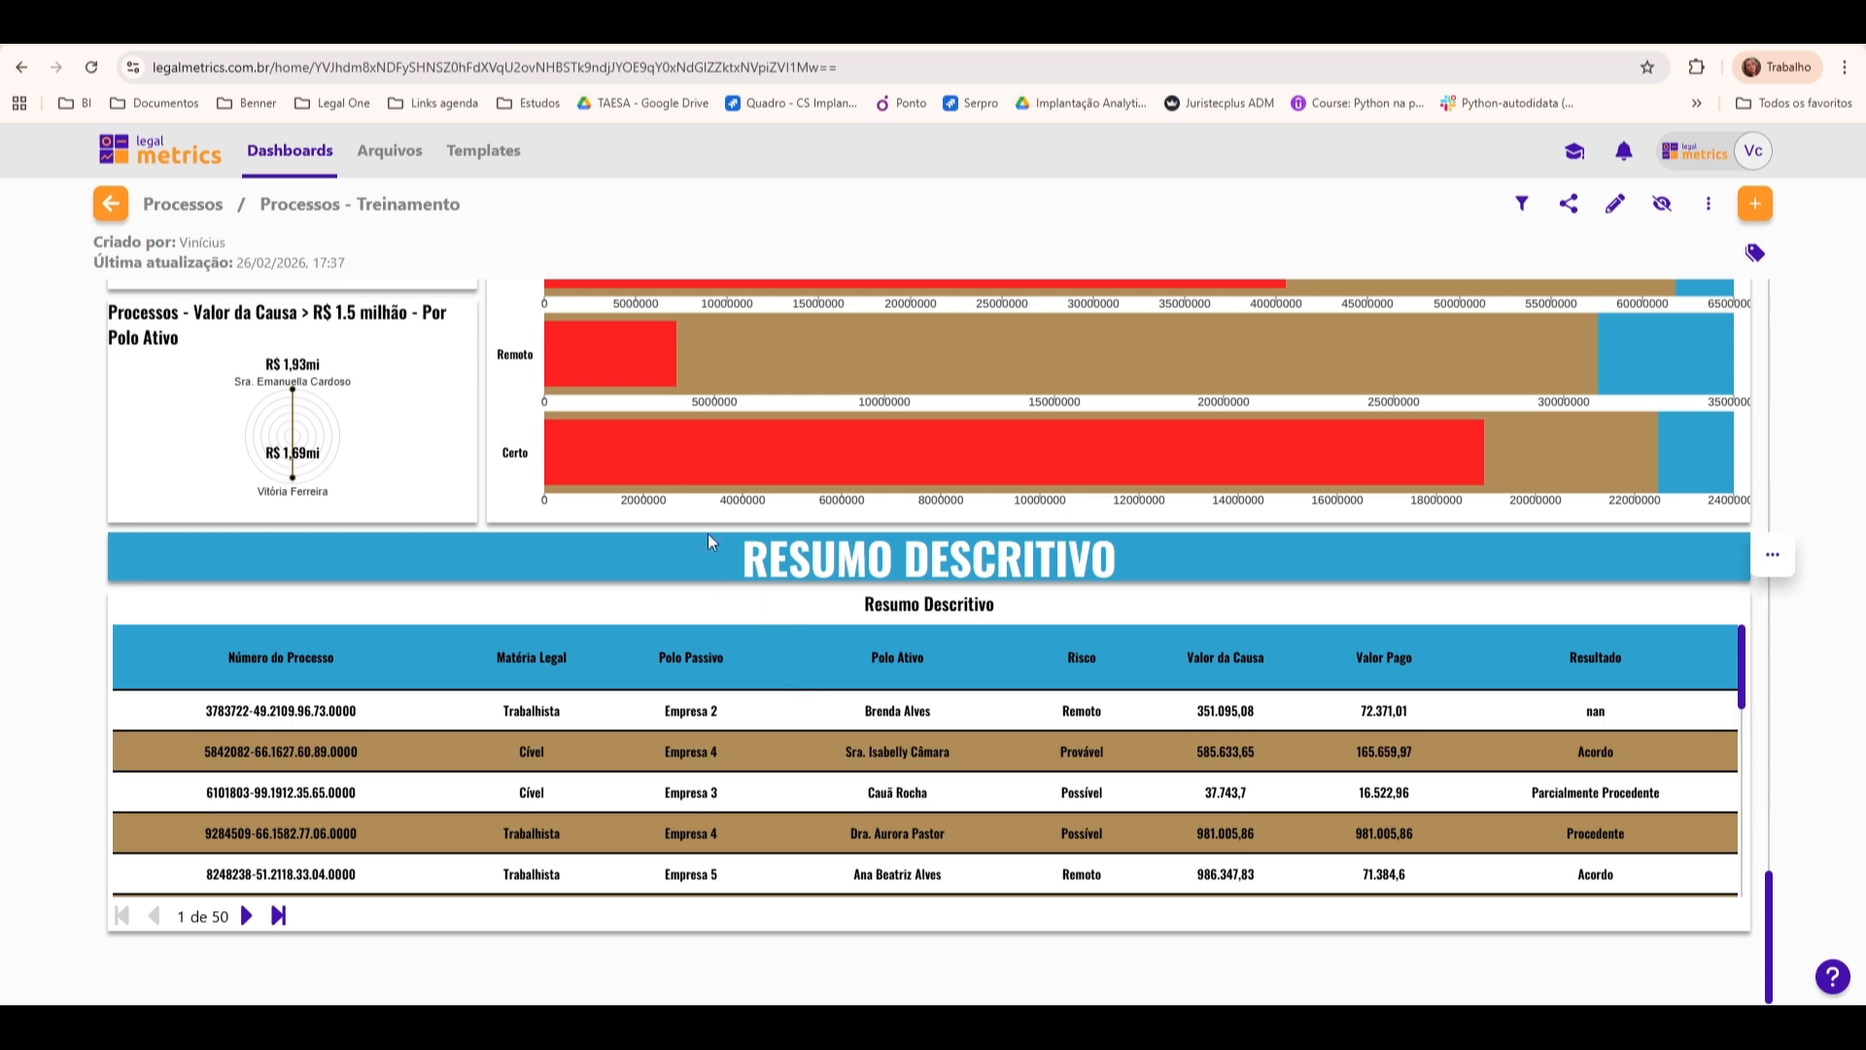
Return to the dashboard list, open the Processos dashboard in the Indicadores group, and check its list of section titles
click(113, 206)
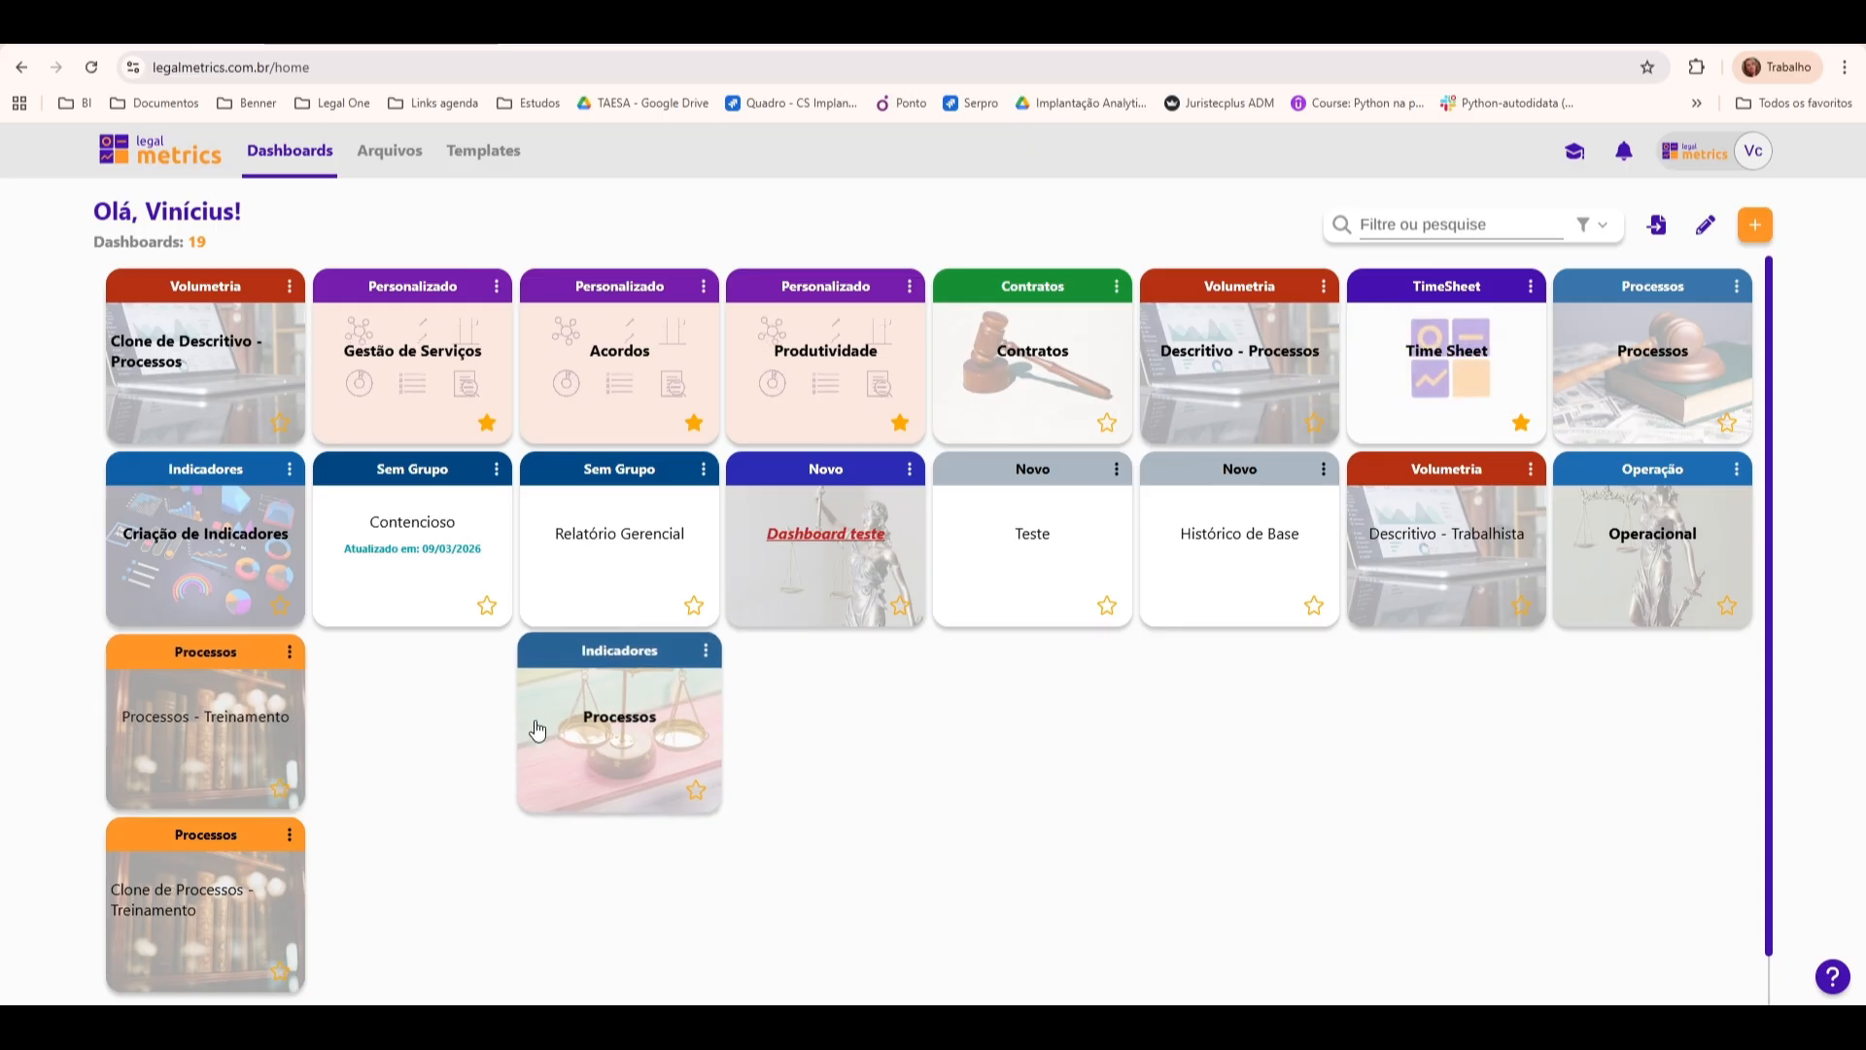
click(583, 722)
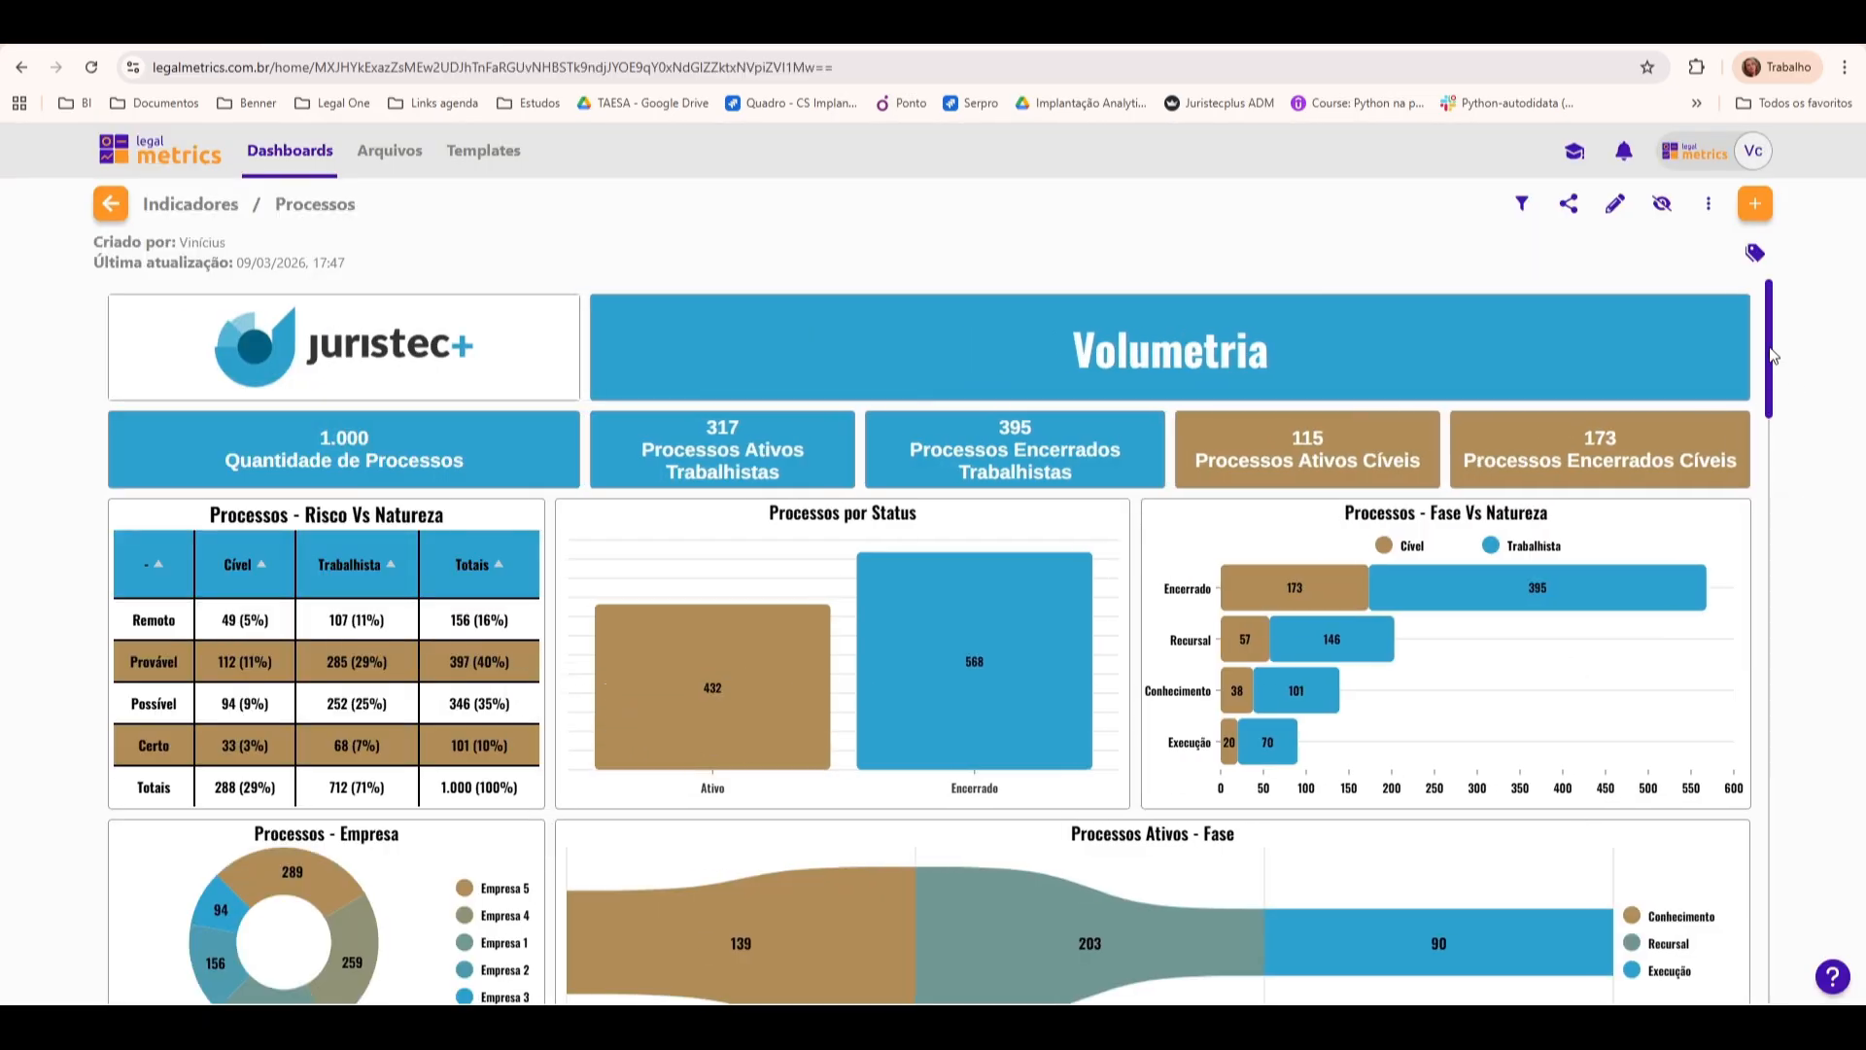
click(1757, 257)
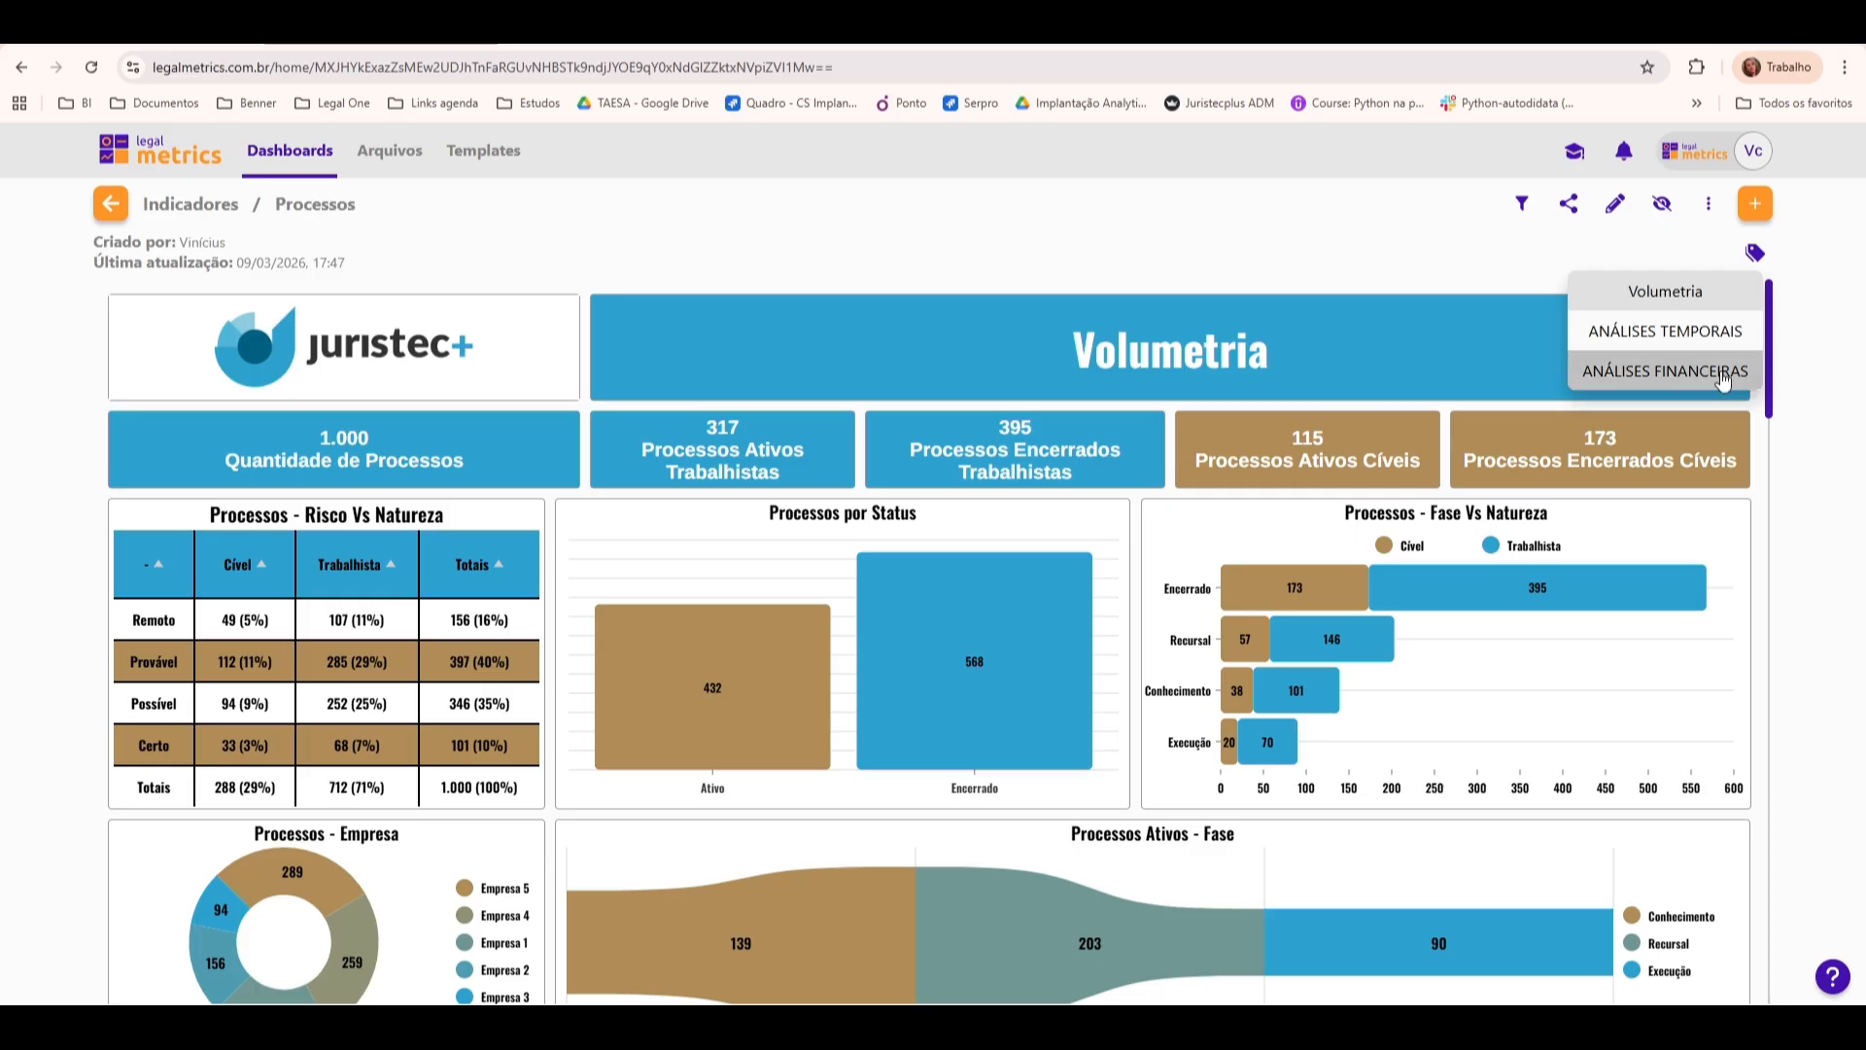
click(1815, 355)
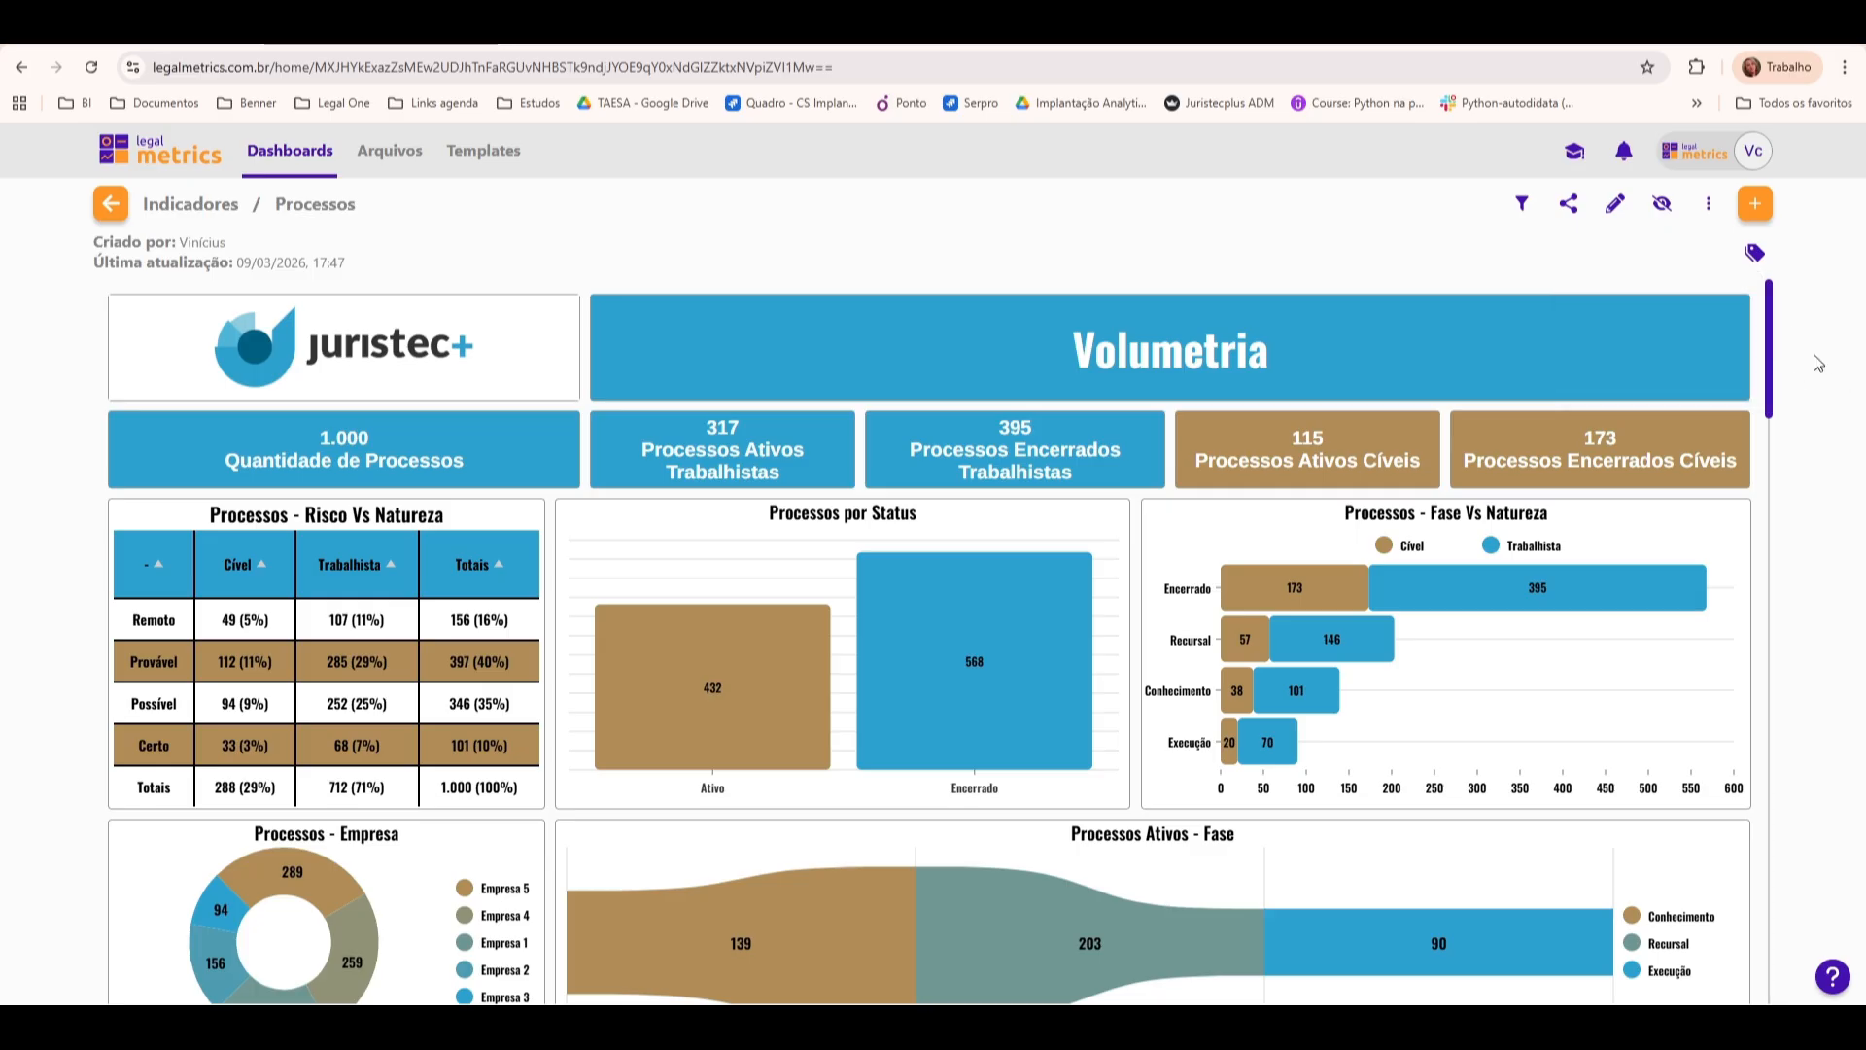
Clone the Volumetria title banner and confirm the cloning
mouse_move(1720, 331)
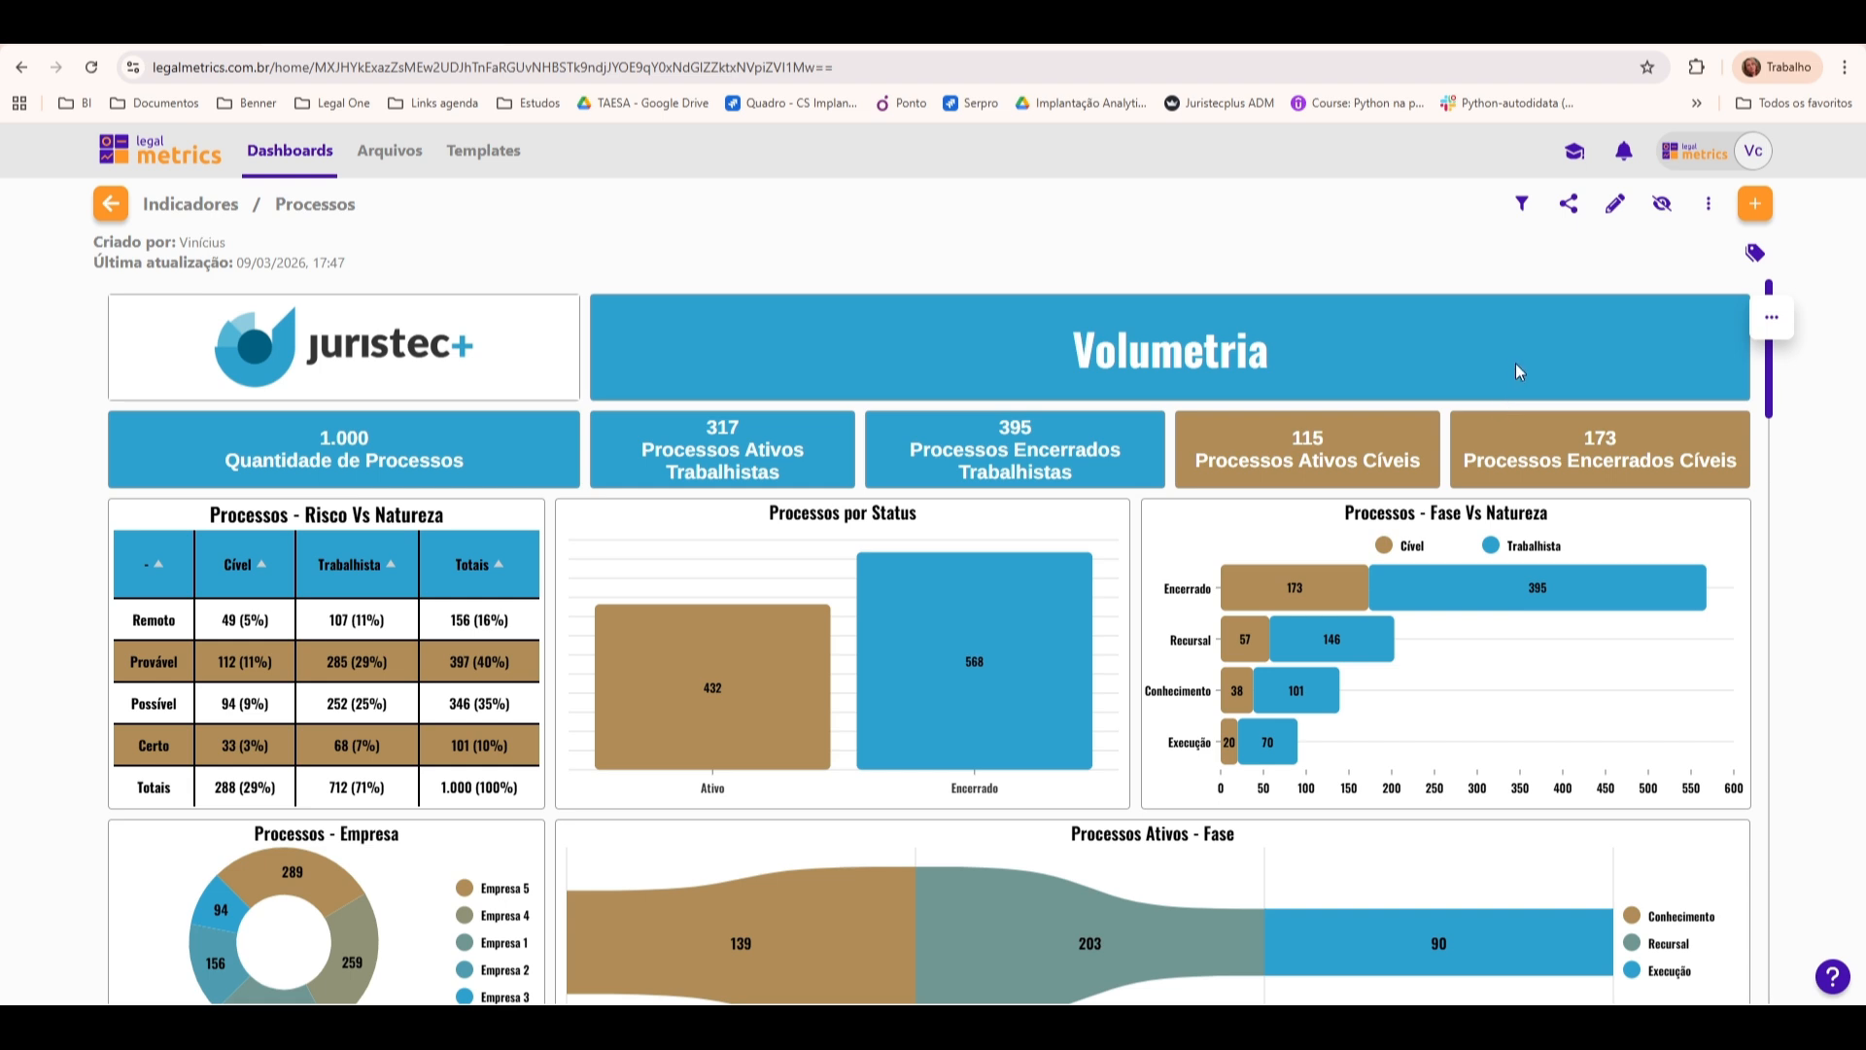
click(1771, 321)
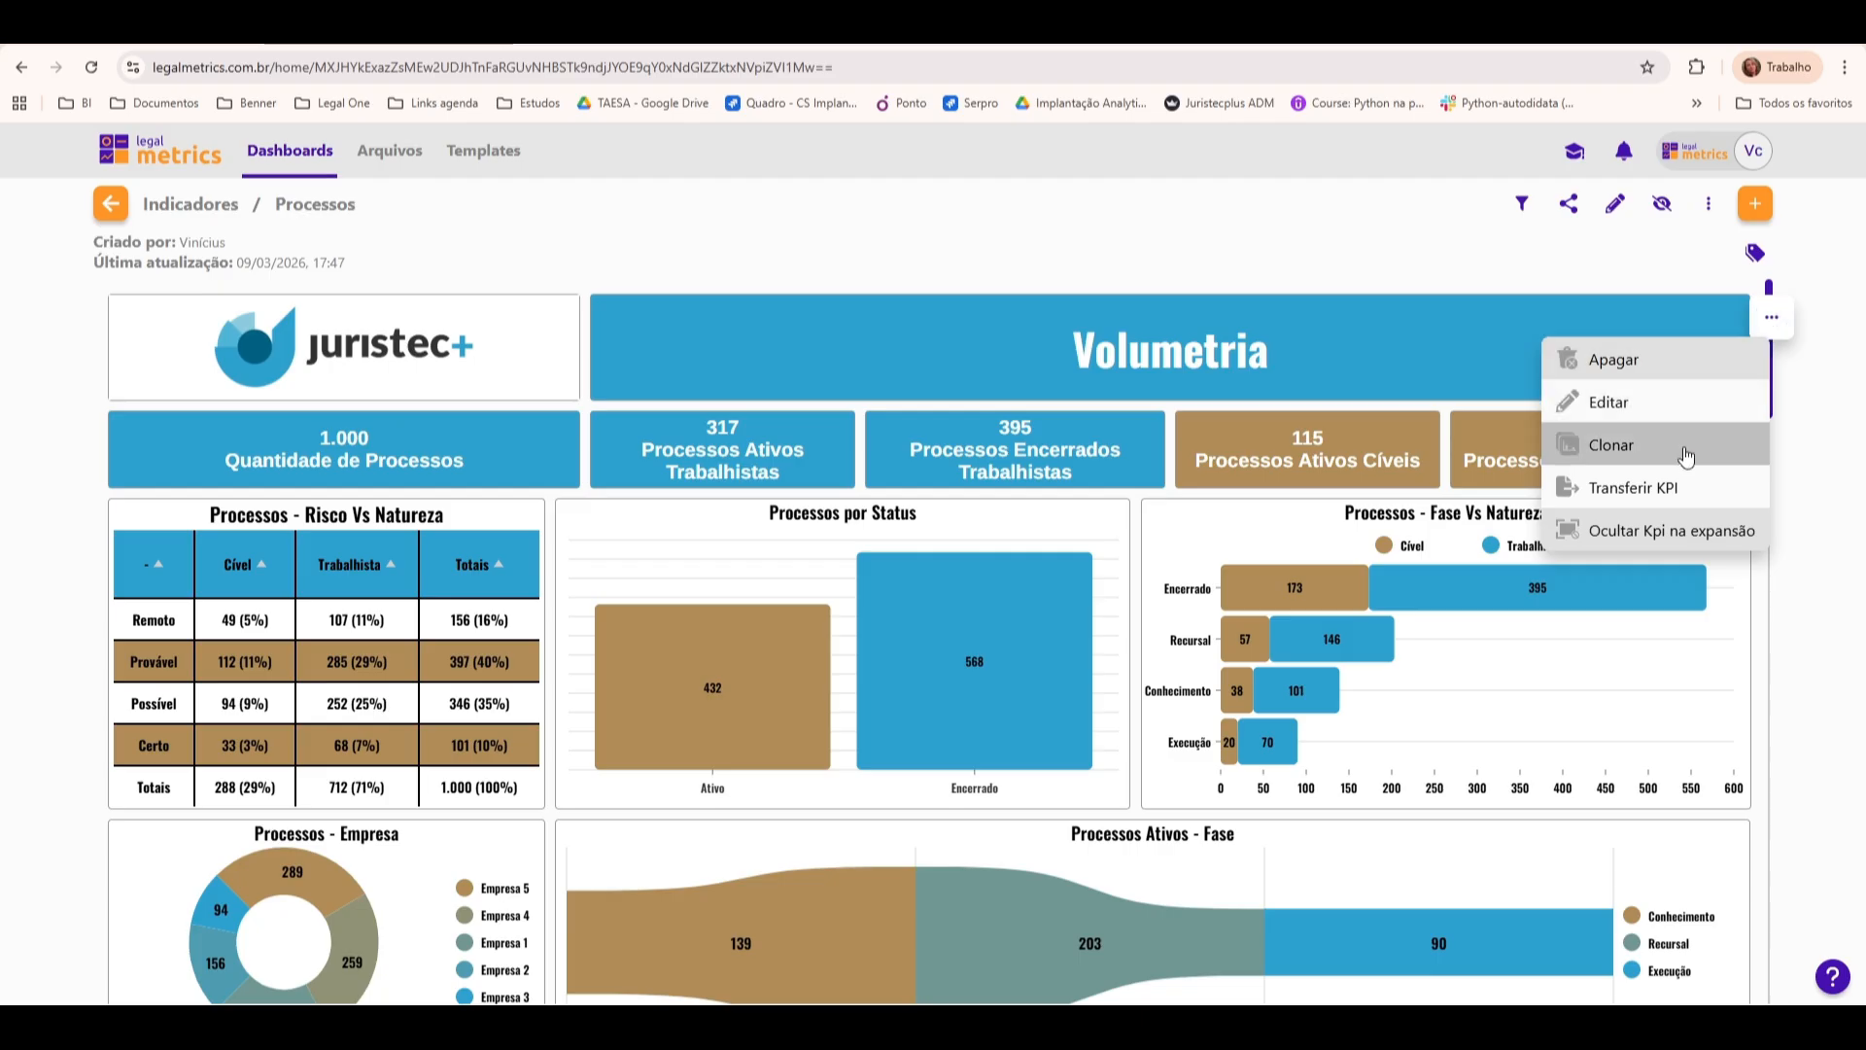
click(1599, 441)
click(933, 645)
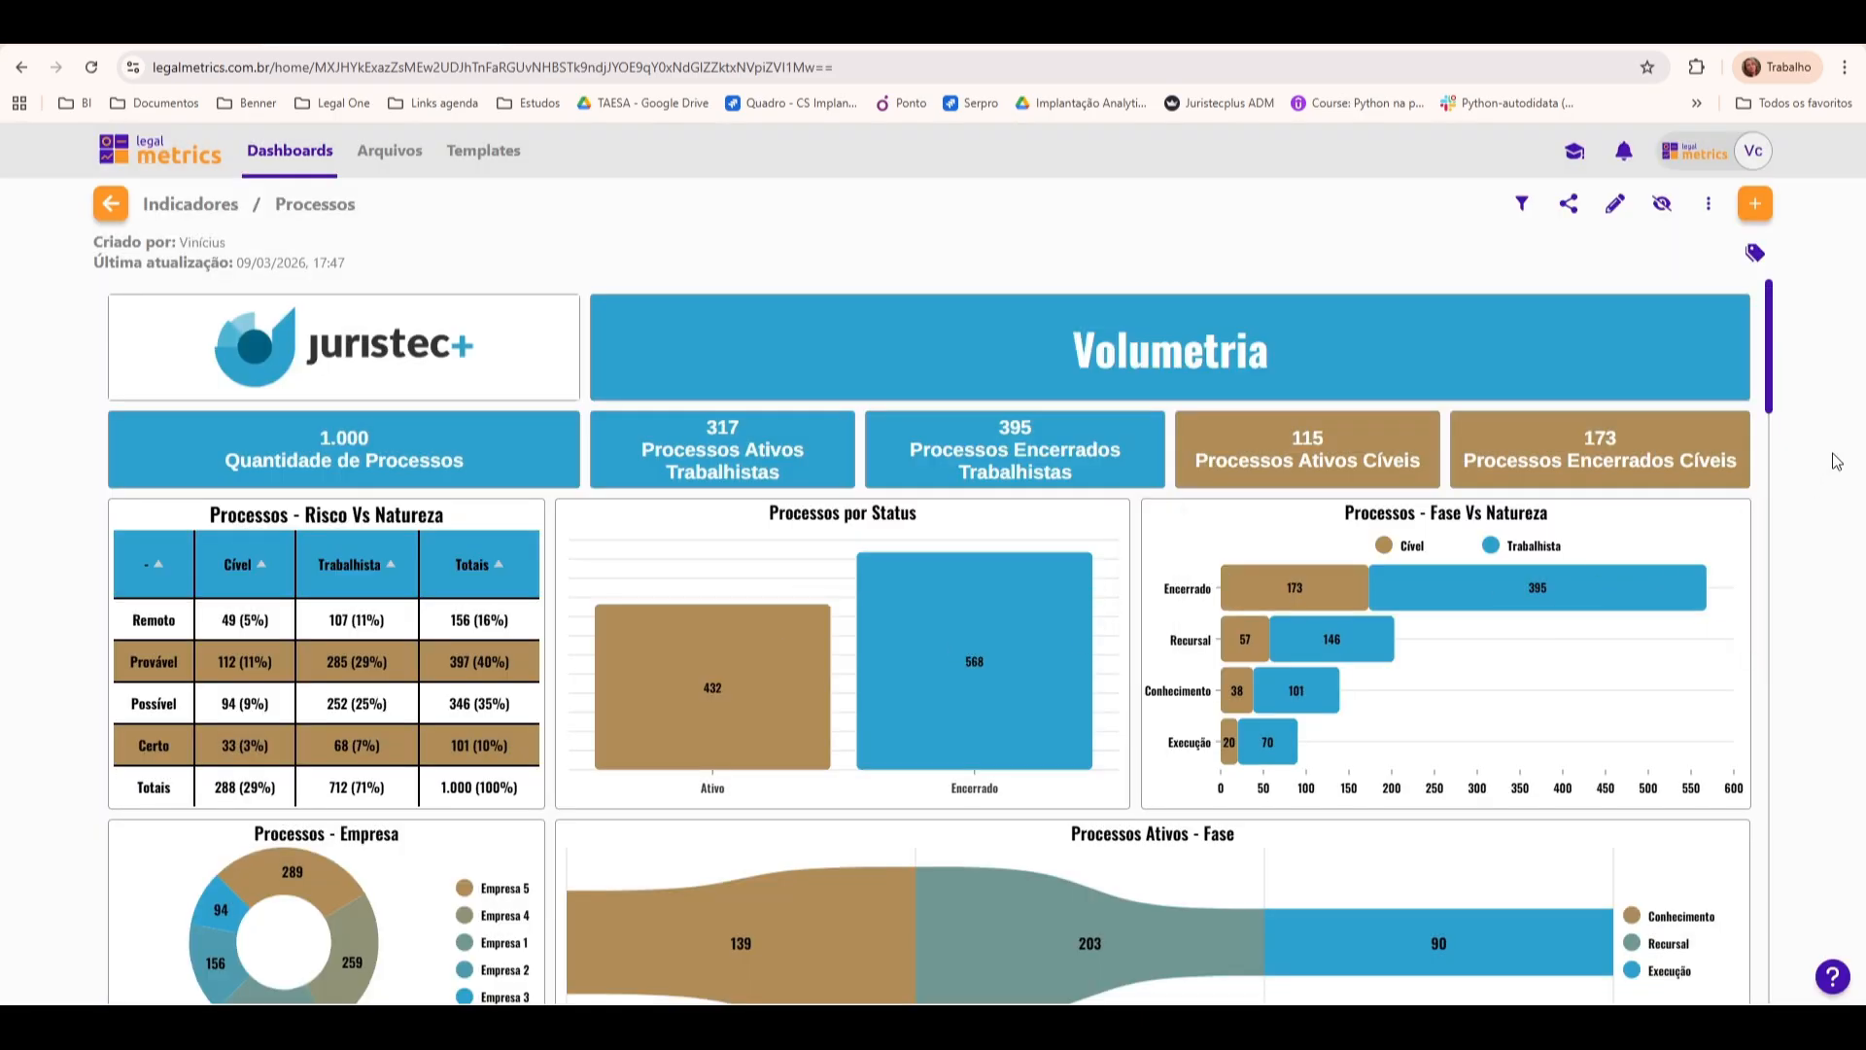
Go to the clone de Volumetria banner and, in the Layout Computador arrangement, move it to the dashboard's left edge
click(1755, 252)
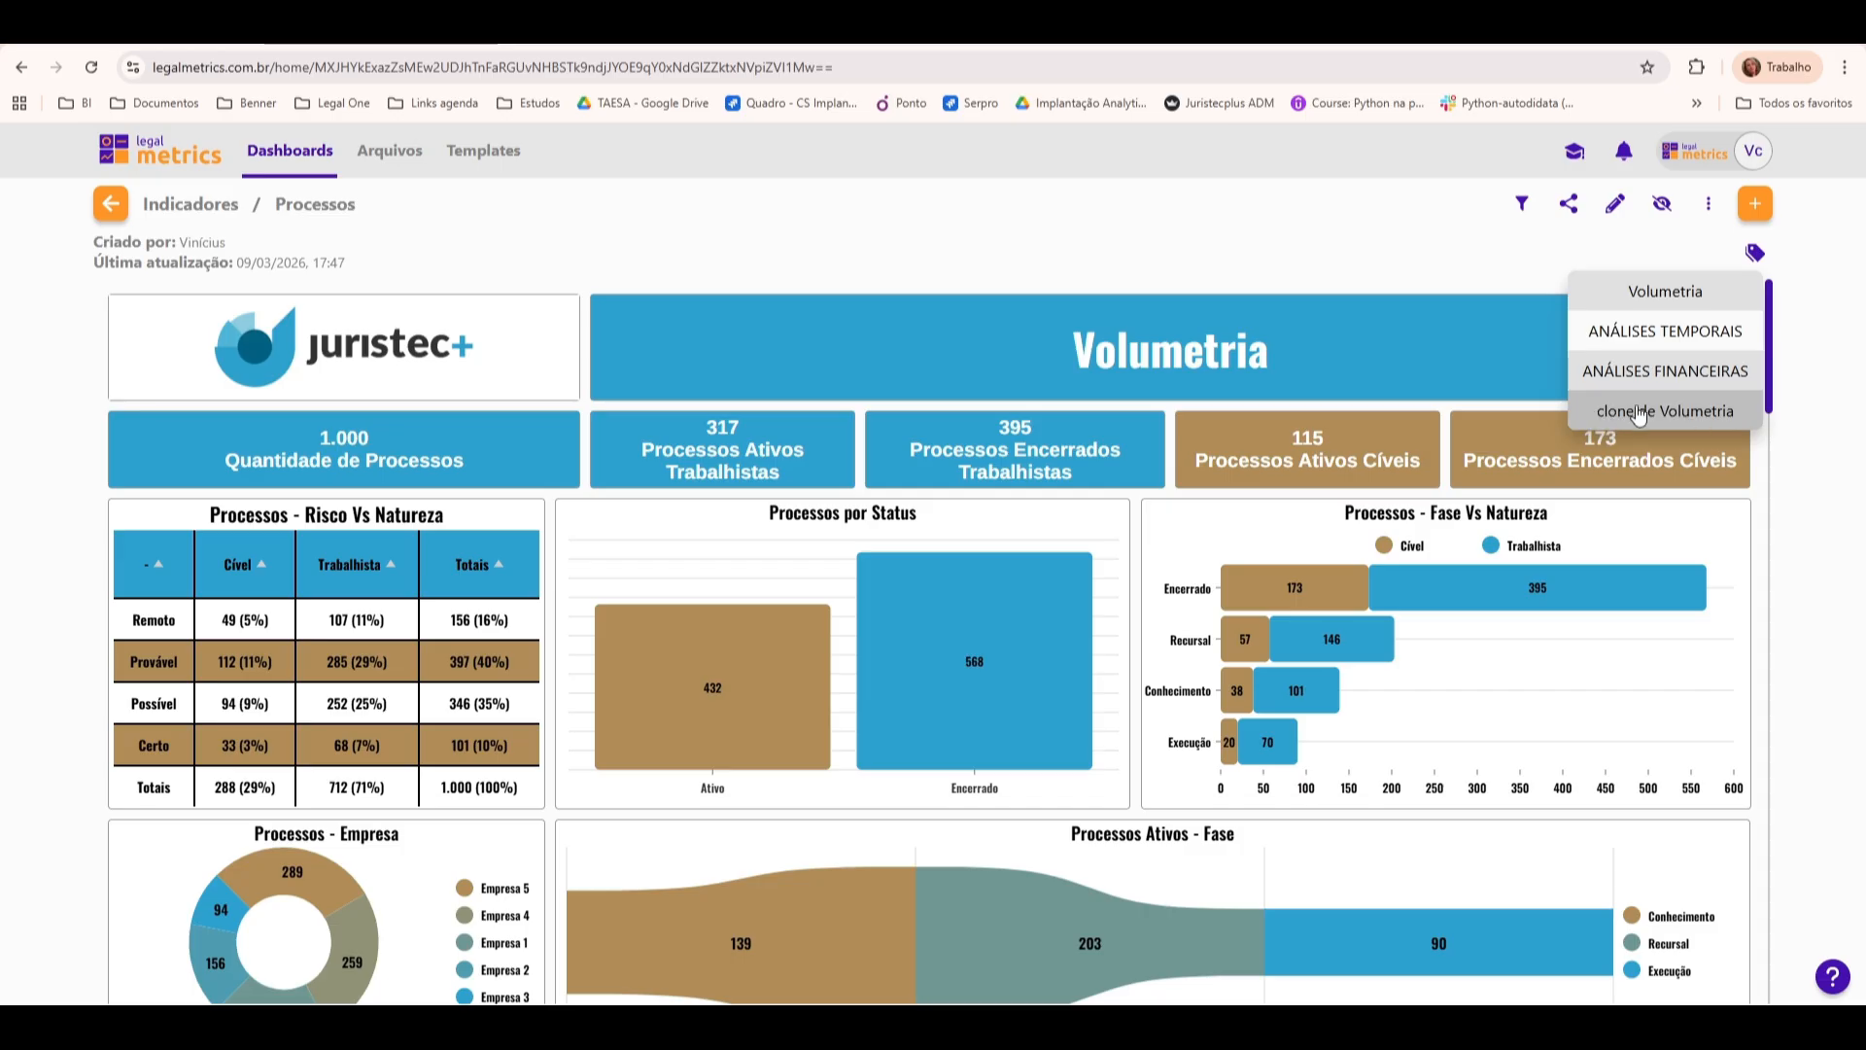
click(1642, 412)
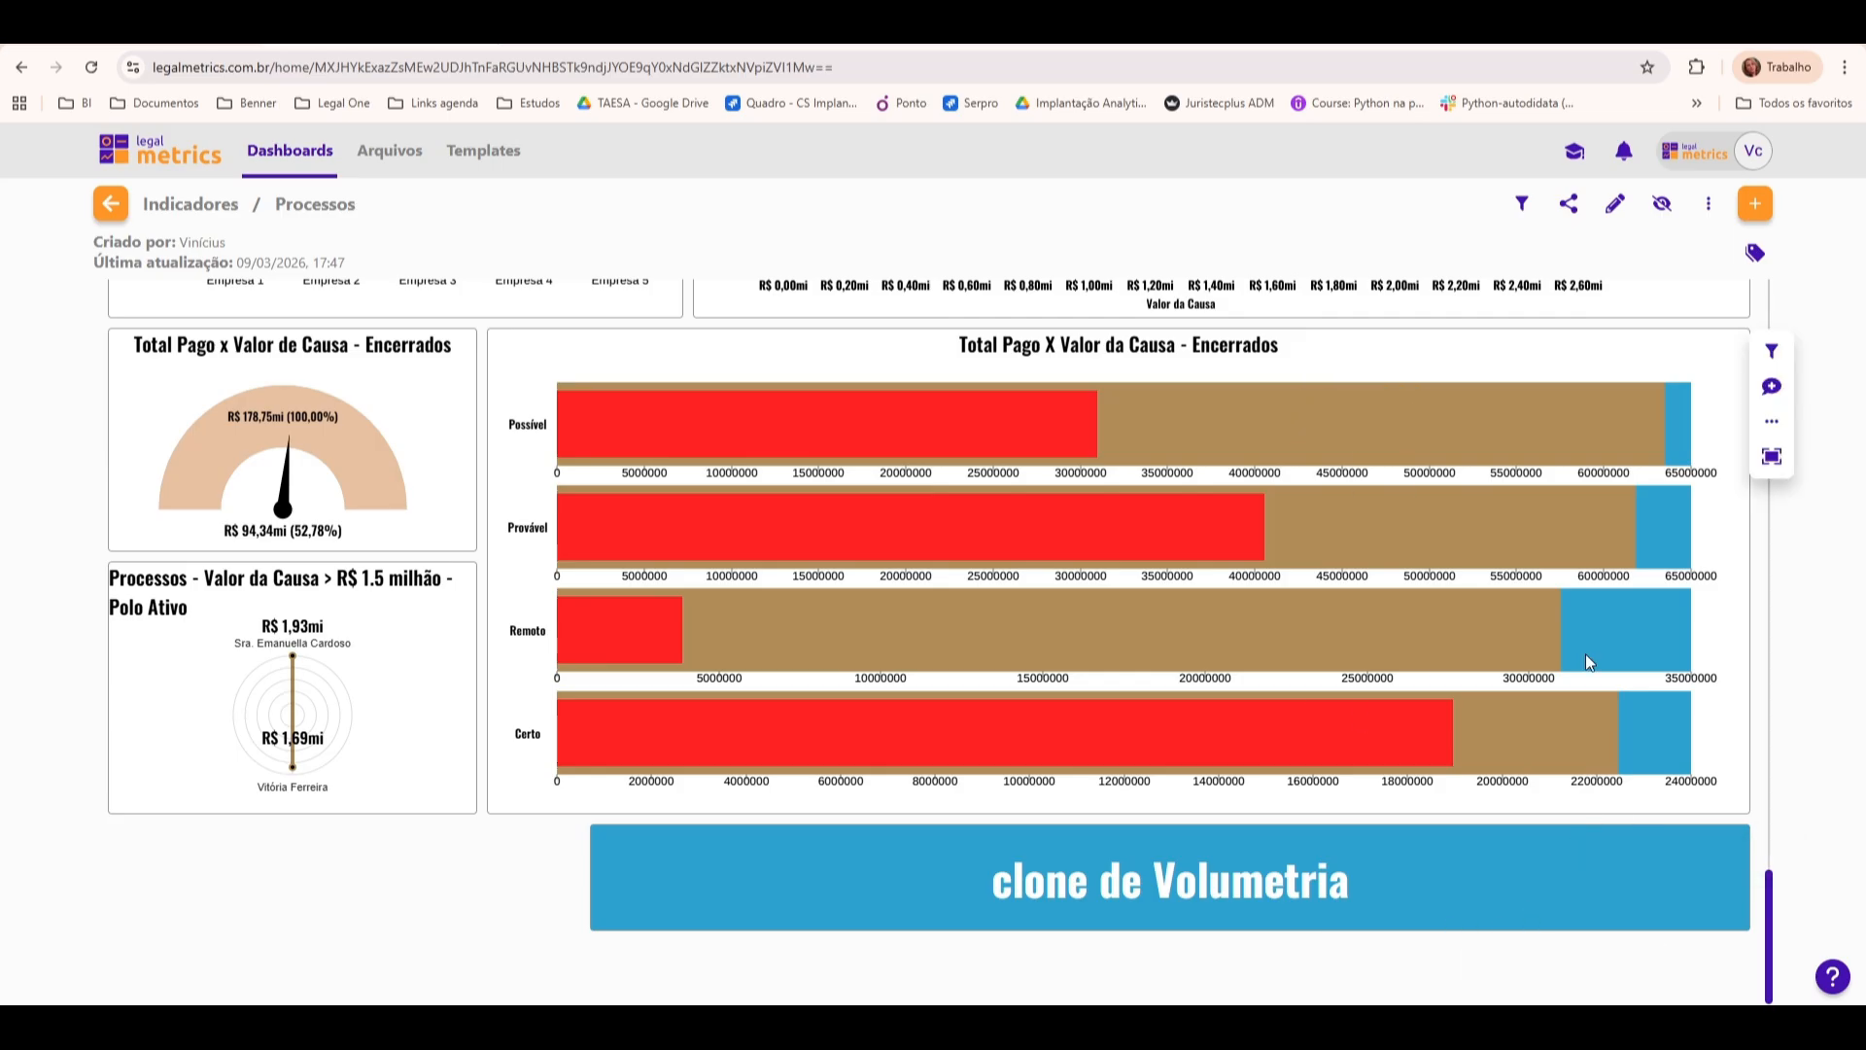
click(1614, 215)
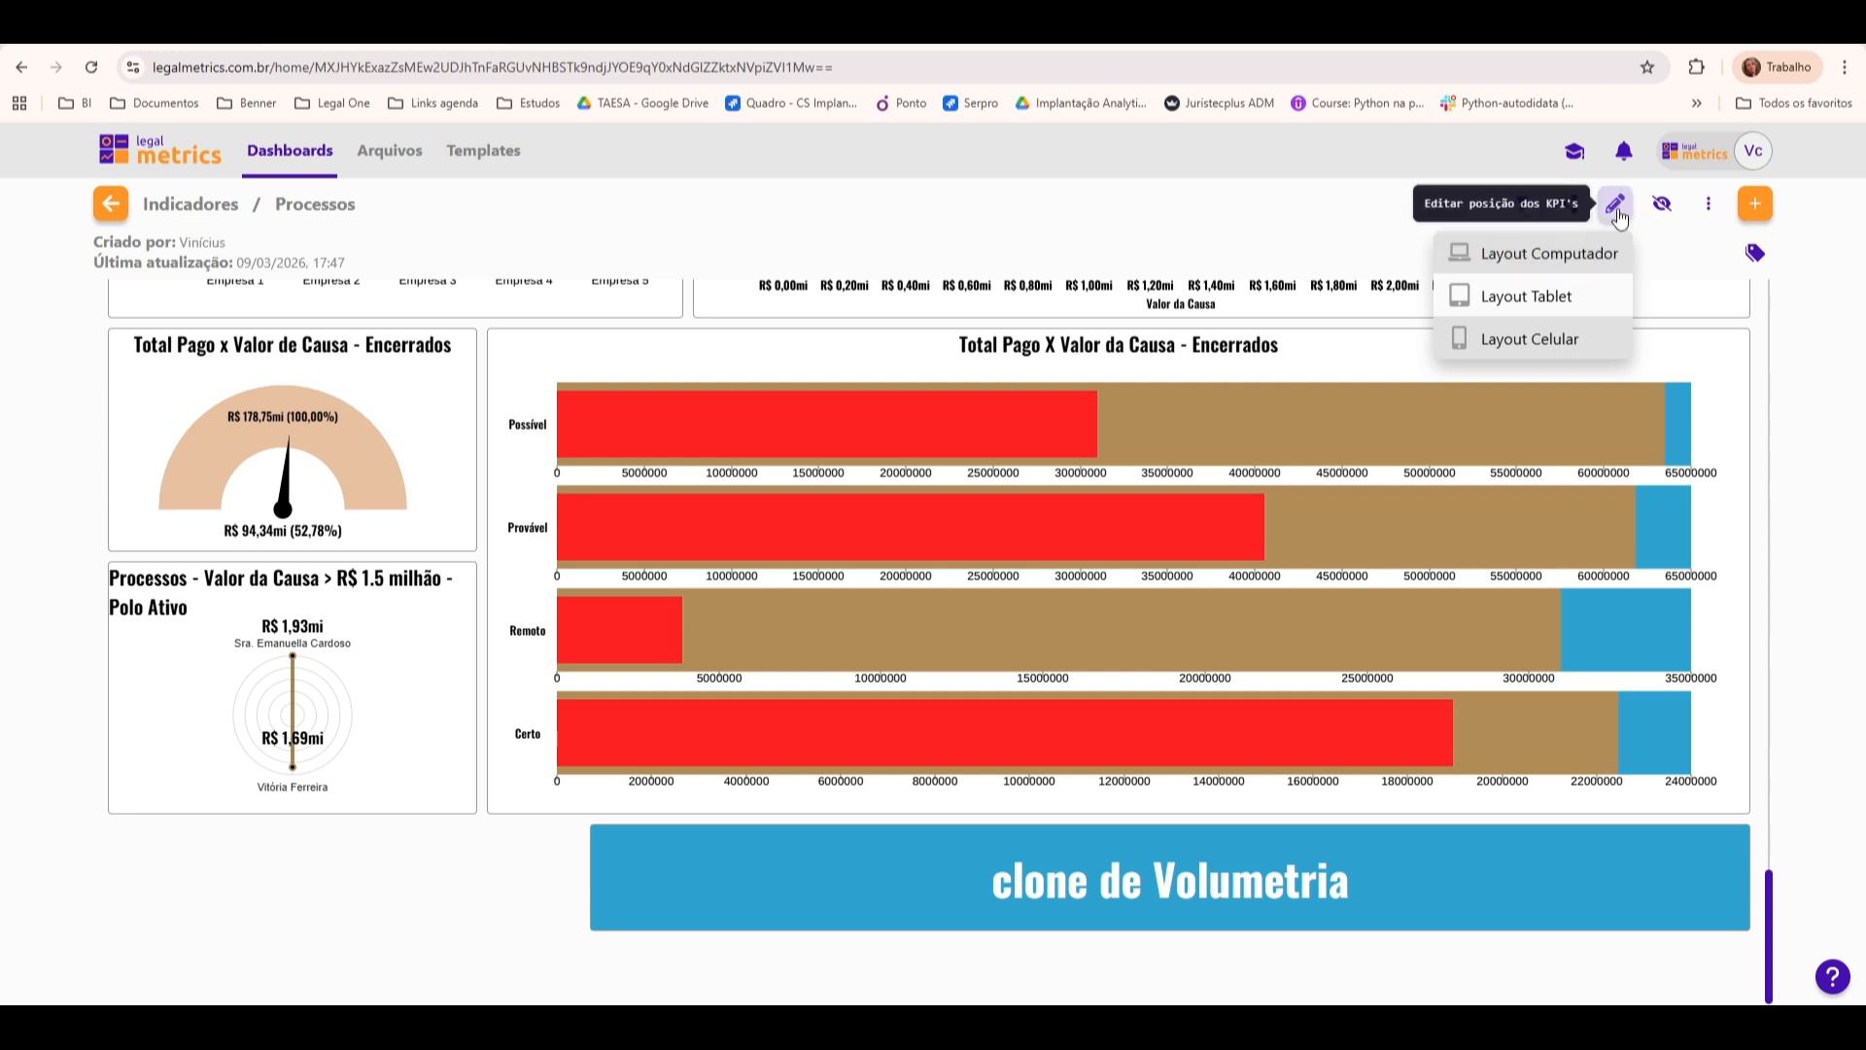
click(1570, 253)
mouse_move(850, 889)
mouse_down()
mouse_move(512, 913)
mouse_move(300, 891)
mouse_up()
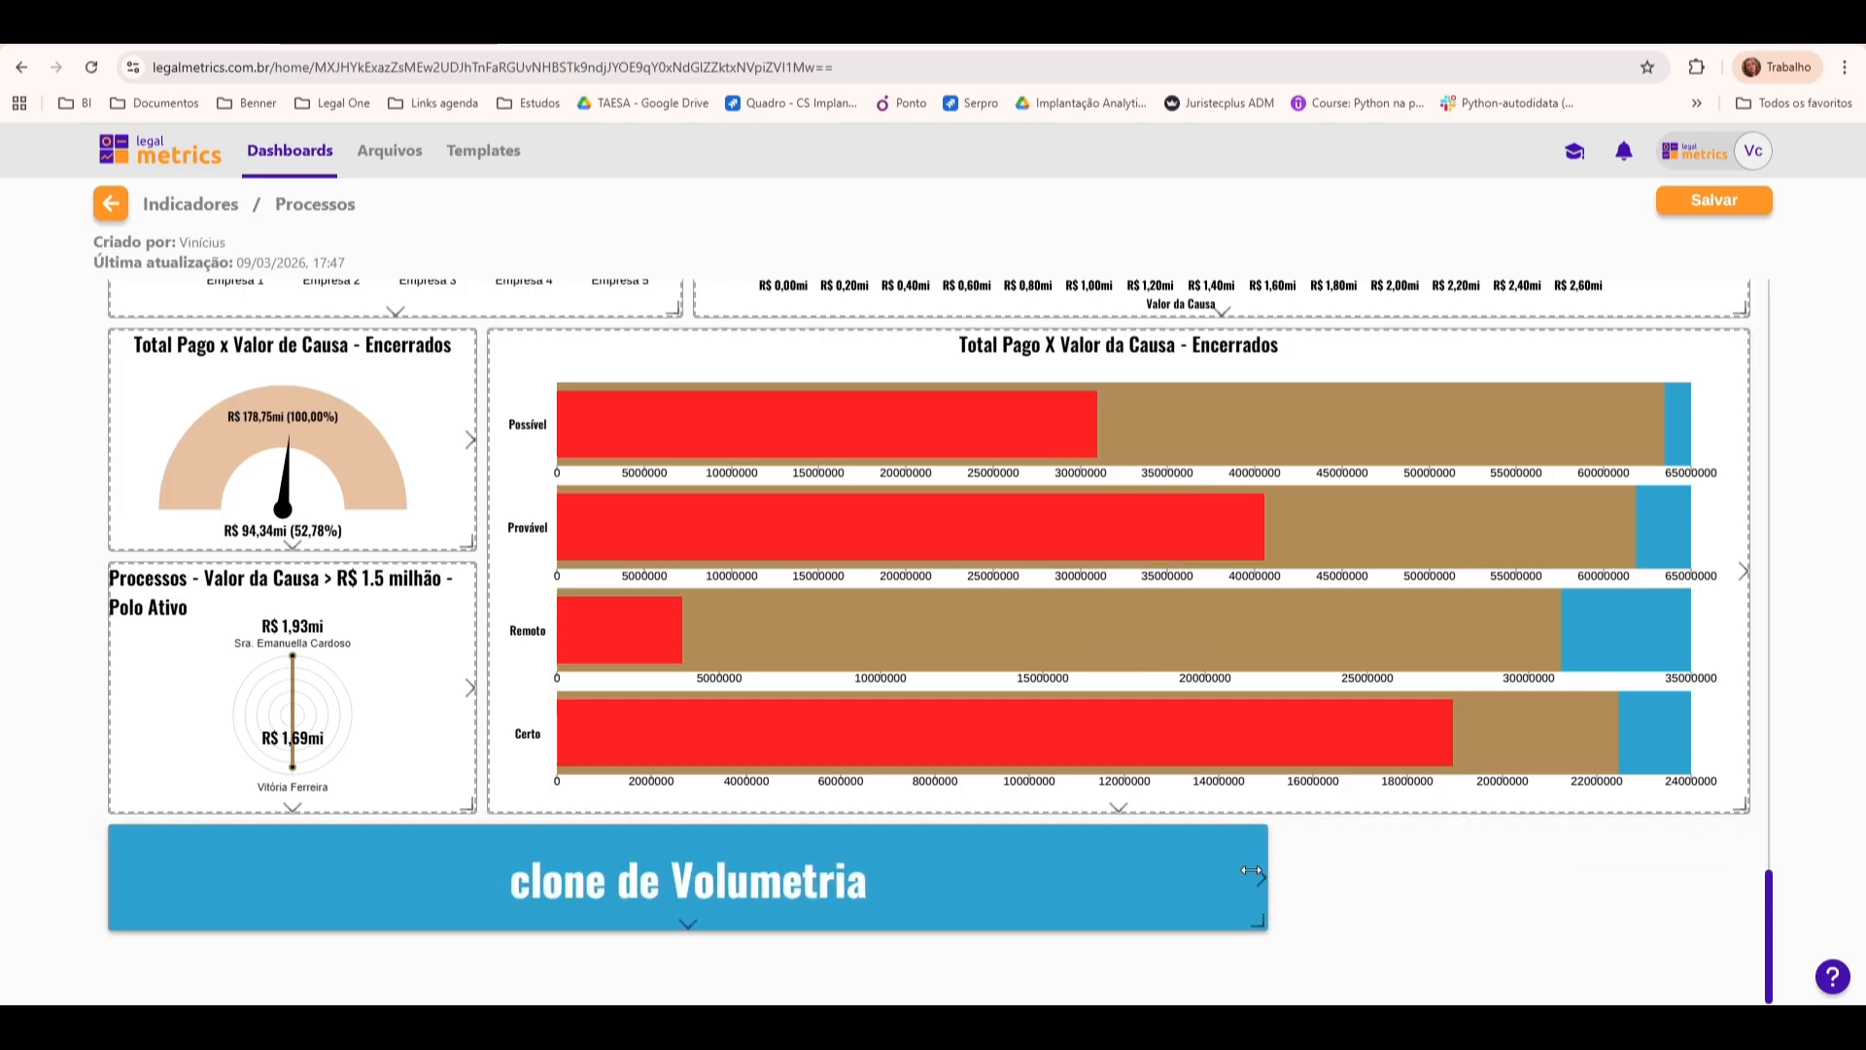
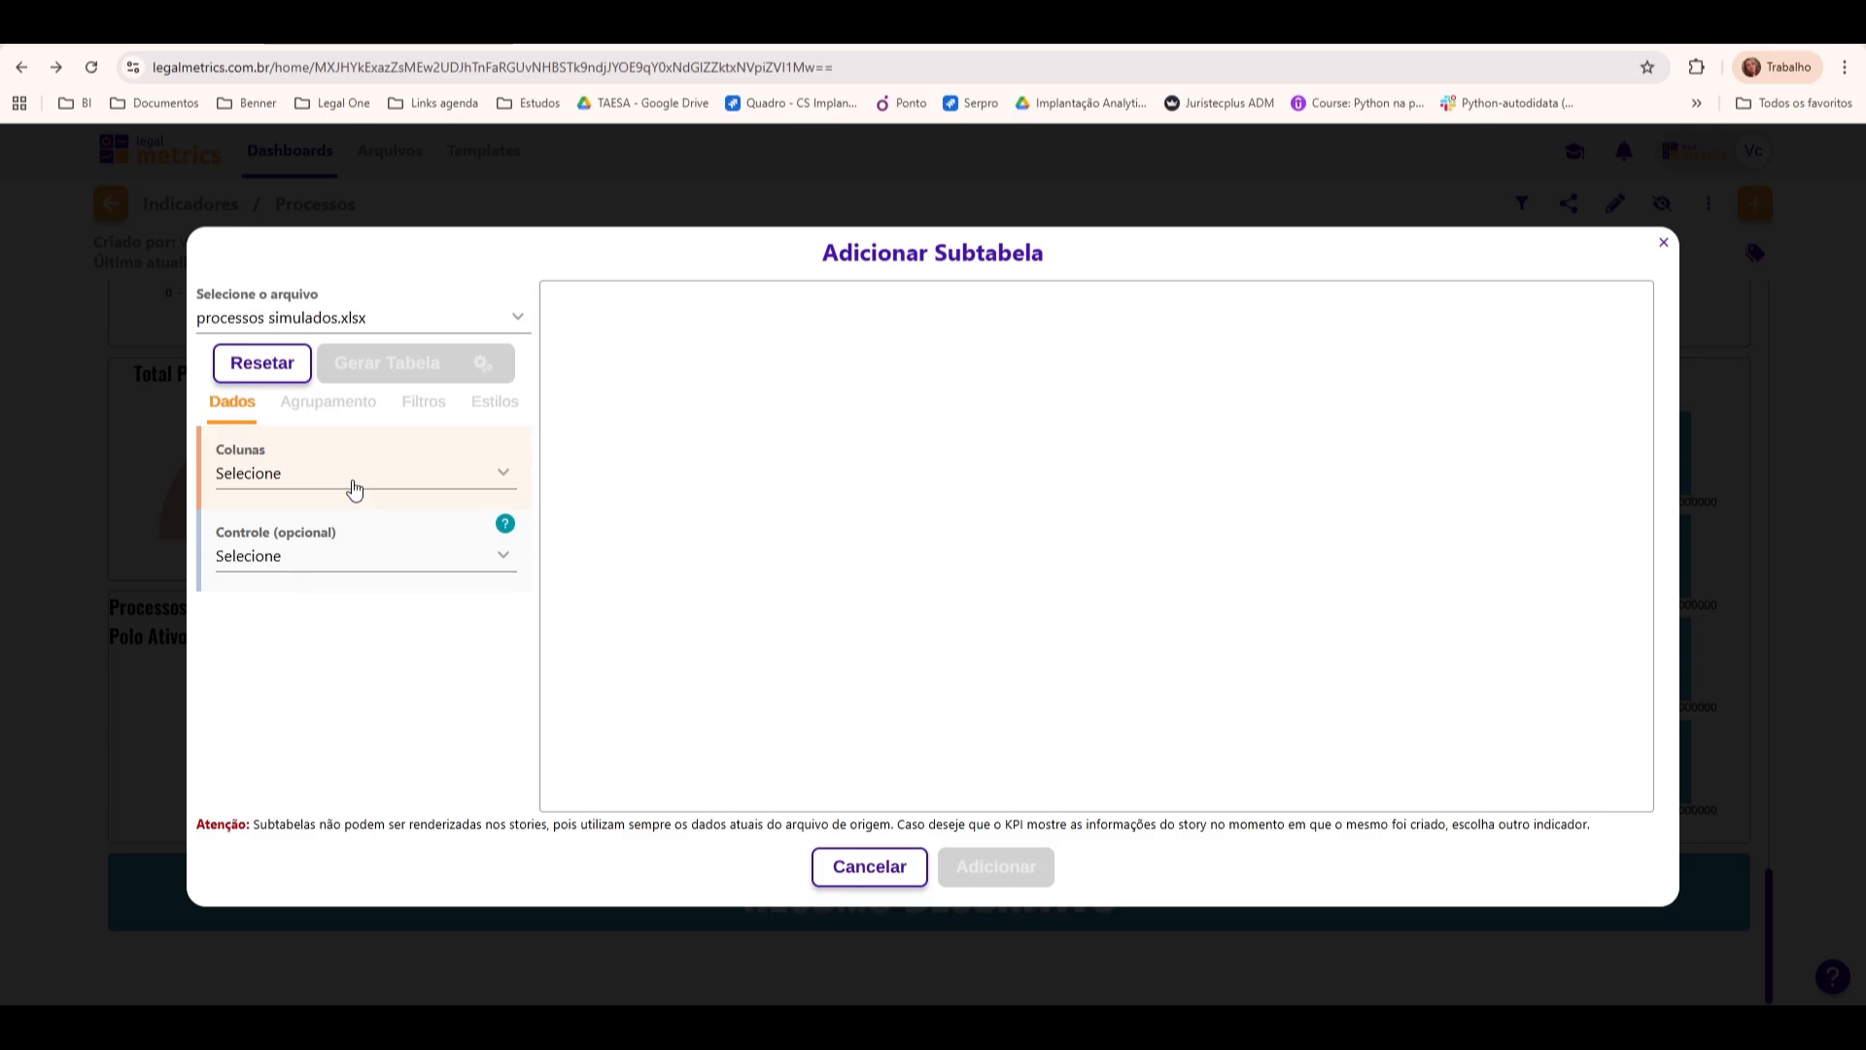
Choose Número do Processo, Polo Ativo and Polo Passivo as columns of the new subtable
click(355, 489)
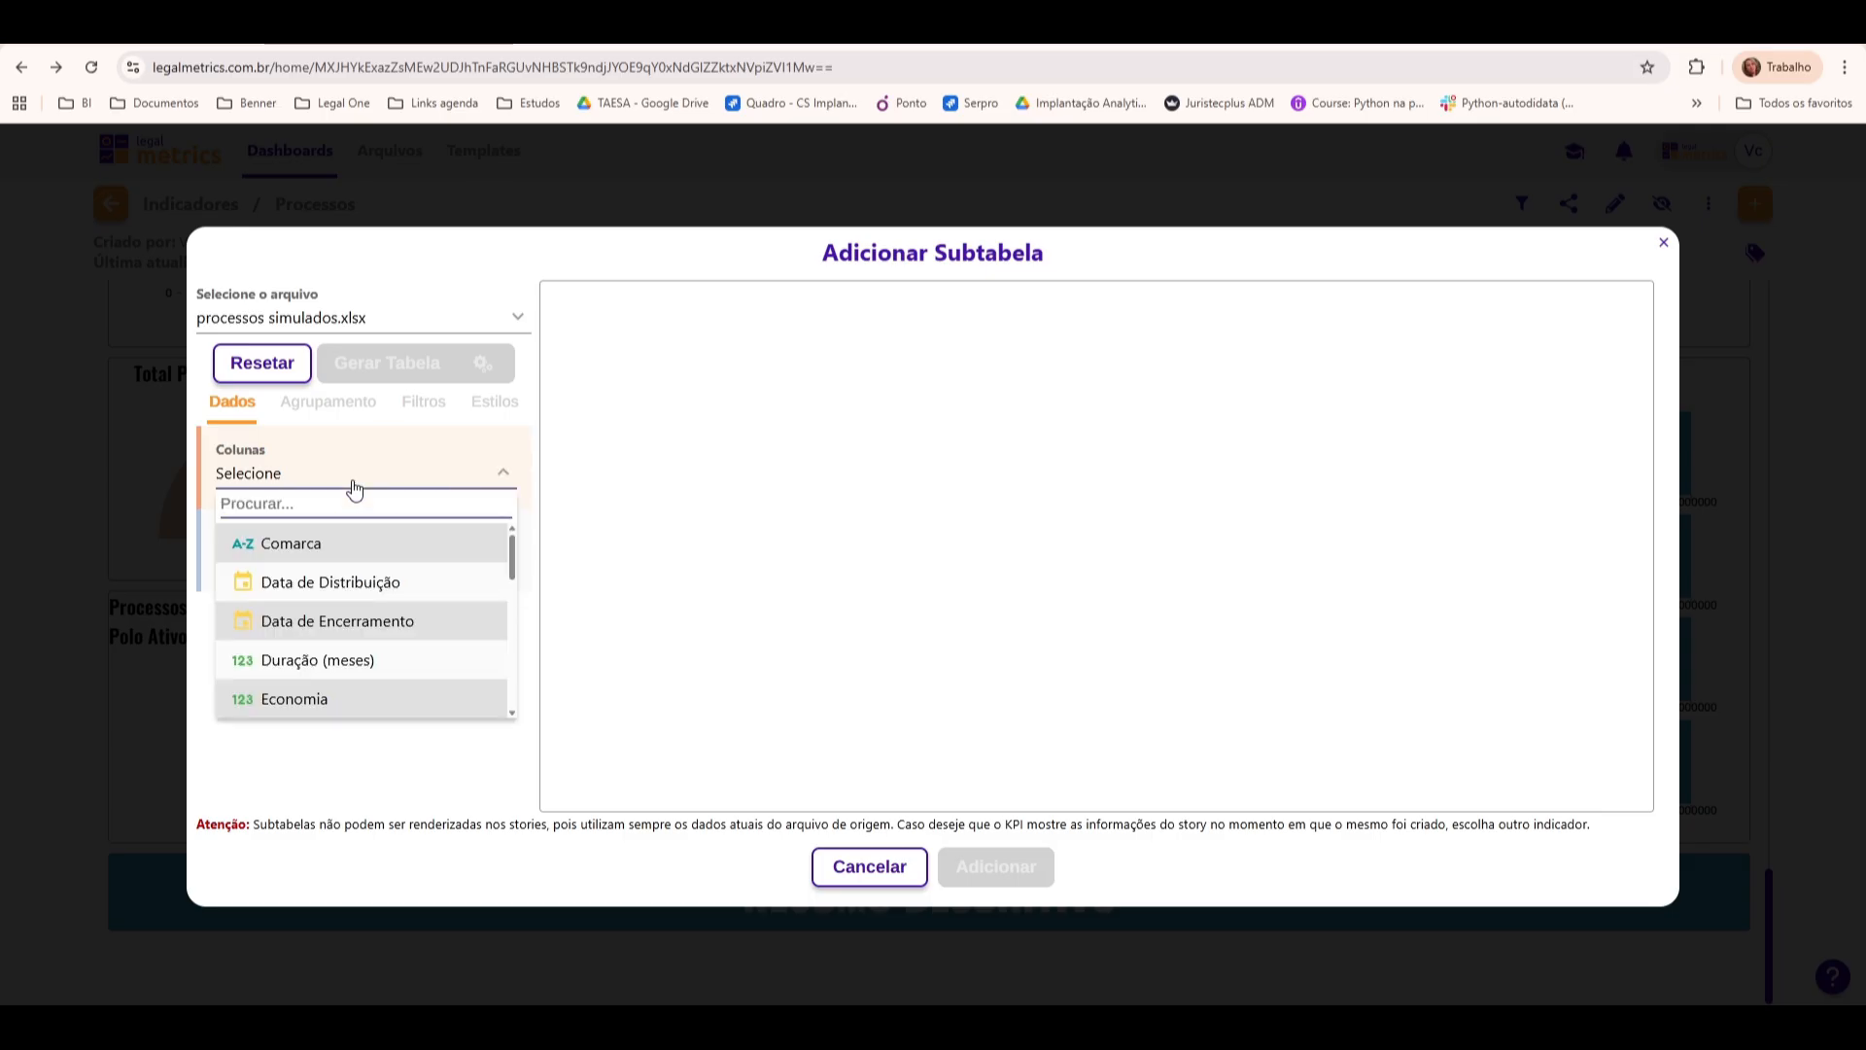
text(PROC)
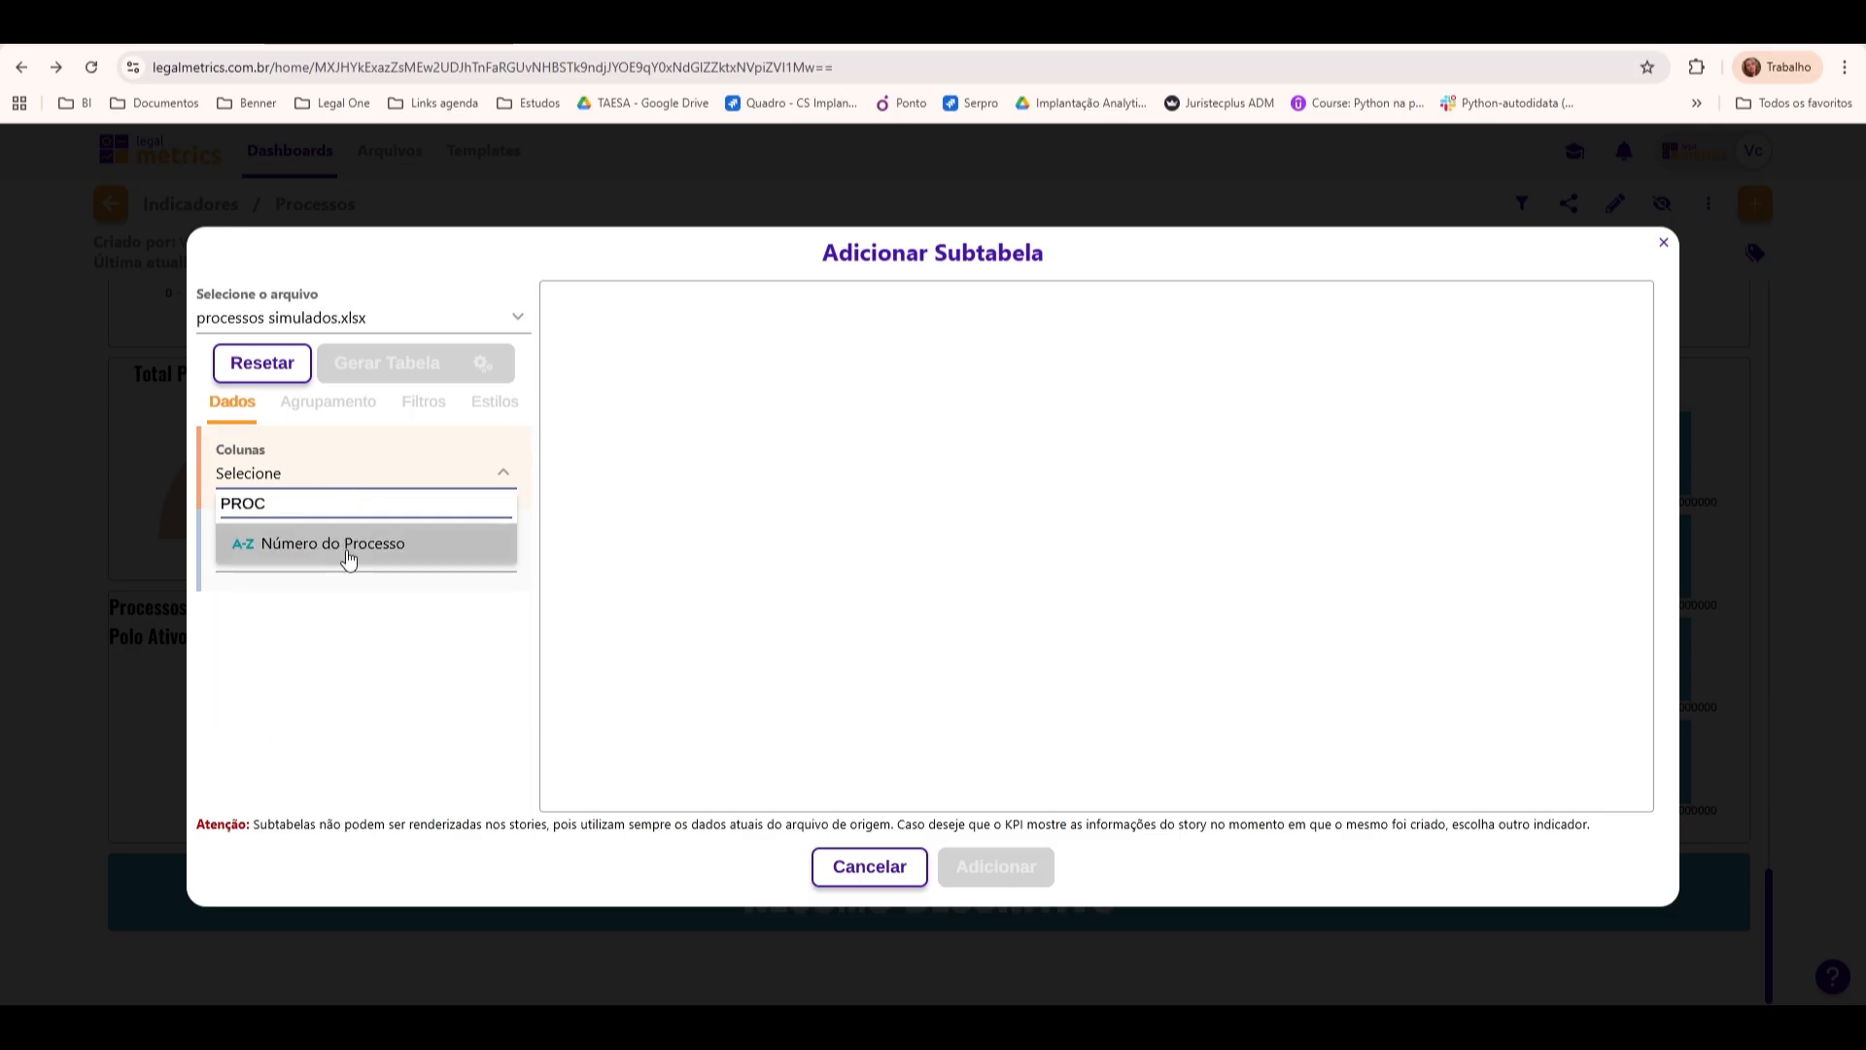
click(346, 544)
key(BackSpace)
key(BackSpace)
key(BackSpace)
key(BackSpace)
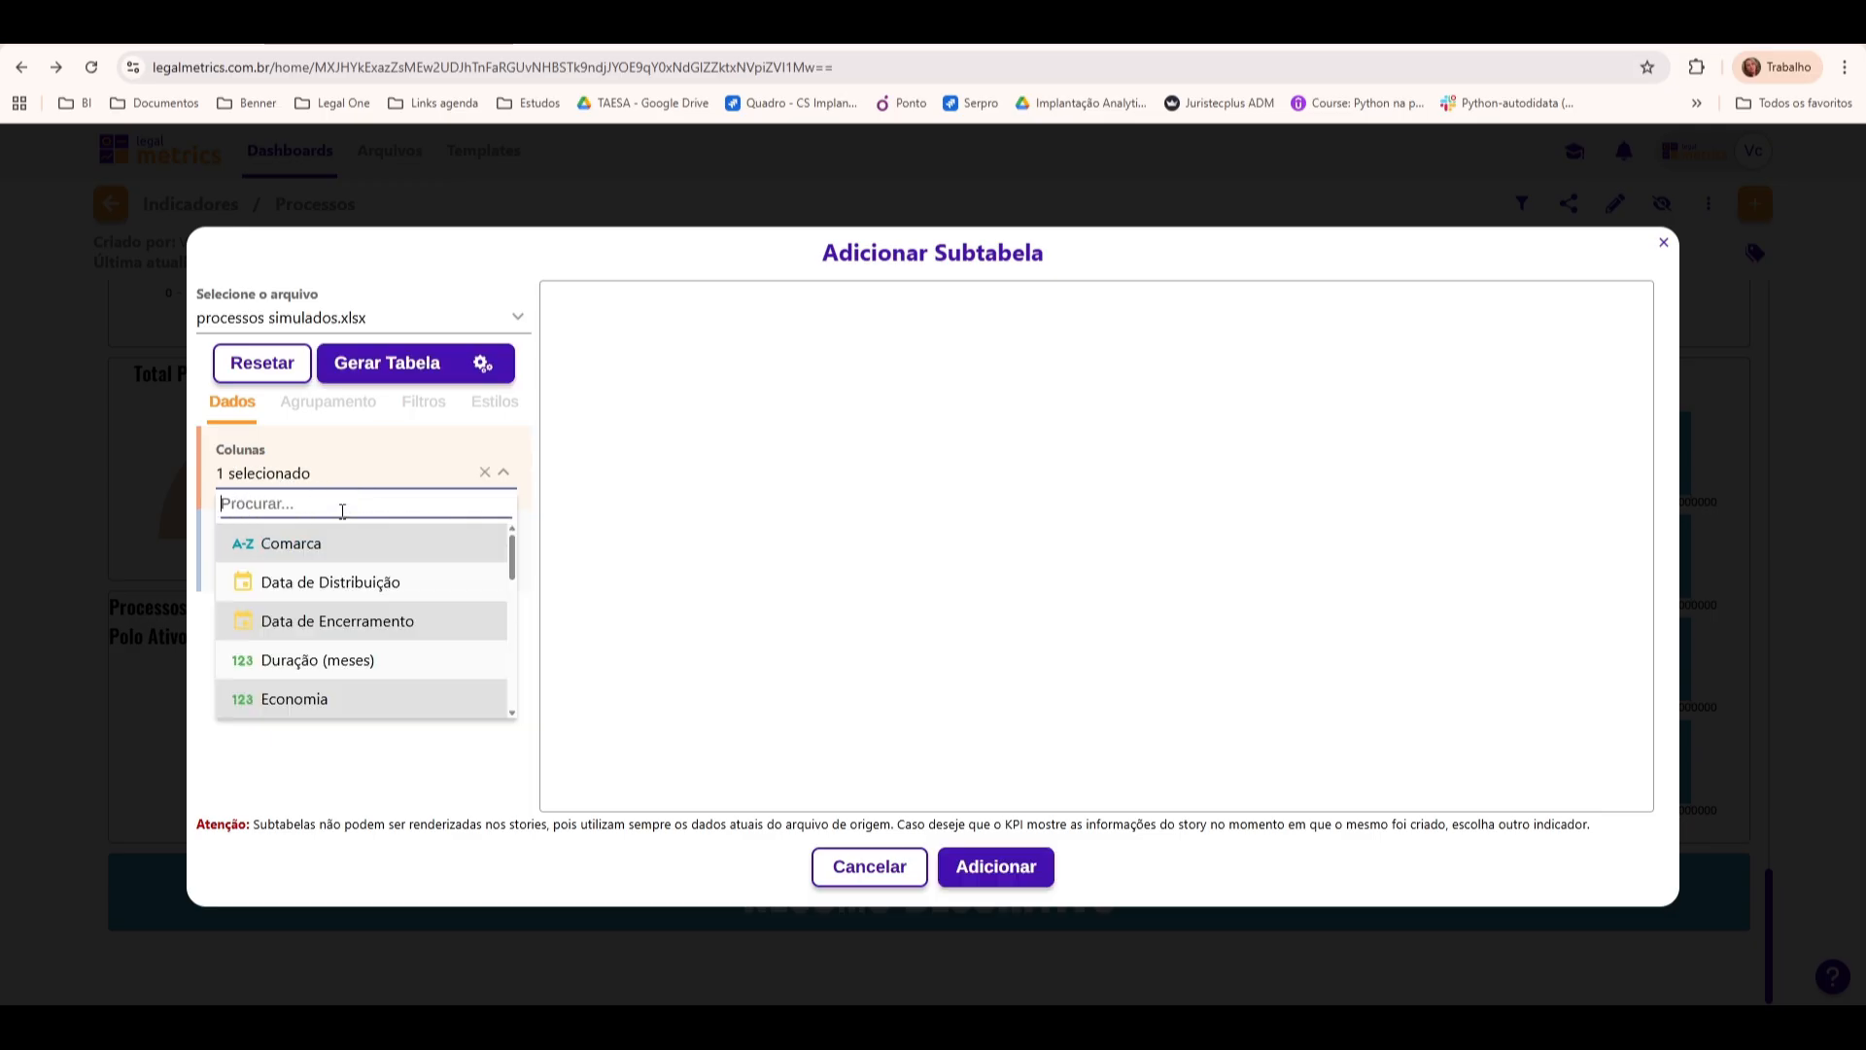
text(POLO)
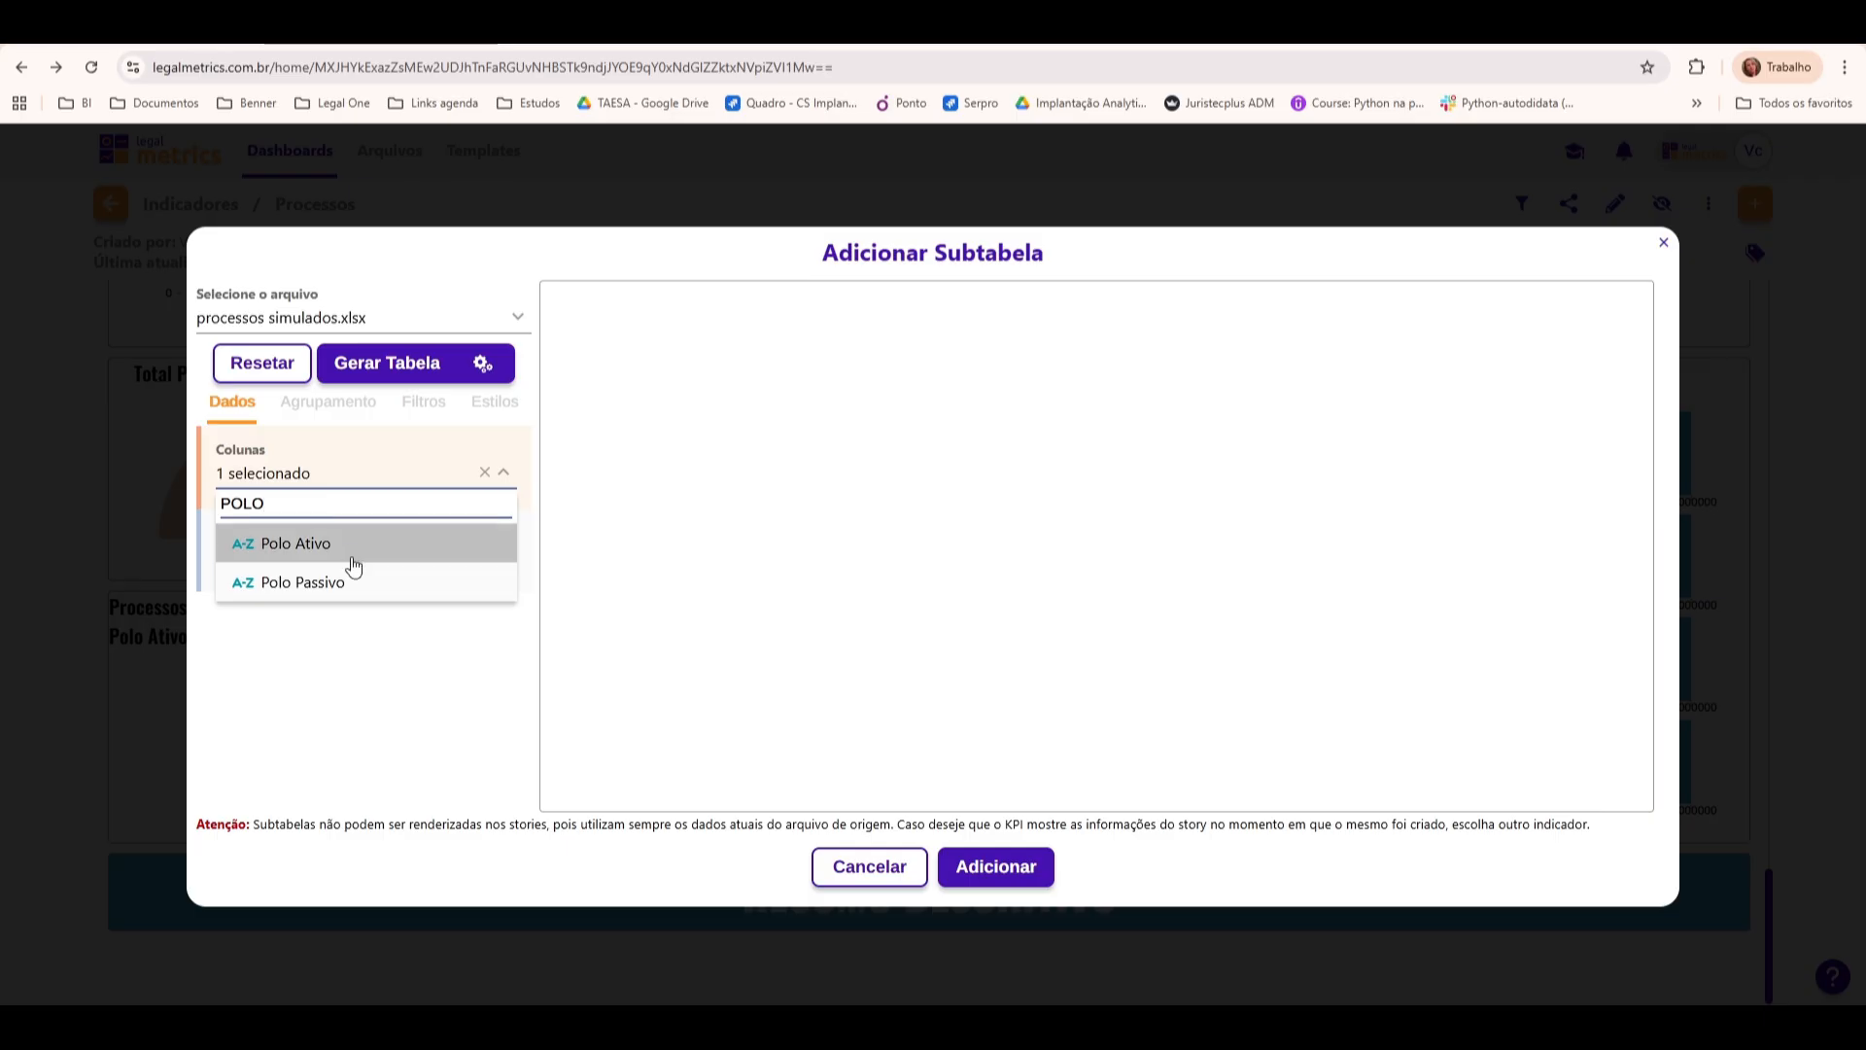
click(352, 555)
click(350, 583)
Add Valor da Causa and Valor Pago to the subtable's columns
click(340, 506)
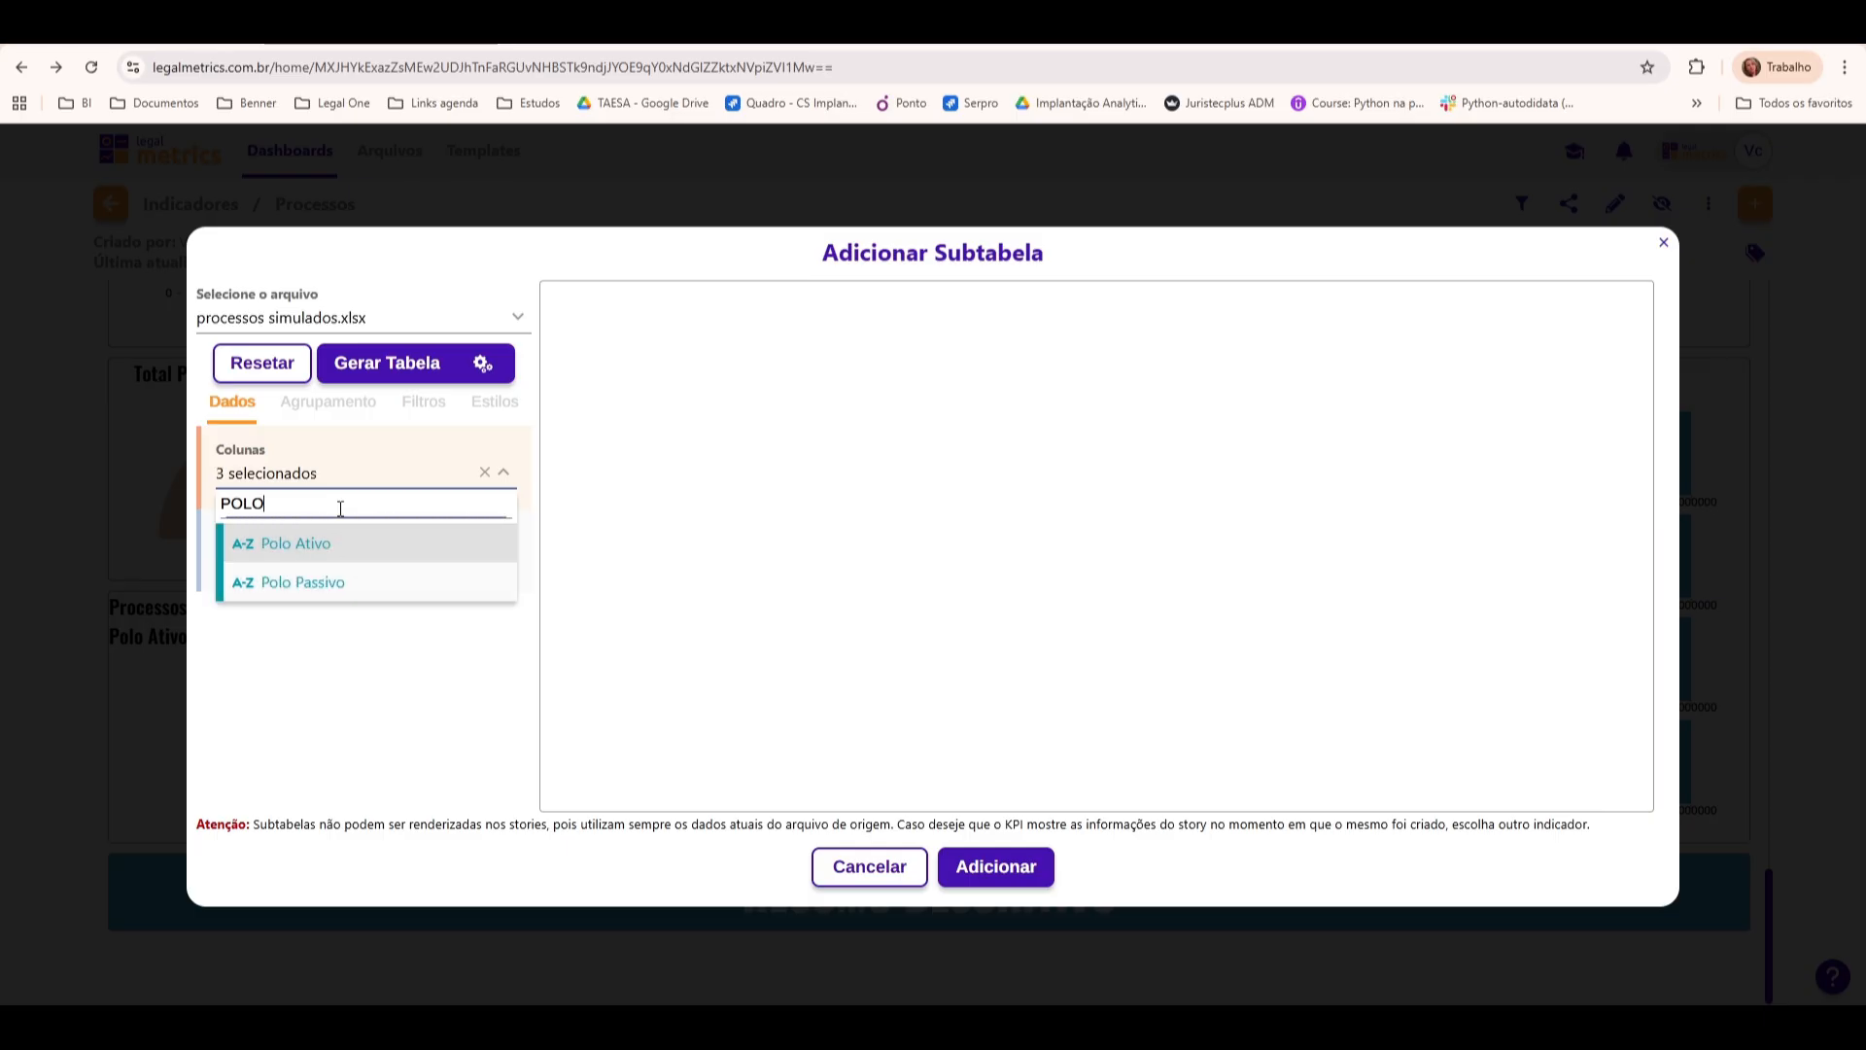
key(BackSpace)
key(BackSpace)
key(BackSpace)
key(BackSpace)
text(VALO)
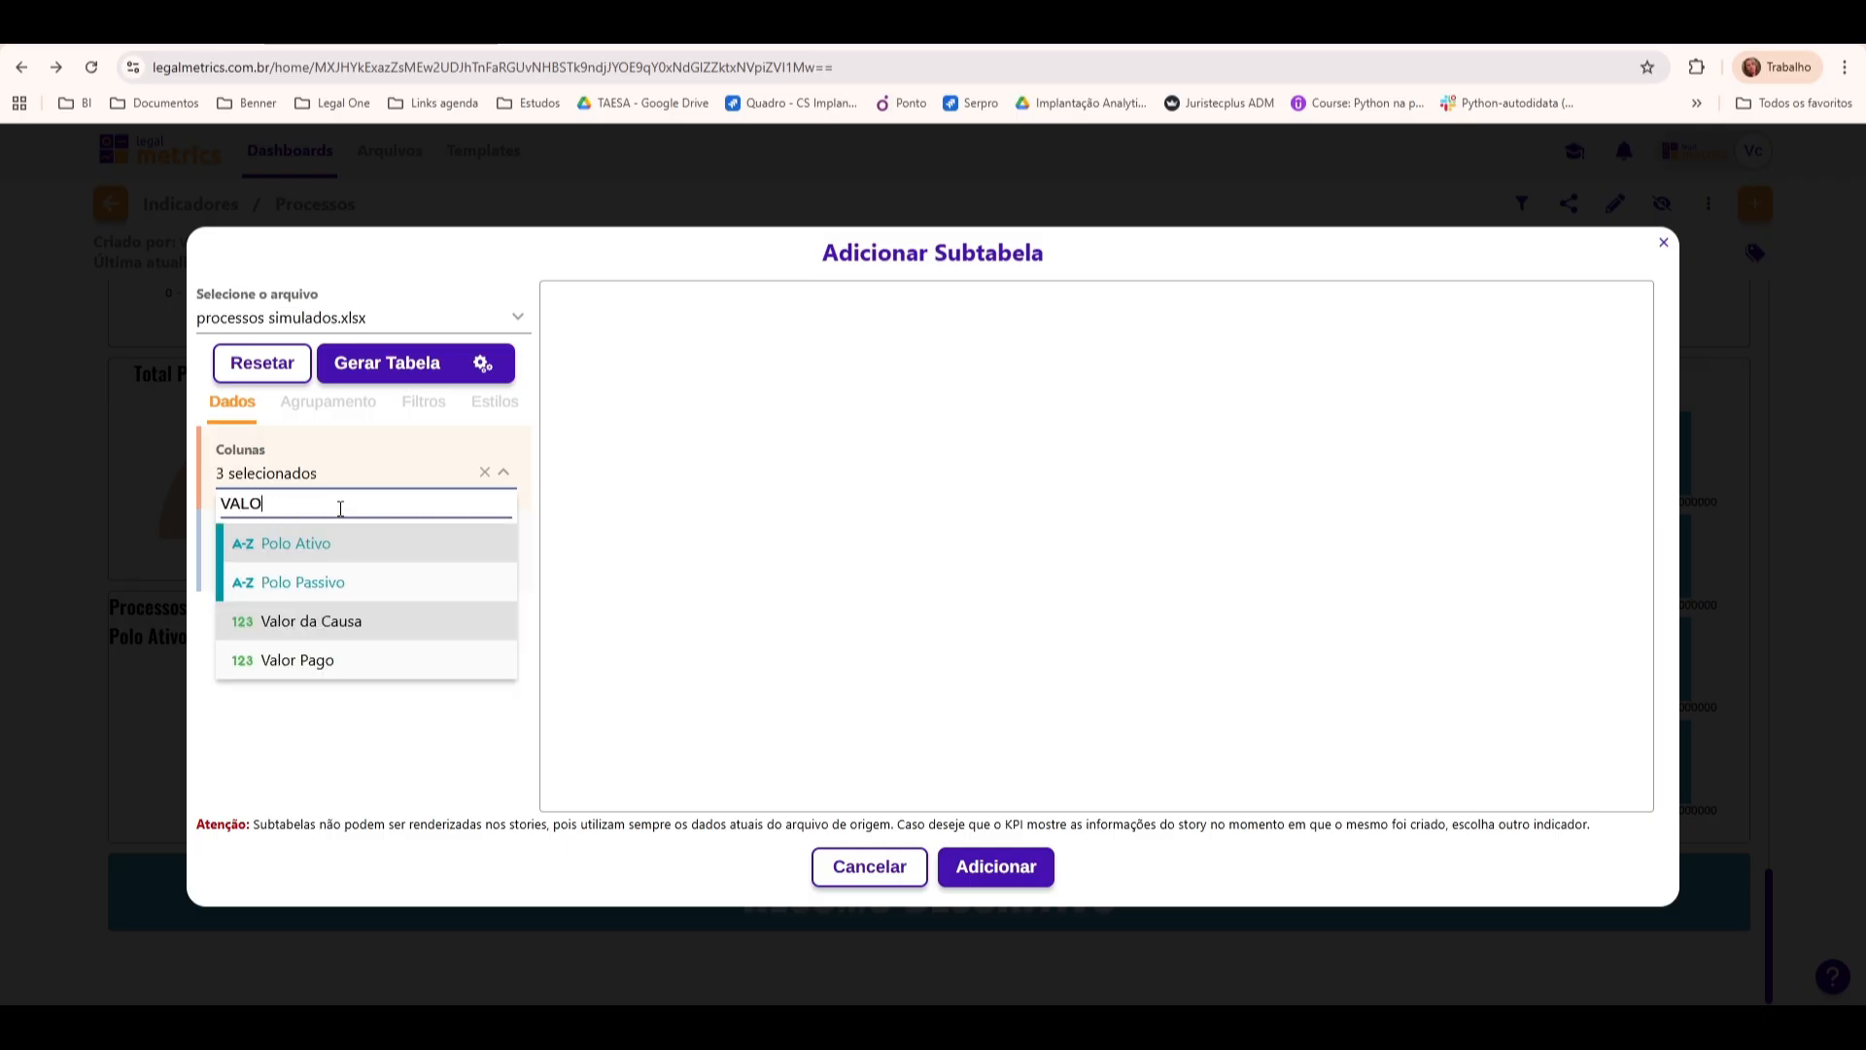
click(341, 542)
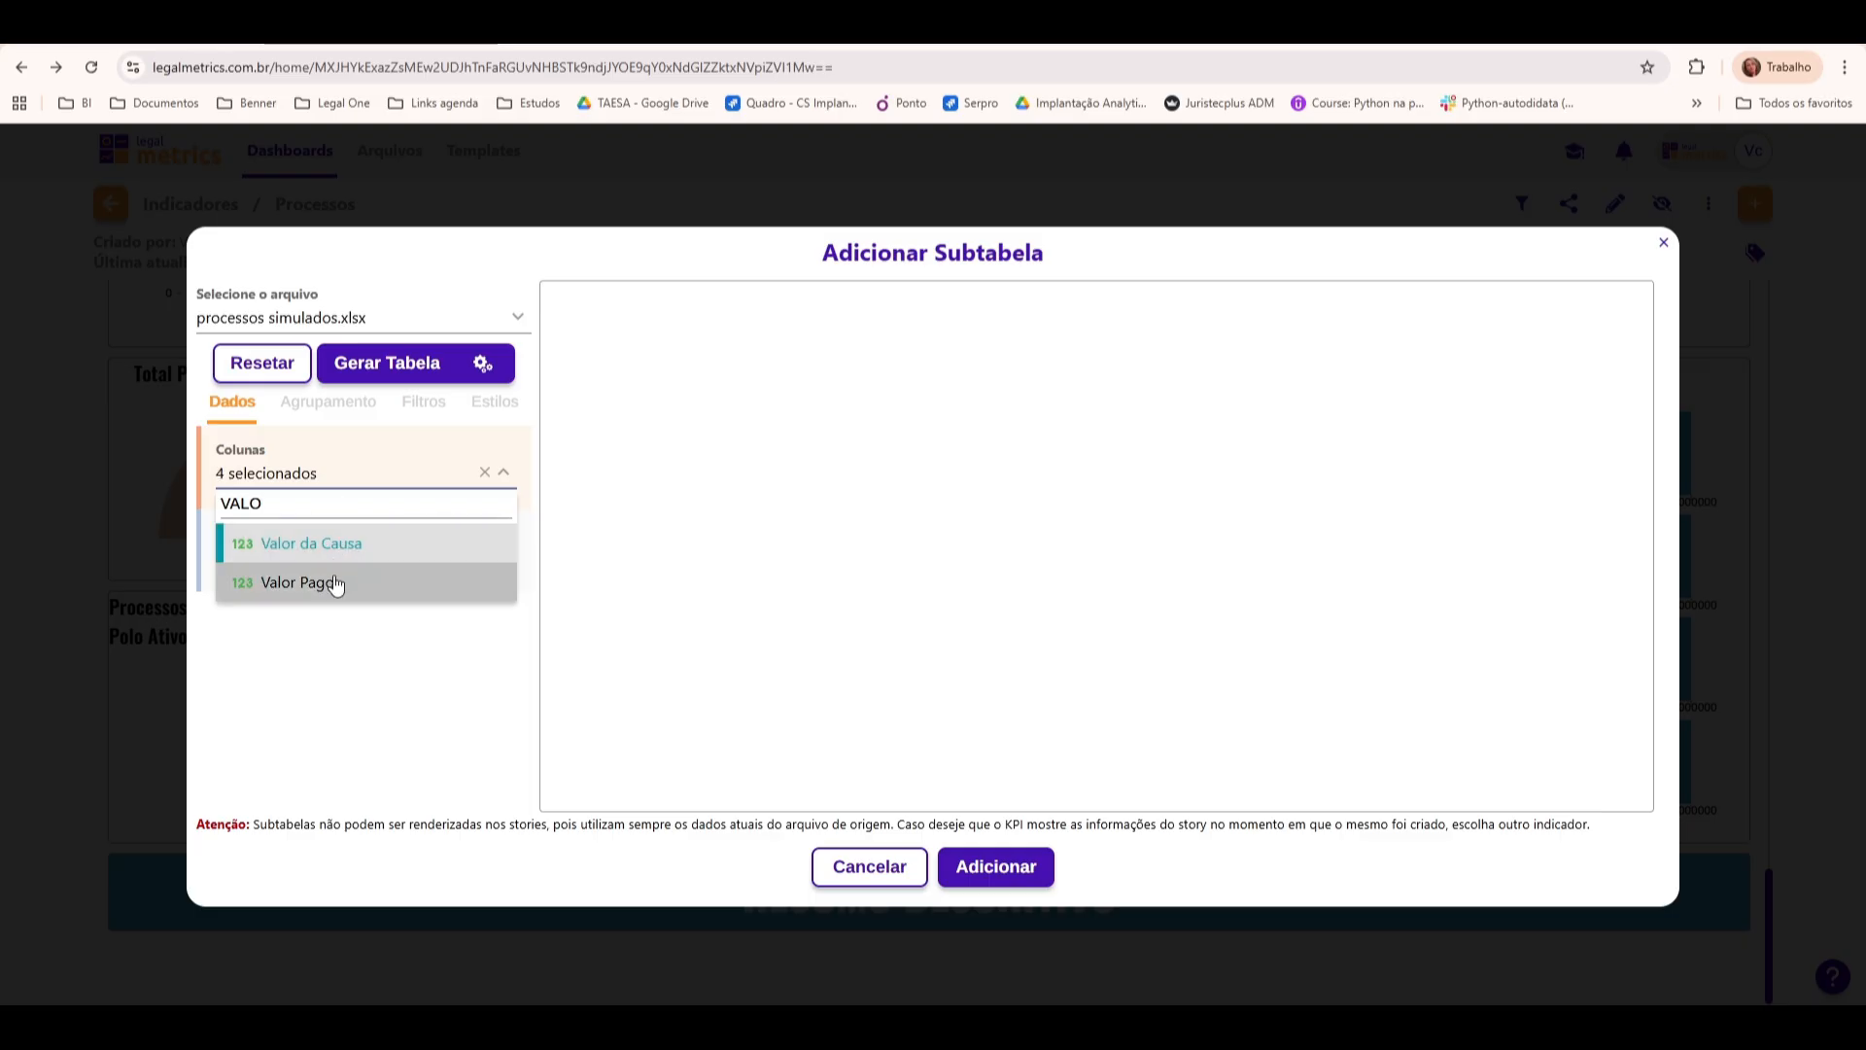
click(335, 582)
Add the Resultado column to the subtable's selected columns
click(335, 500)
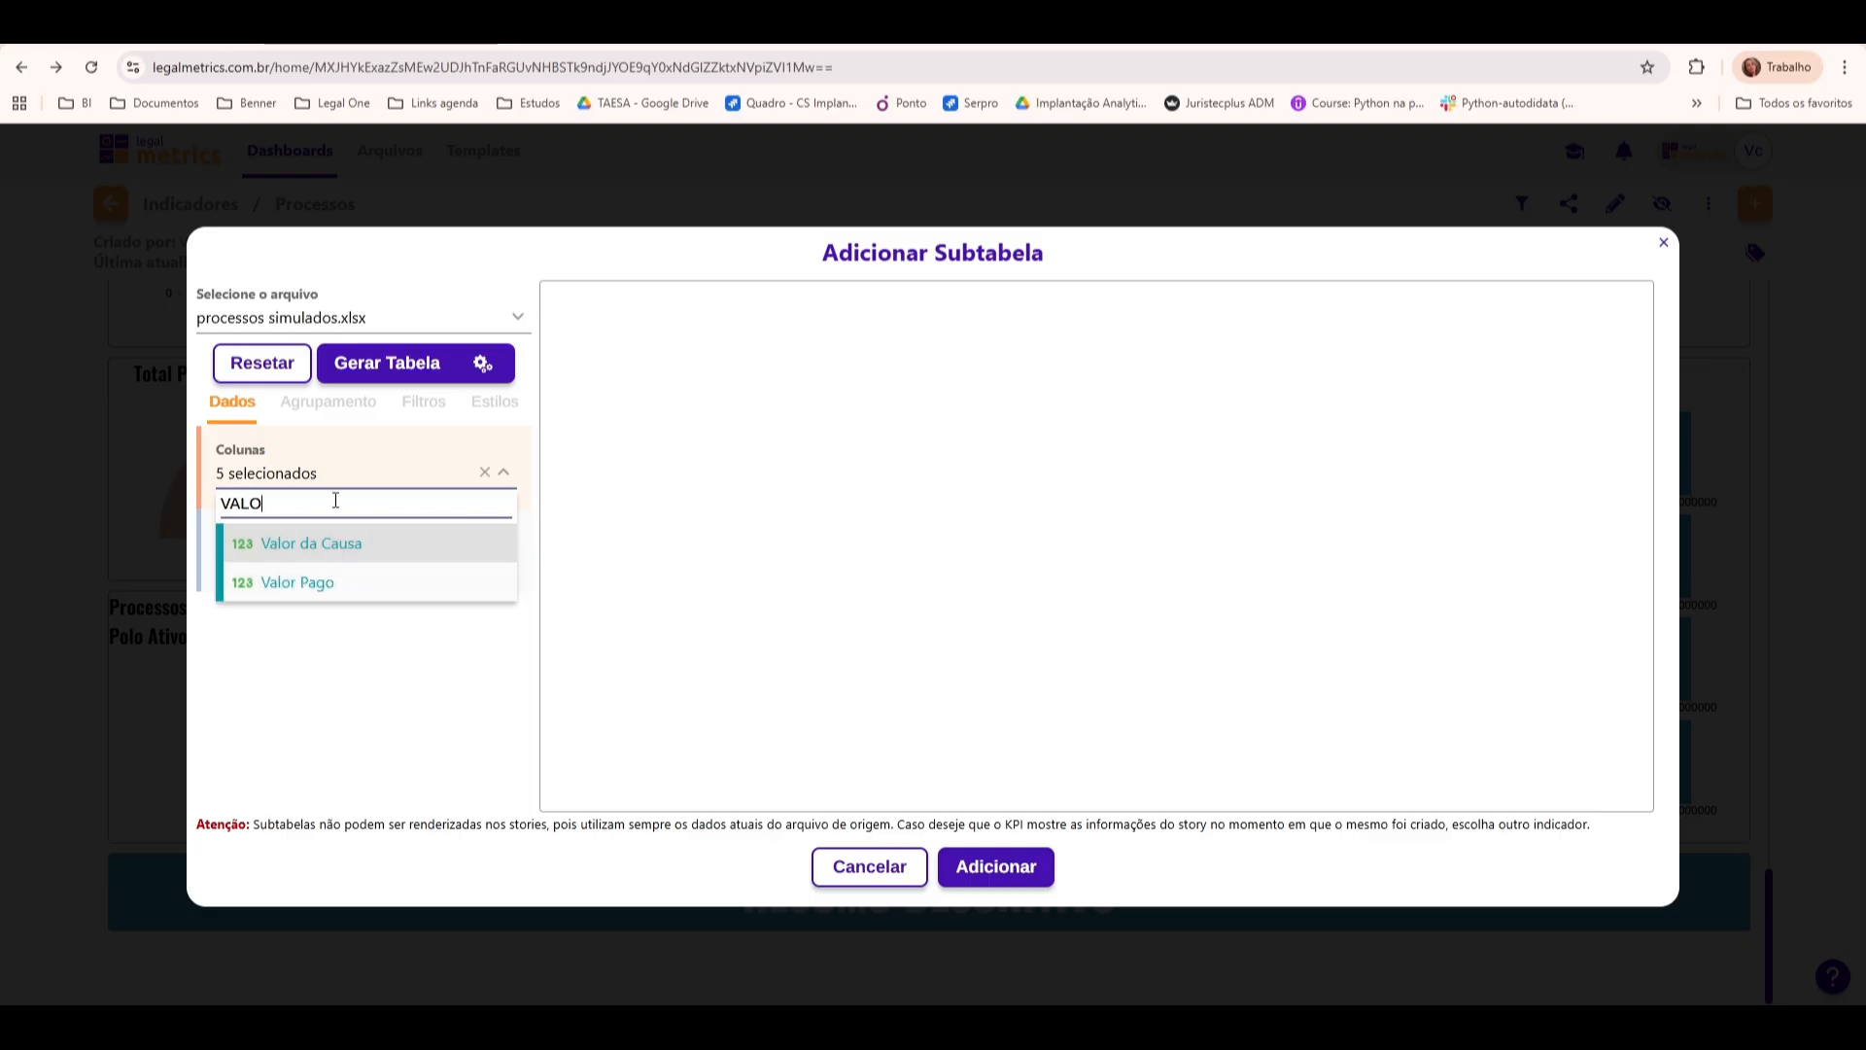
key(BackSpace)
key(BackSpace)
key(BackSpace)
text(RESUL)
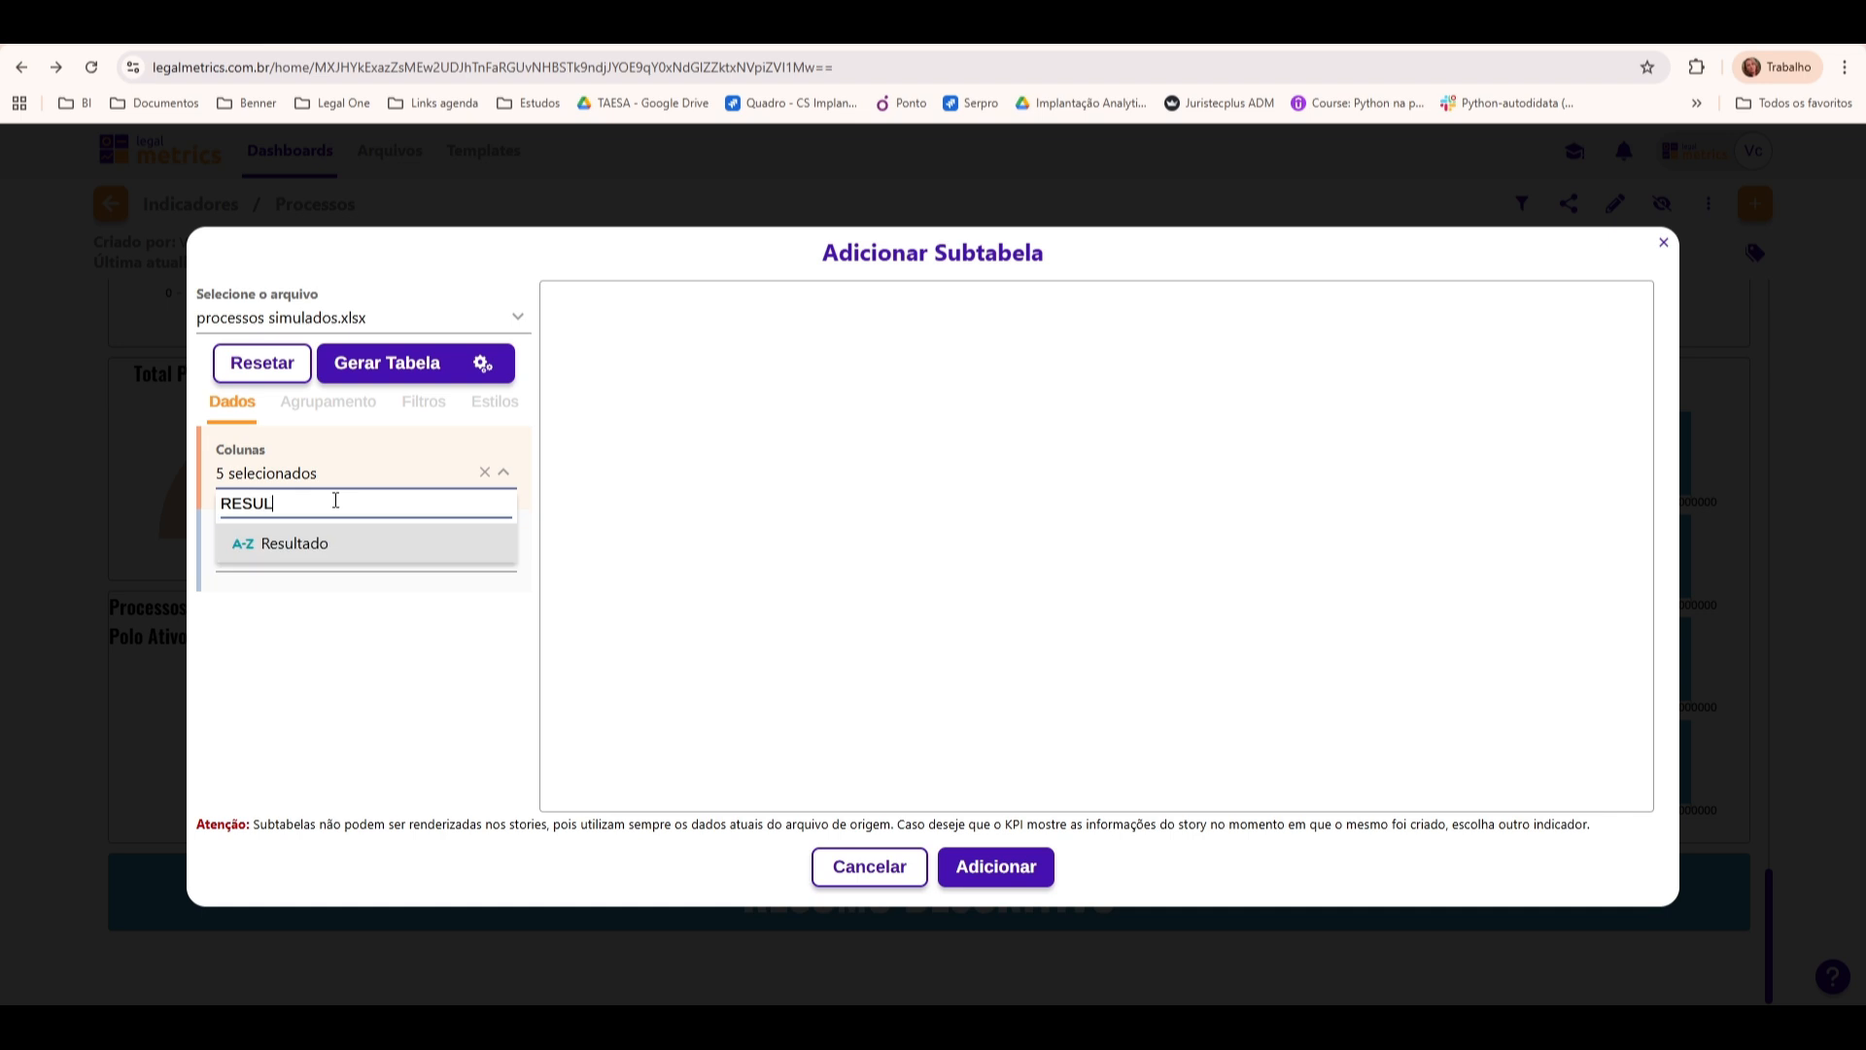
click(346, 556)
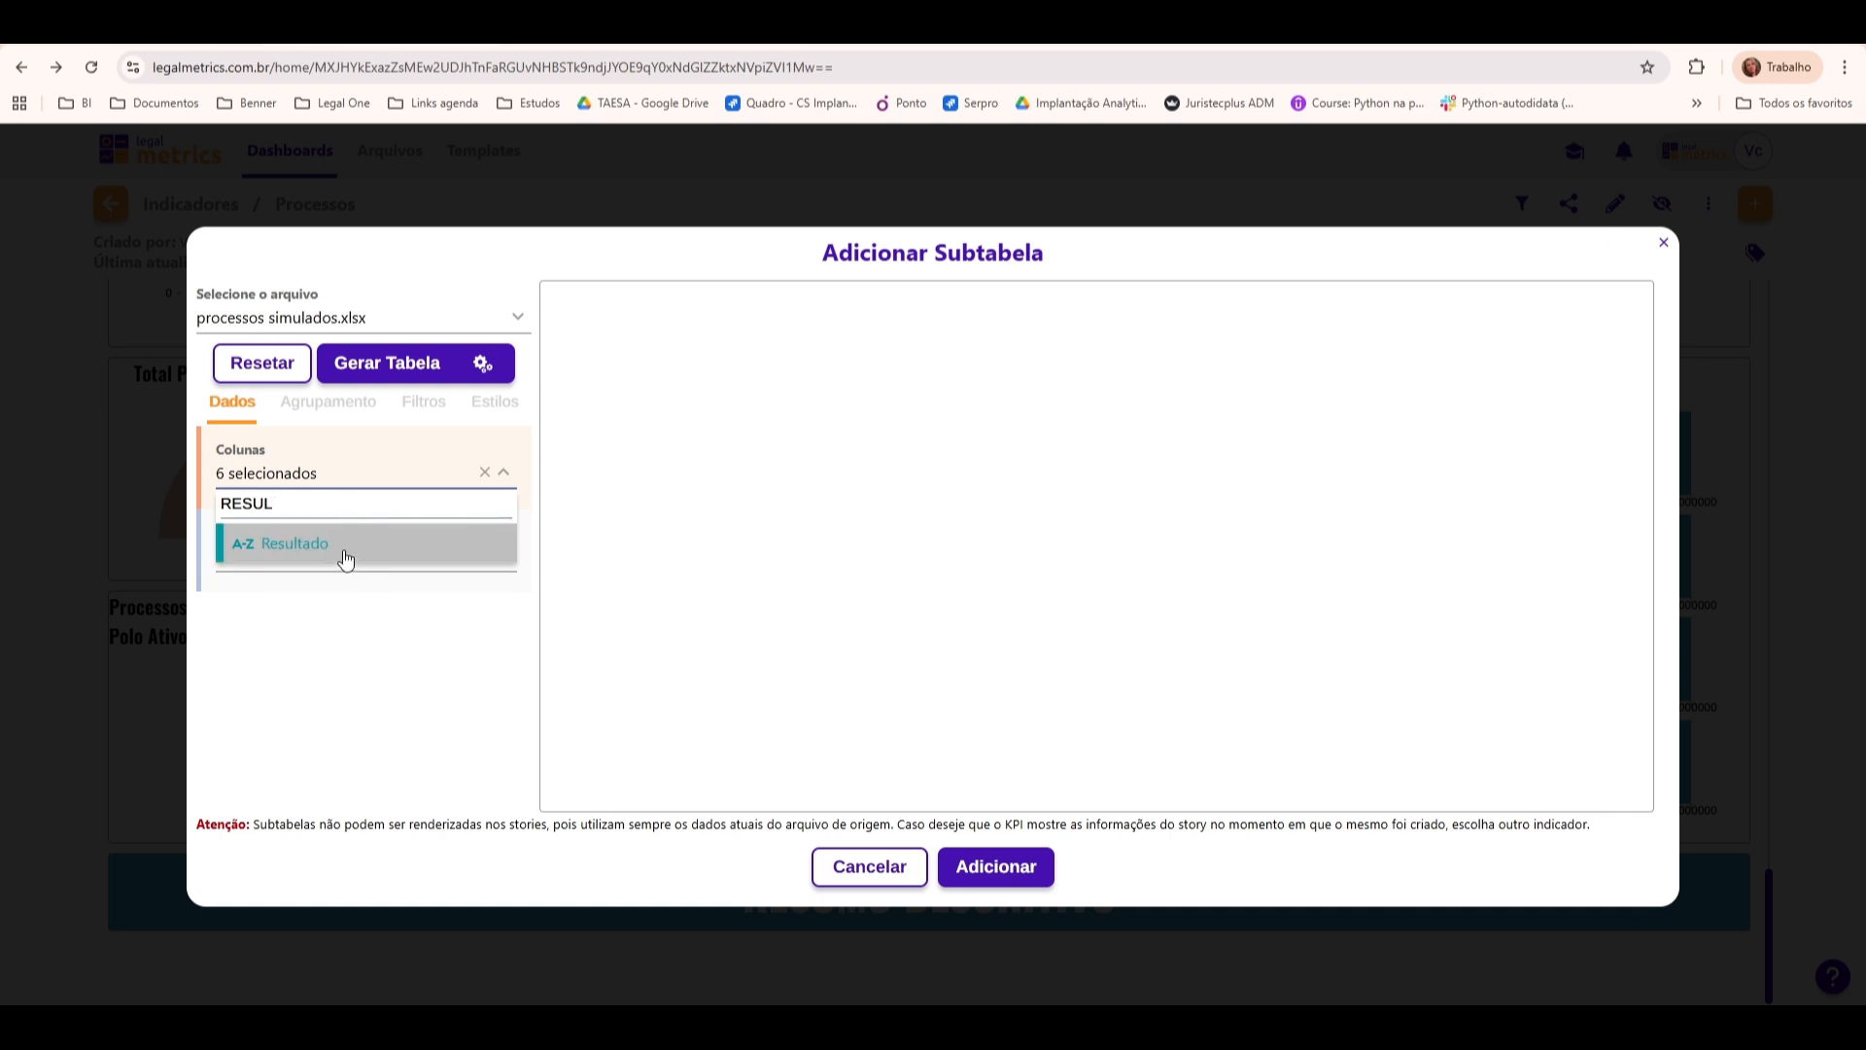
Add the Risco column to the subtable's selected columns
click(297, 505)
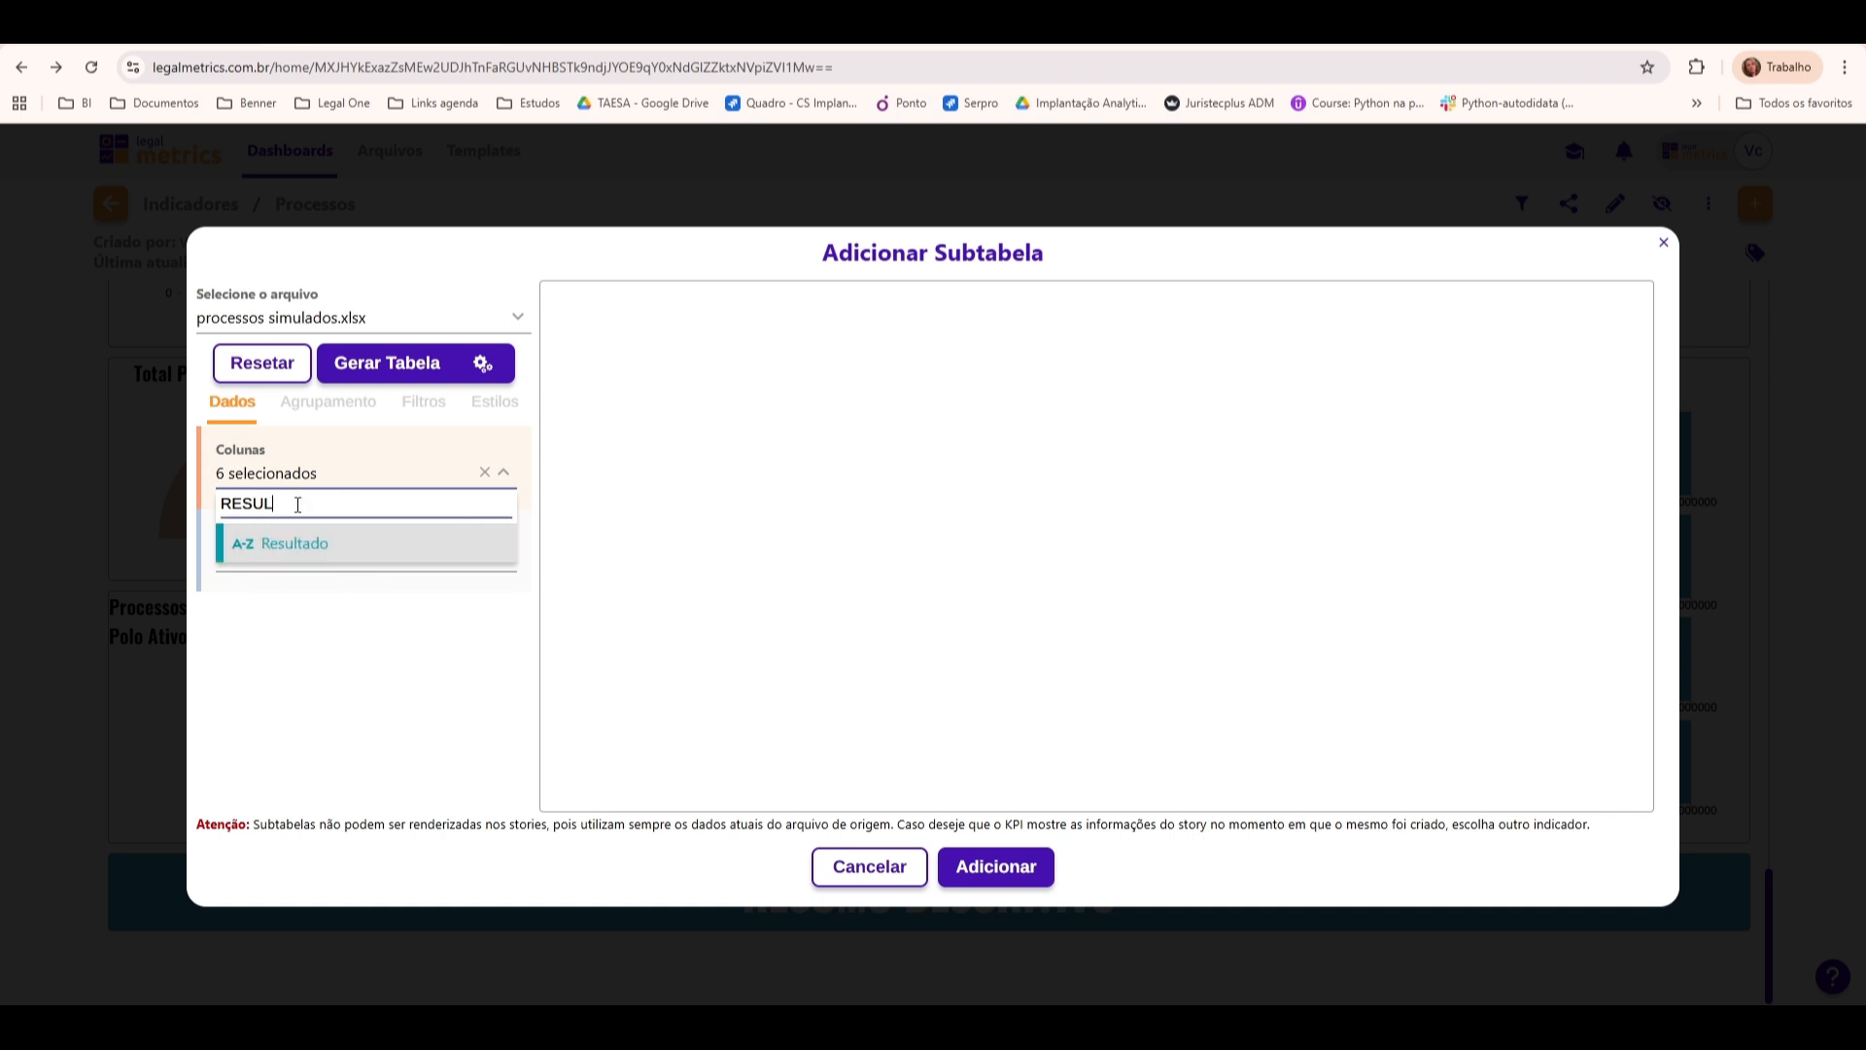
key(BackSpace)
key(BackSpace)
key(BackSpace)
key(BackSpace)
key(BackSpace)
text(RISCO)
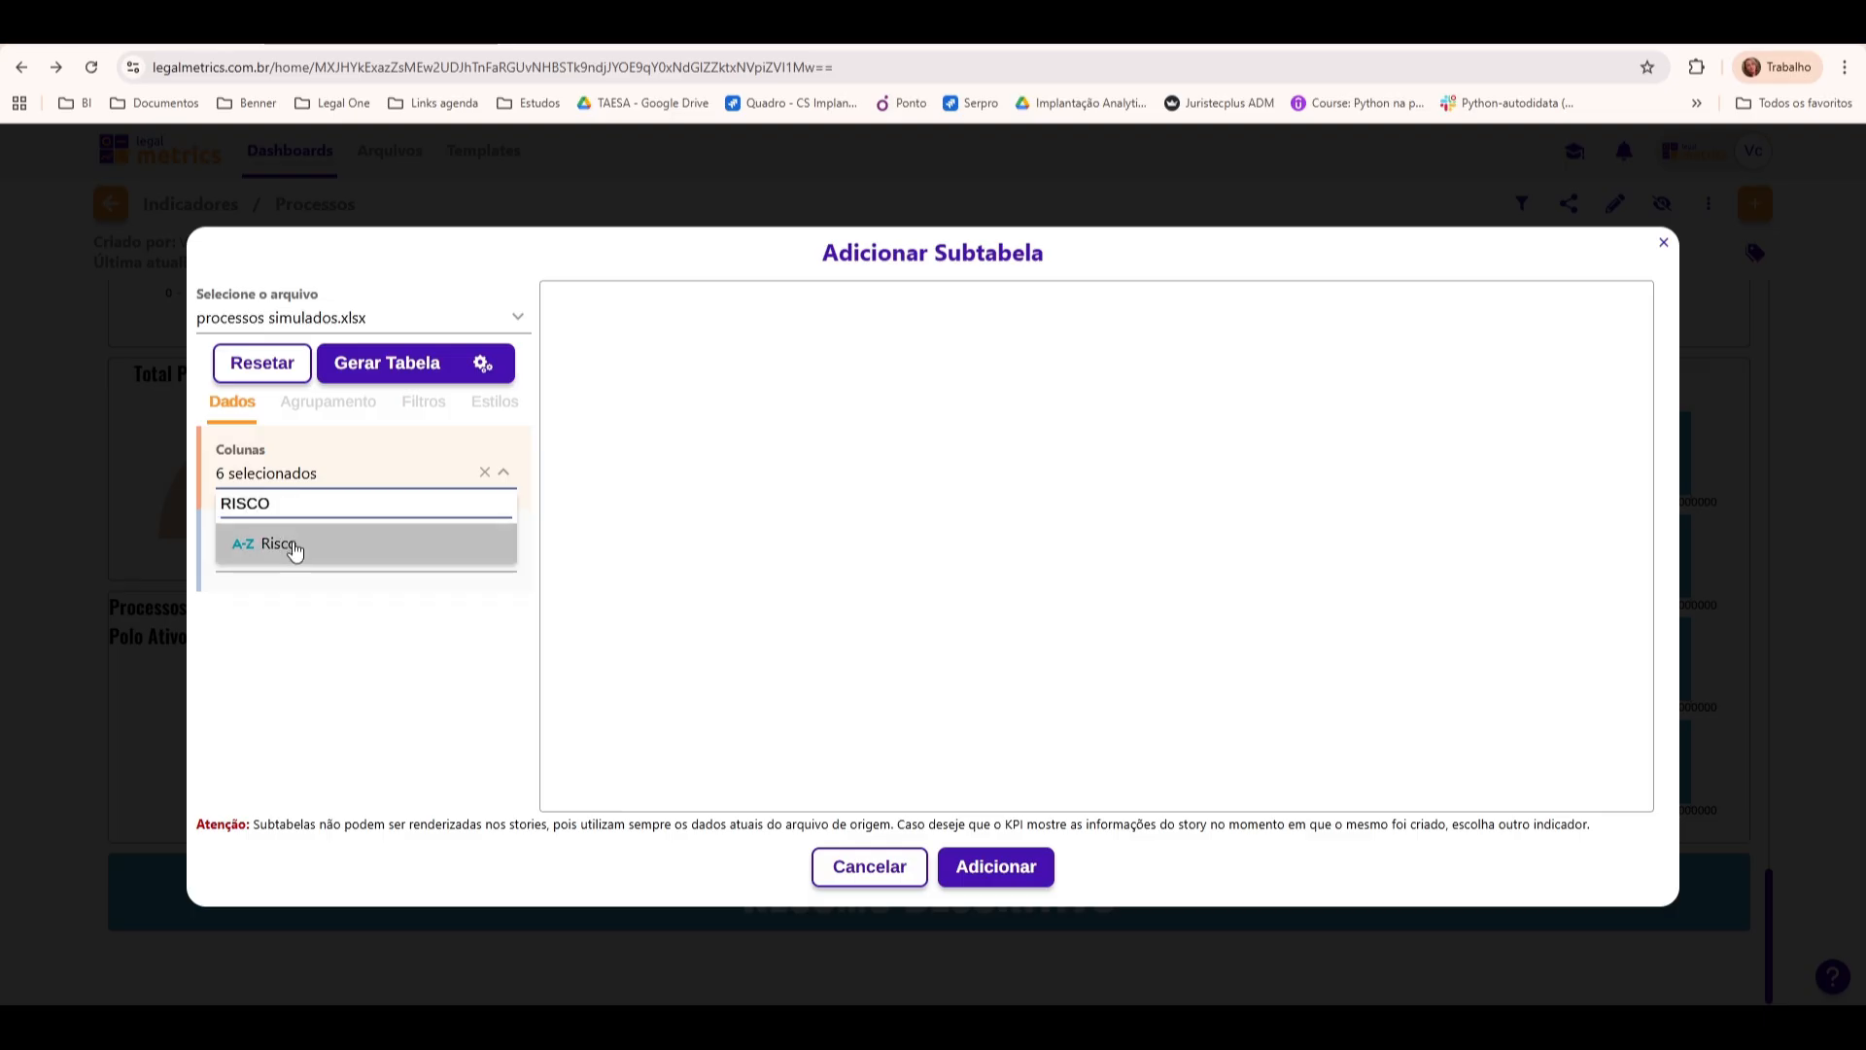
click(292, 545)
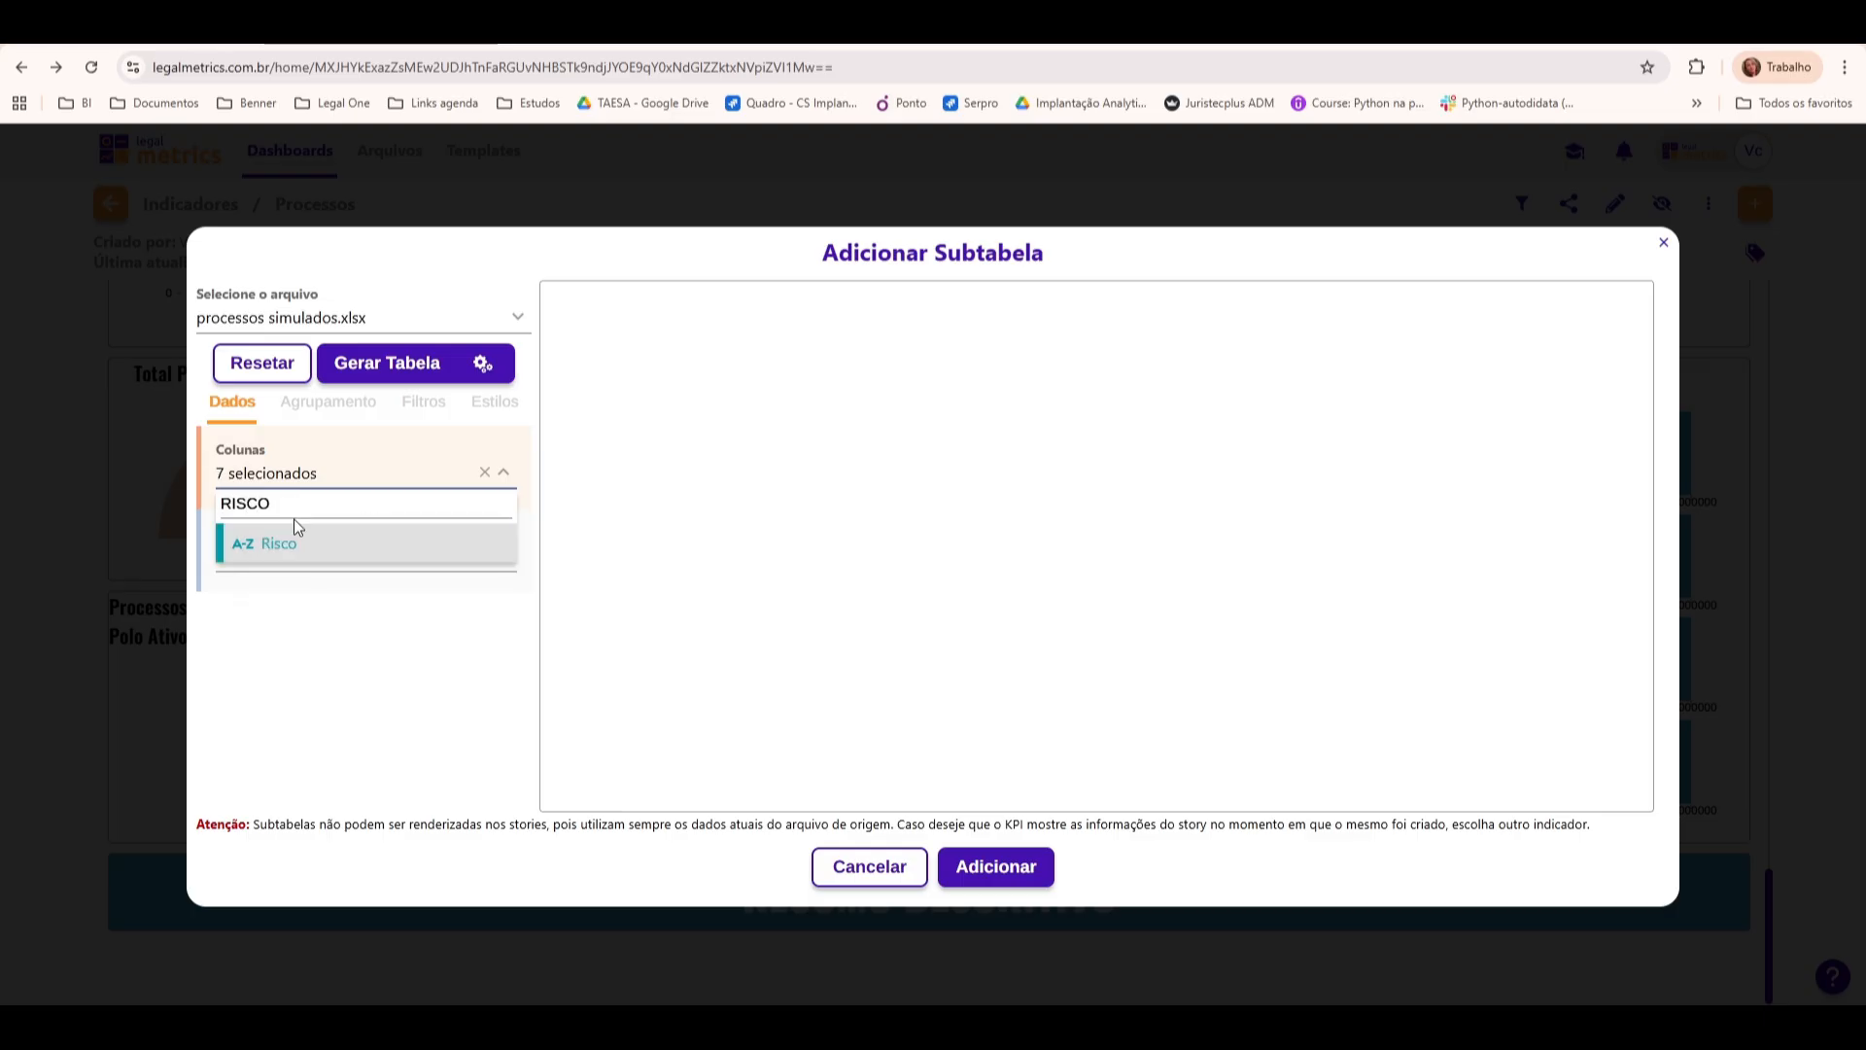
Add the Matéria Legal column to the subtable's selected columns and close the column list
click(299, 506)
key(BackSpace)
key(BackSpace)
key(BackSpace)
key(BackSpace)
key(BackSpace)
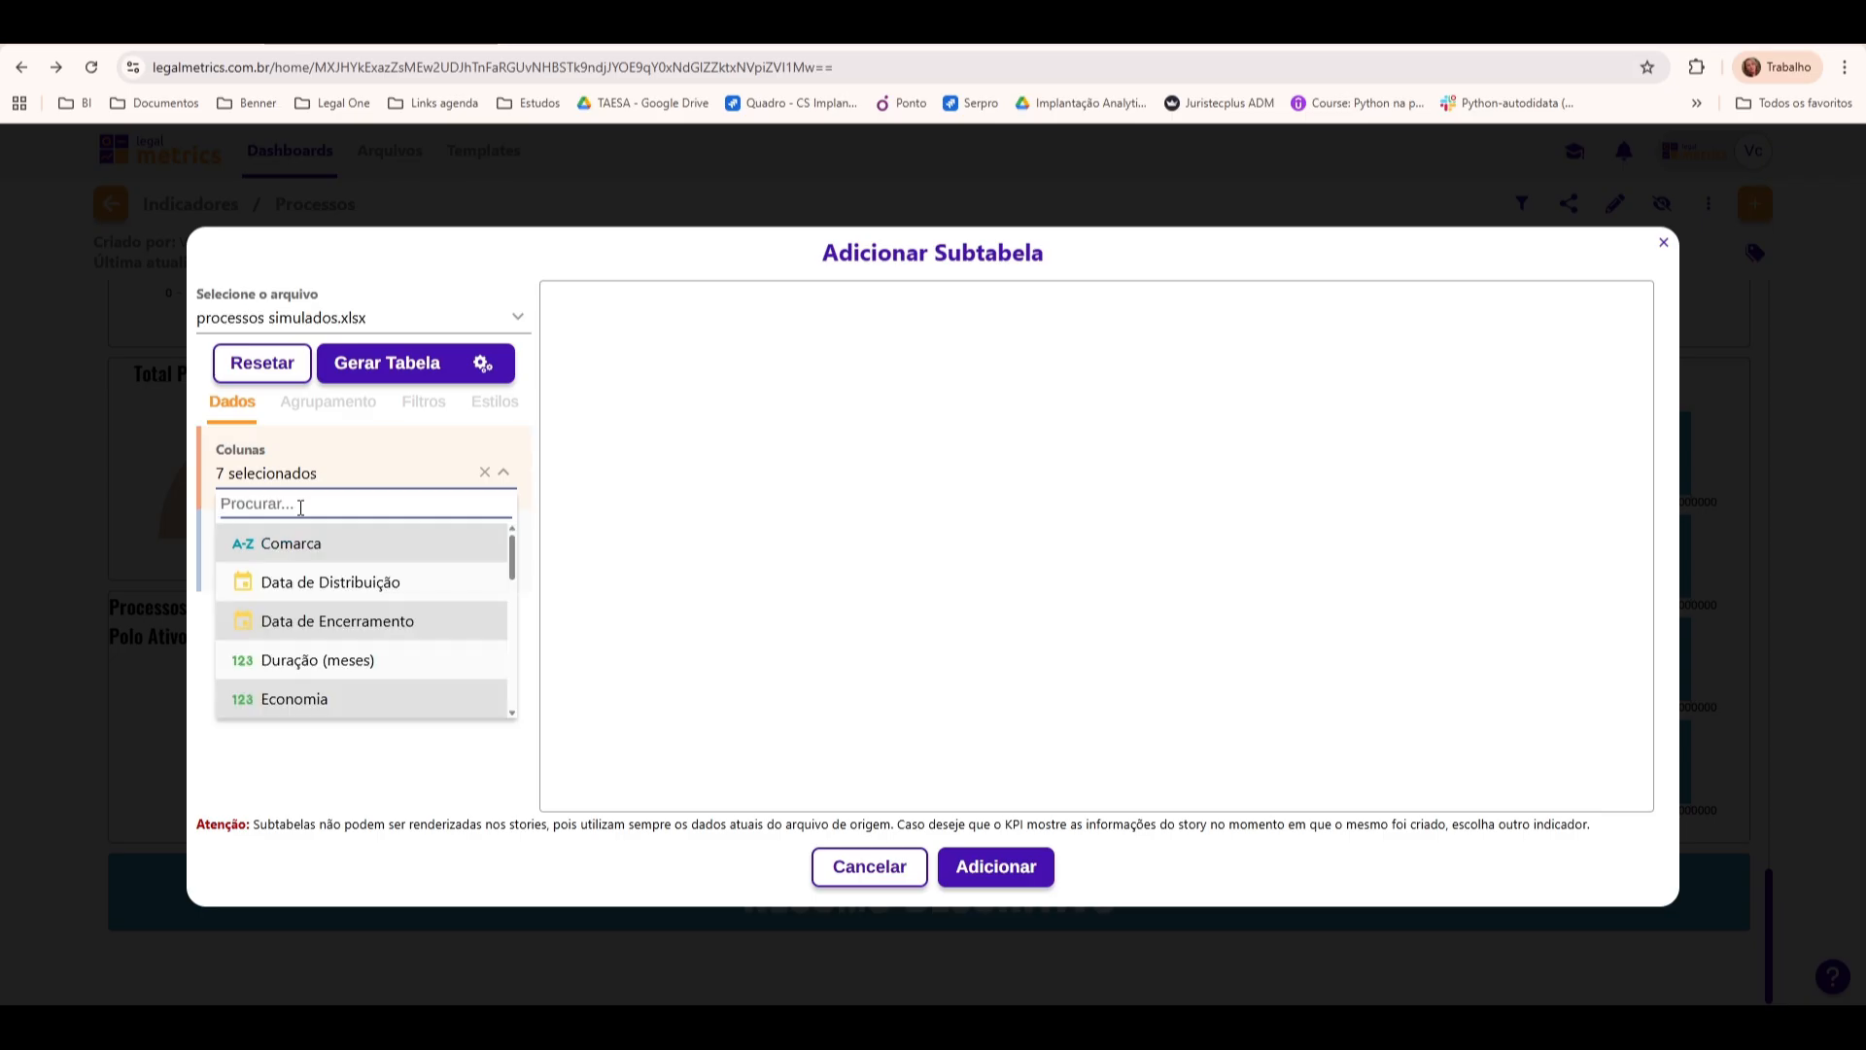
text(MATE)
key(BackSpace)
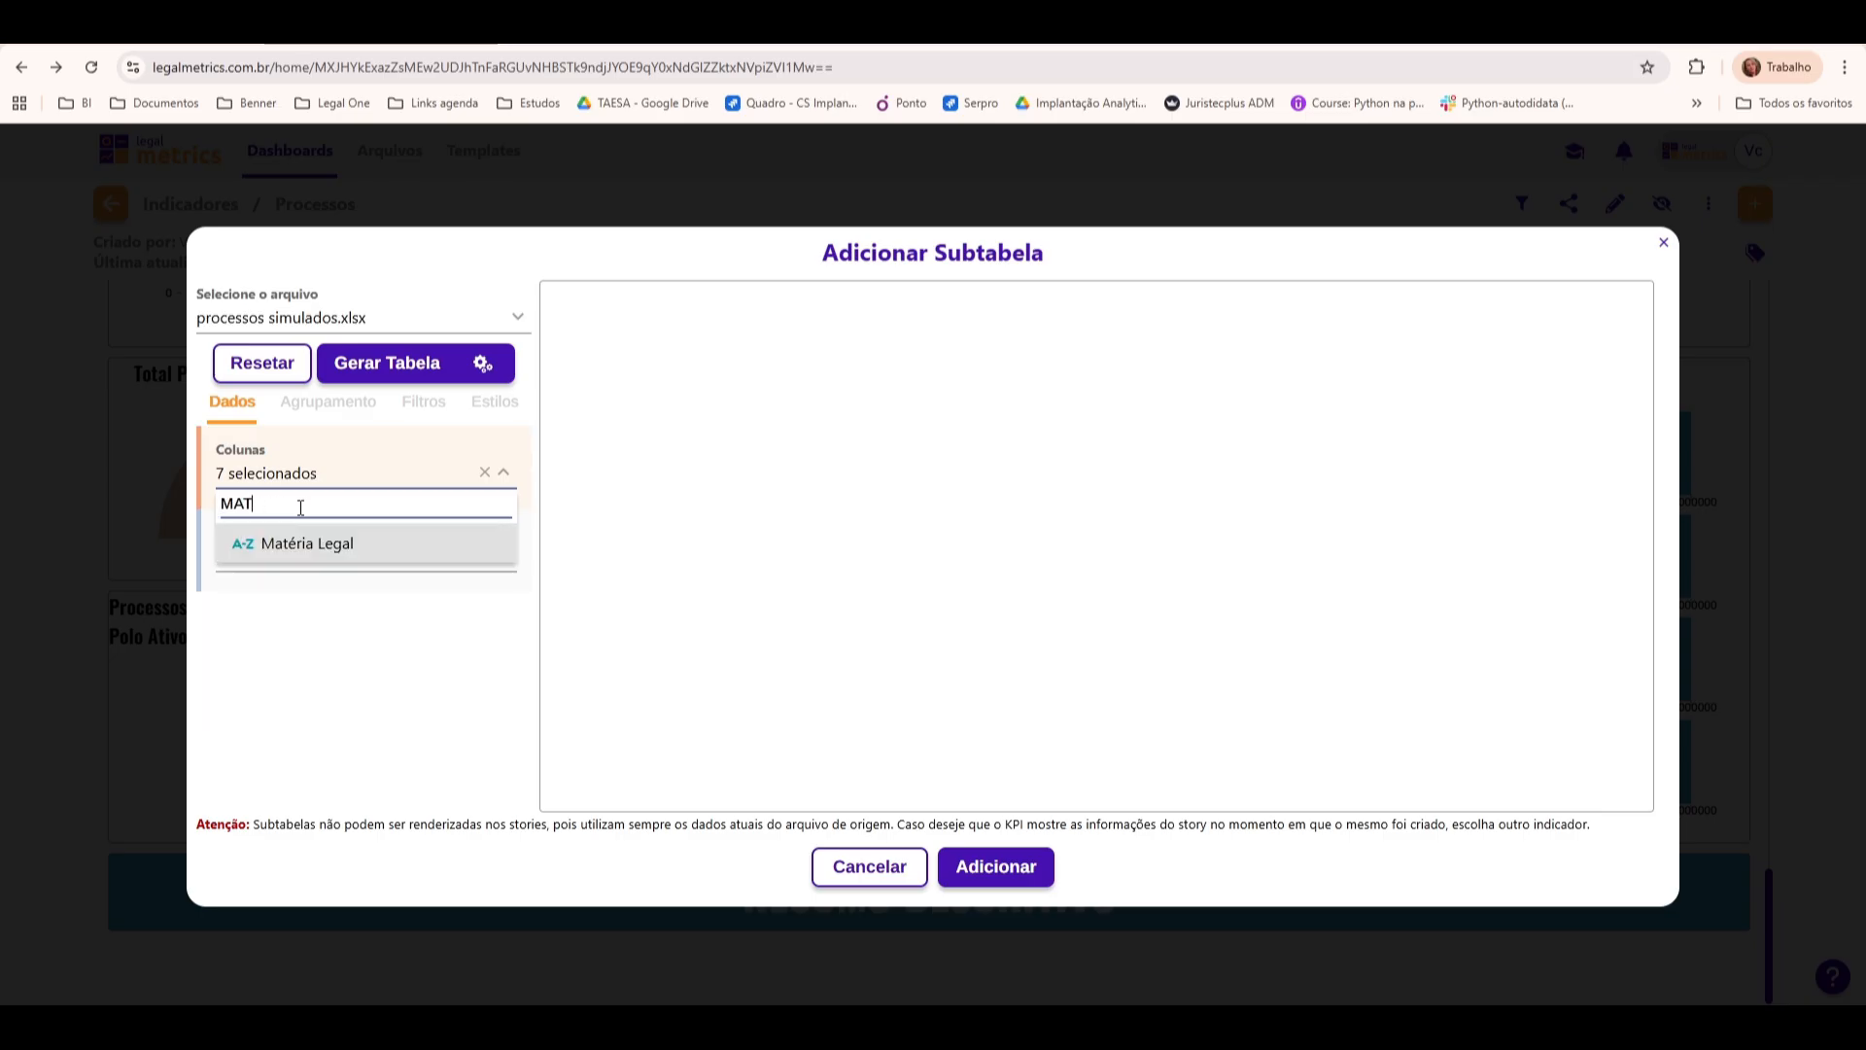
click(312, 541)
click(340, 673)
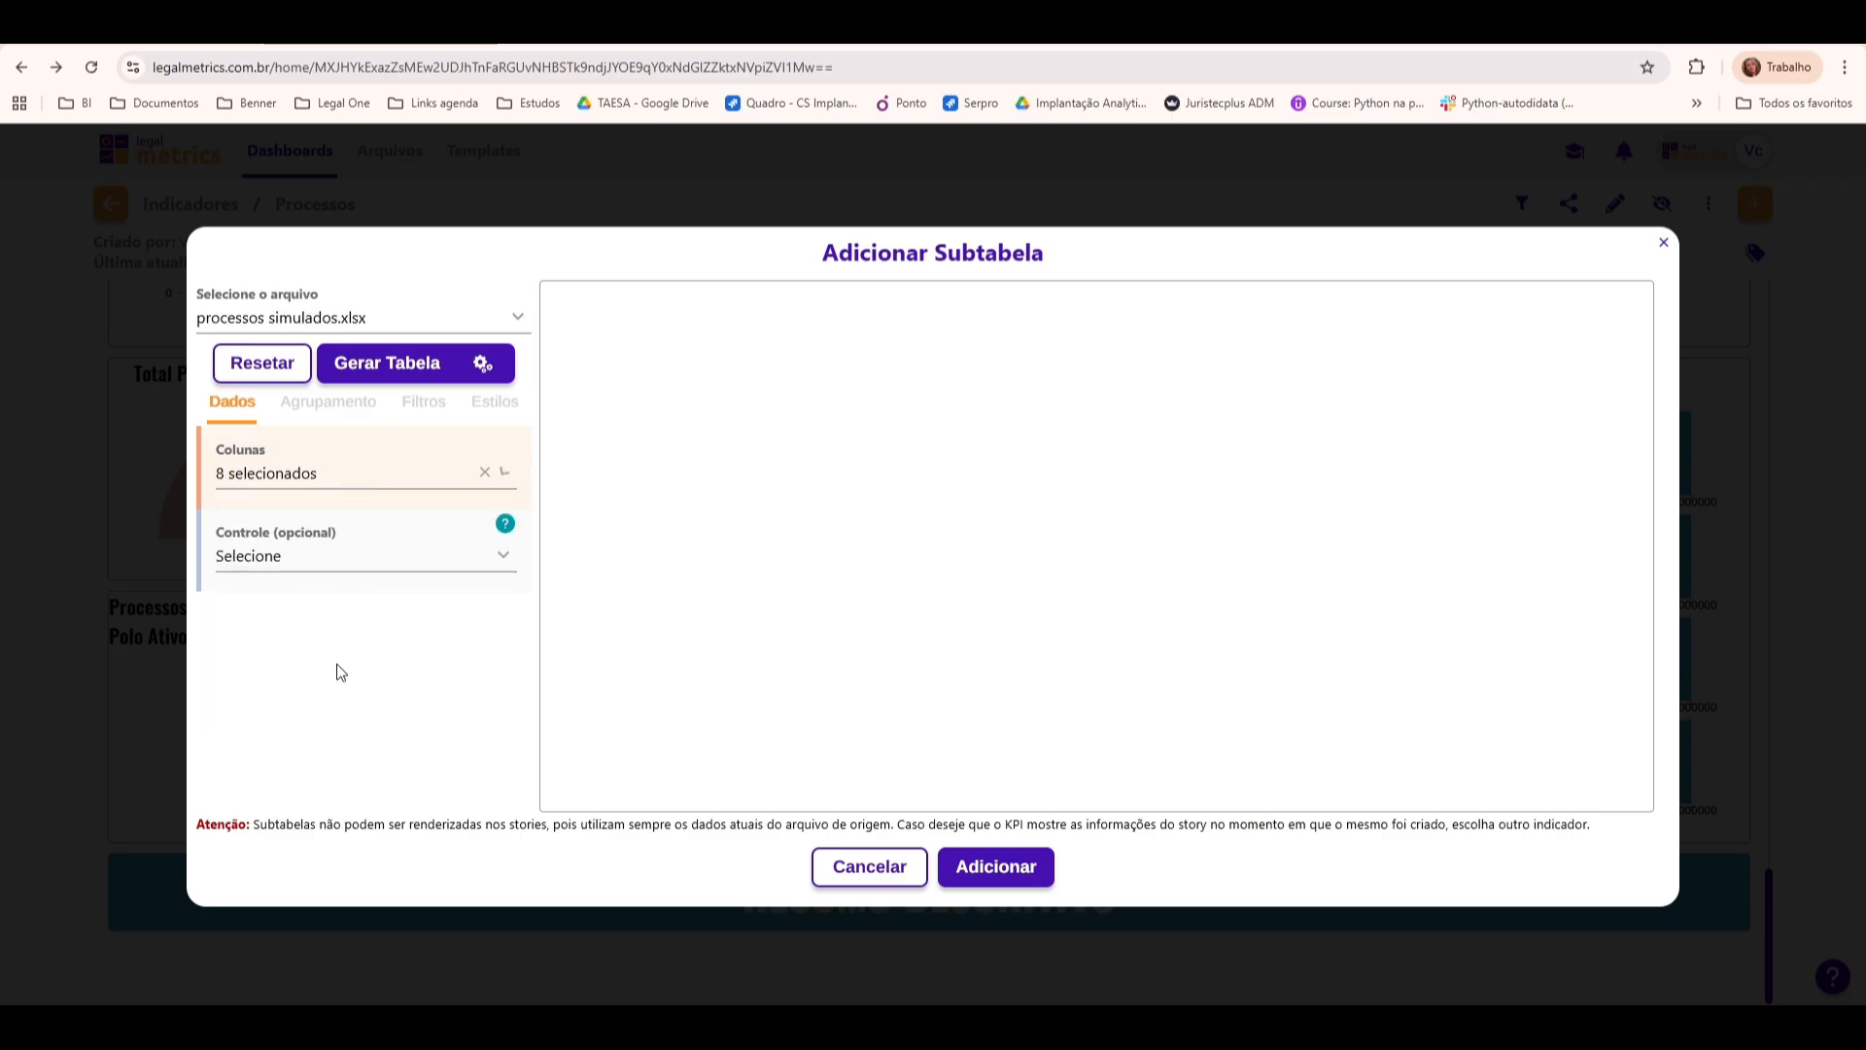
click(346, 473)
key(BackSpace)
key(BackSpace)
key(BackSpace)
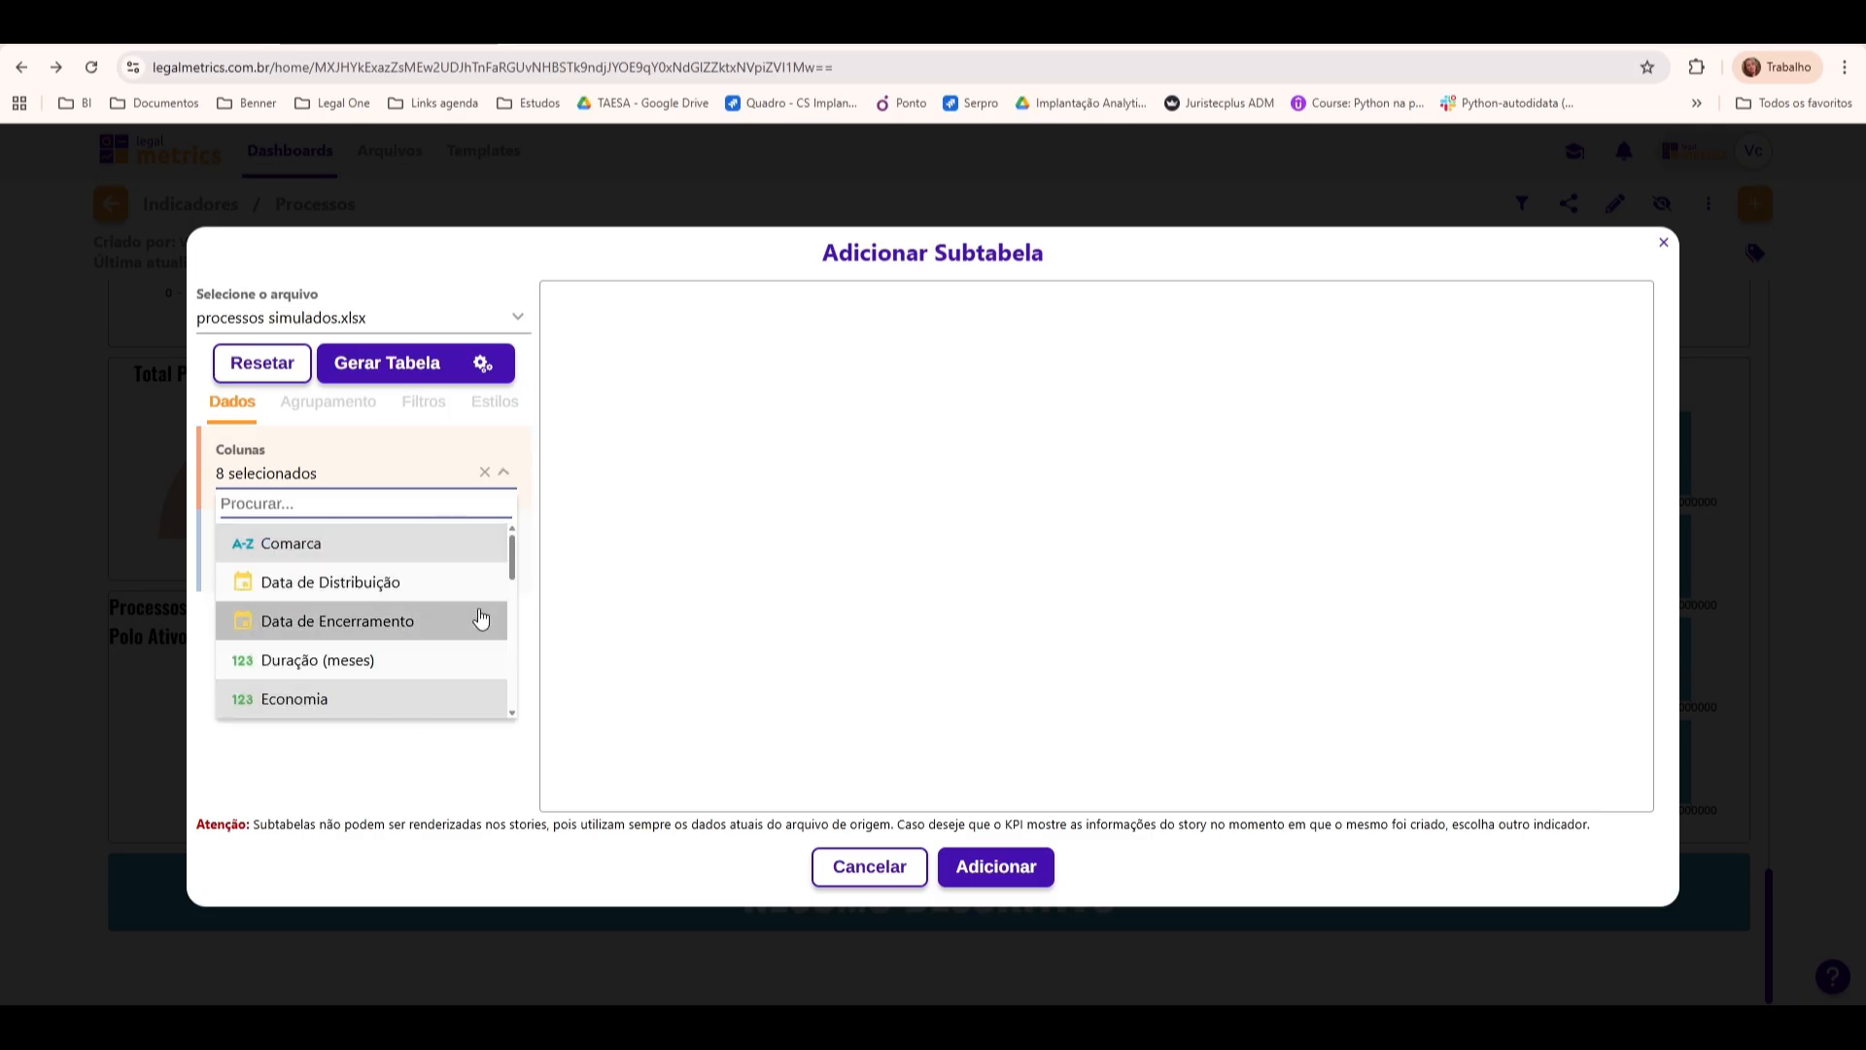
click(461, 422)
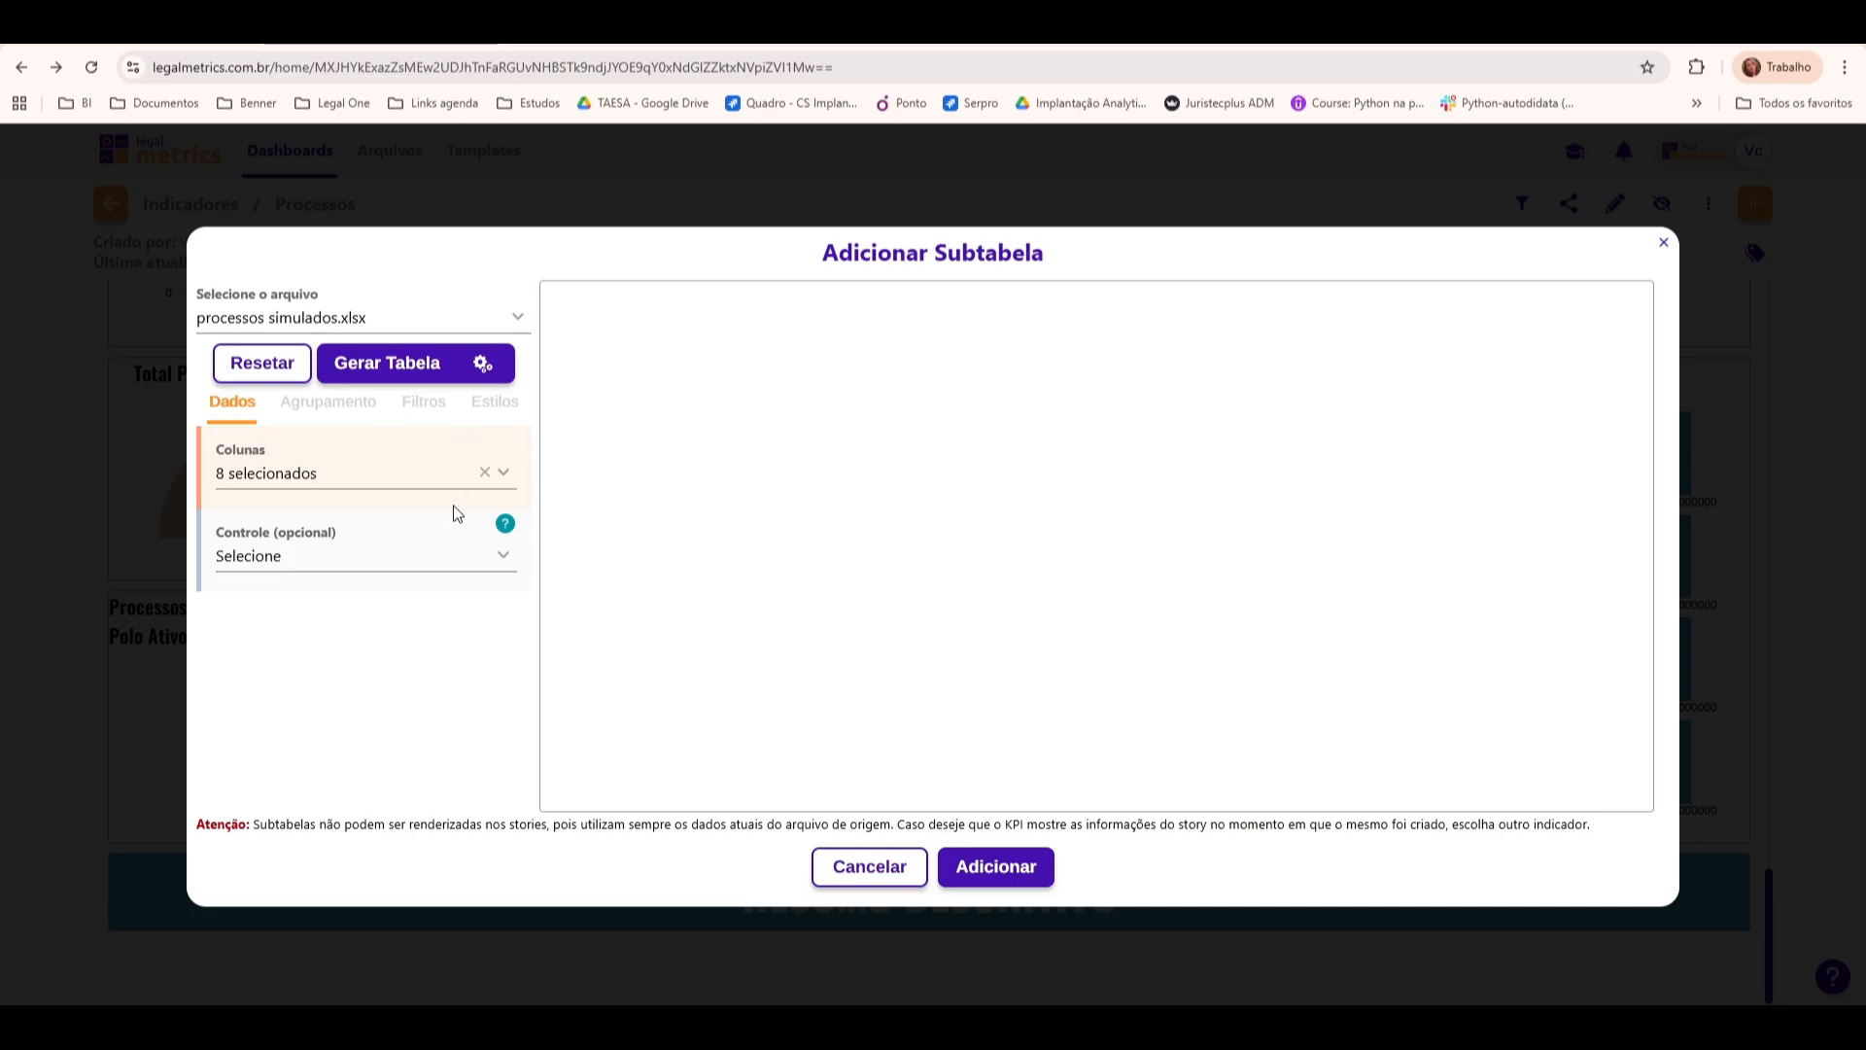
Set Número do Processo as the subtable's control field and generate the table
click(447, 567)
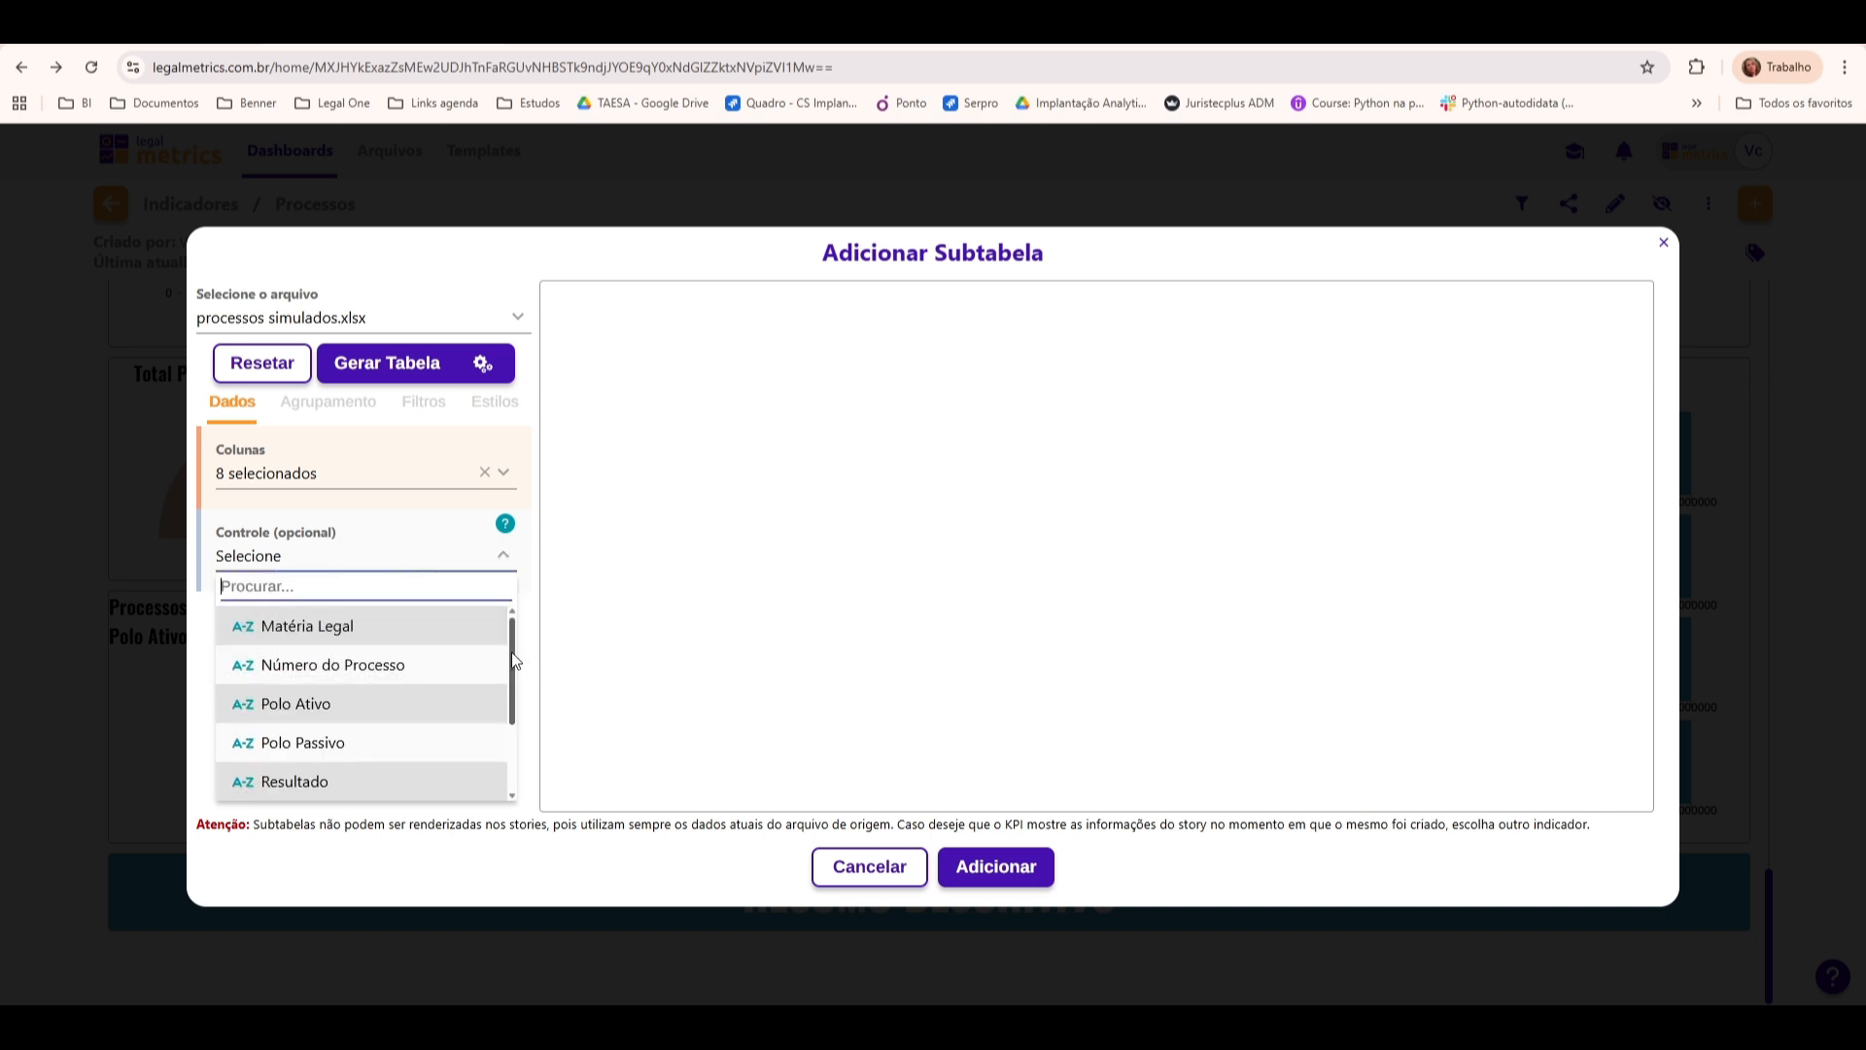
mouse_move(512, 652)
mouse_down()
mouse_move(516, 765)
mouse_move(520, 636)
mouse_up()
click(336, 667)
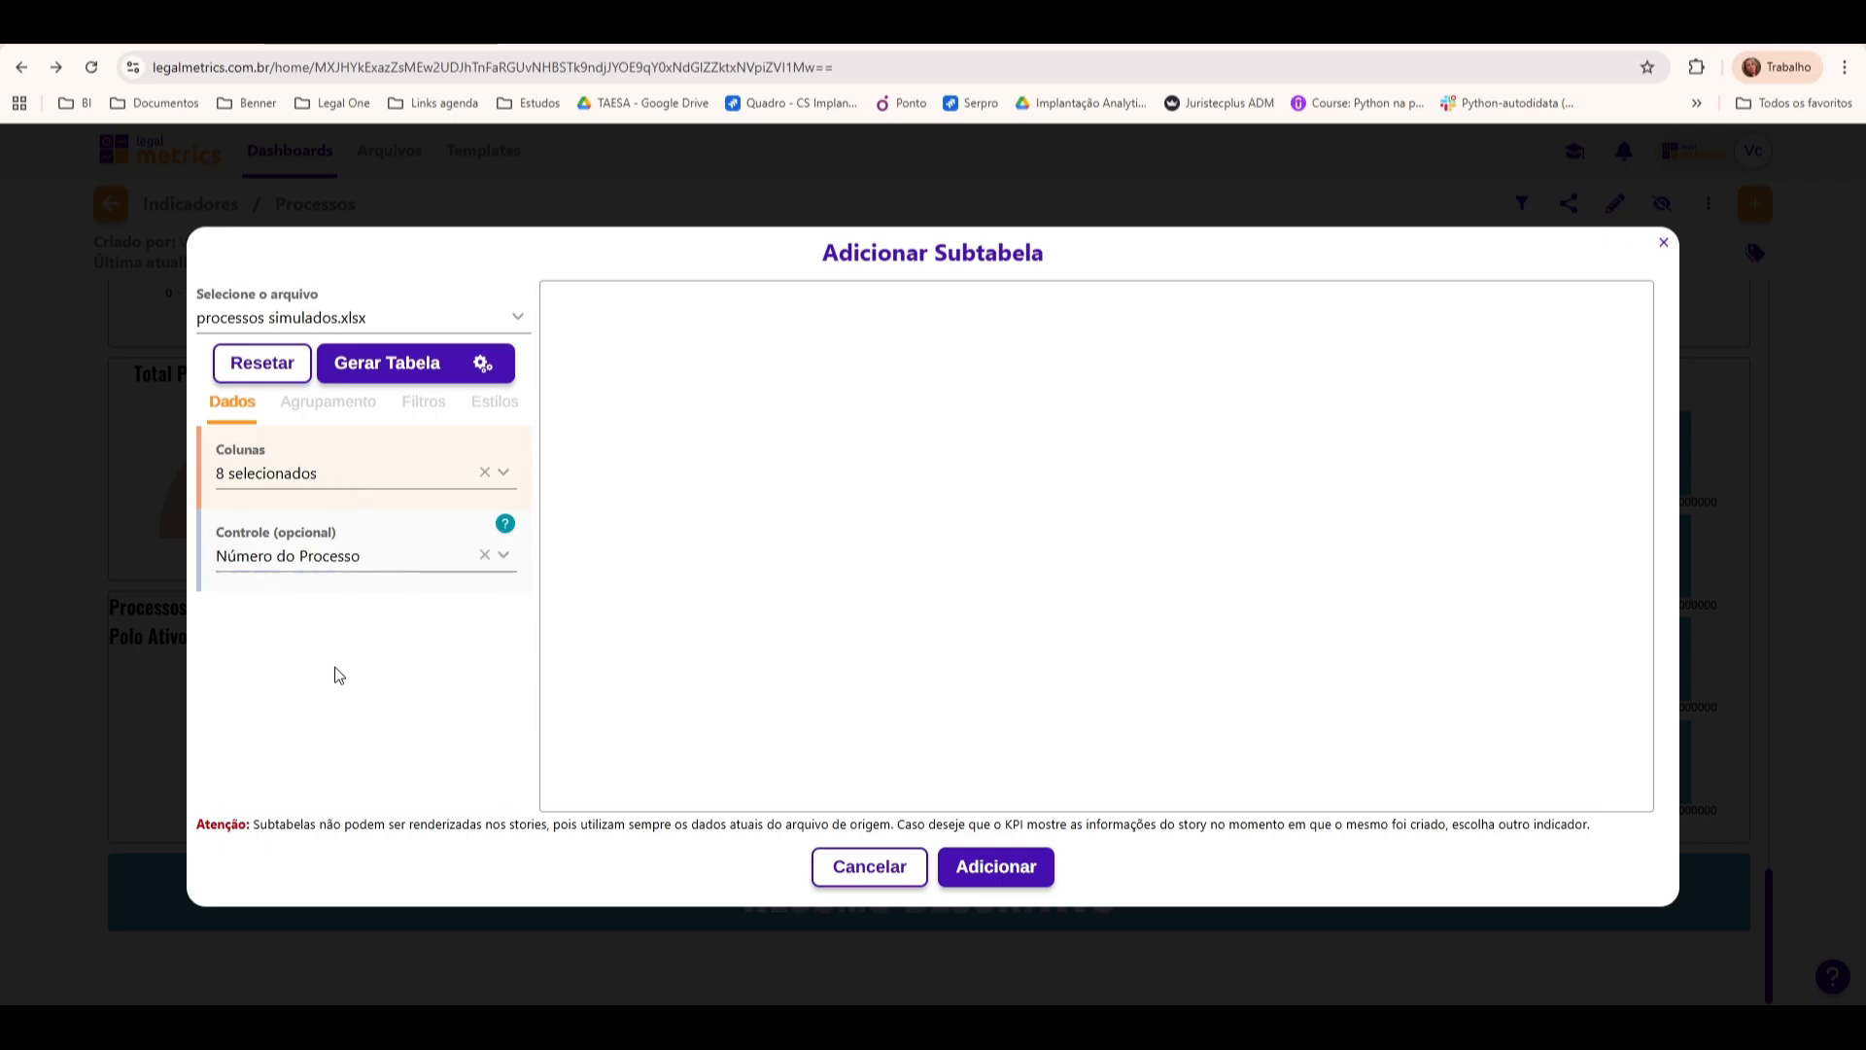
click(436, 353)
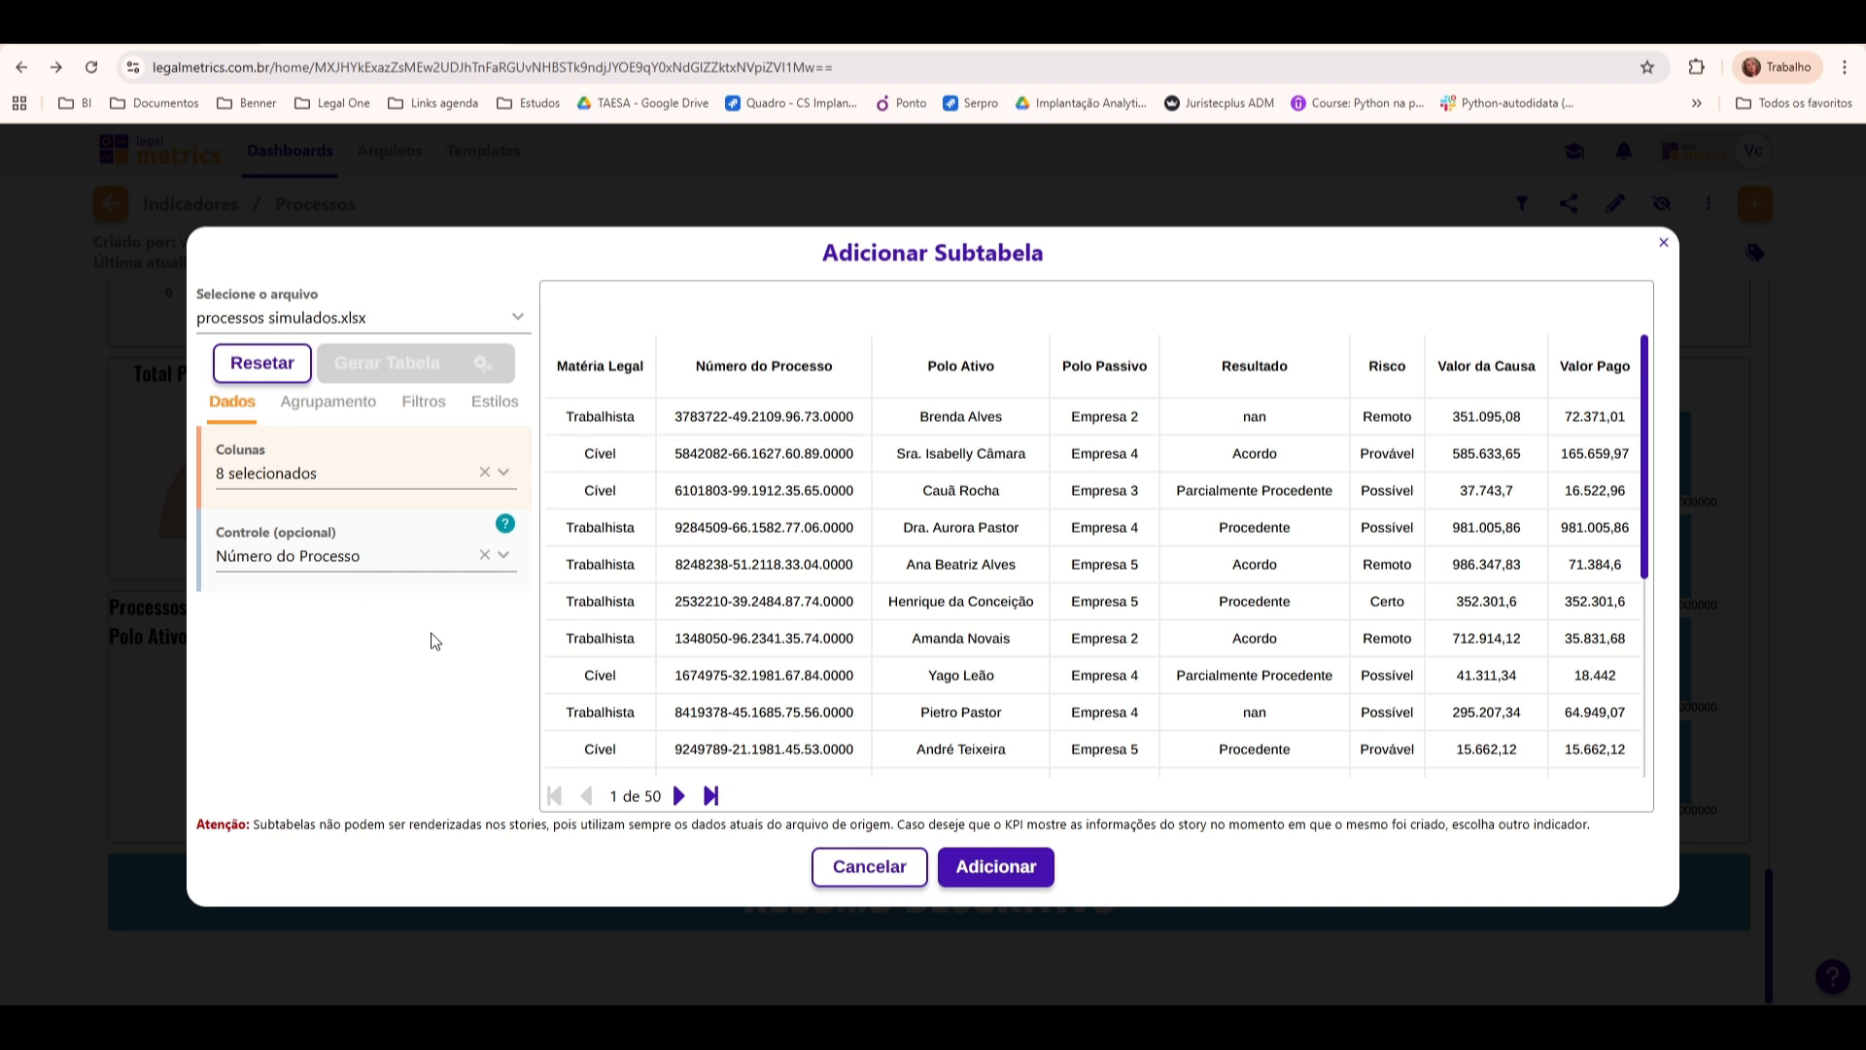
Start a grouping for the subtable with Polo Passivo as the column to group by
click(328, 418)
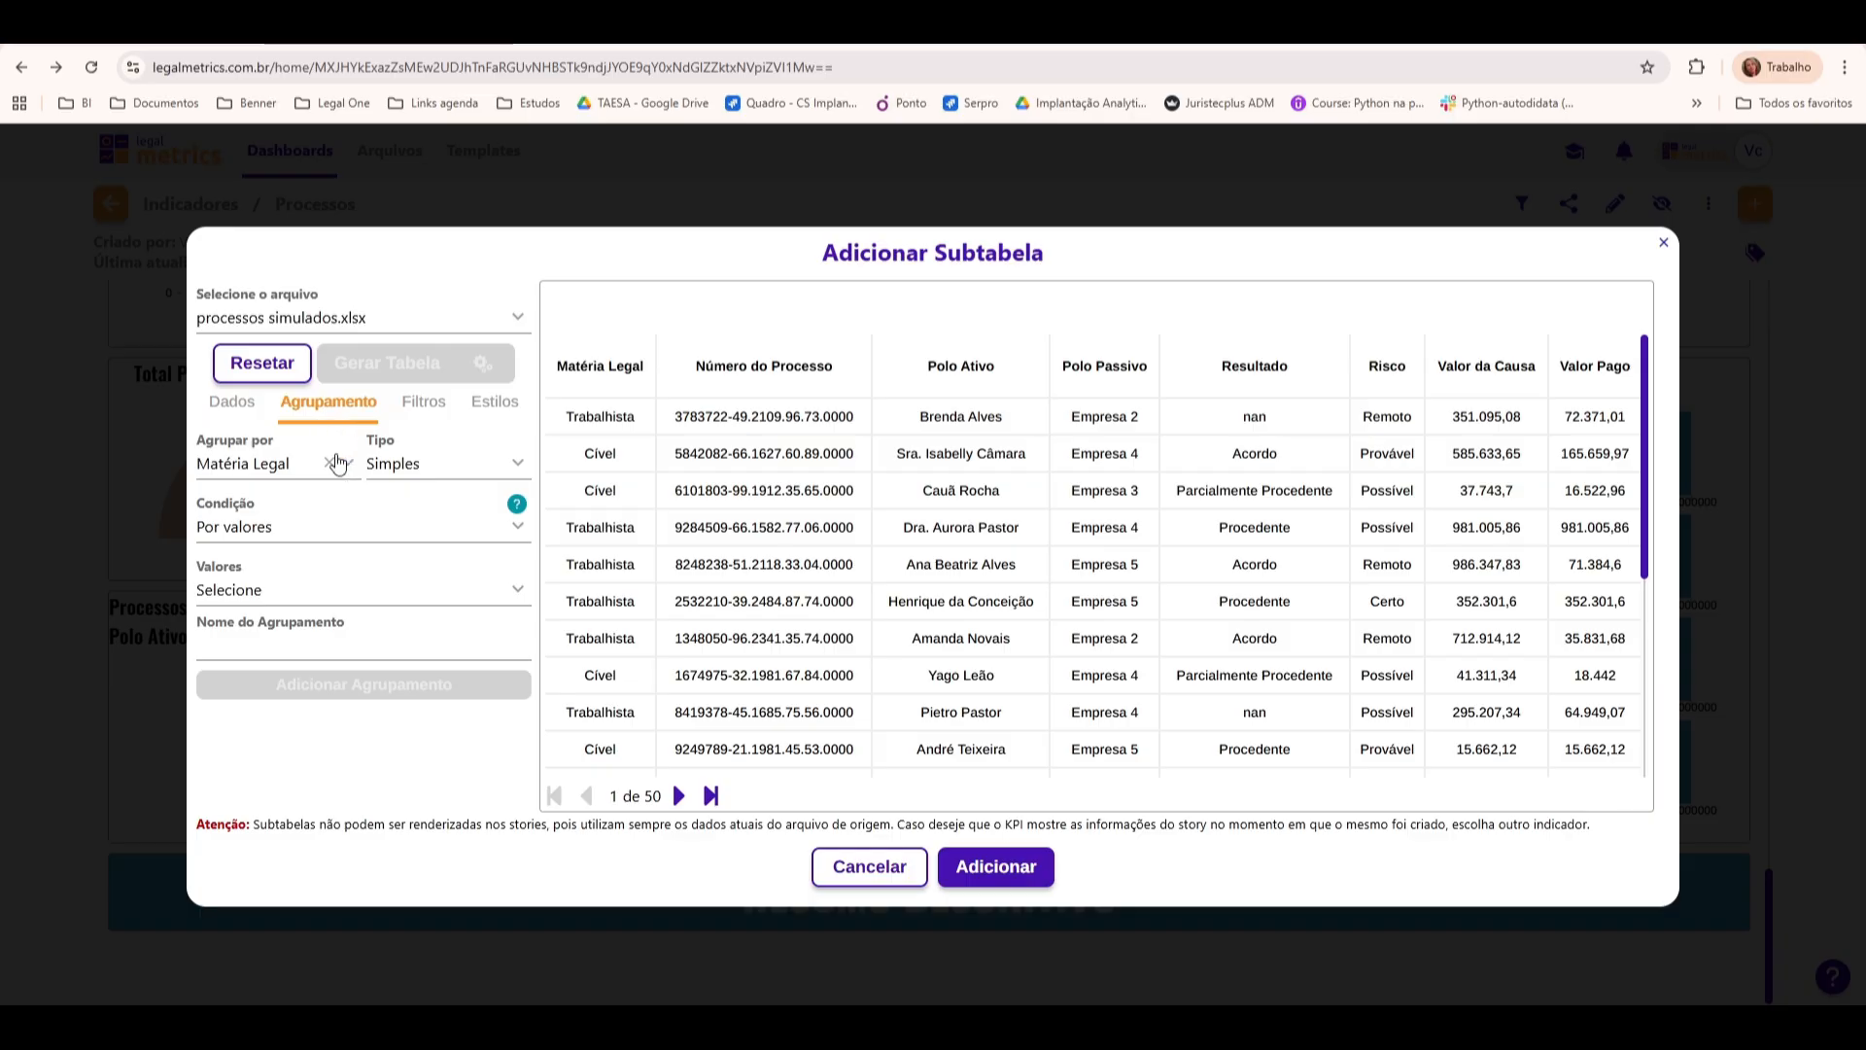
click(331, 463)
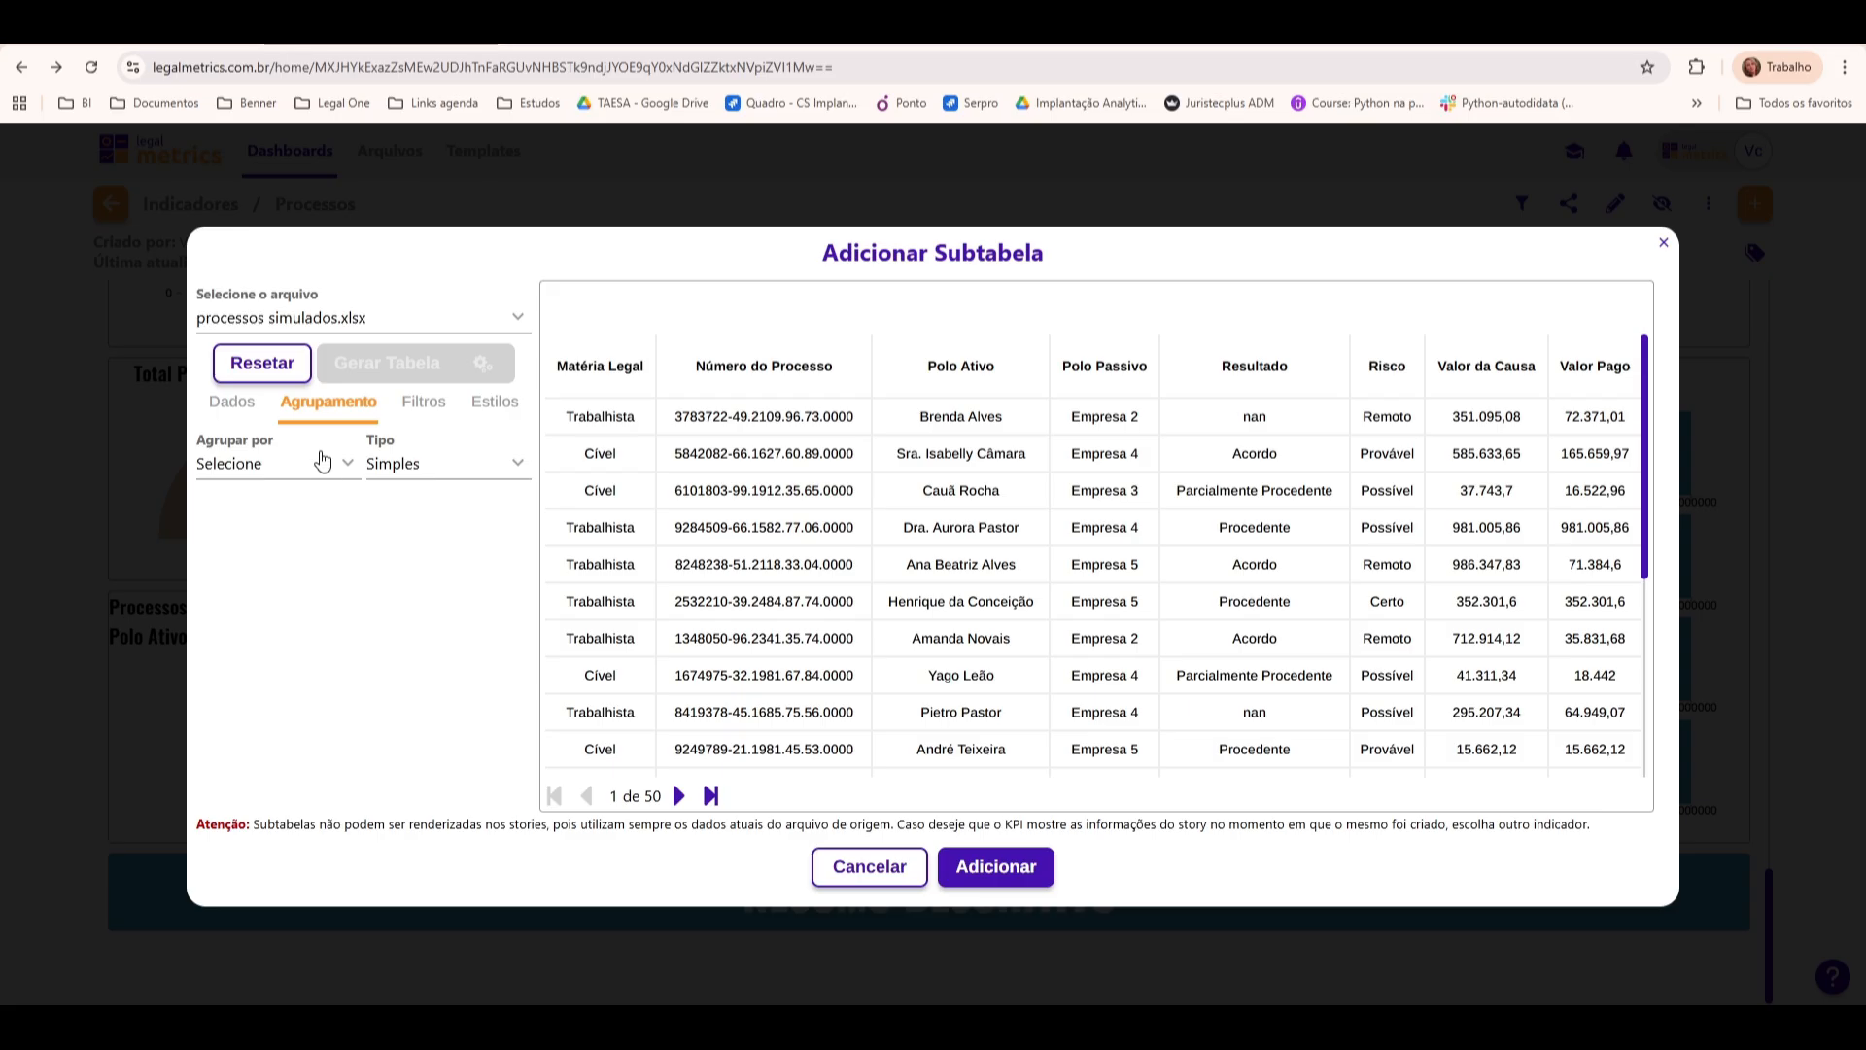
click(322, 461)
click(355, 637)
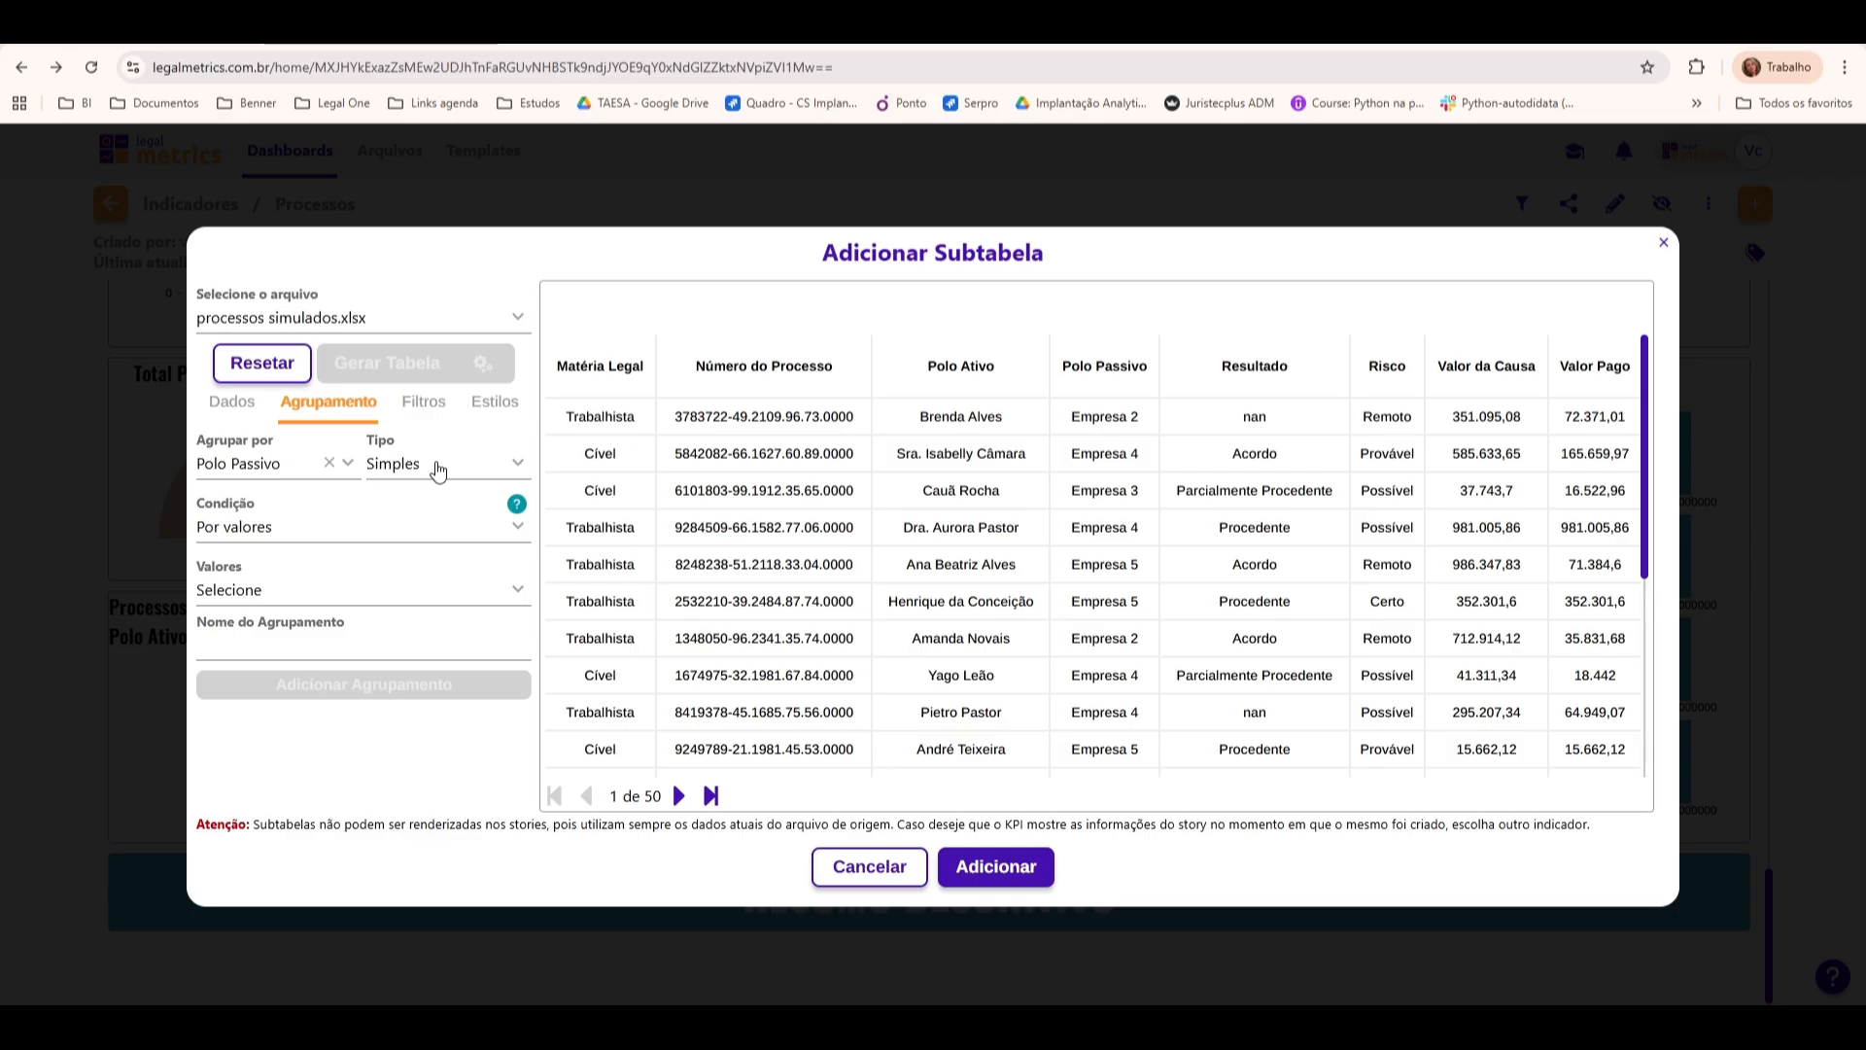
Select Empresa 1, Empresa 2, Empresa 3 and Empresa 4 as the values of the Polo Passivo grouping
click(401, 601)
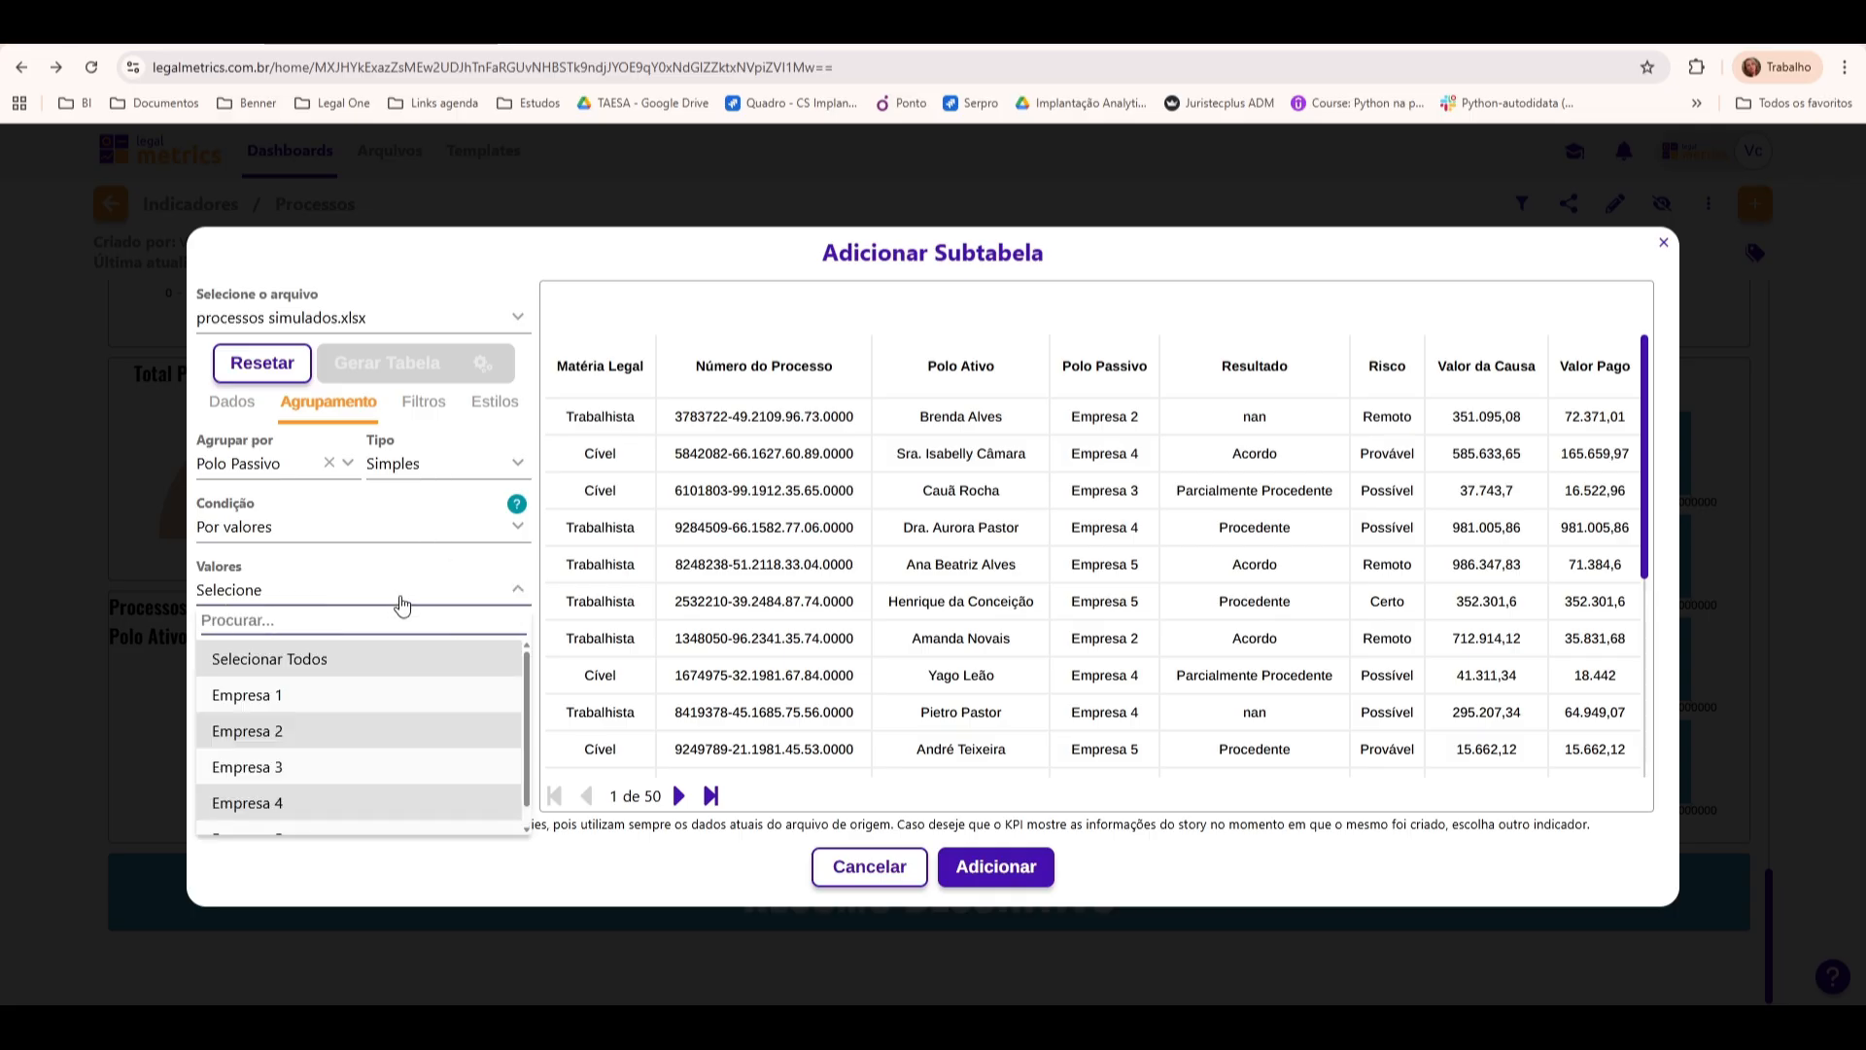
click(409, 697)
click(379, 732)
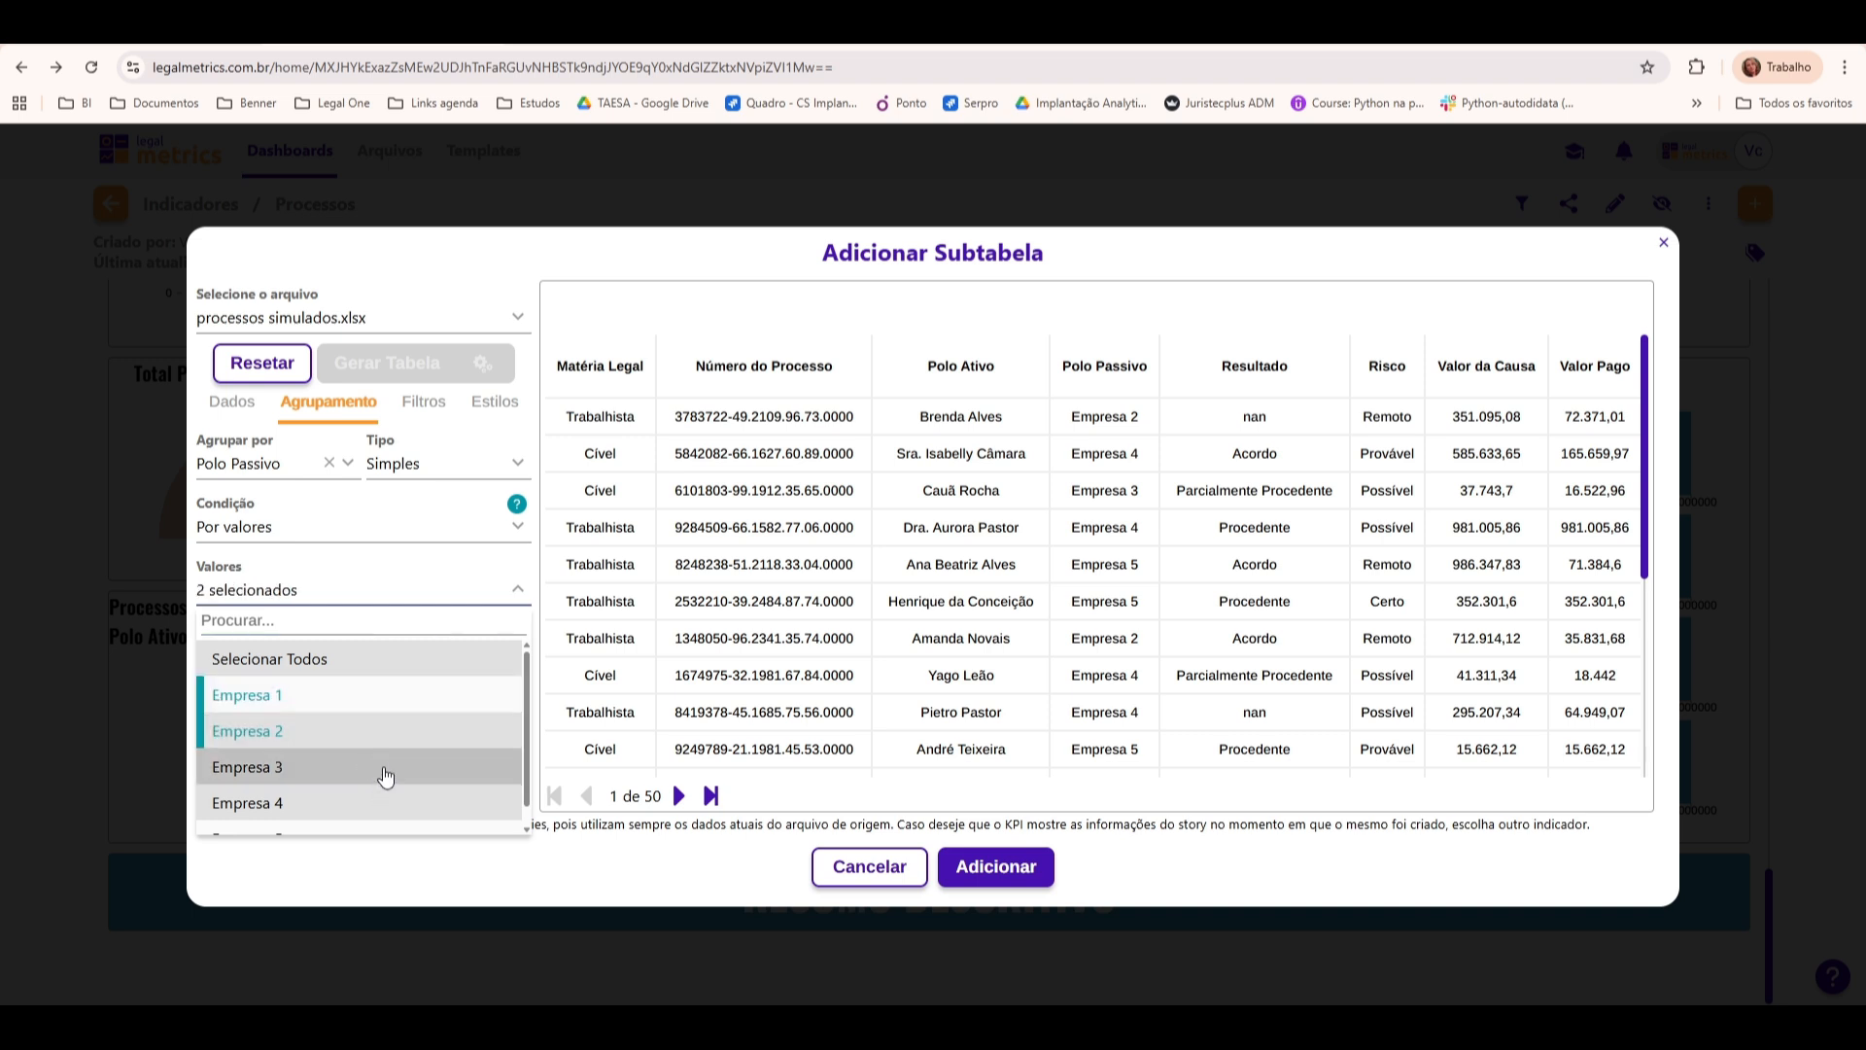
click(386, 775)
click(389, 803)
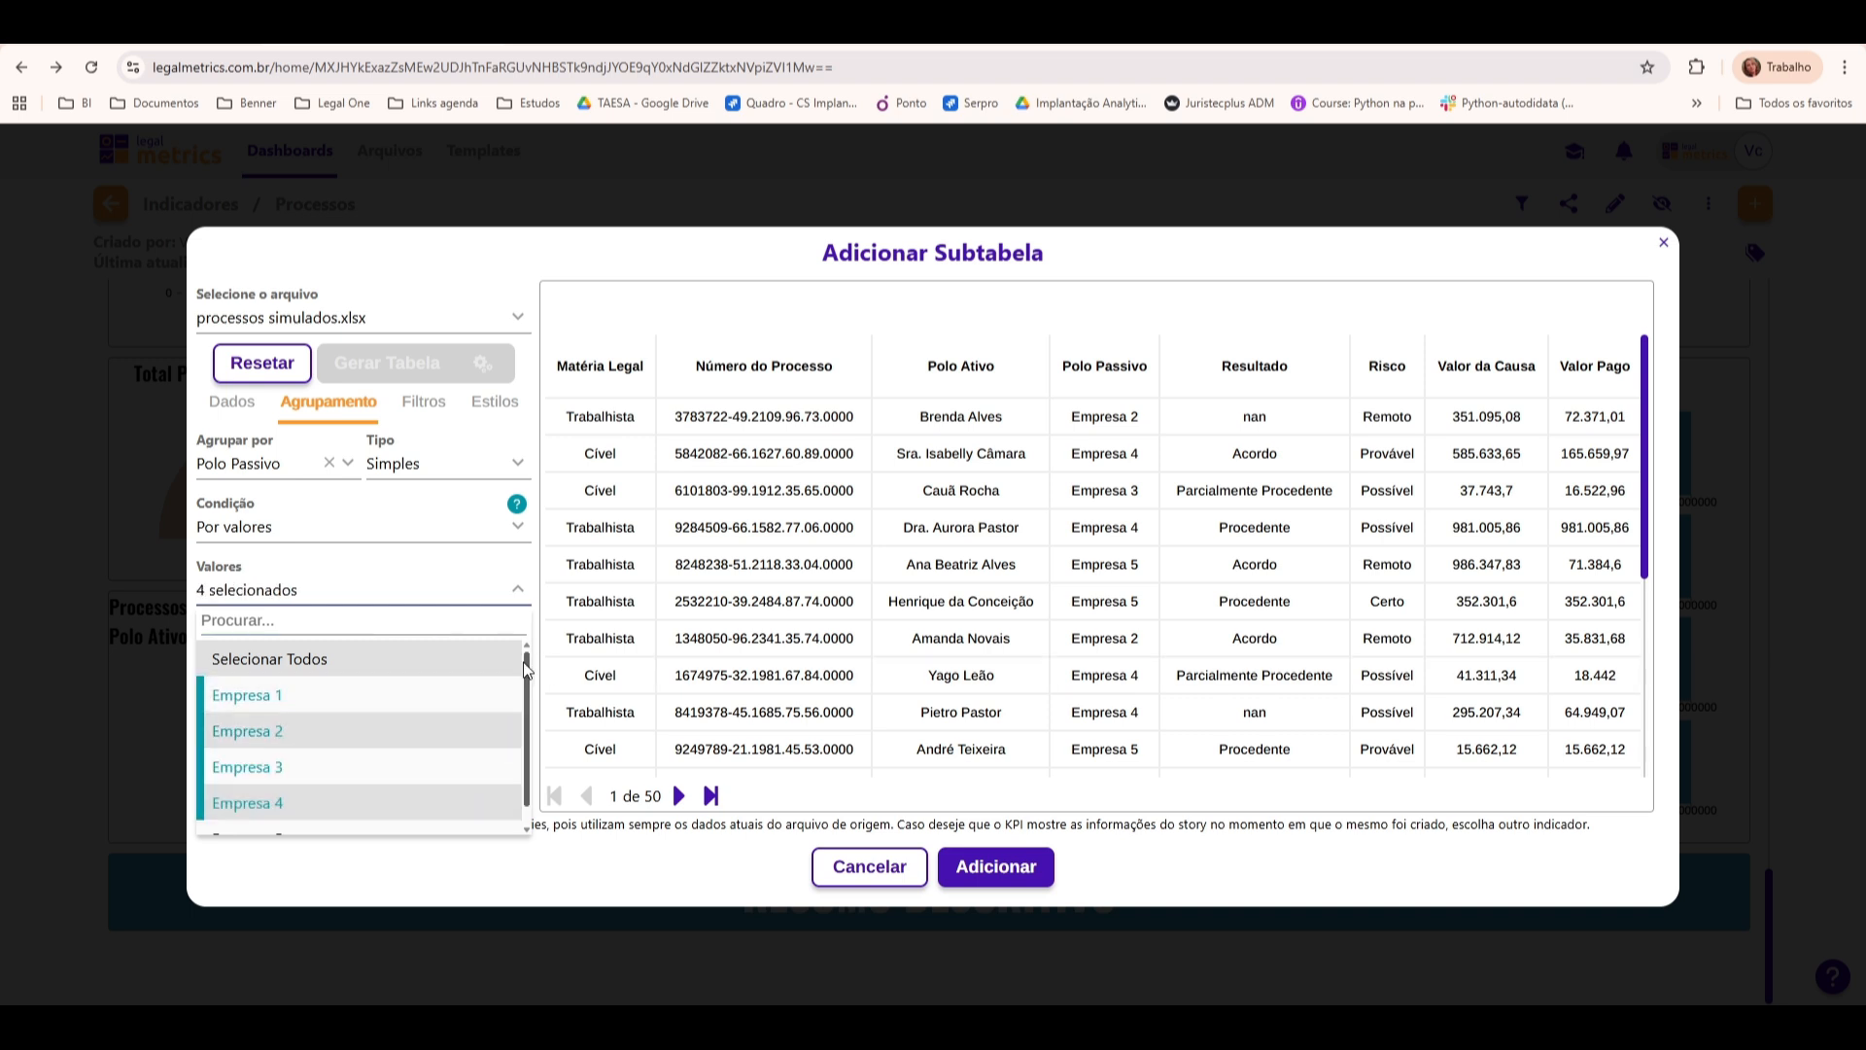
scroll(408, 748, down, 1)
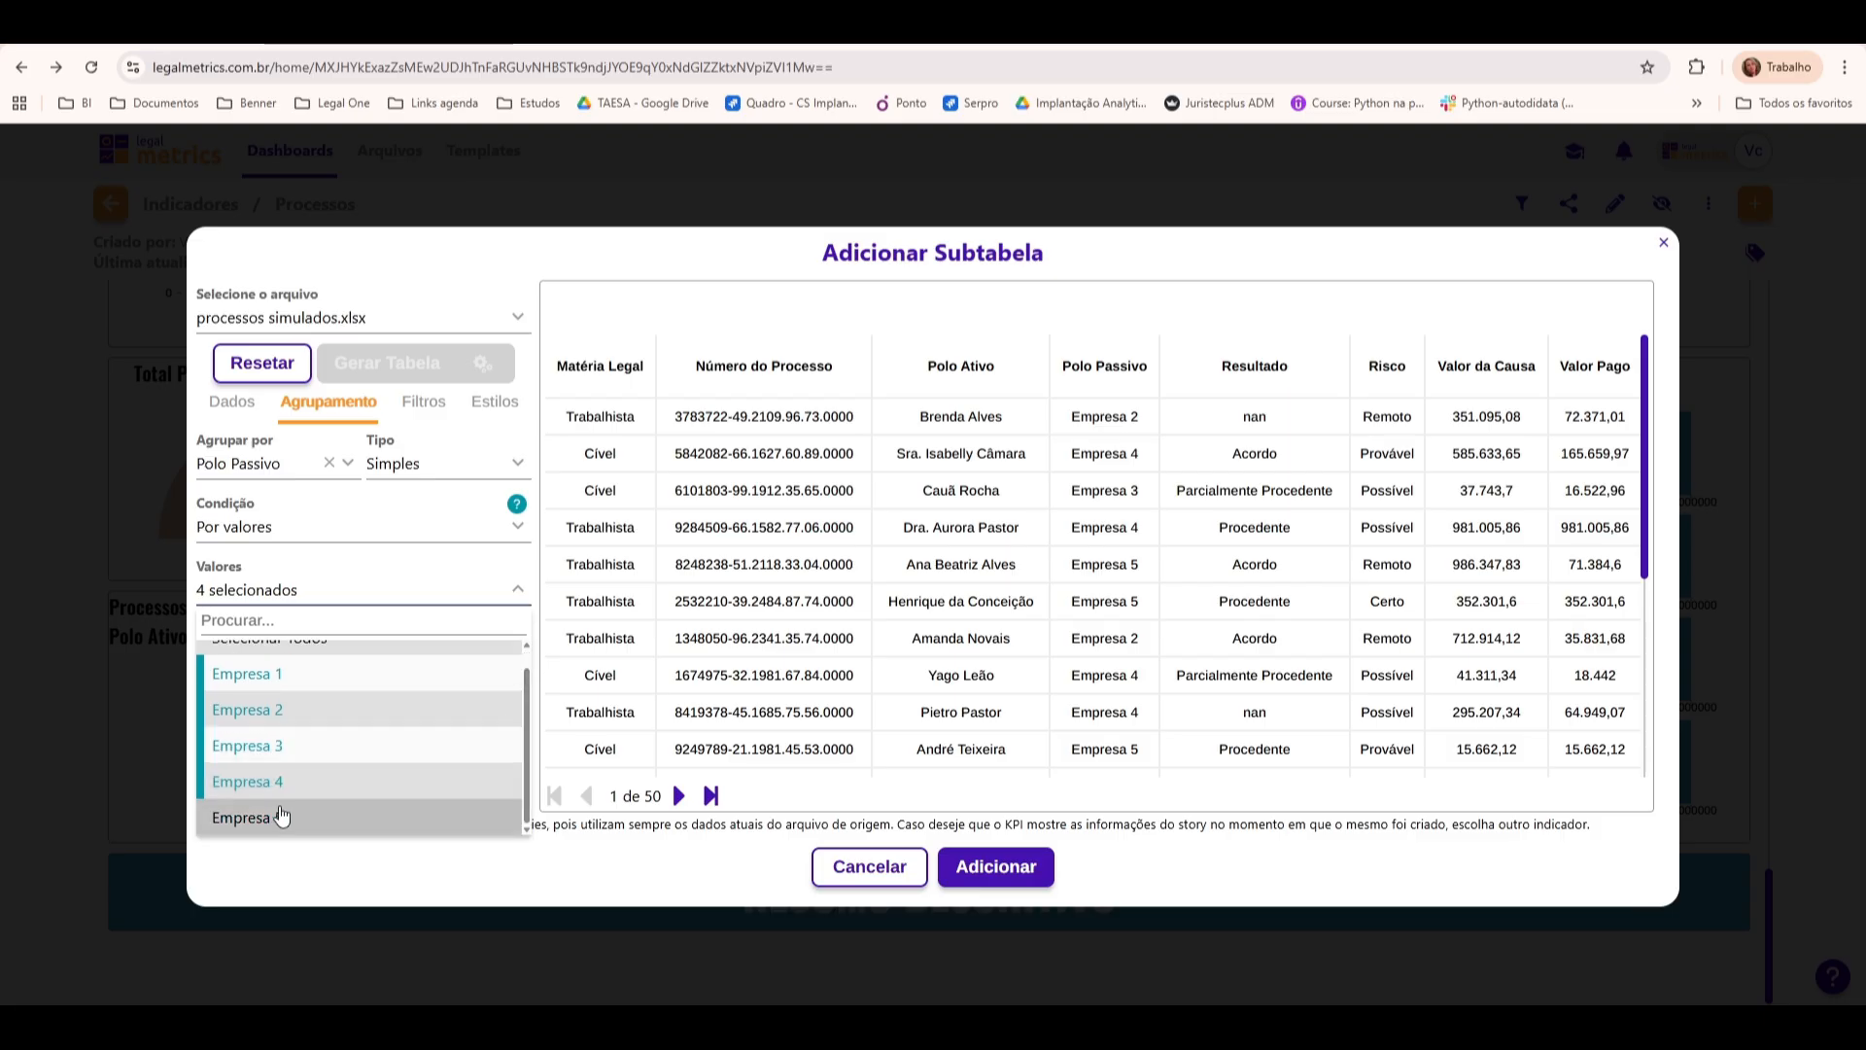
click(352, 873)
Name the grouping Demais Empresas rés, add it and regenerate the table to check the Polo Passivo column
click(317, 648)
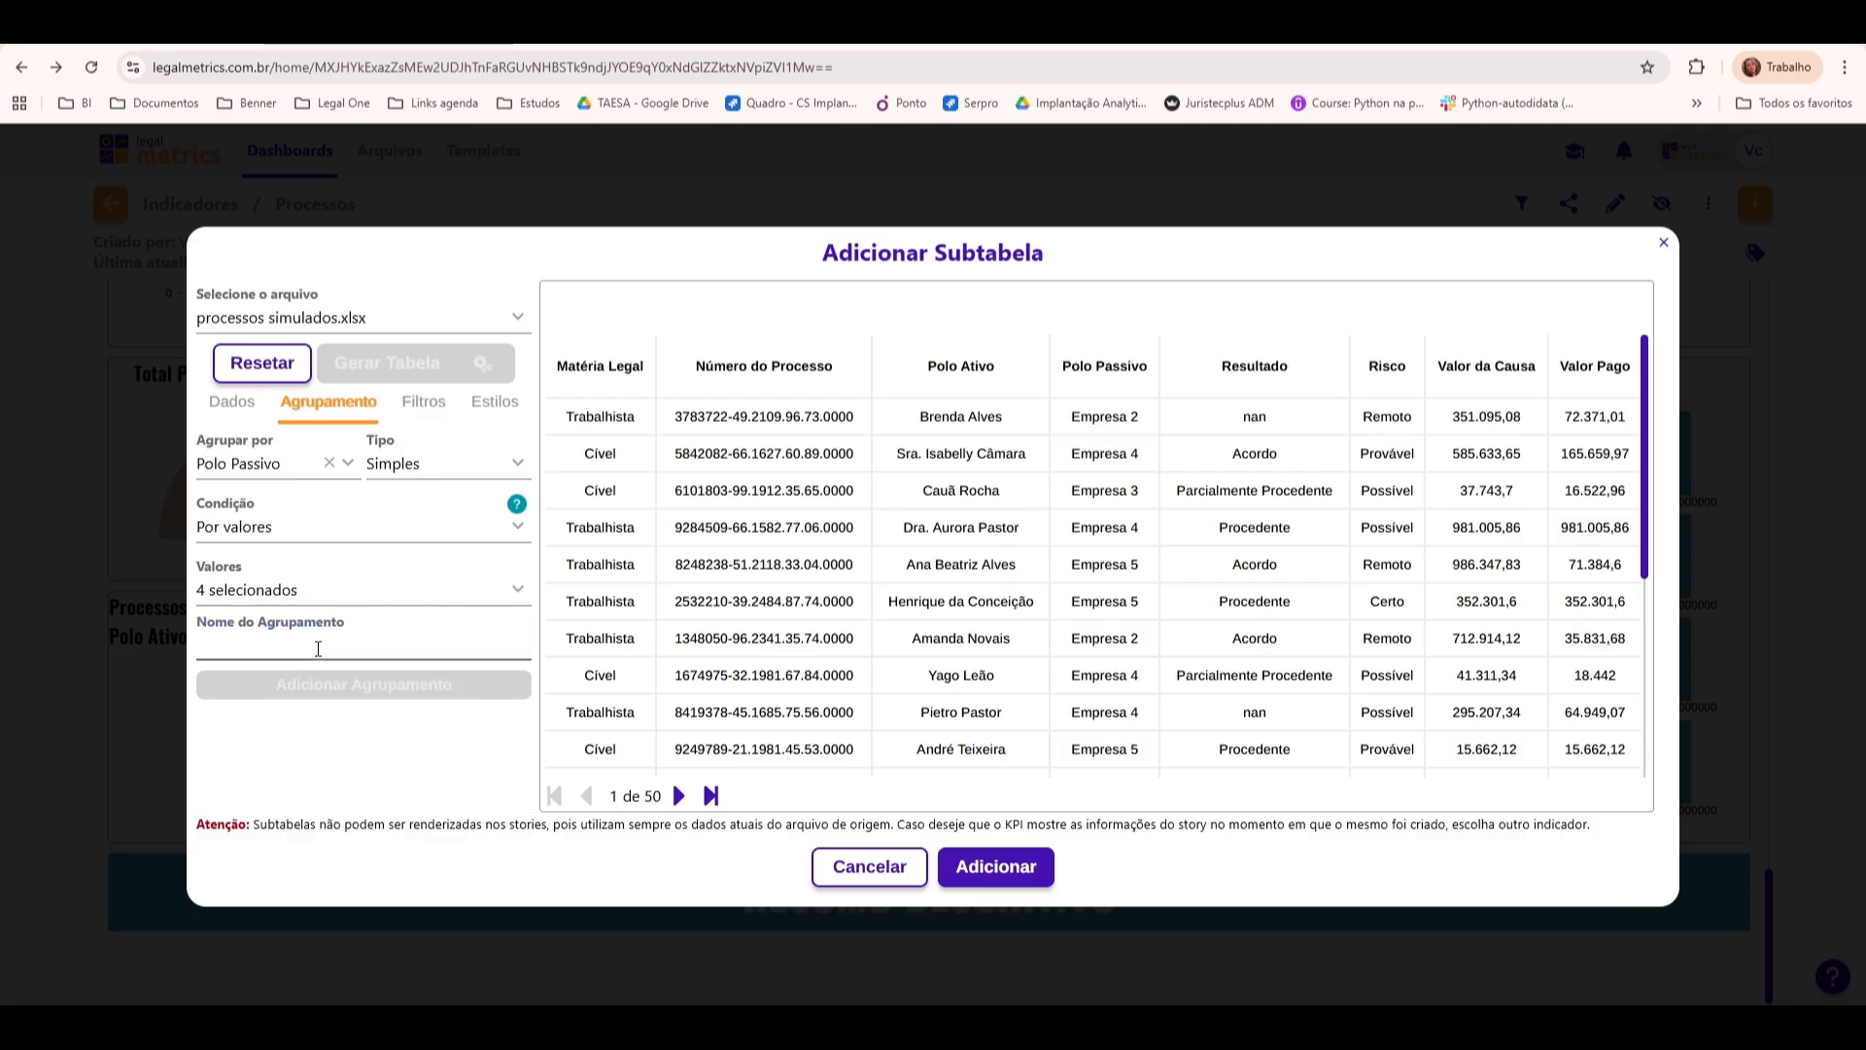
text(dEMAI)
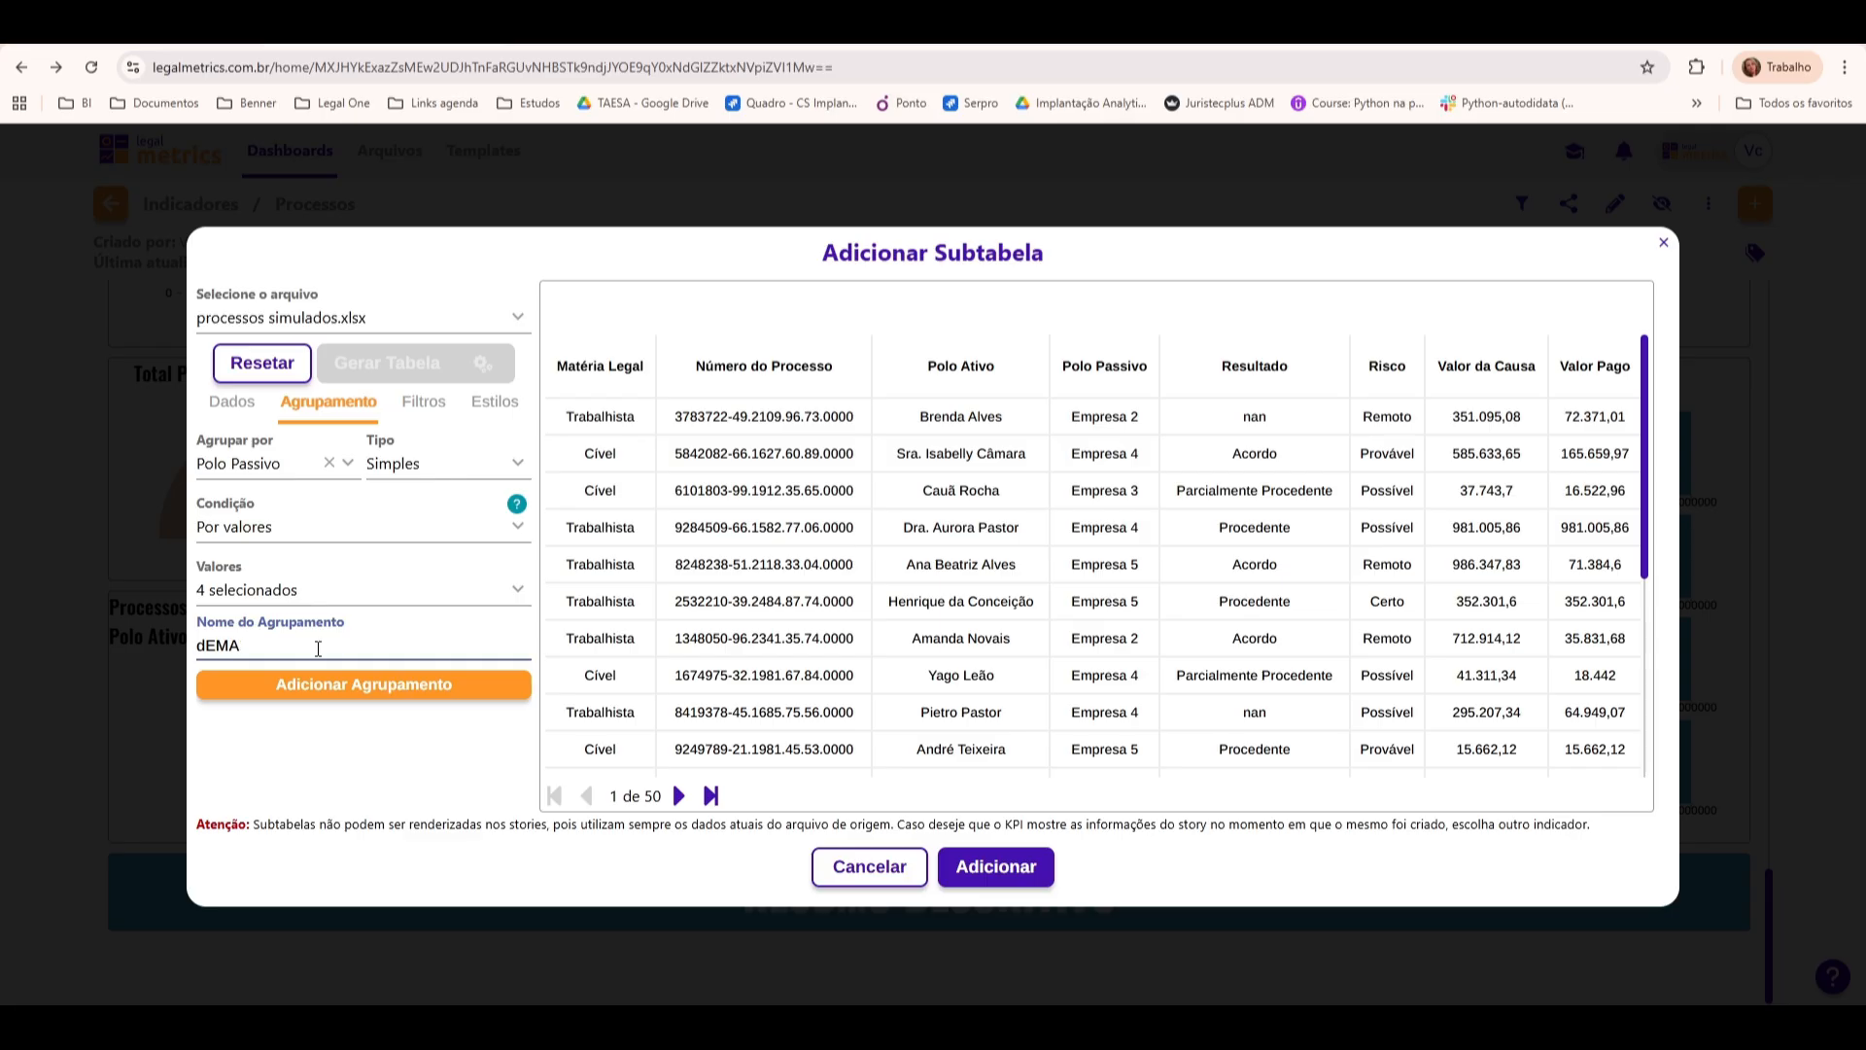
key(BackSpace)
key(BackSpace)
key(BackSpace)
key(BackSpace)
text(Demais Empresas)
text( r-es)
key(BackSpace)
key(BackSpace)
text(és)
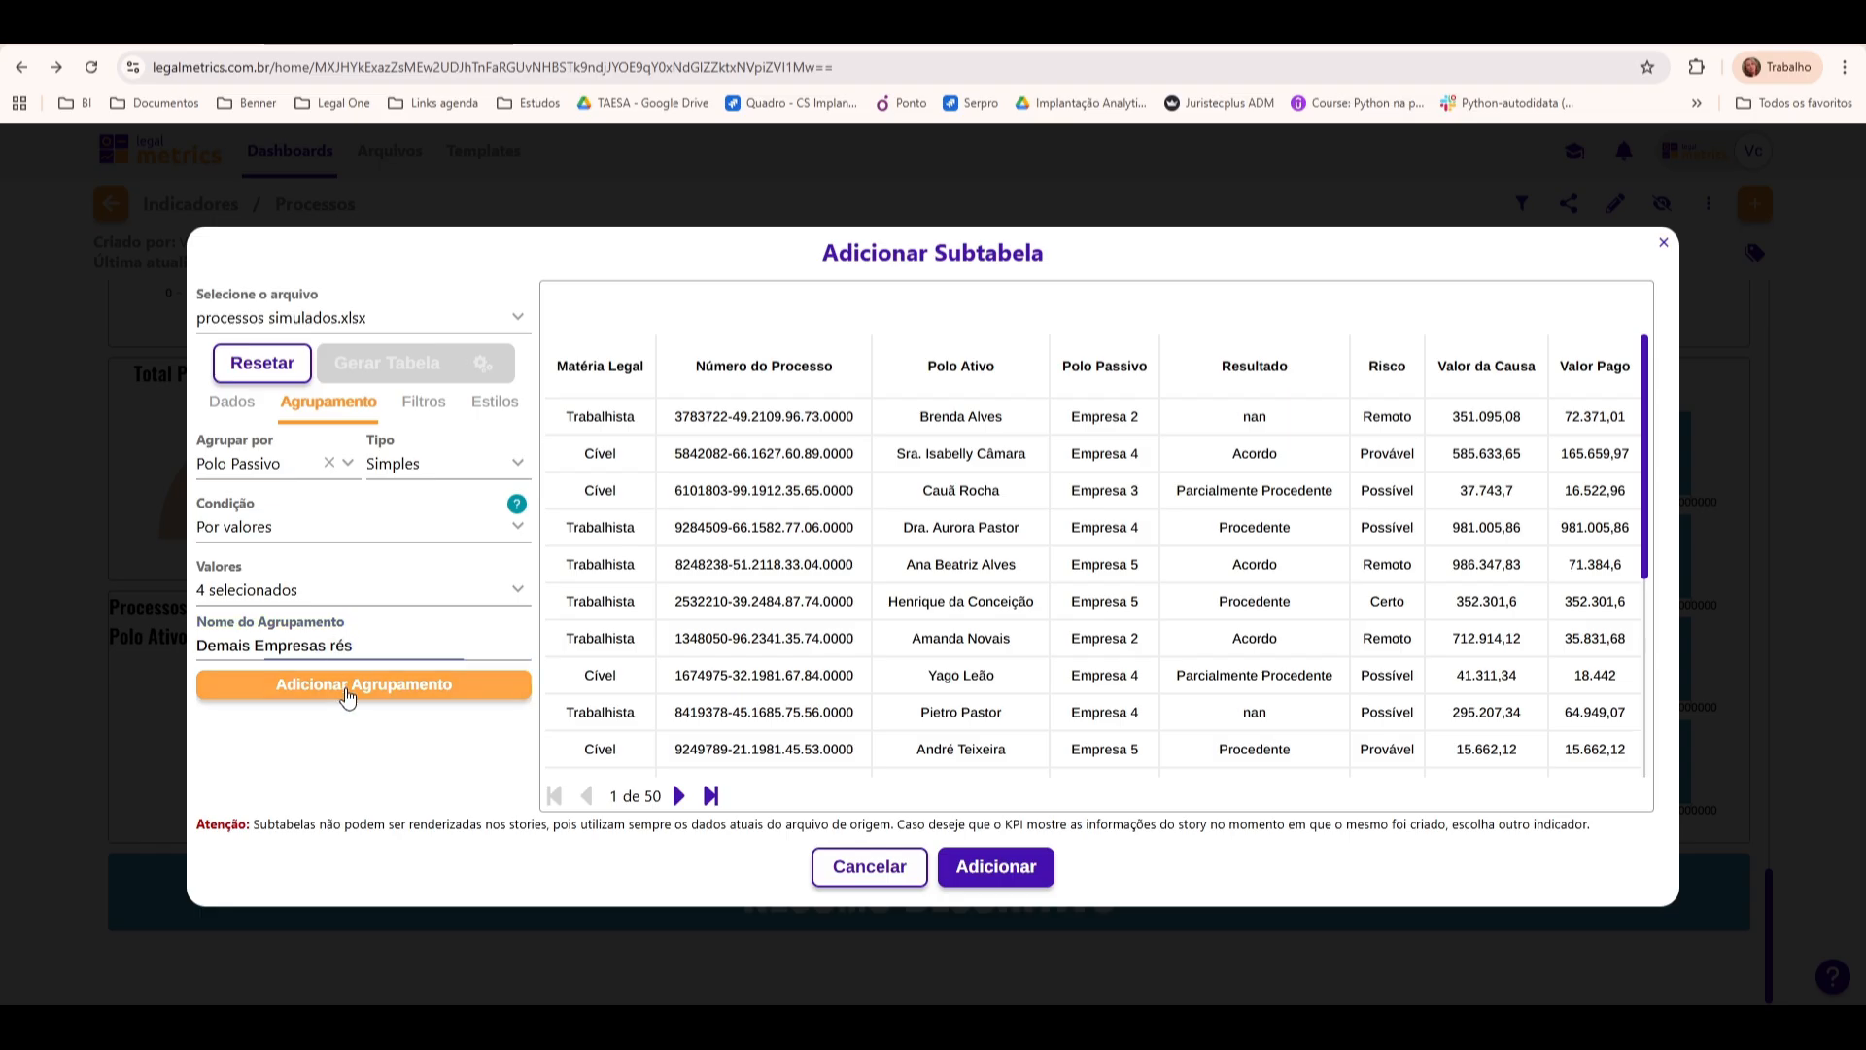
click(350, 686)
click(370, 363)
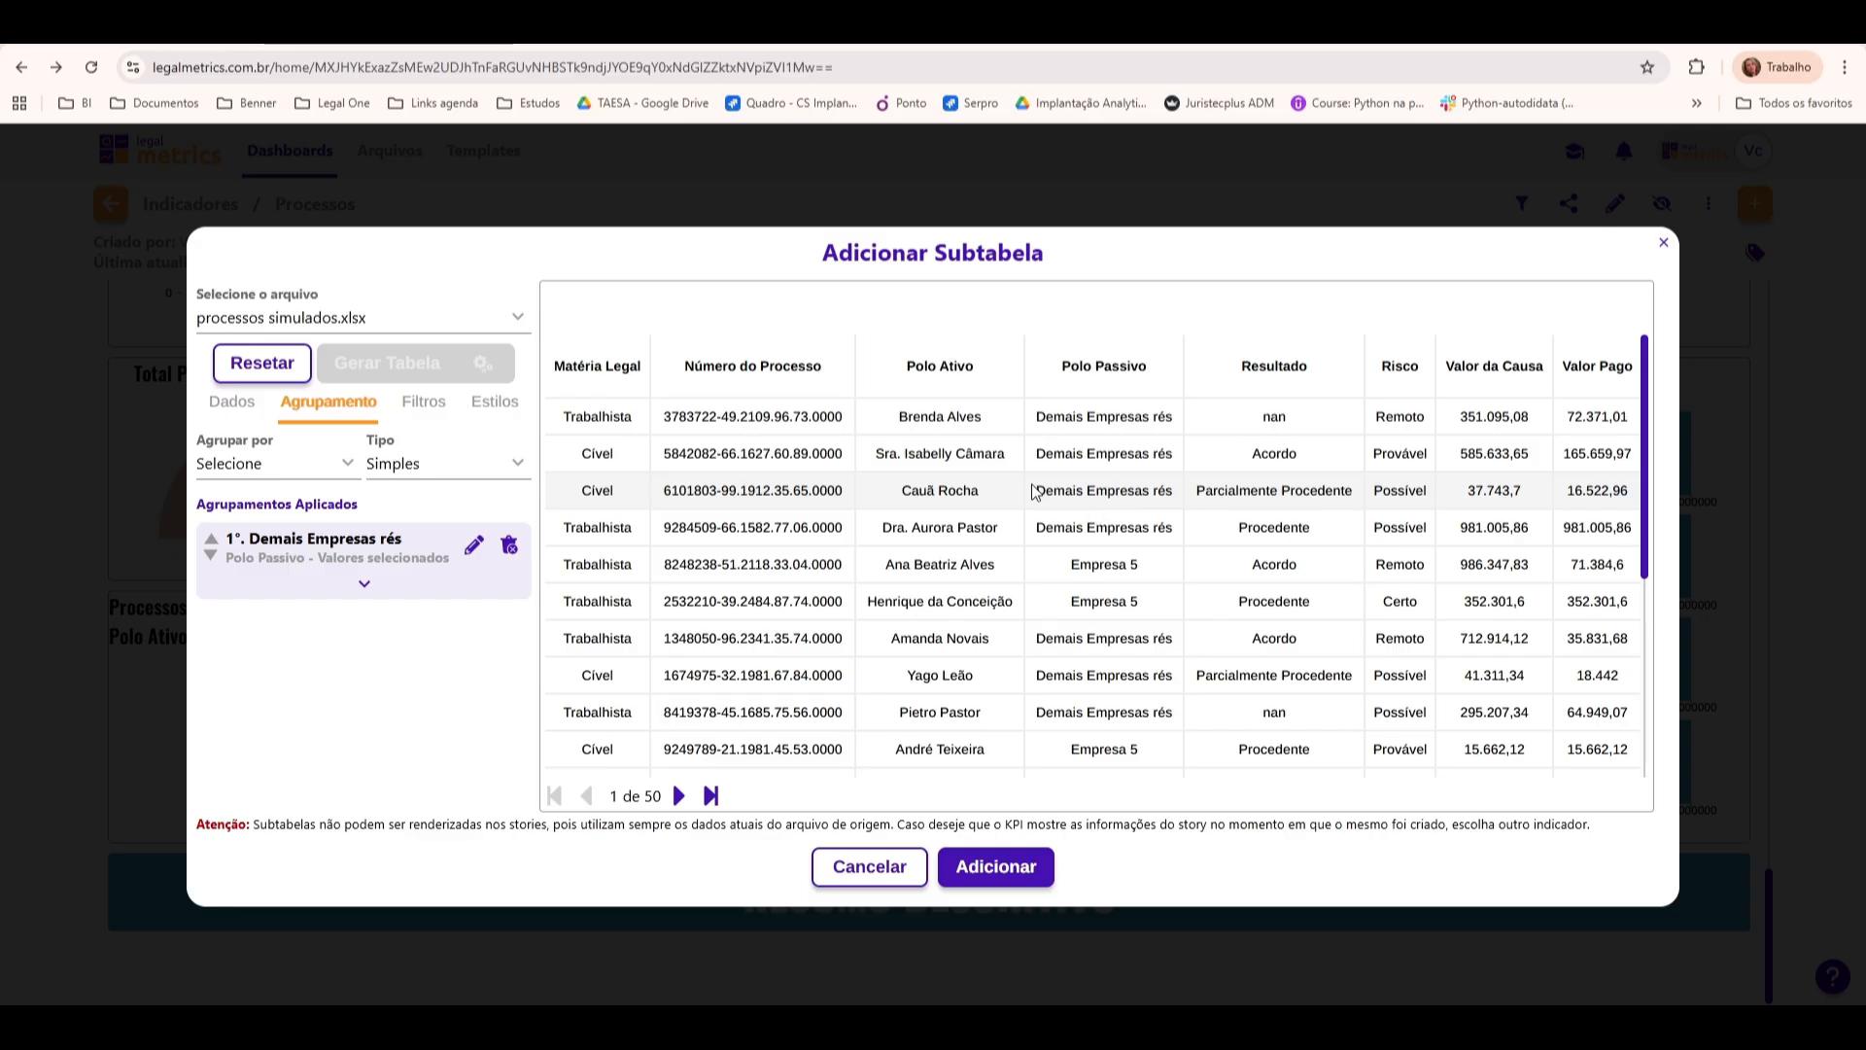
drag(1034, 490, 1184, 499)
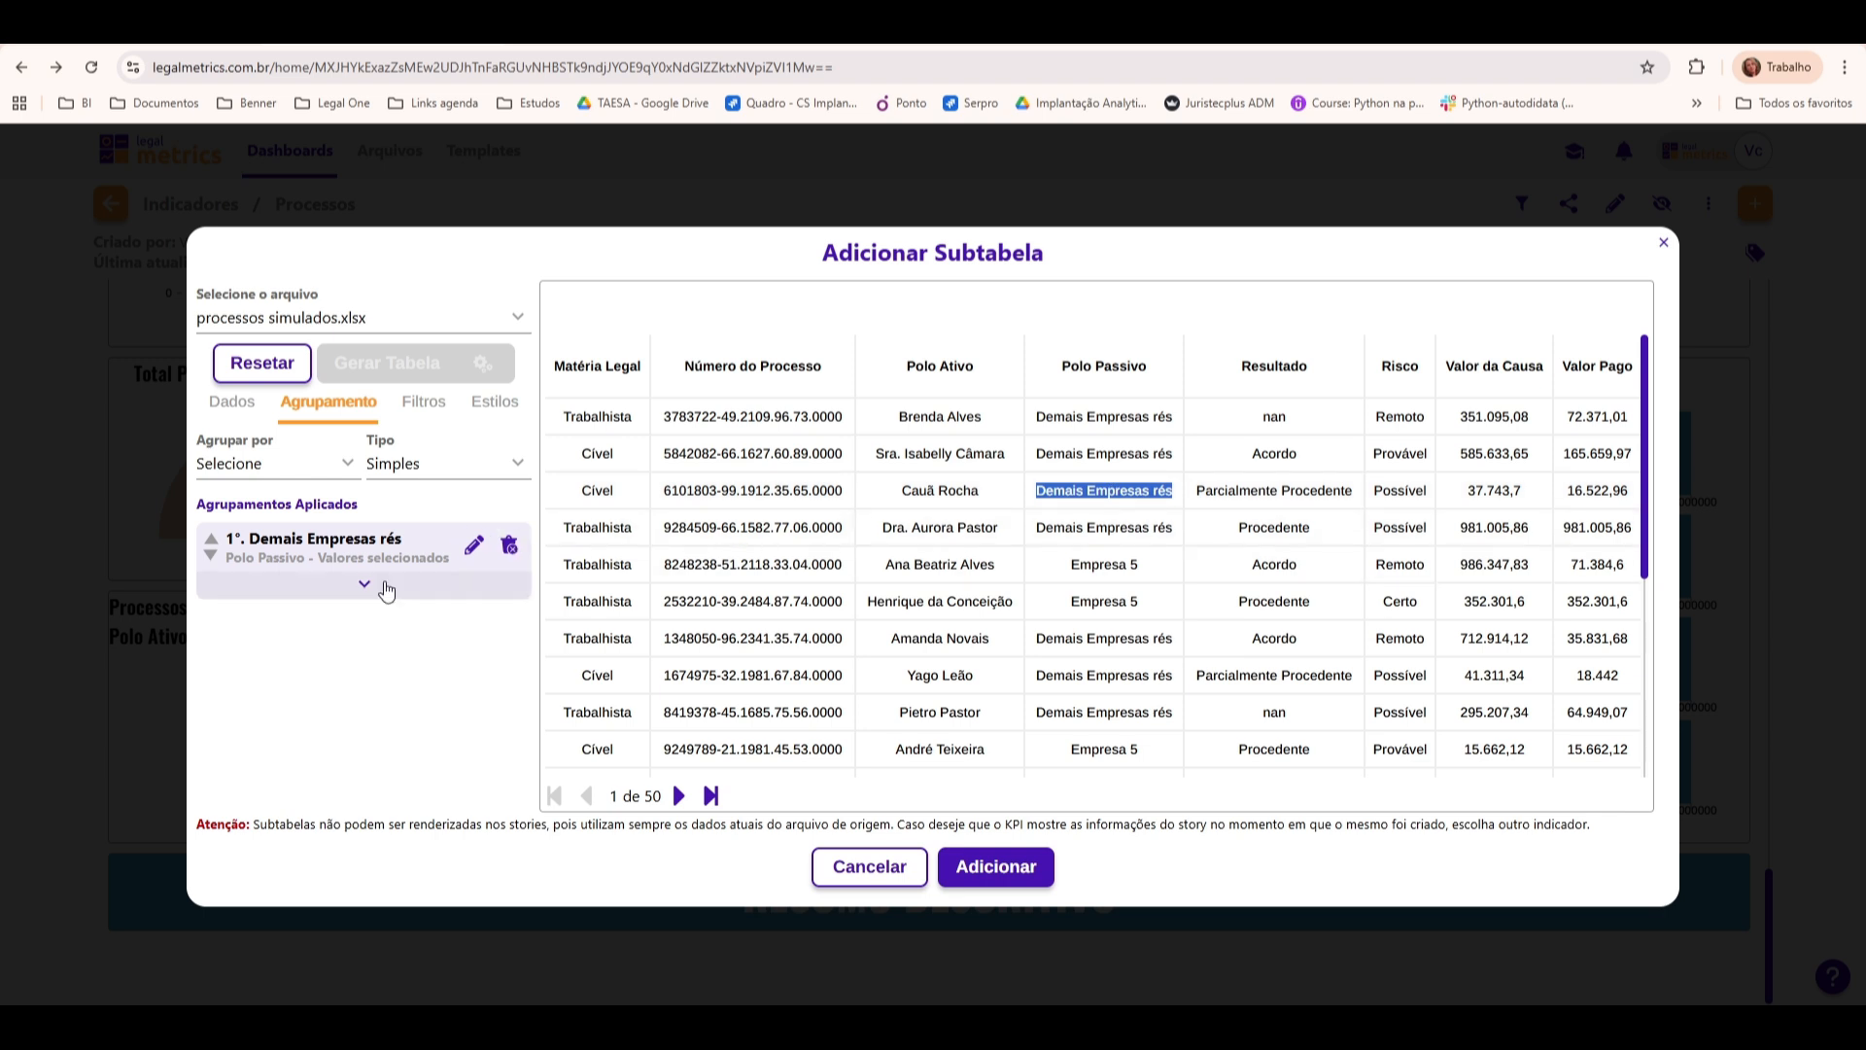
Delete the Demais Empresas rés grouping and regenerate the table
click(507, 549)
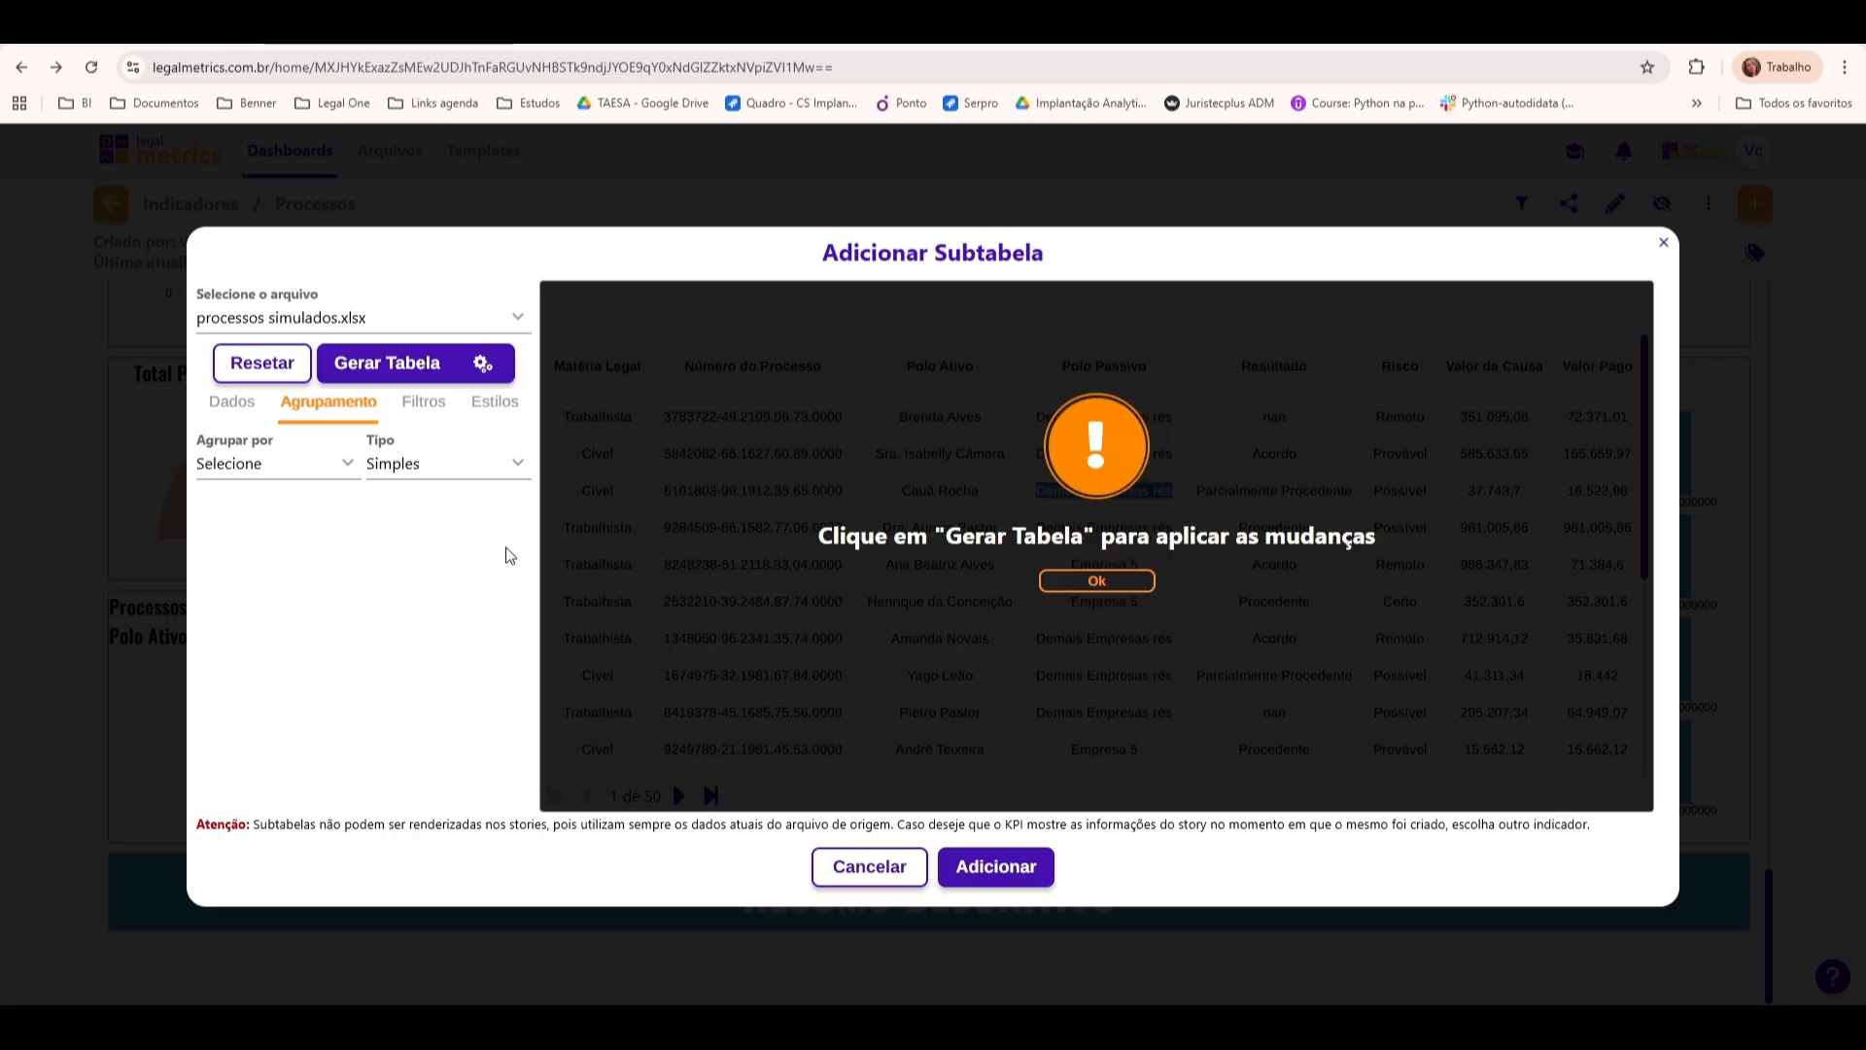
click(416, 362)
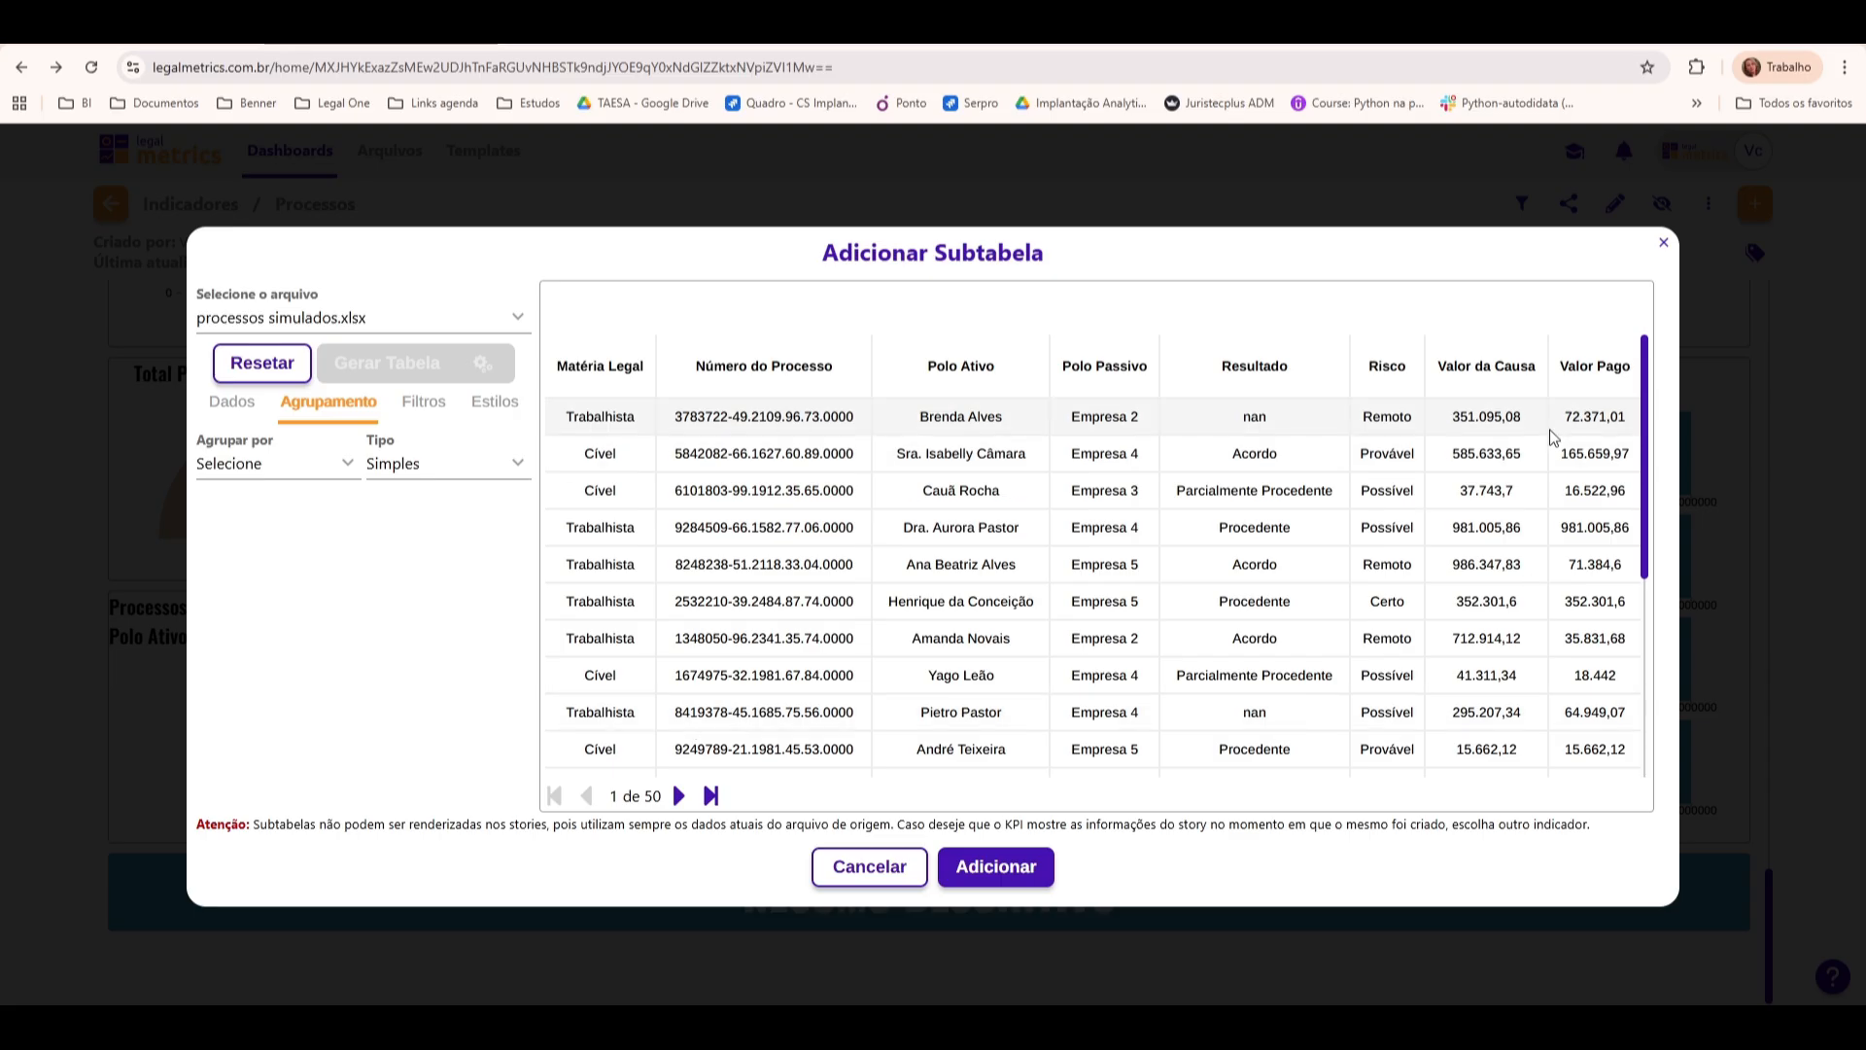
Start a filter on the Valor da Causa column and set its type to Avançado
click(415, 400)
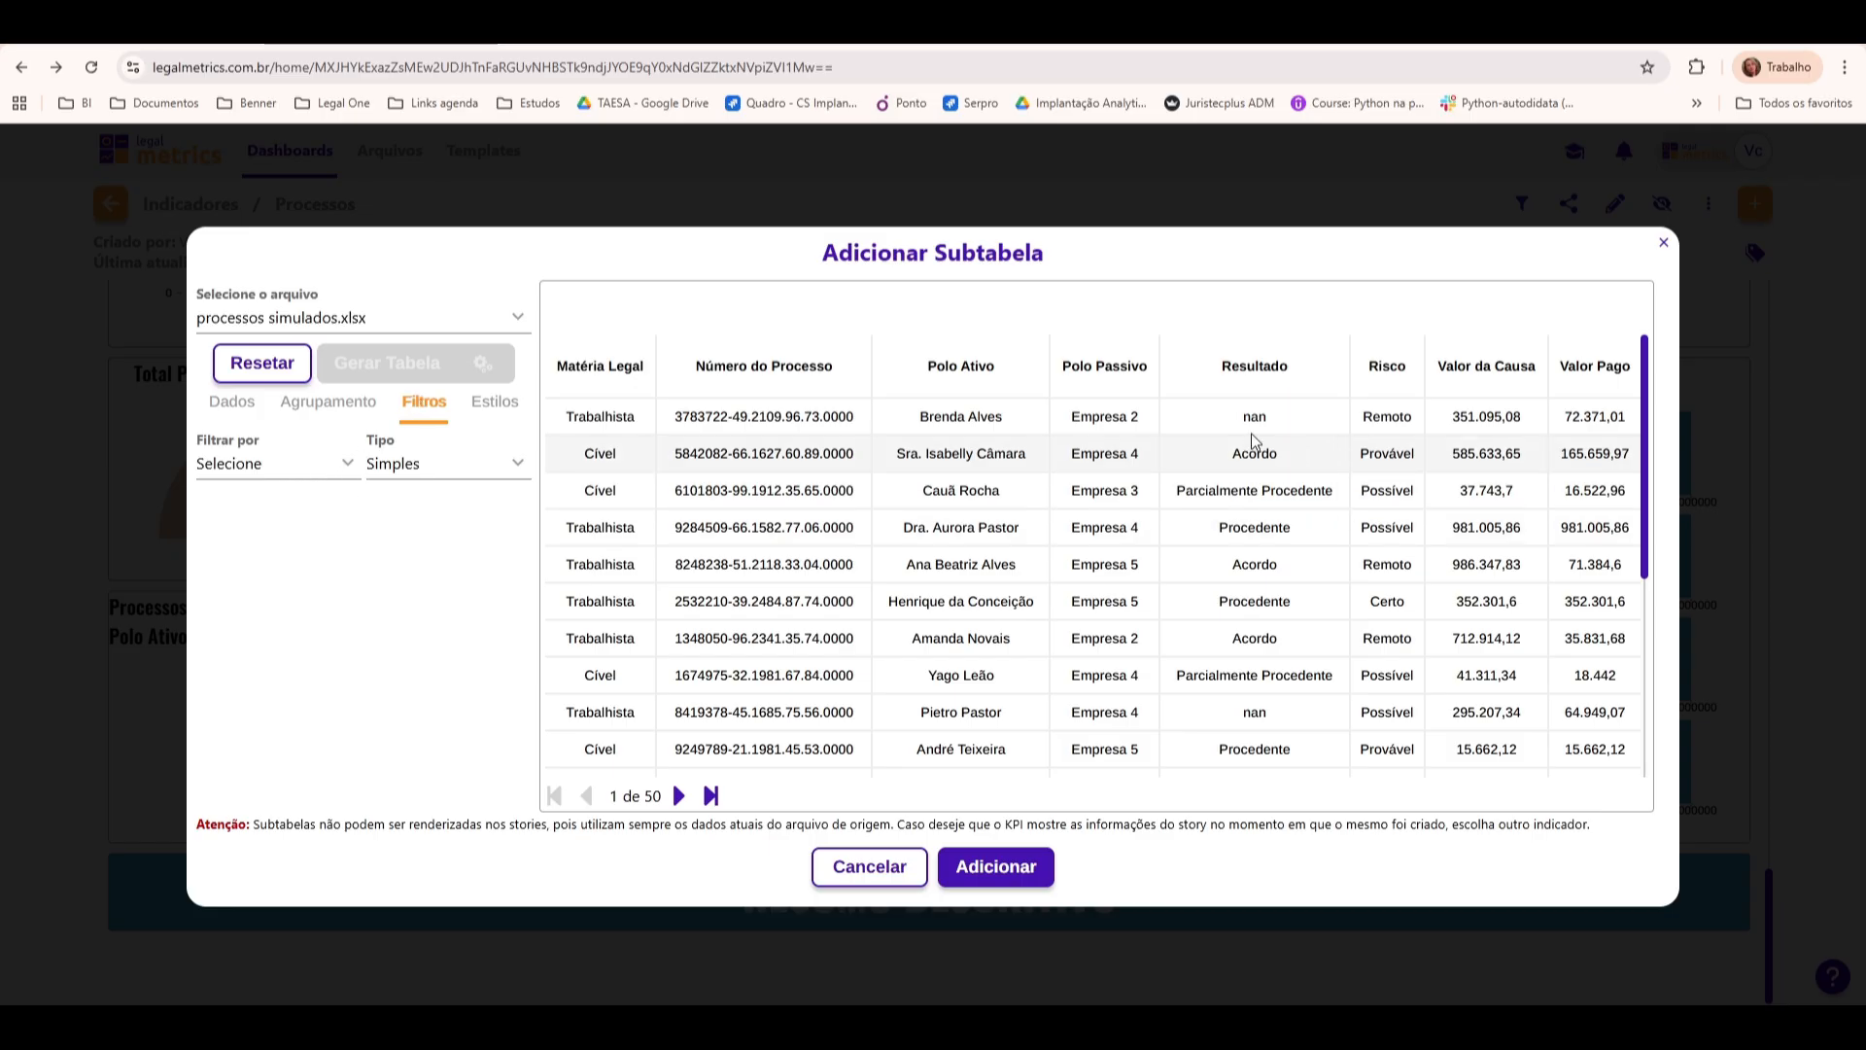
click(331, 472)
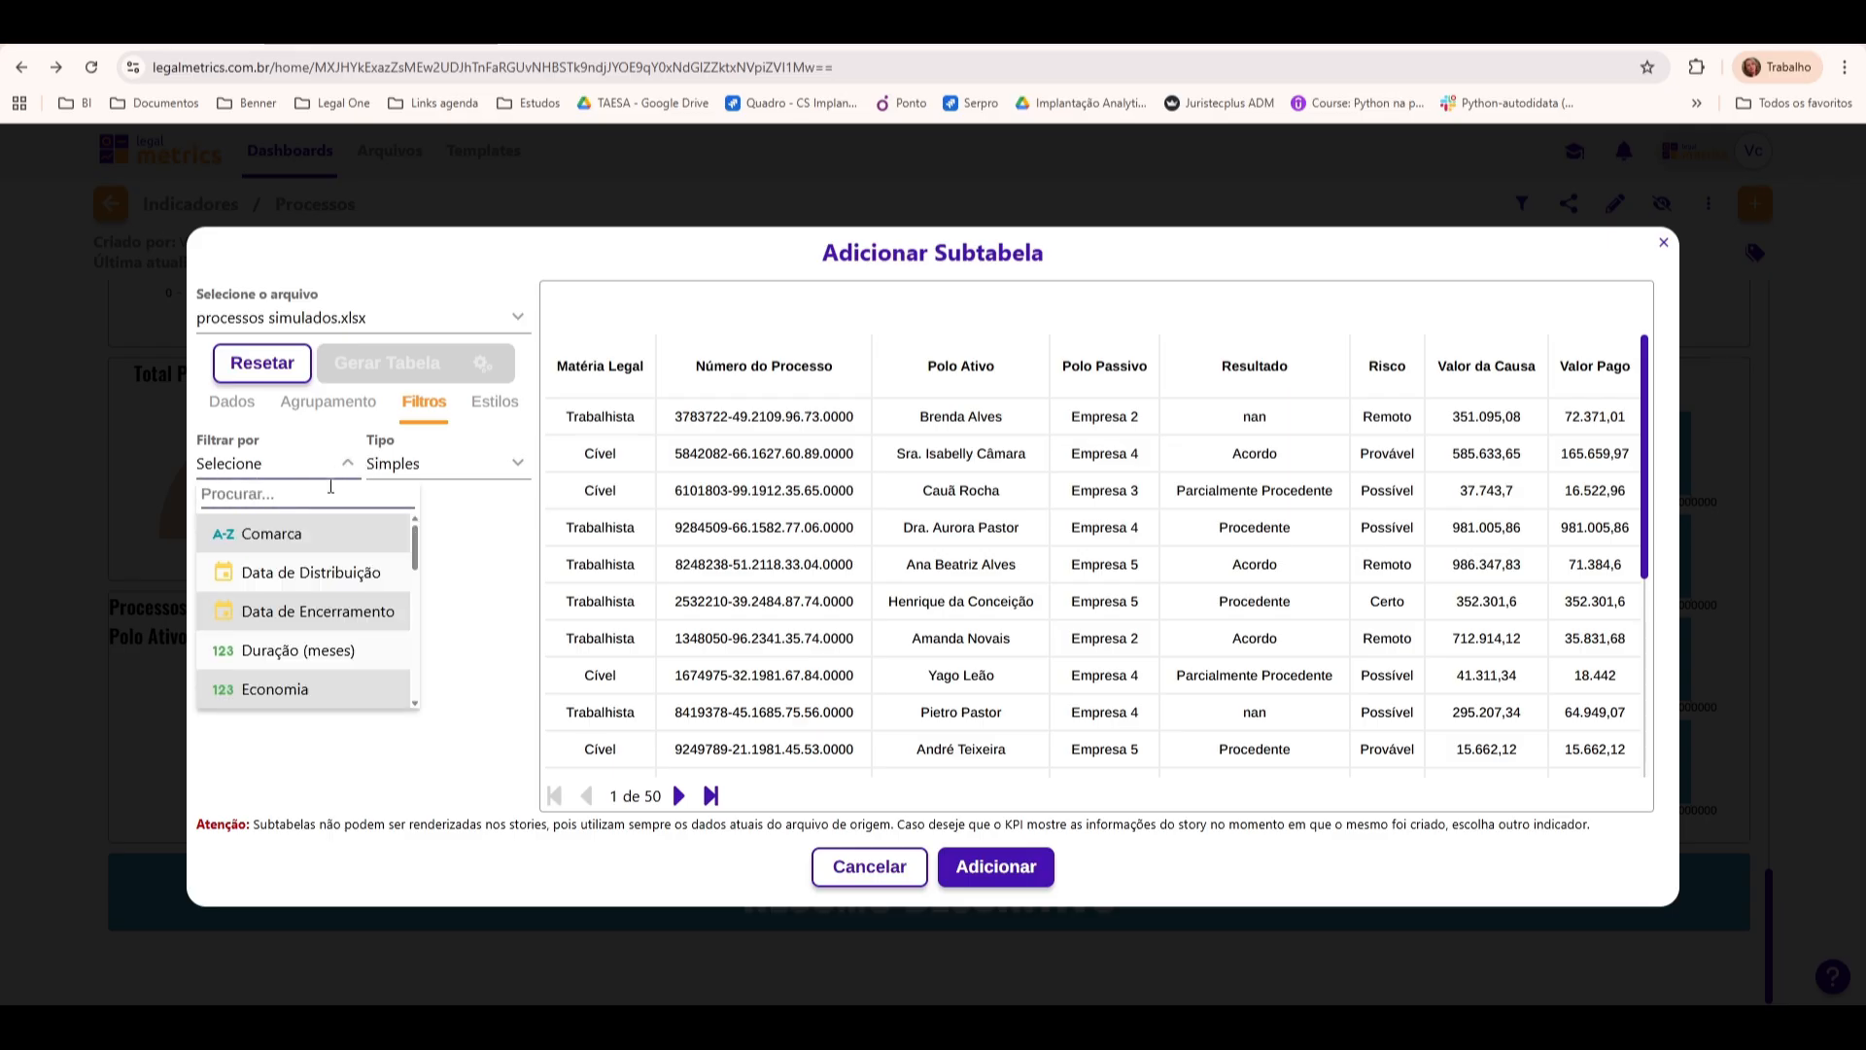
text(valor)
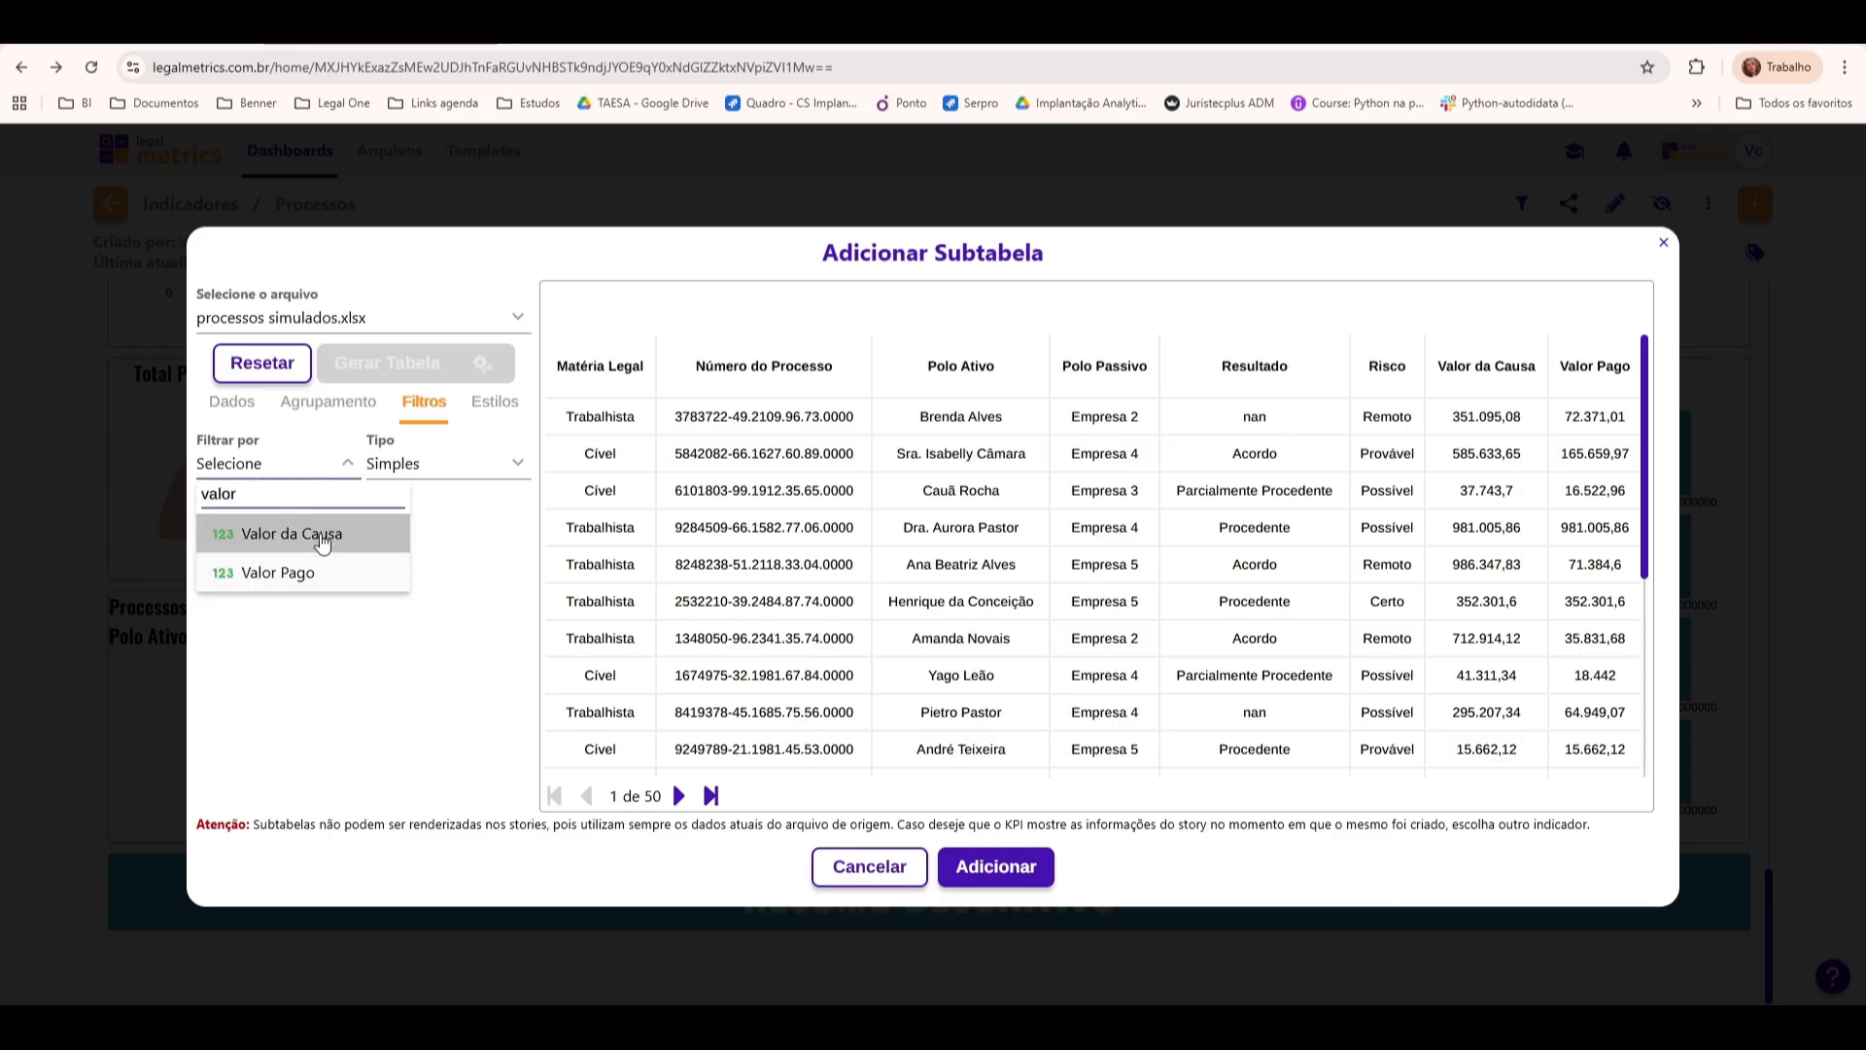
click(321, 534)
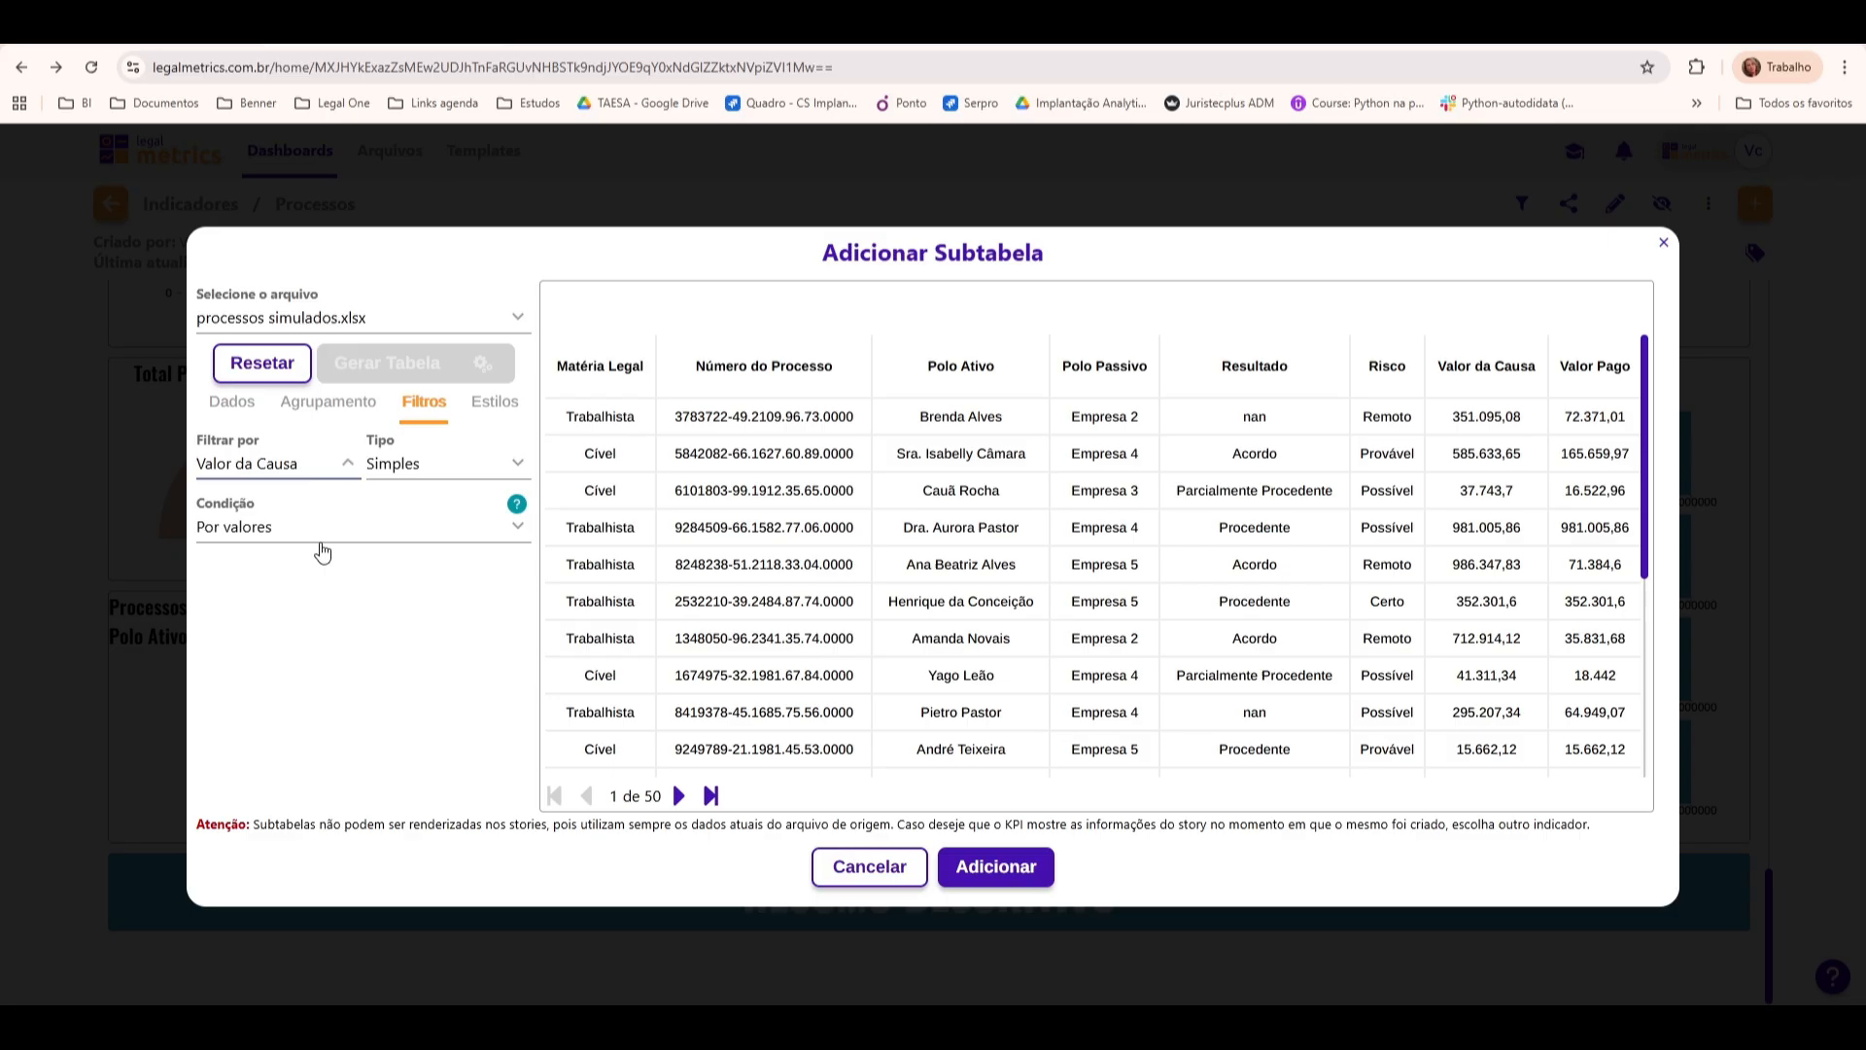
click(438, 466)
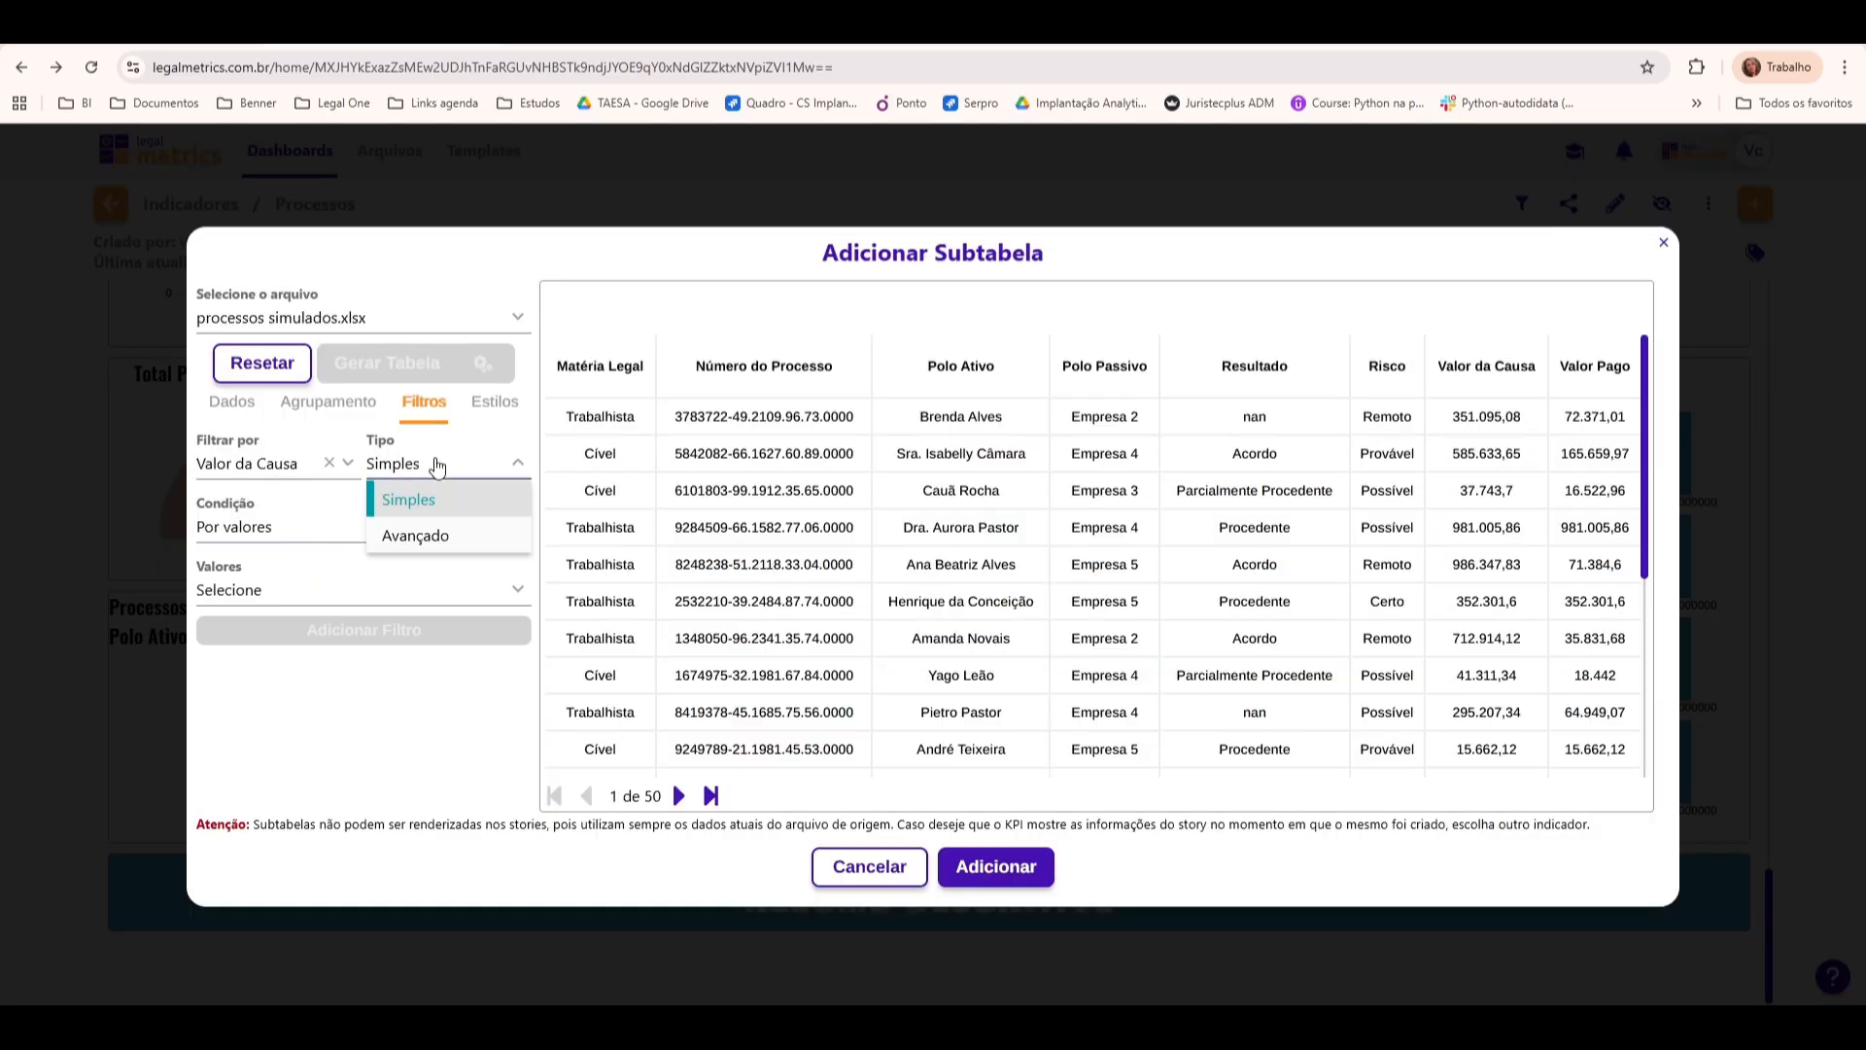
click(439, 533)
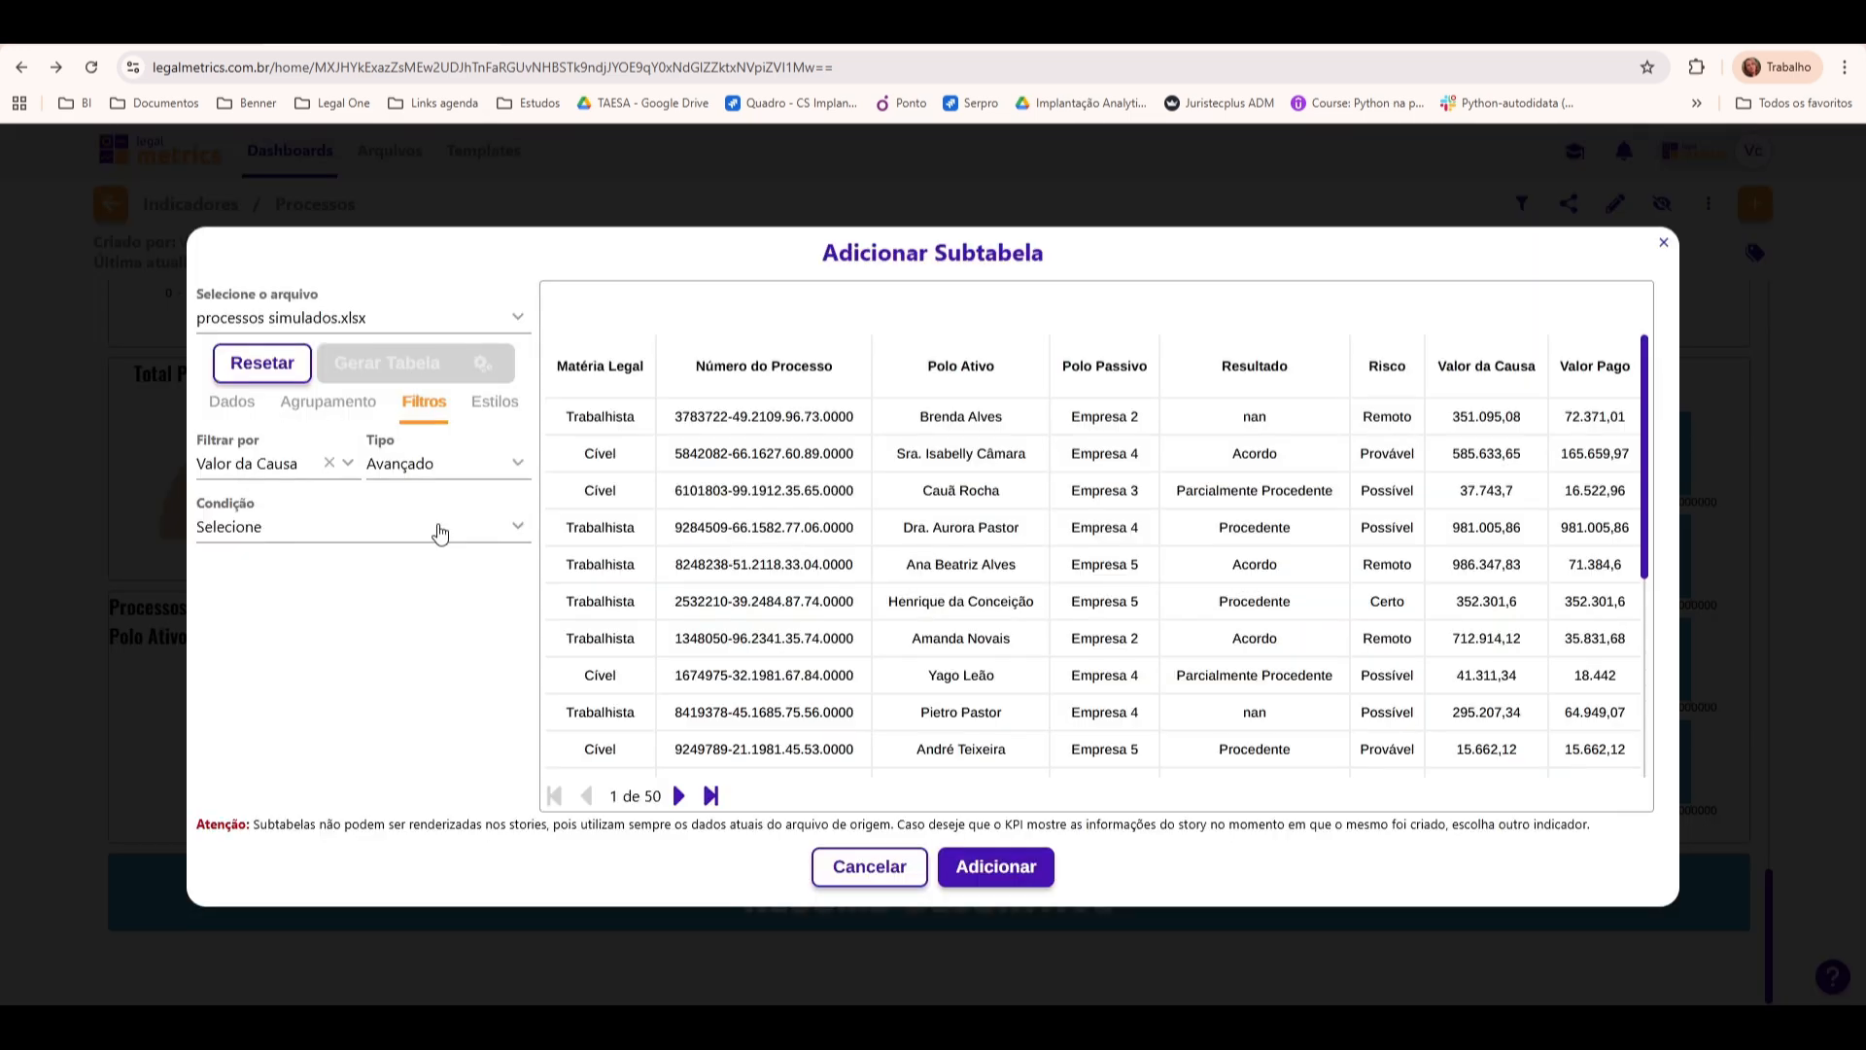
Add the Valor da Causa filter with condition Maiores ou iguais a N and N 500000, regenerate the table and check its first pages
click(439, 526)
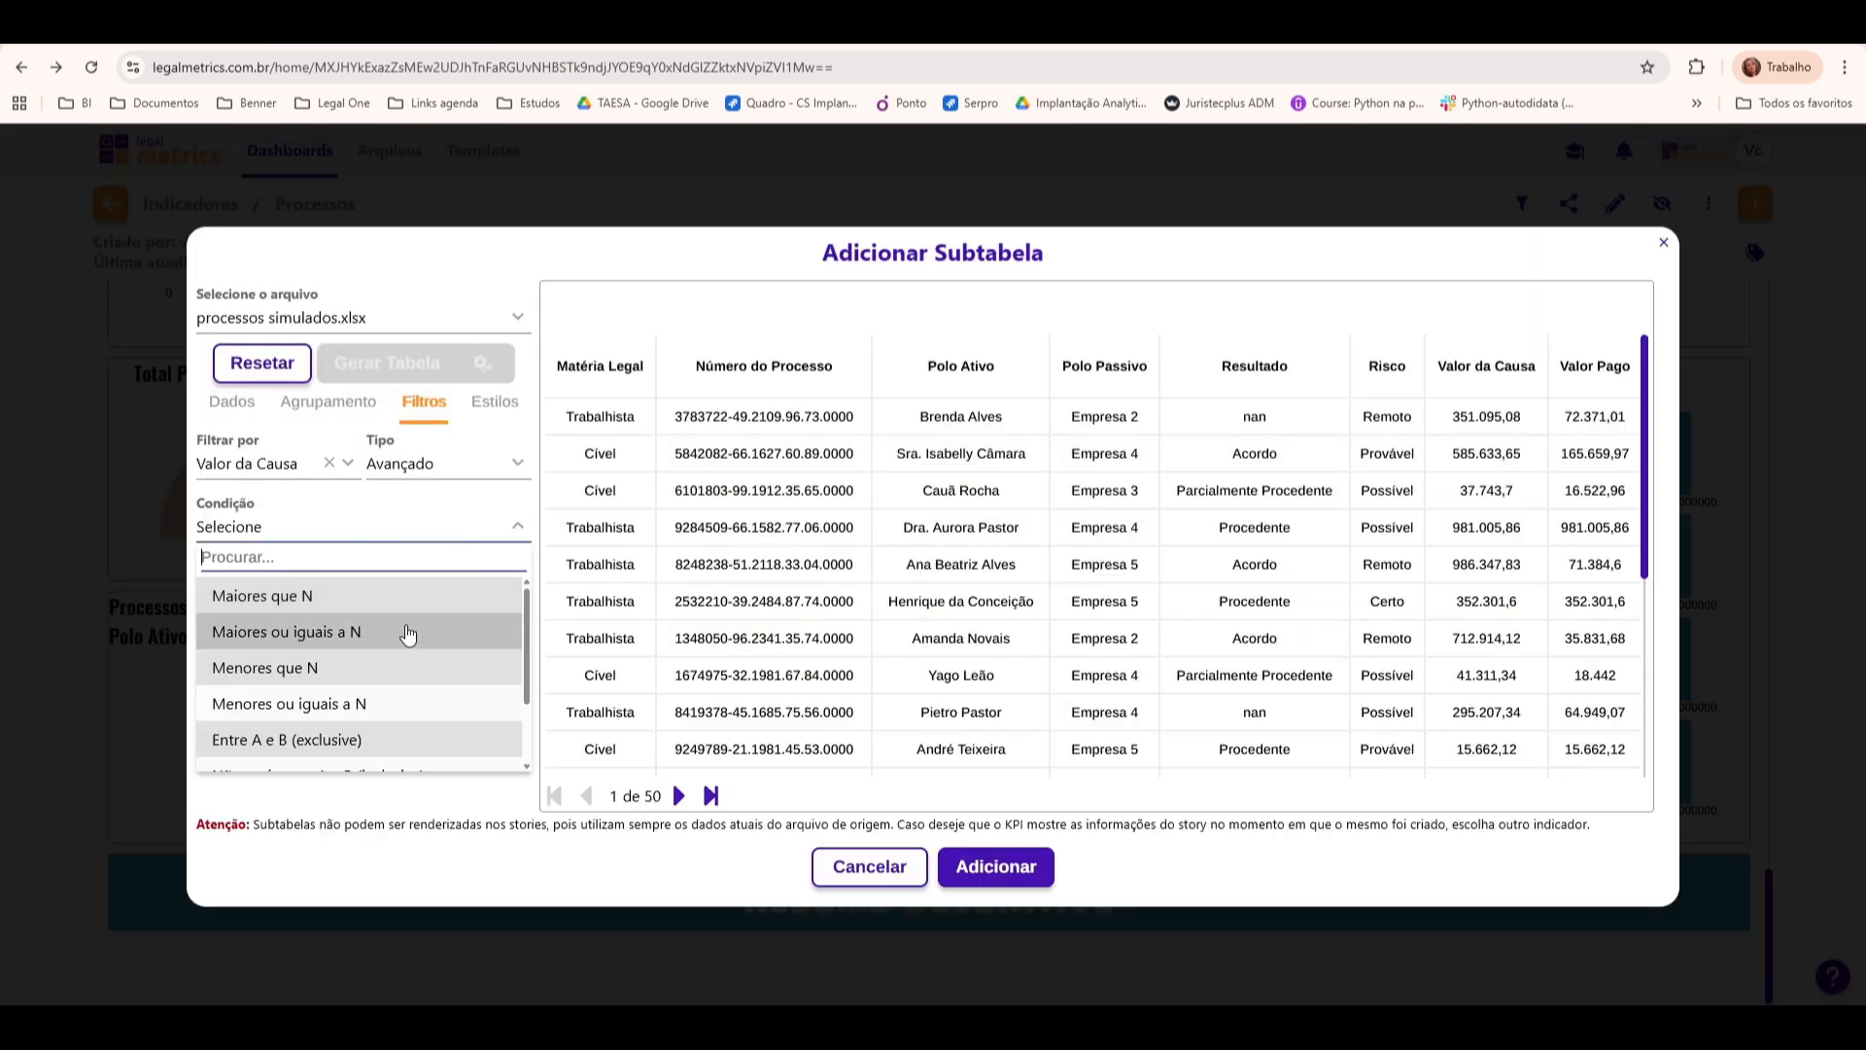
click(288, 631)
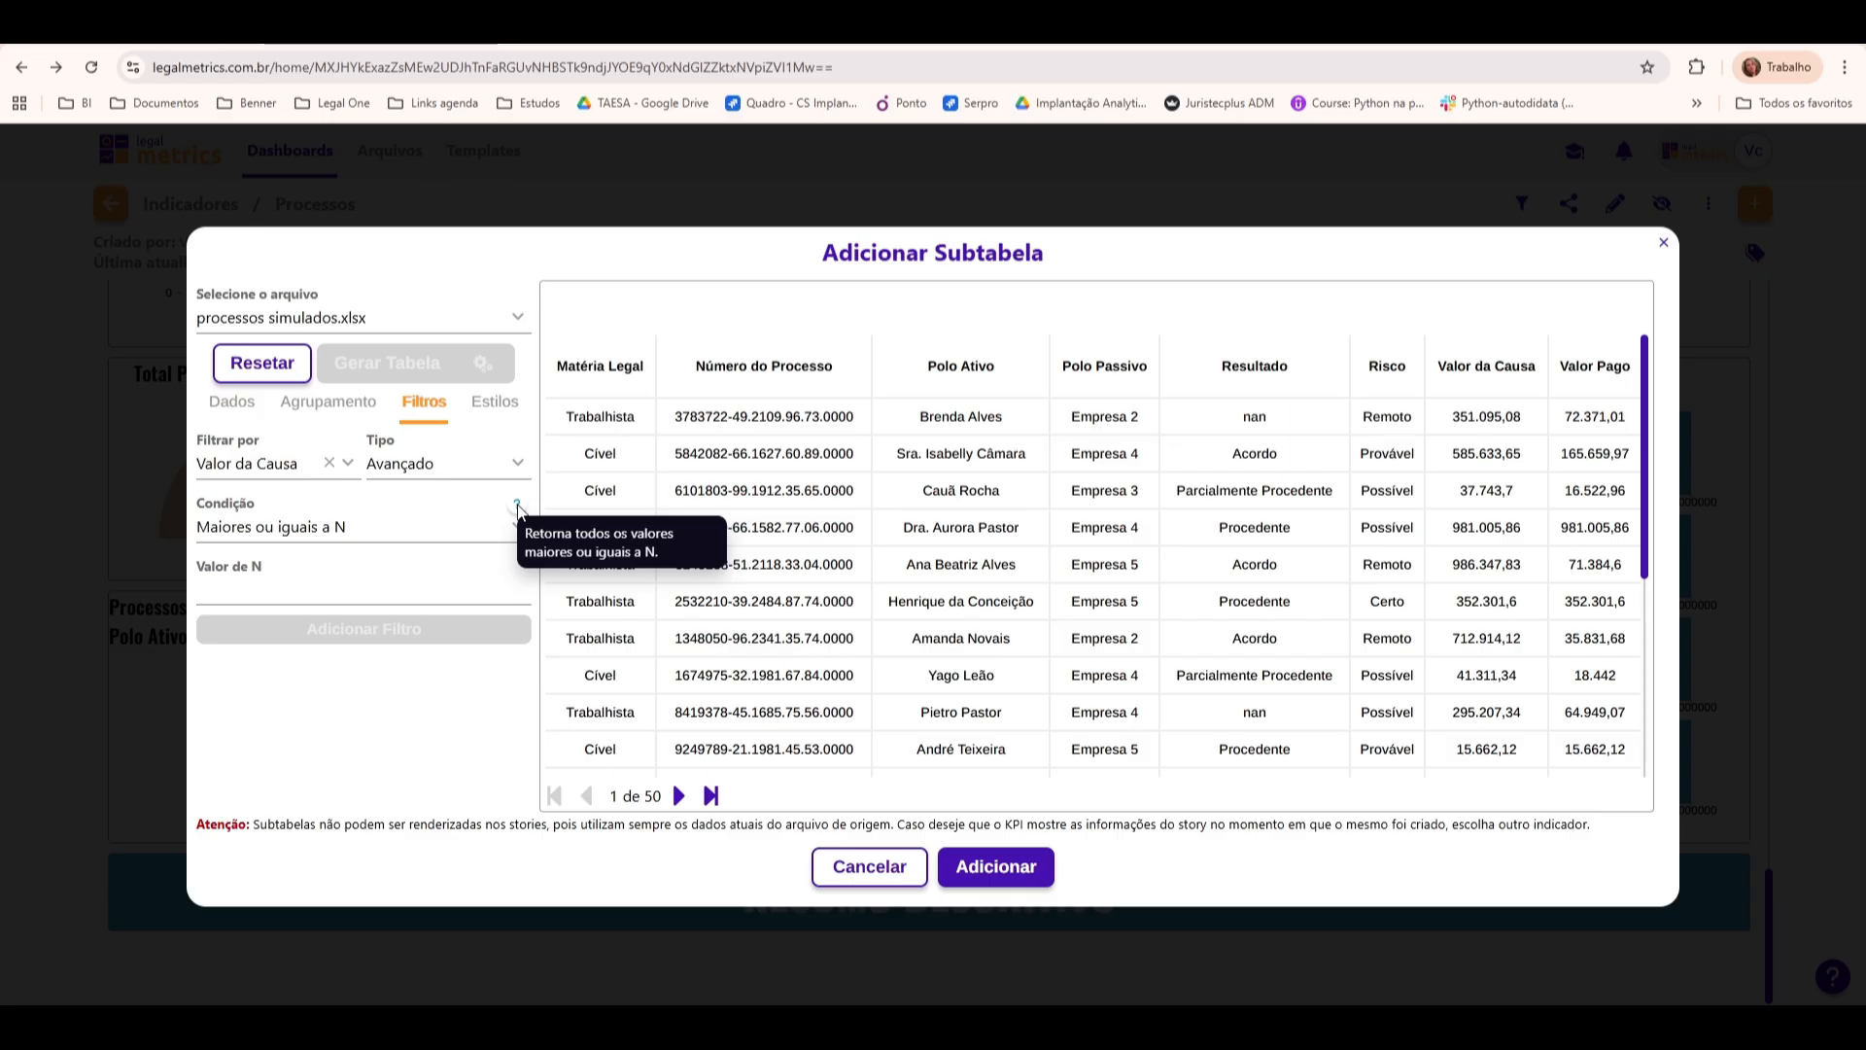
click(333, 587)
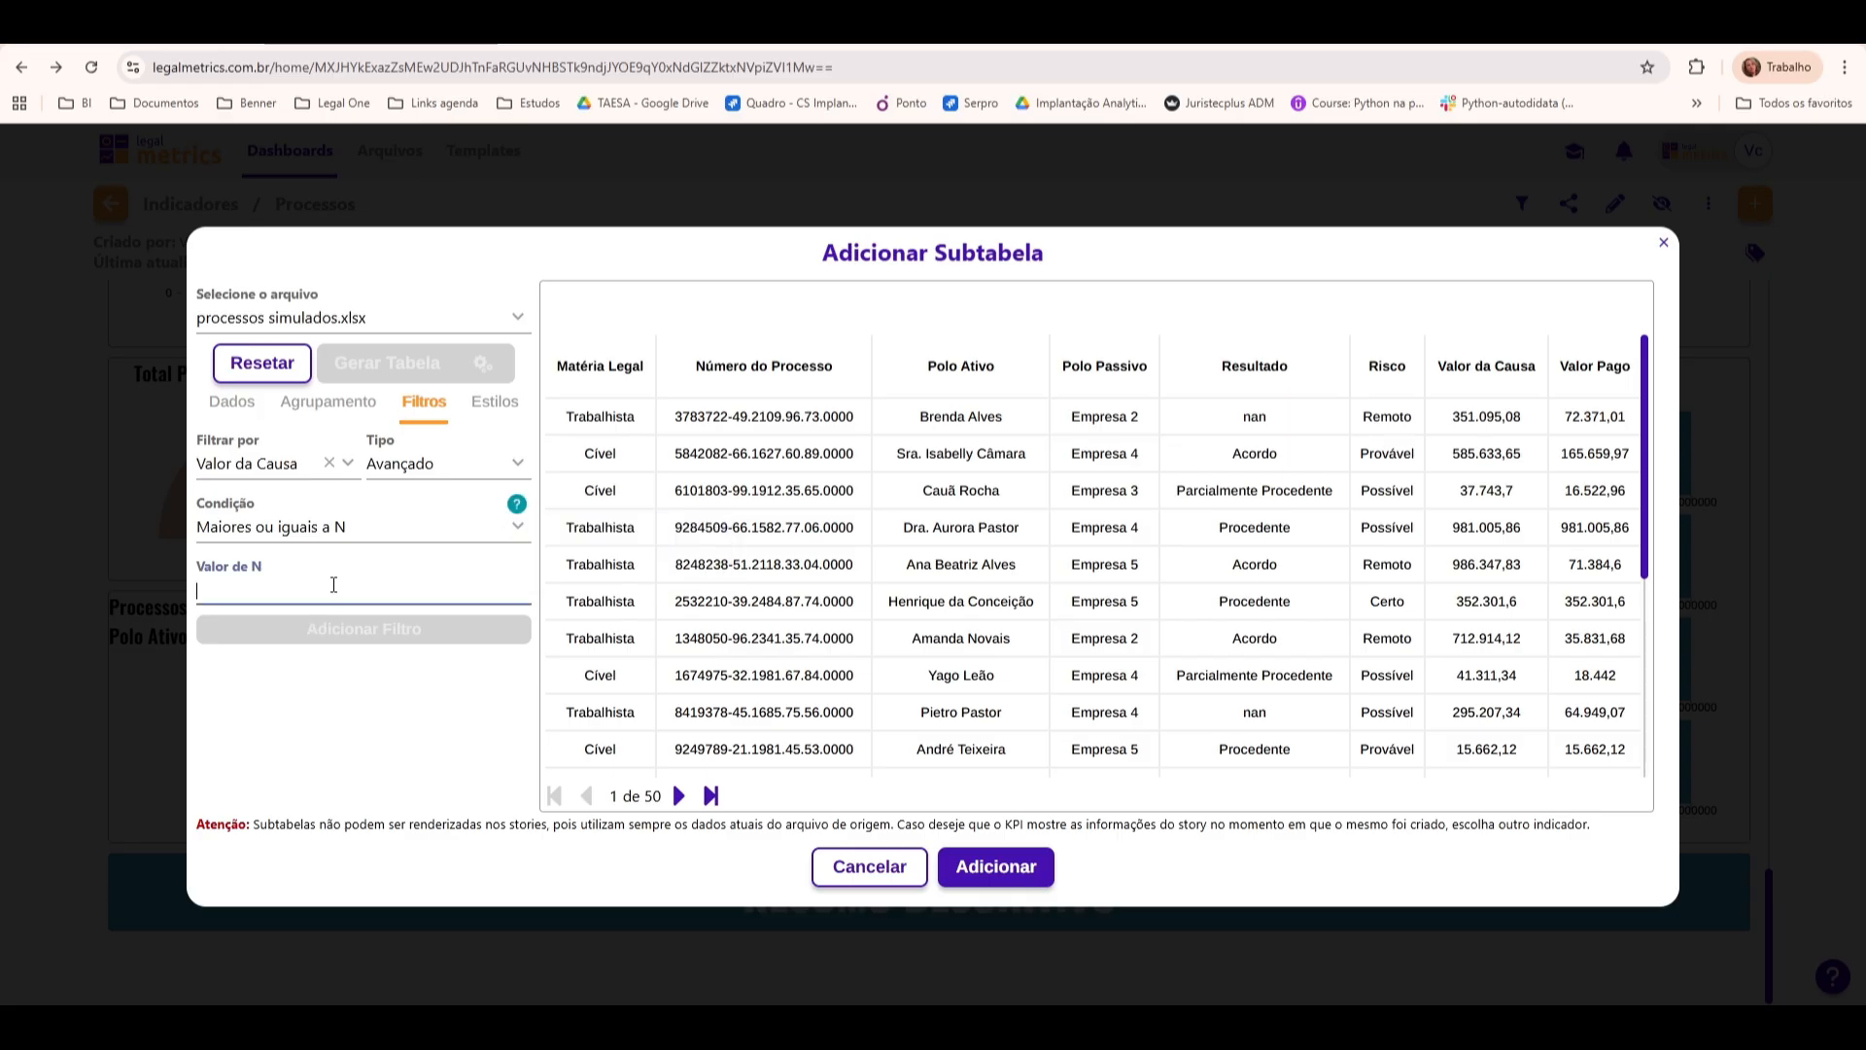
text(5000)
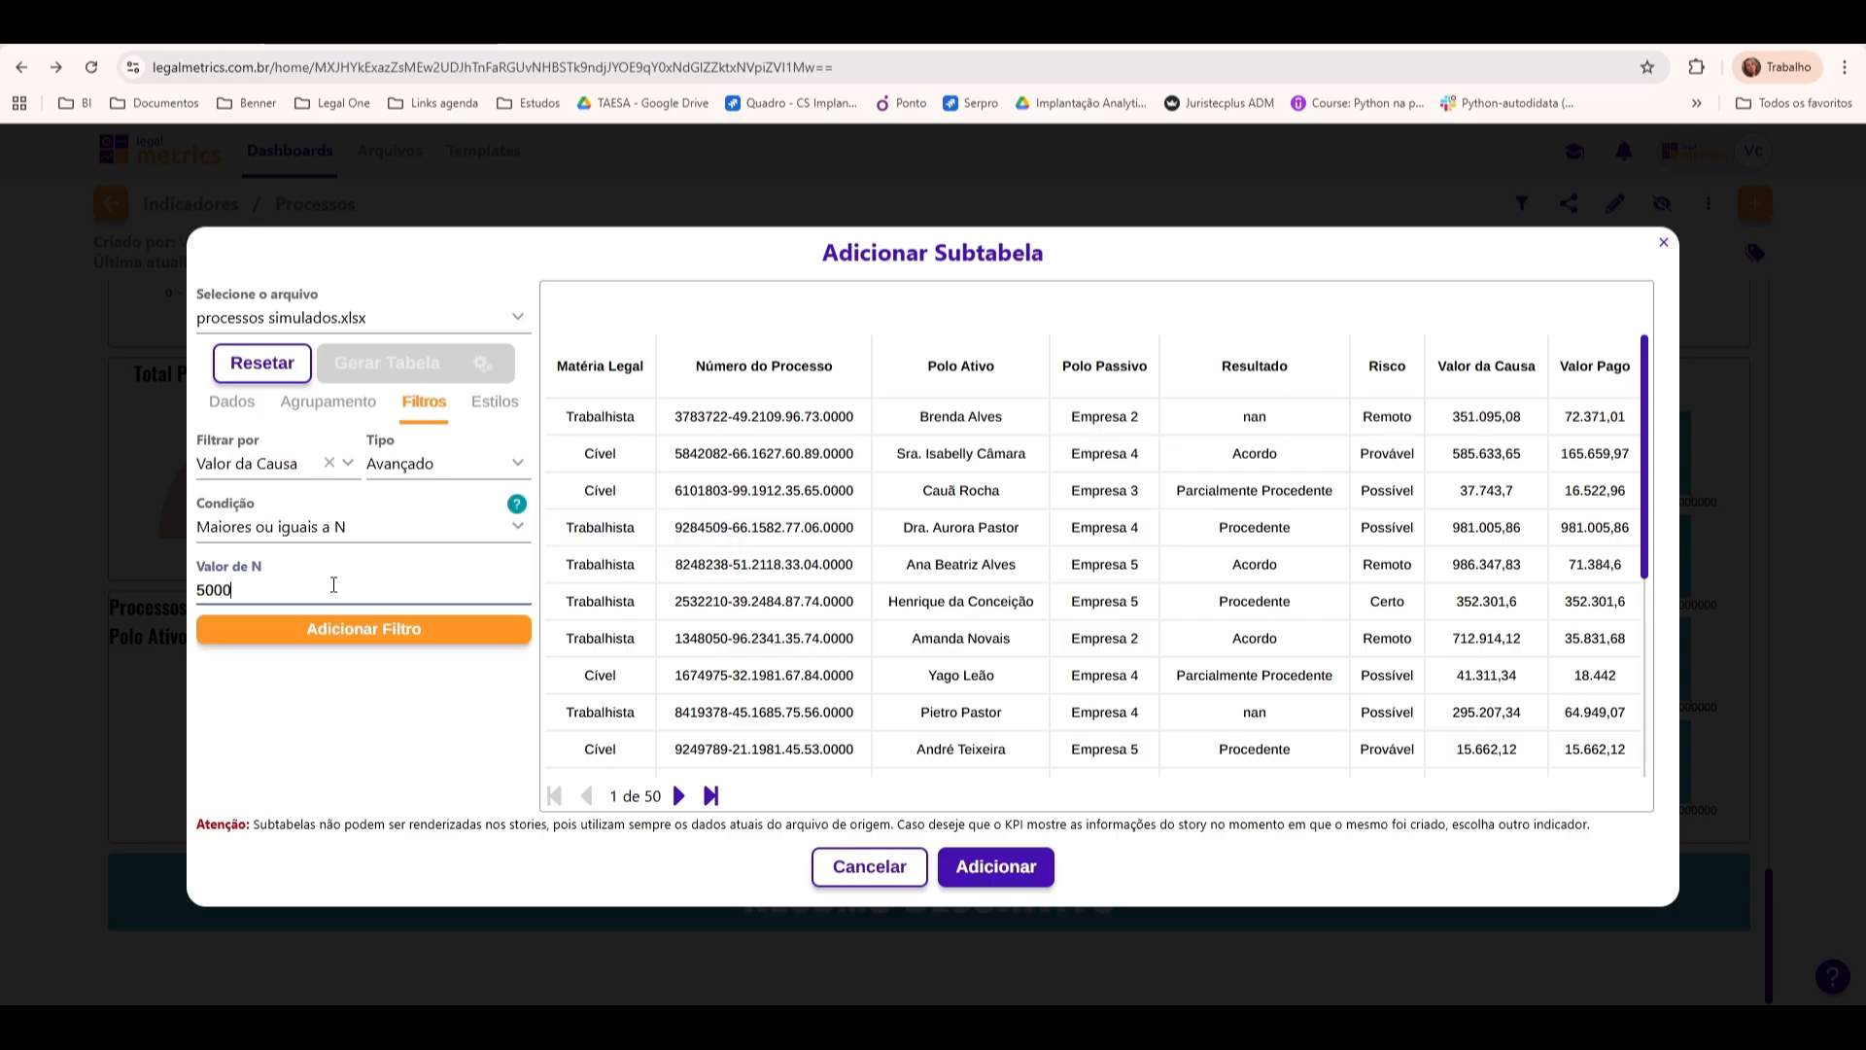
text(00)
click(337, 622)
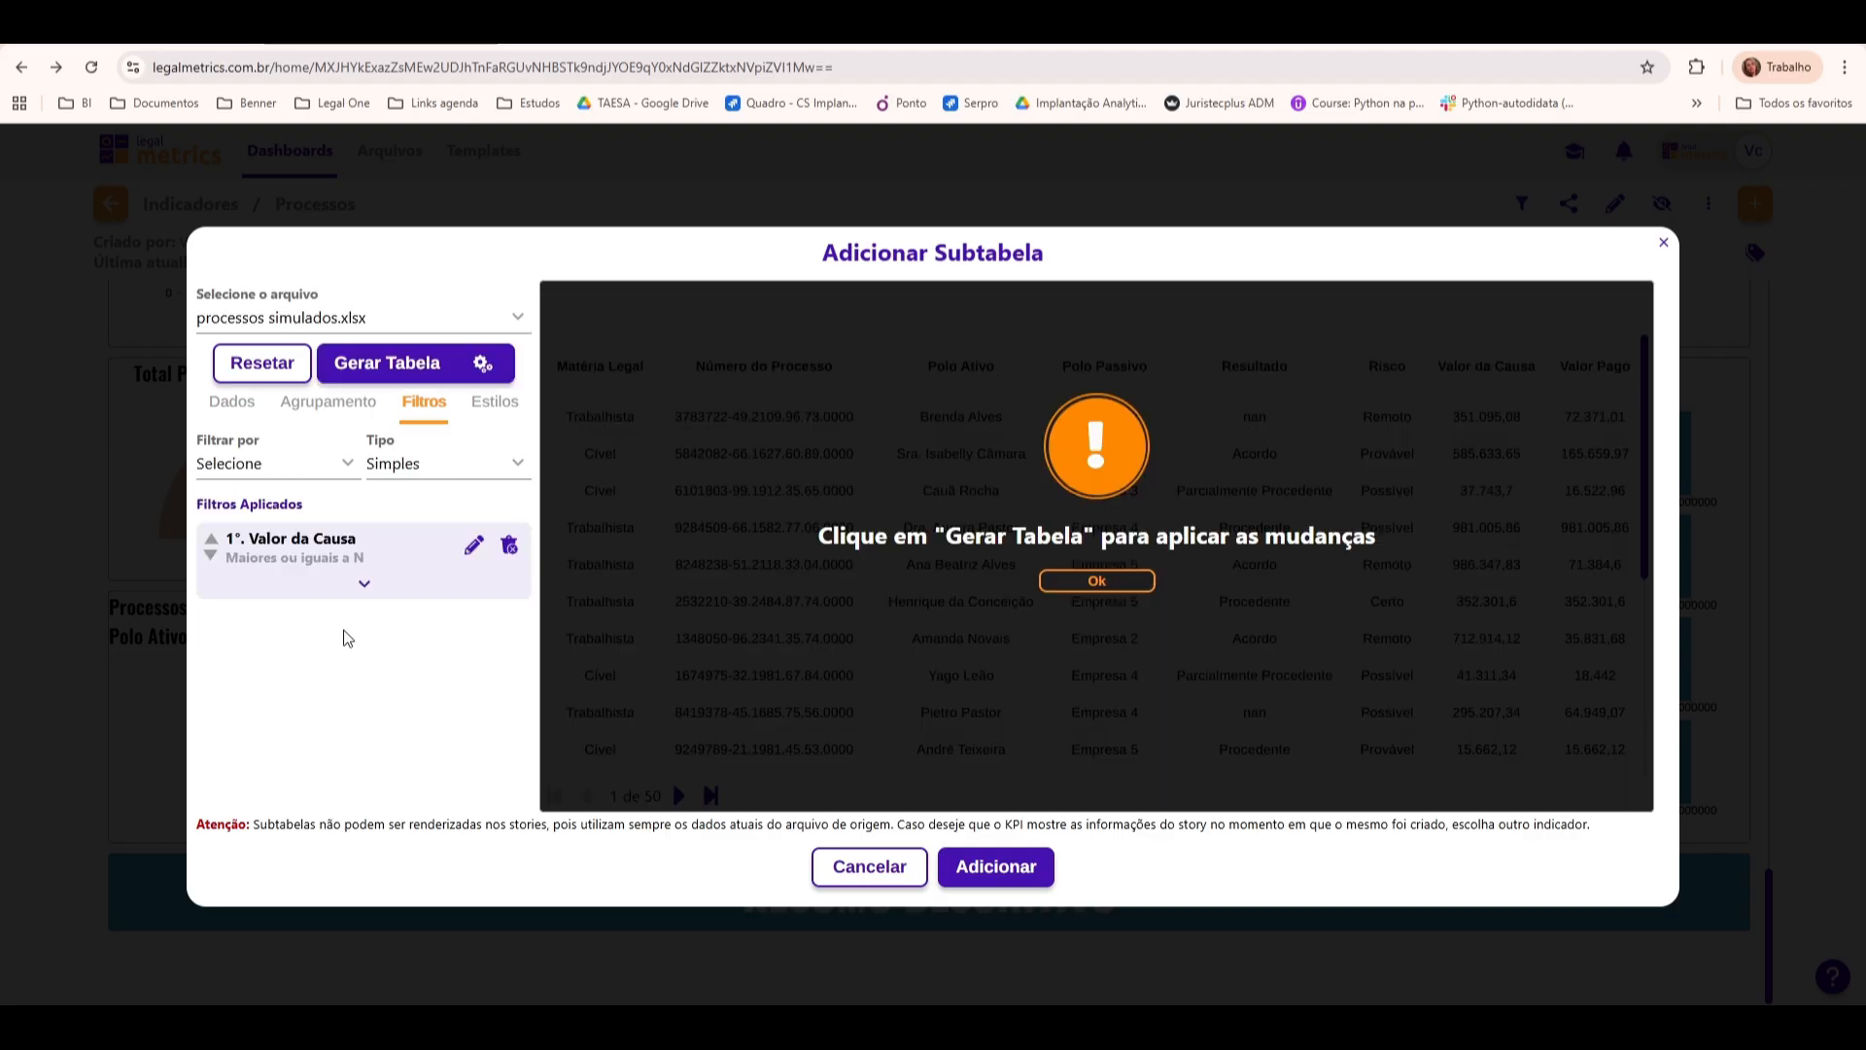
click(408, 363)
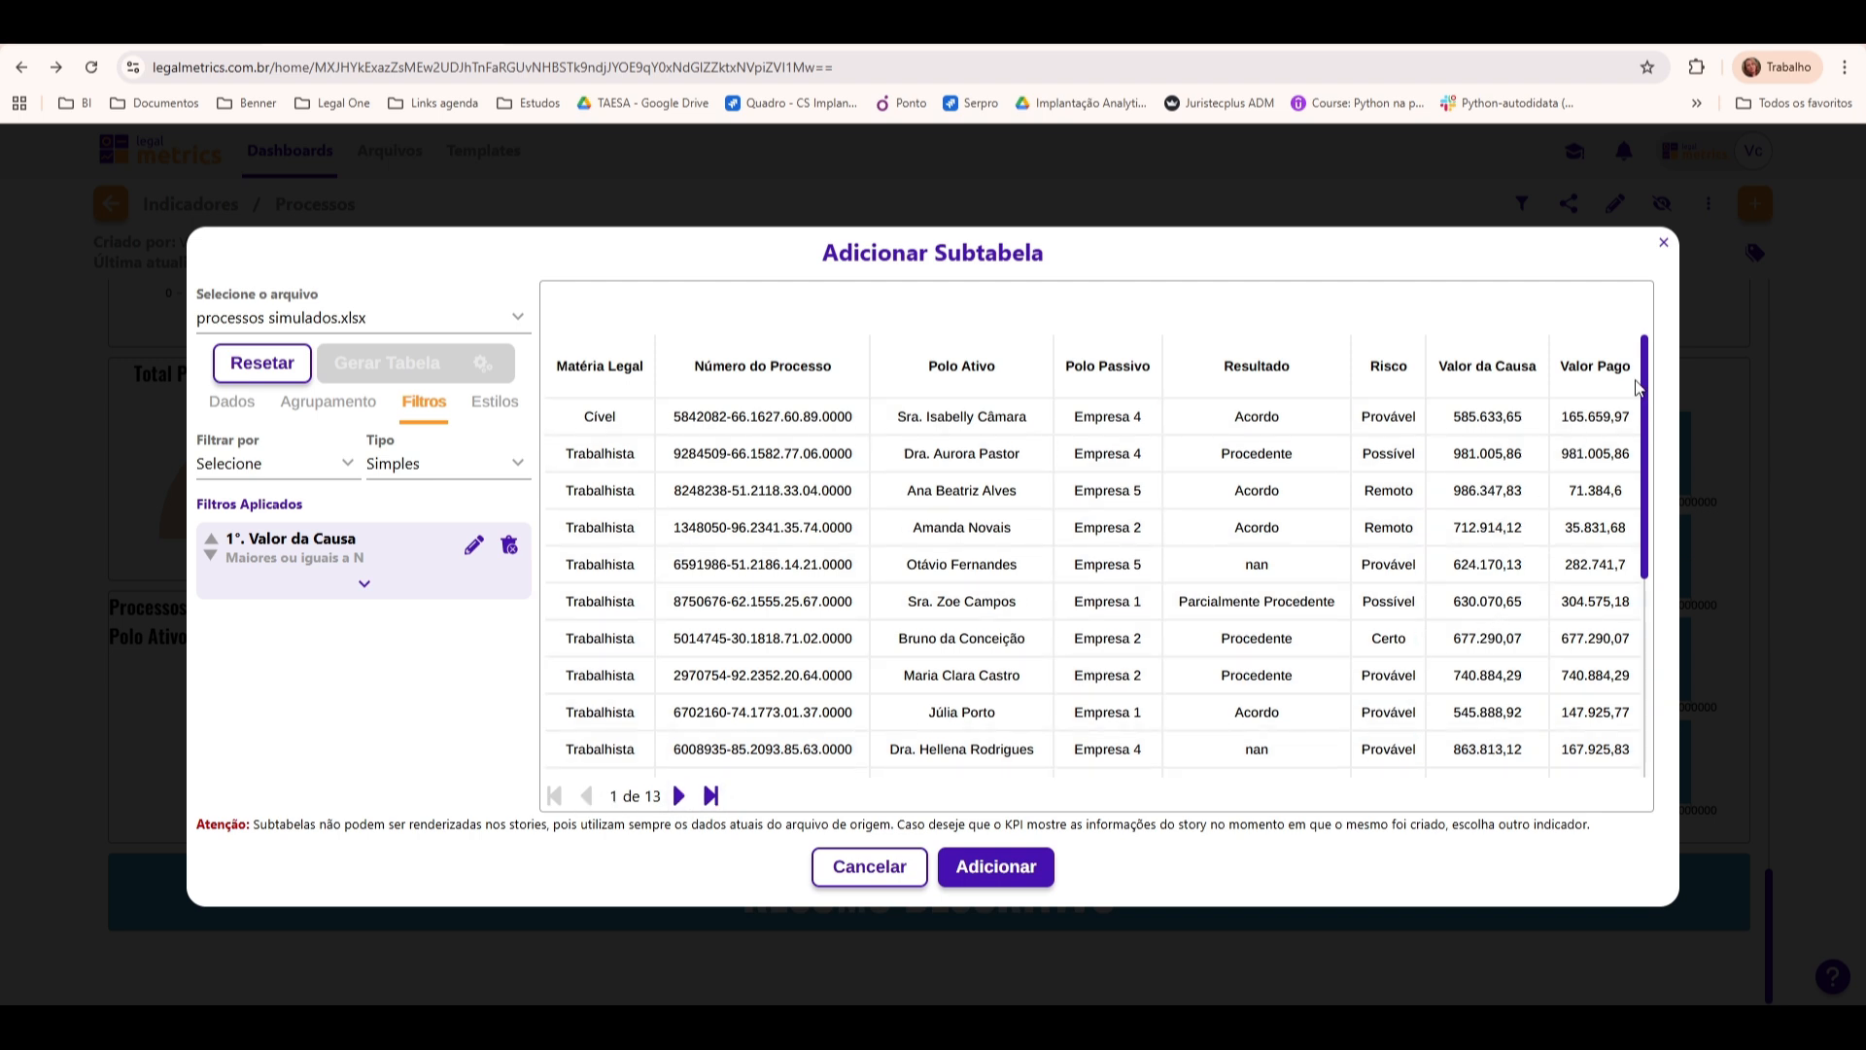
mouse_move(1643, 384)
mouse_down()
mouse_move(1638, 648)
mouse_move(1670, 362)
mouse_up()
click(678, 797)
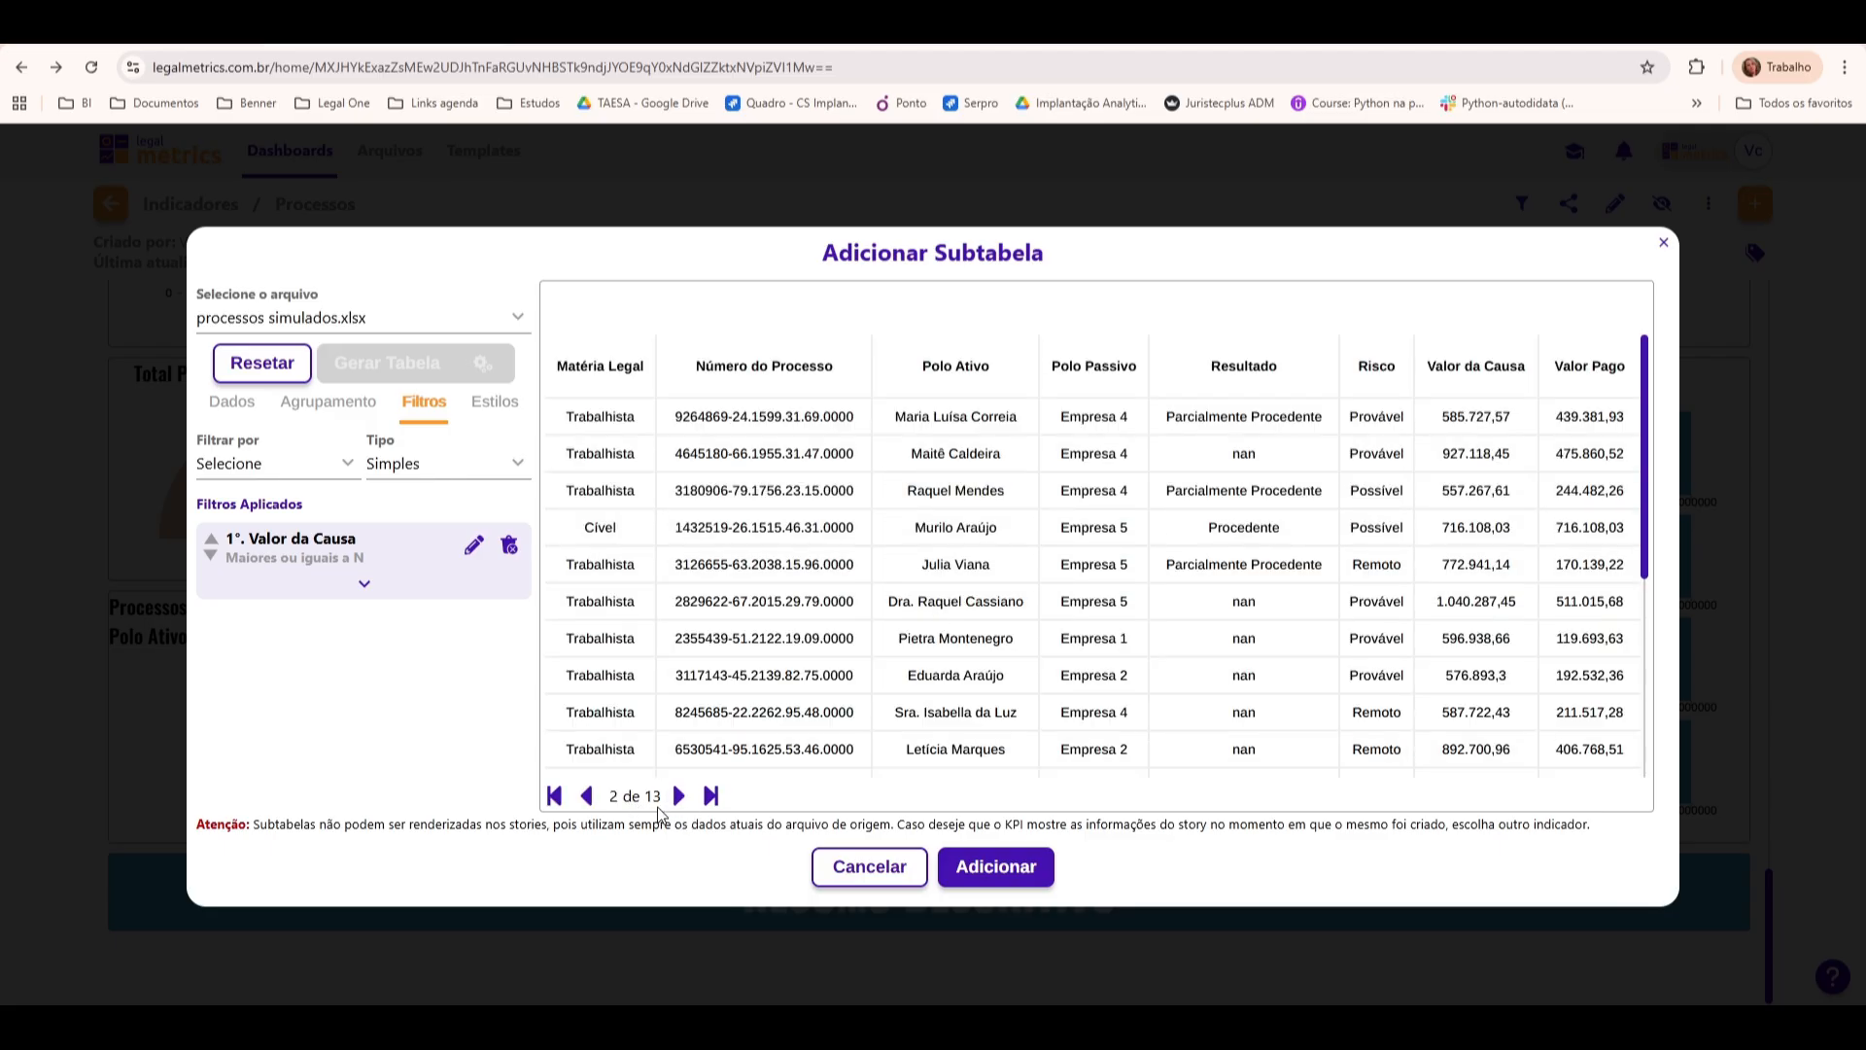
click(680, 797)
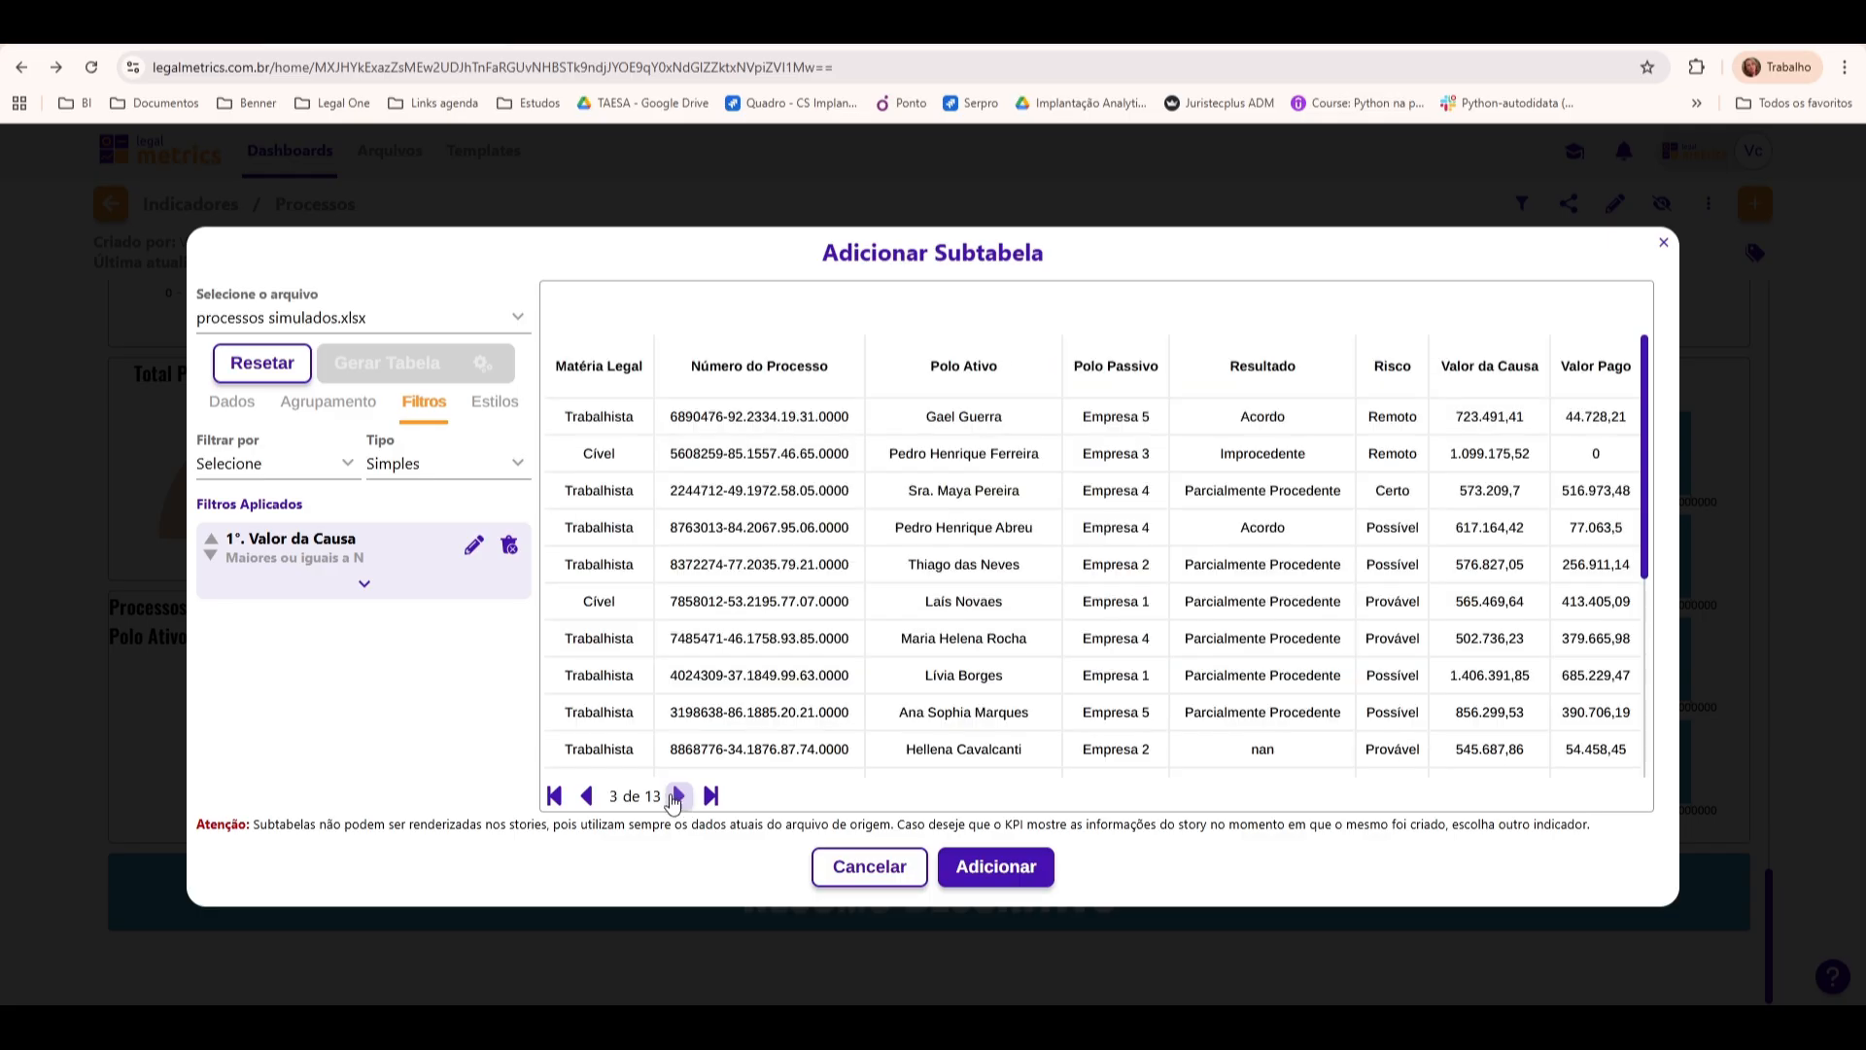
click(586, 796)
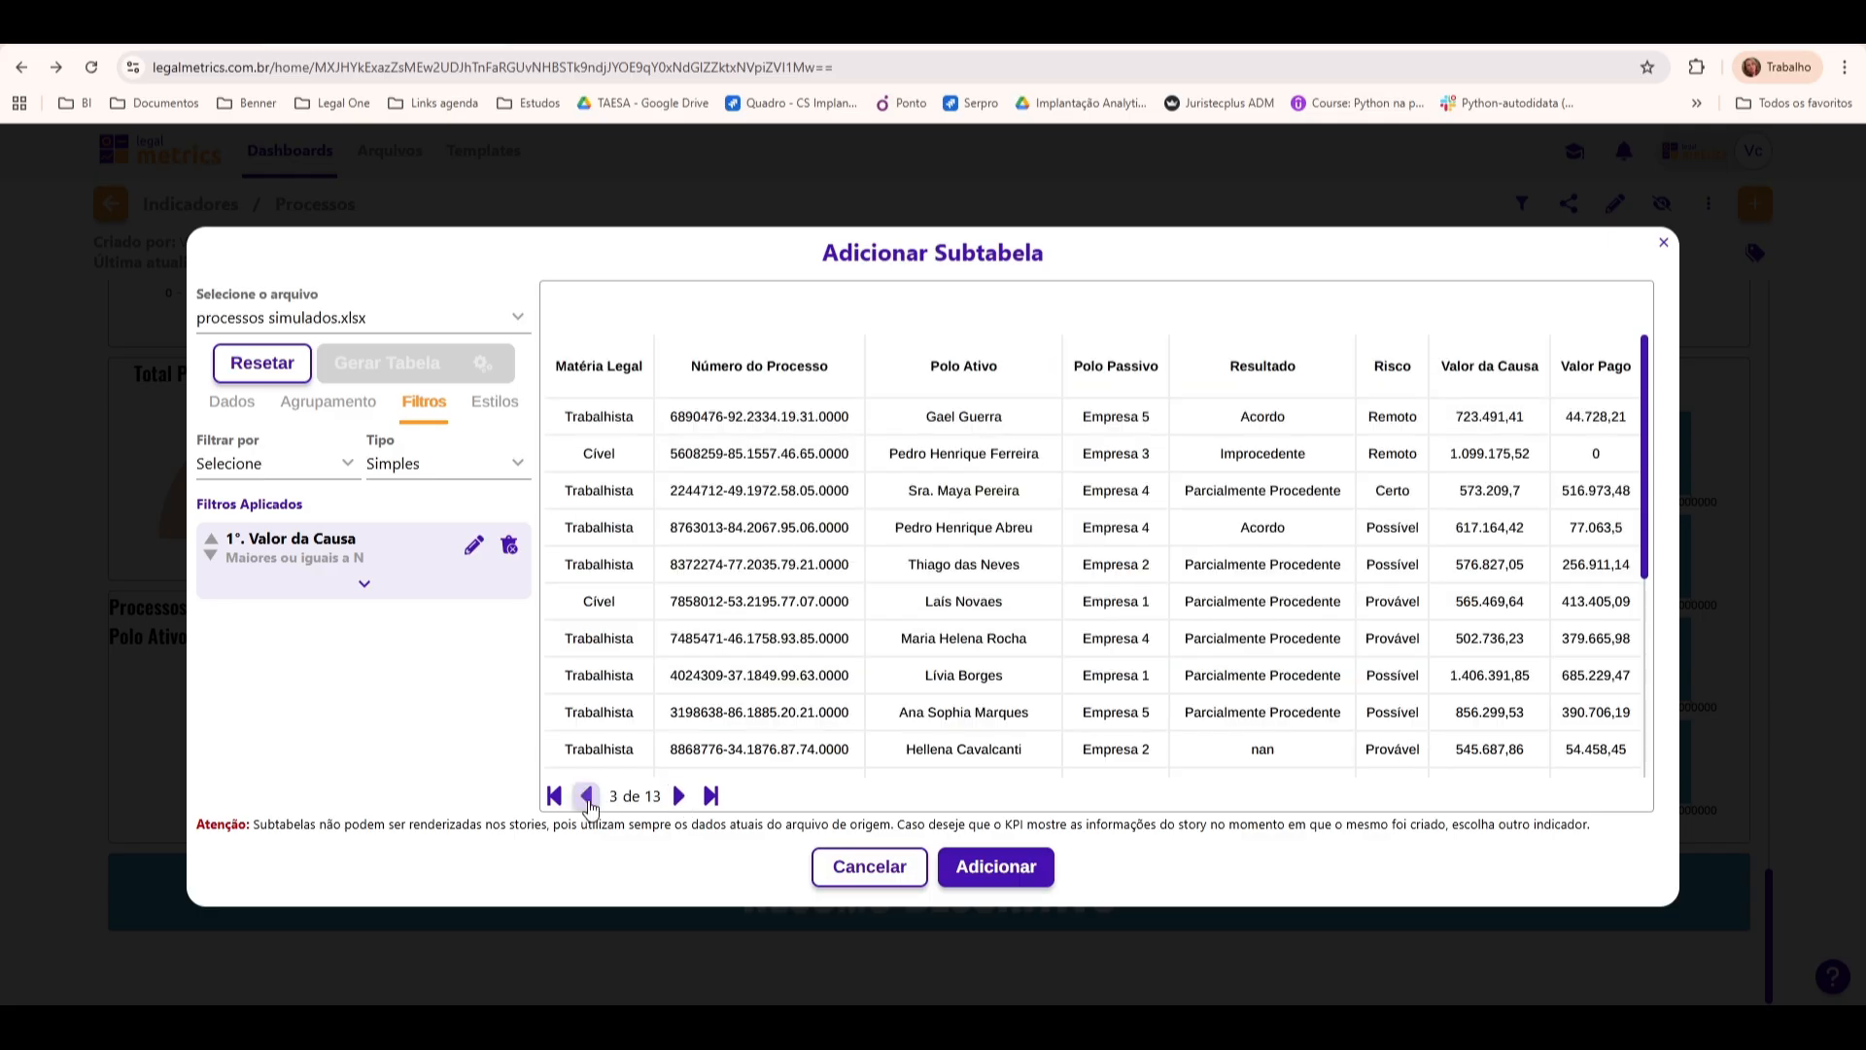
Delete the Valor da Causa filter and regenerate the table
click(508, 544)
click(389, 363)
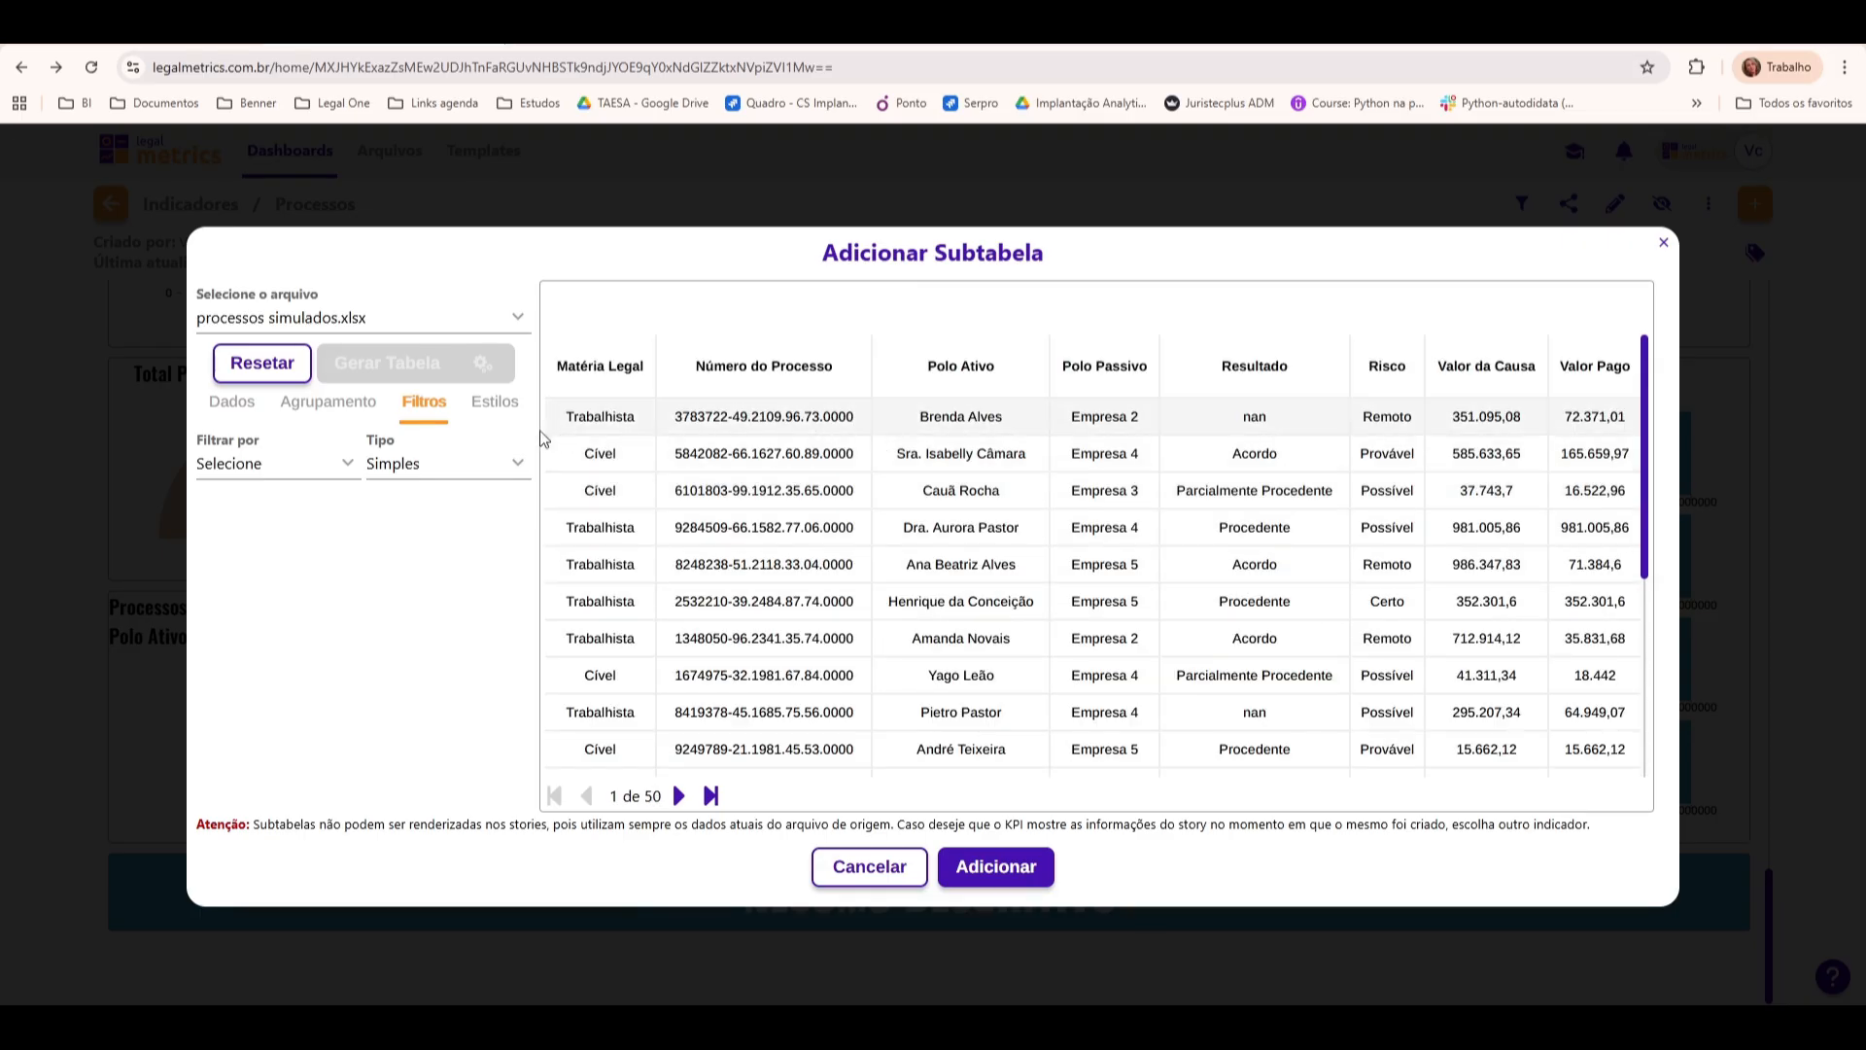
Title the subtable Resumo Descritivo and set the title font to Oswald
click(494, 411)
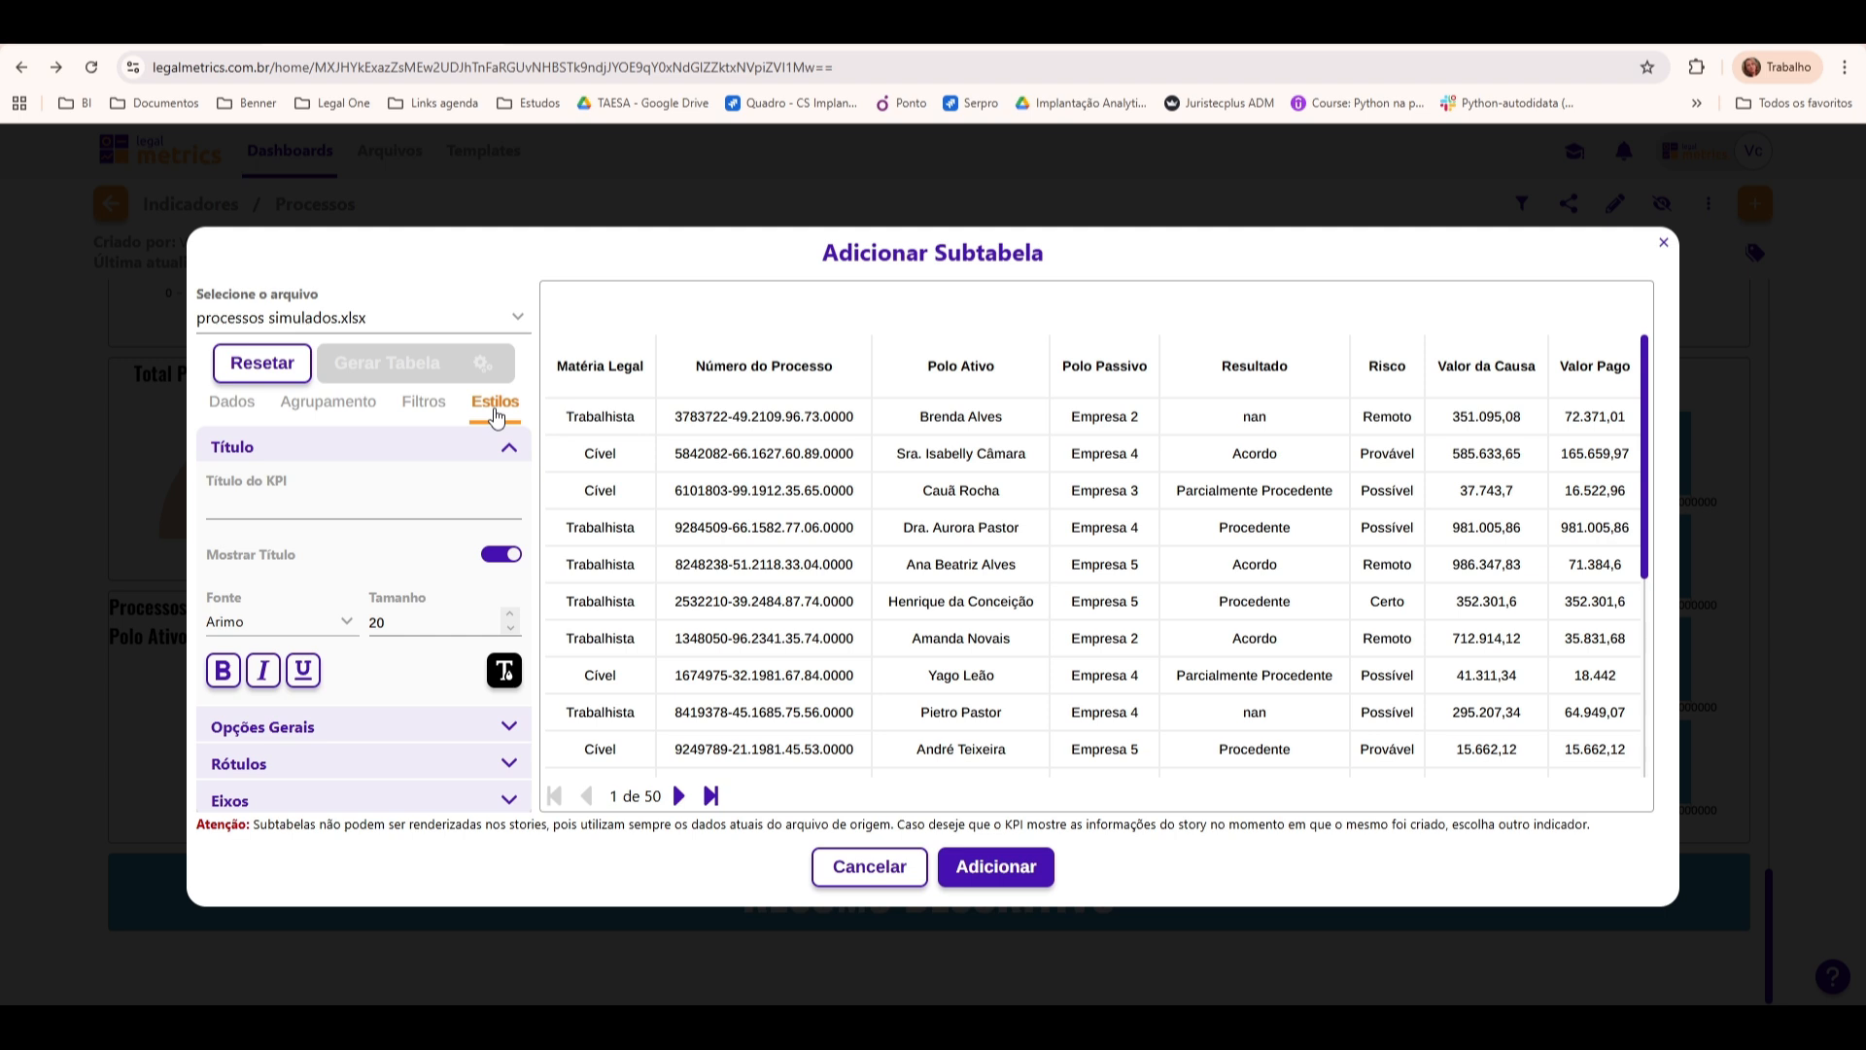
click(486, 506)
text(Resumo Des)
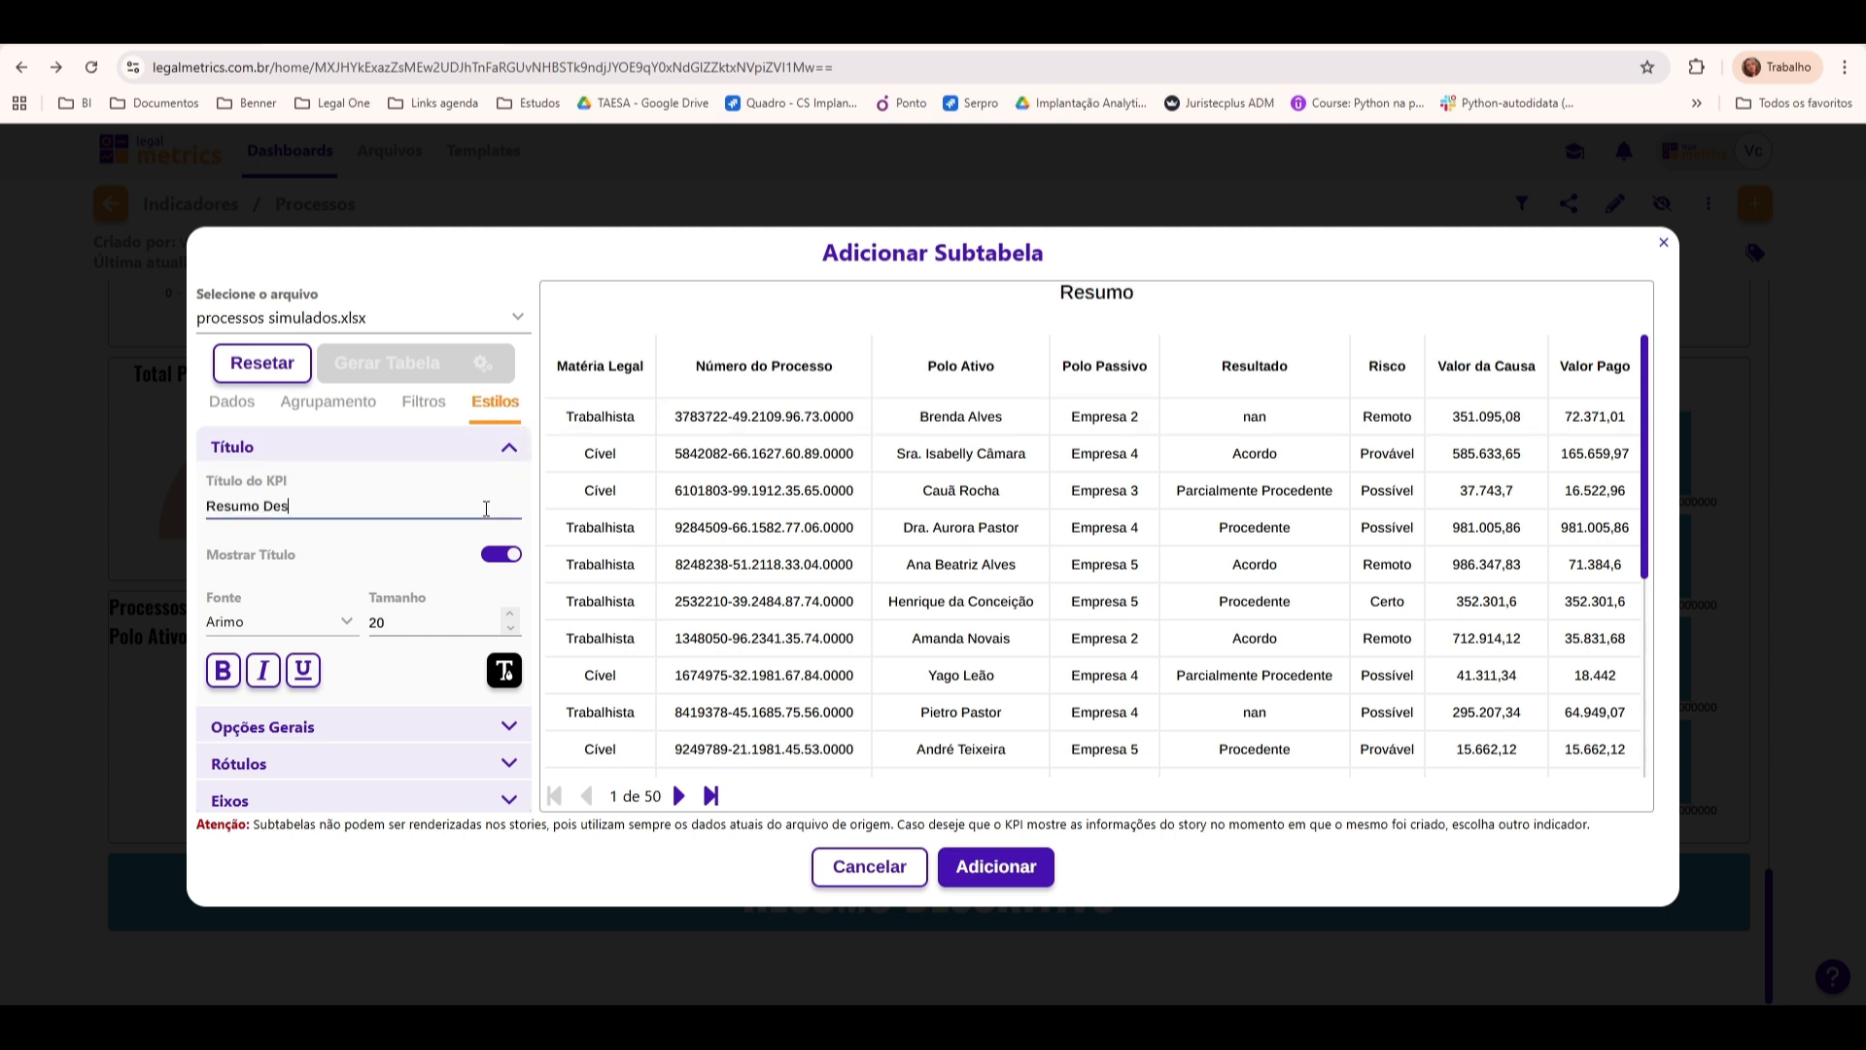
text(critivo)
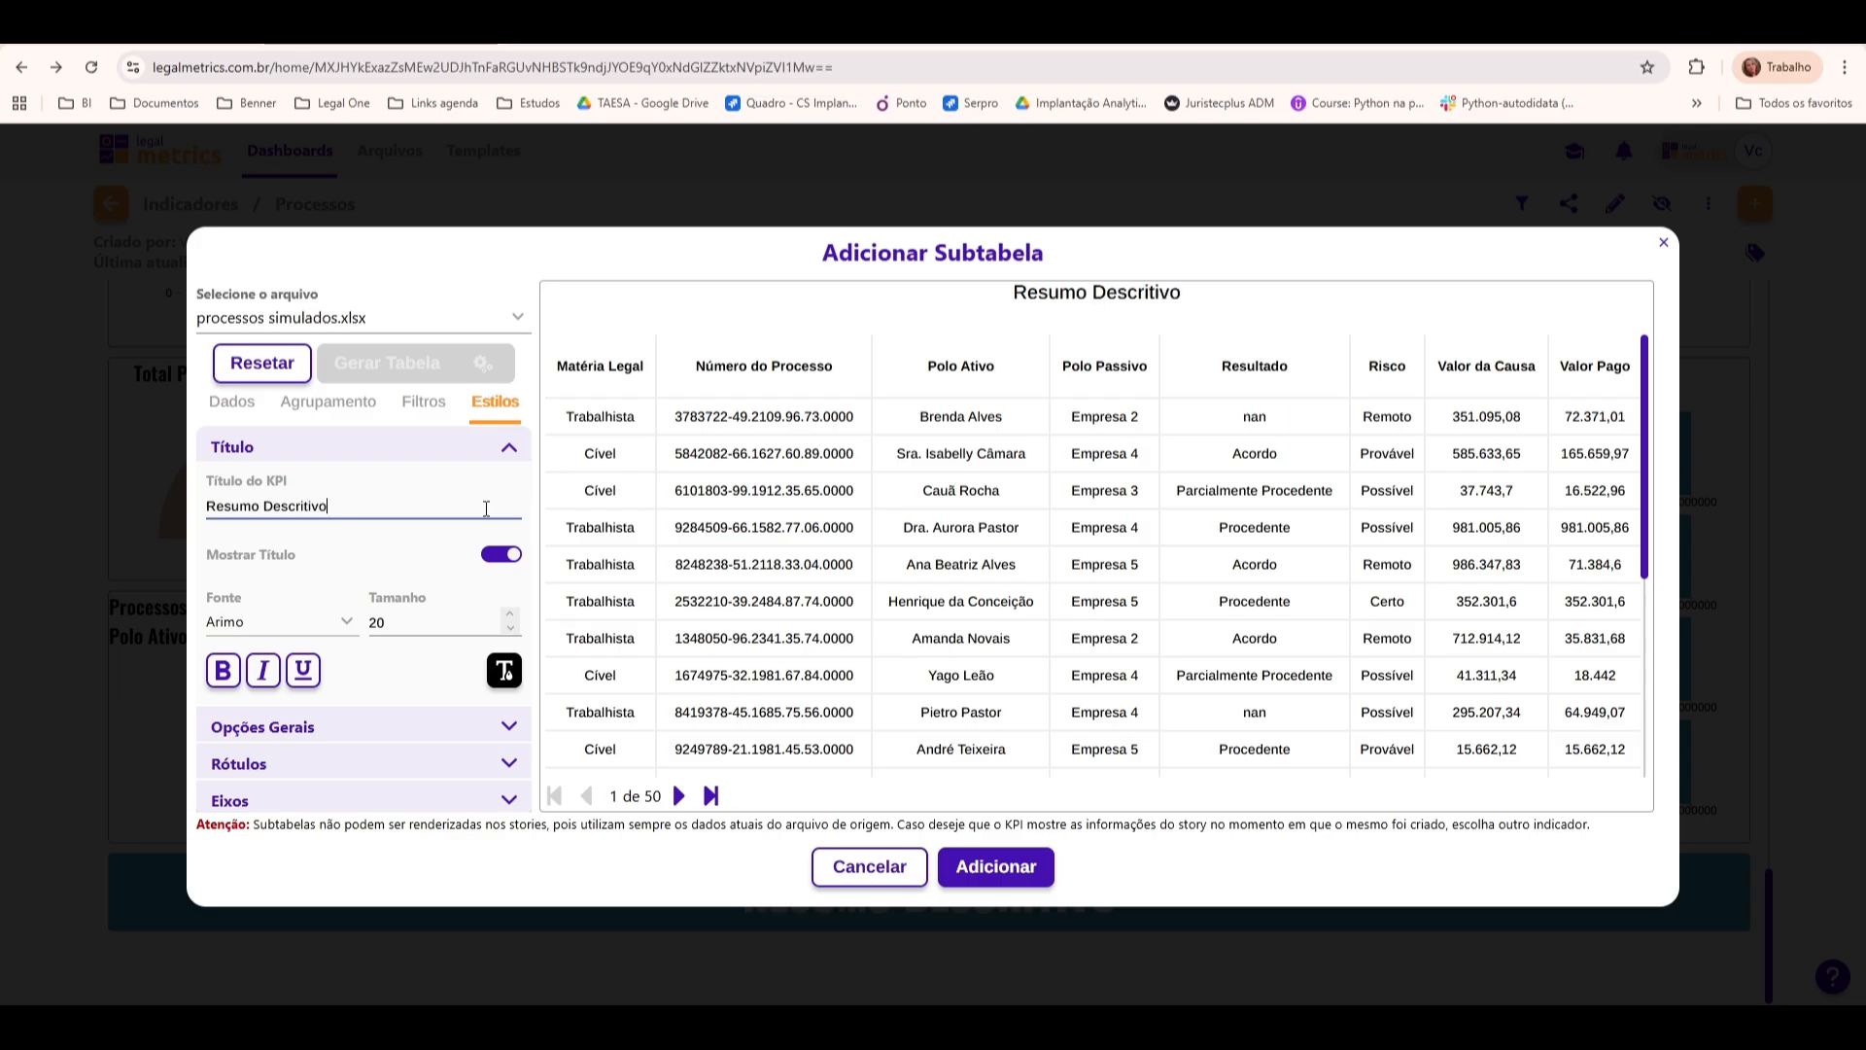
click(316, 622)
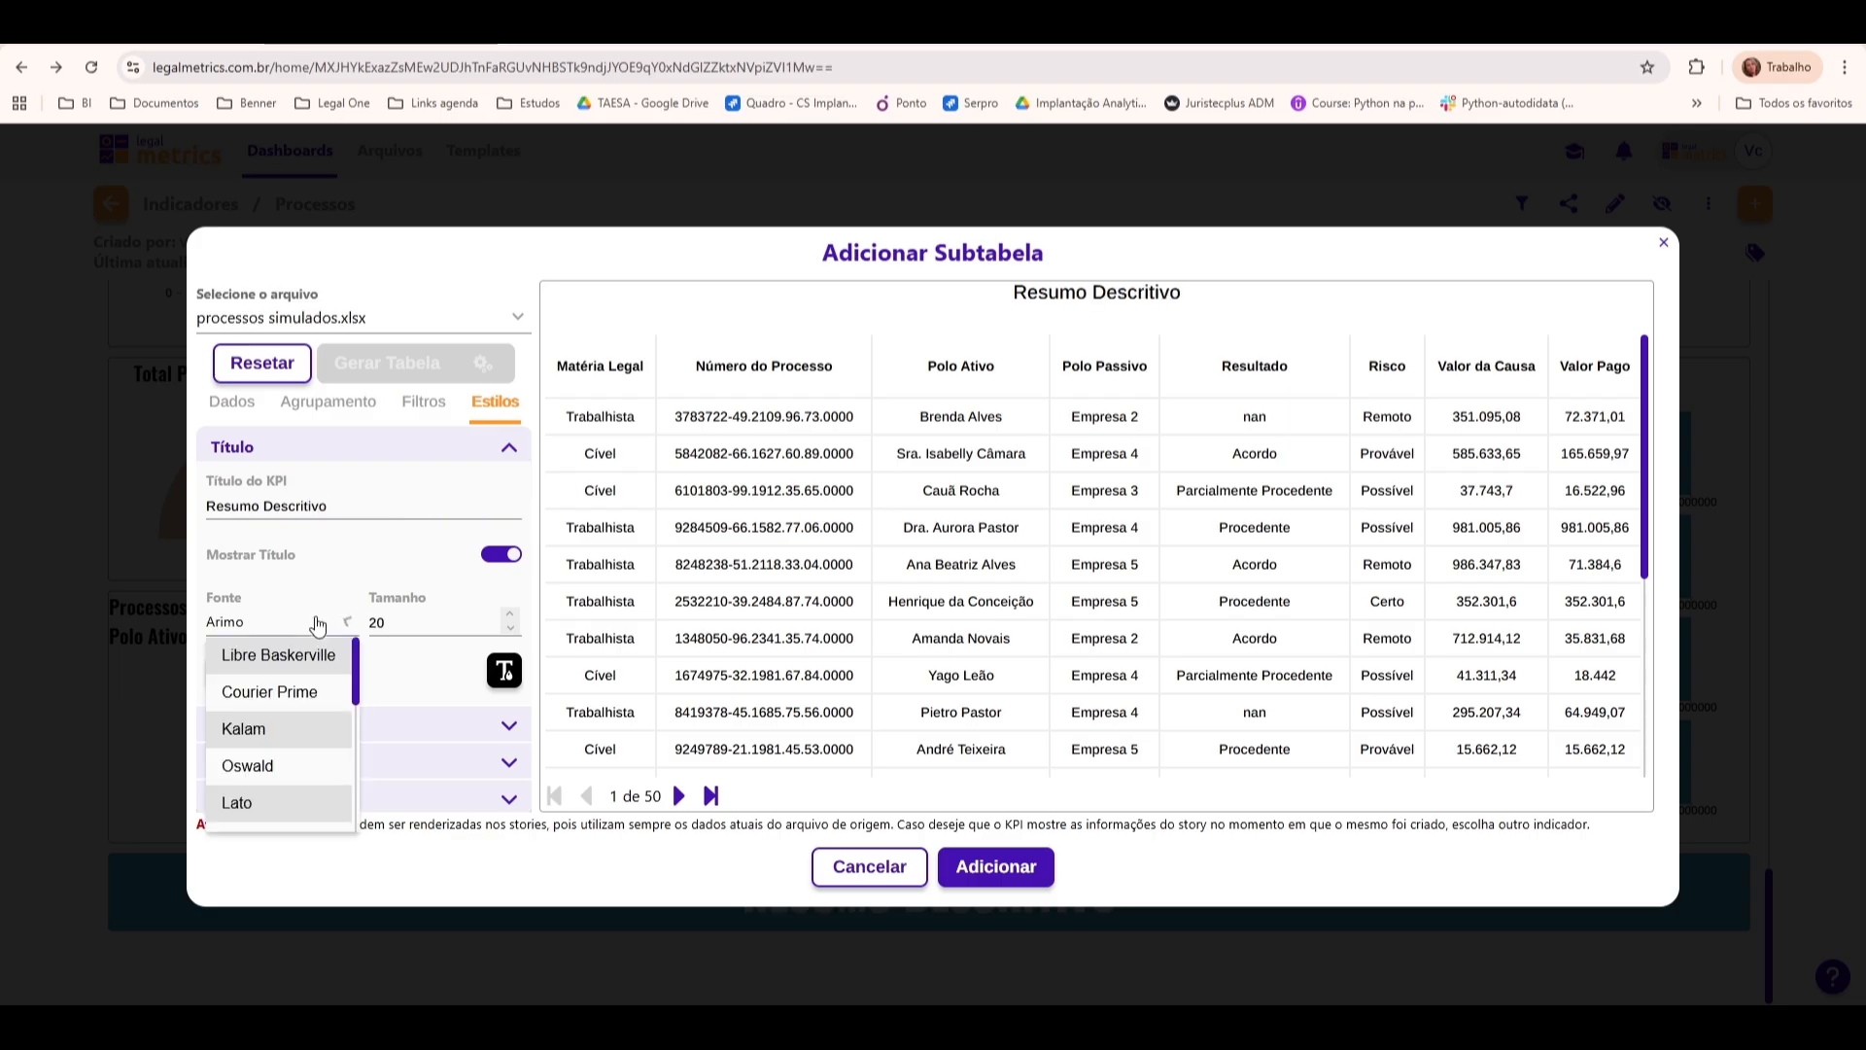
click(321, 766)
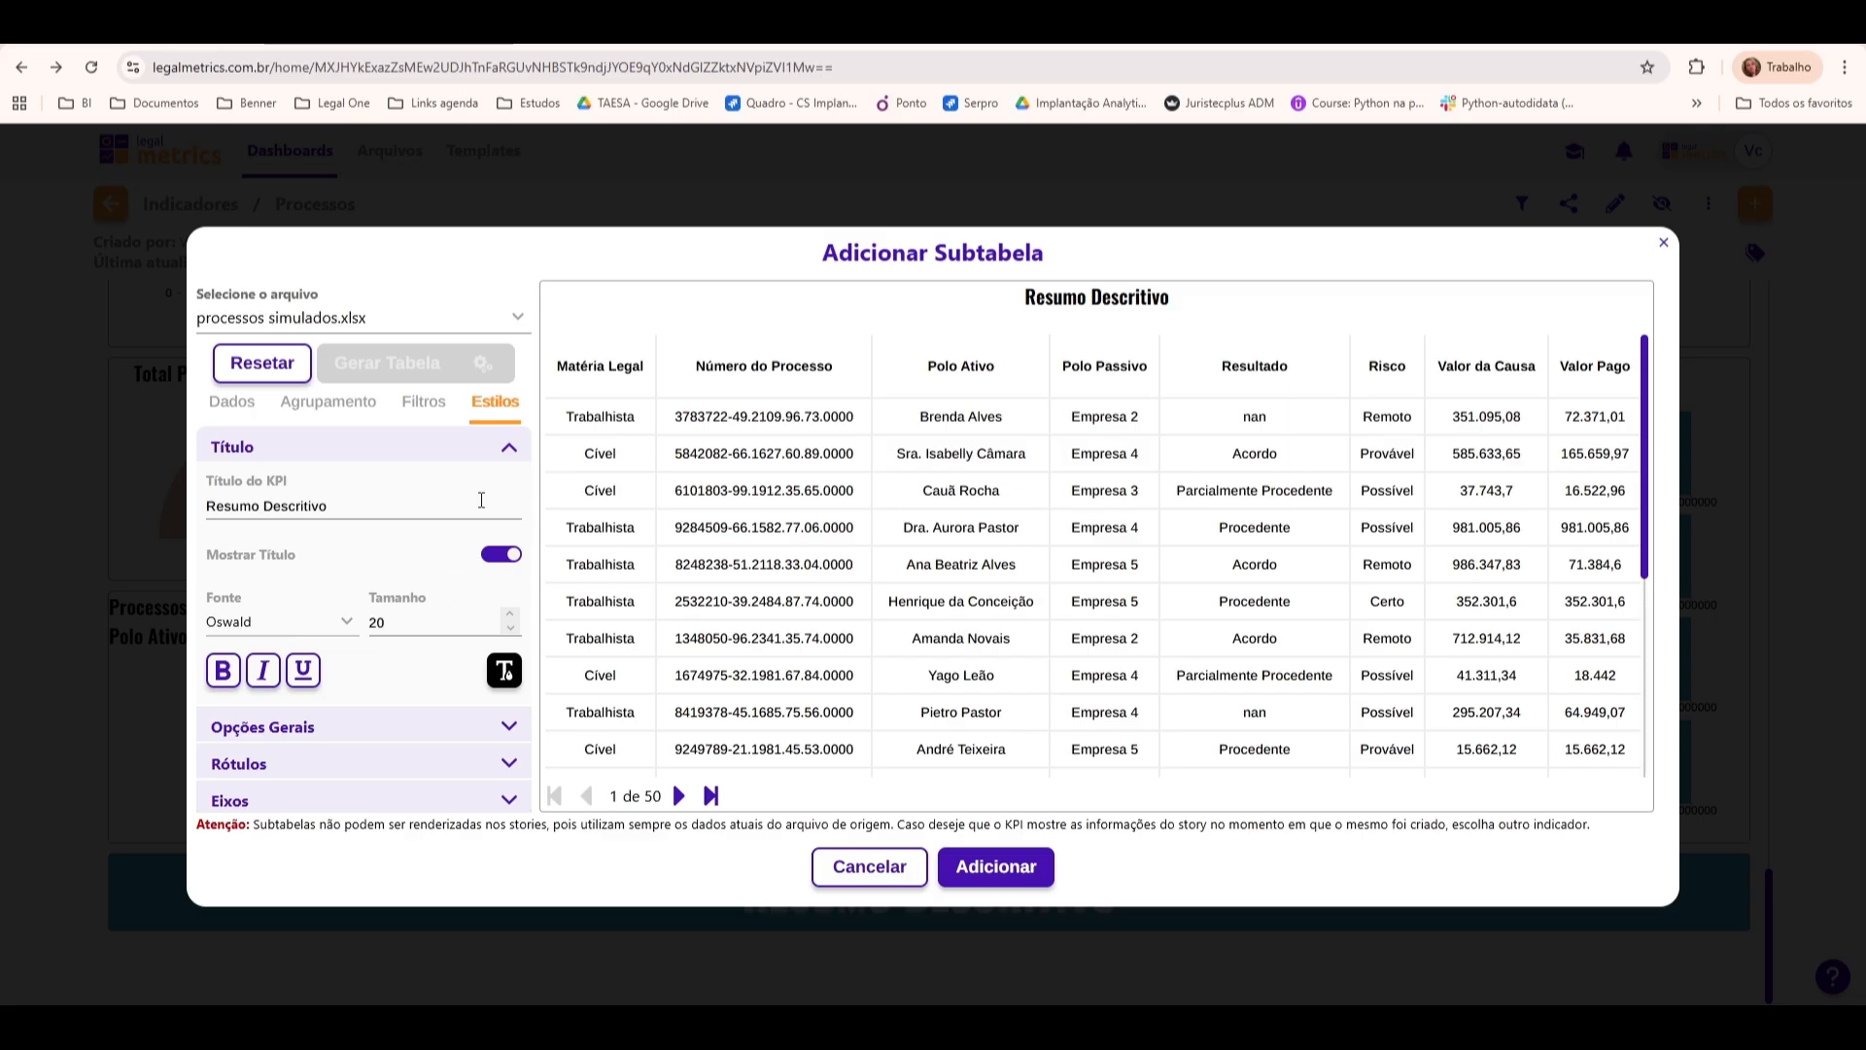
click(501, 451)
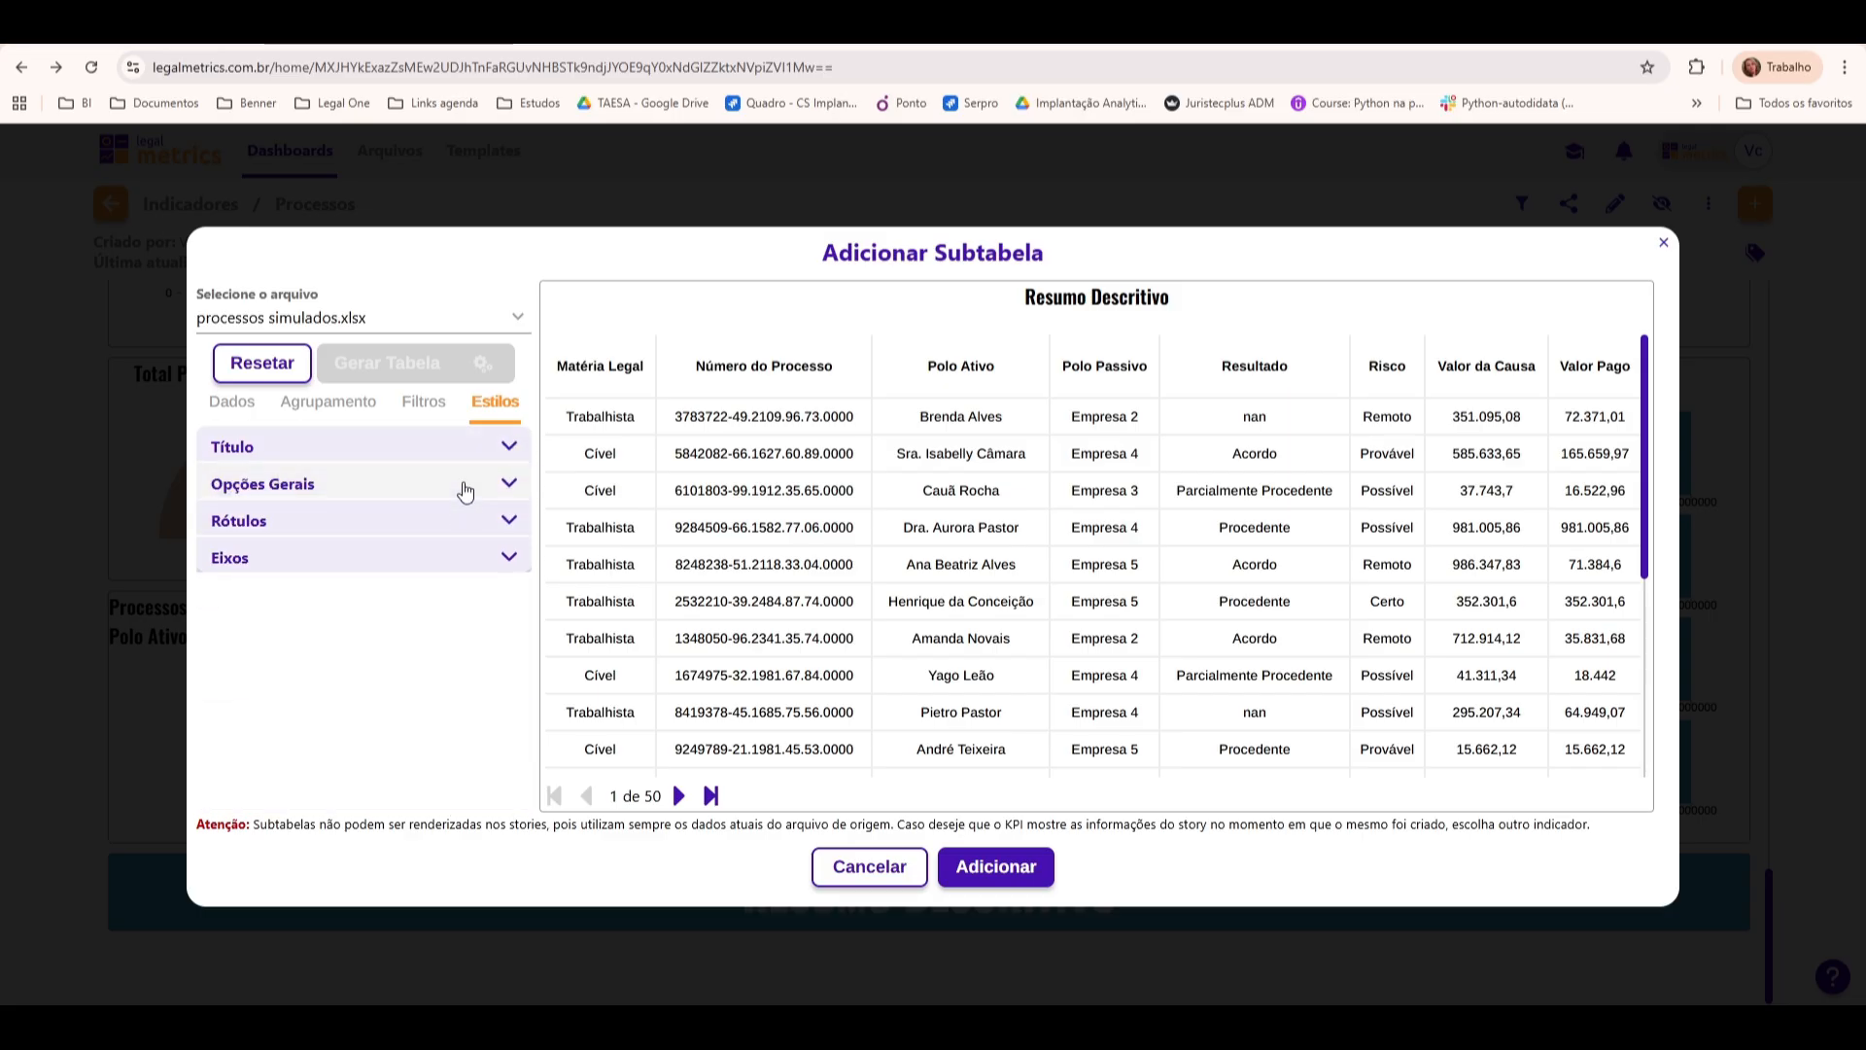
Try ordering the subtable's columns by Alfabética A-Z and by Alfabética Z-A
click(469, 491)
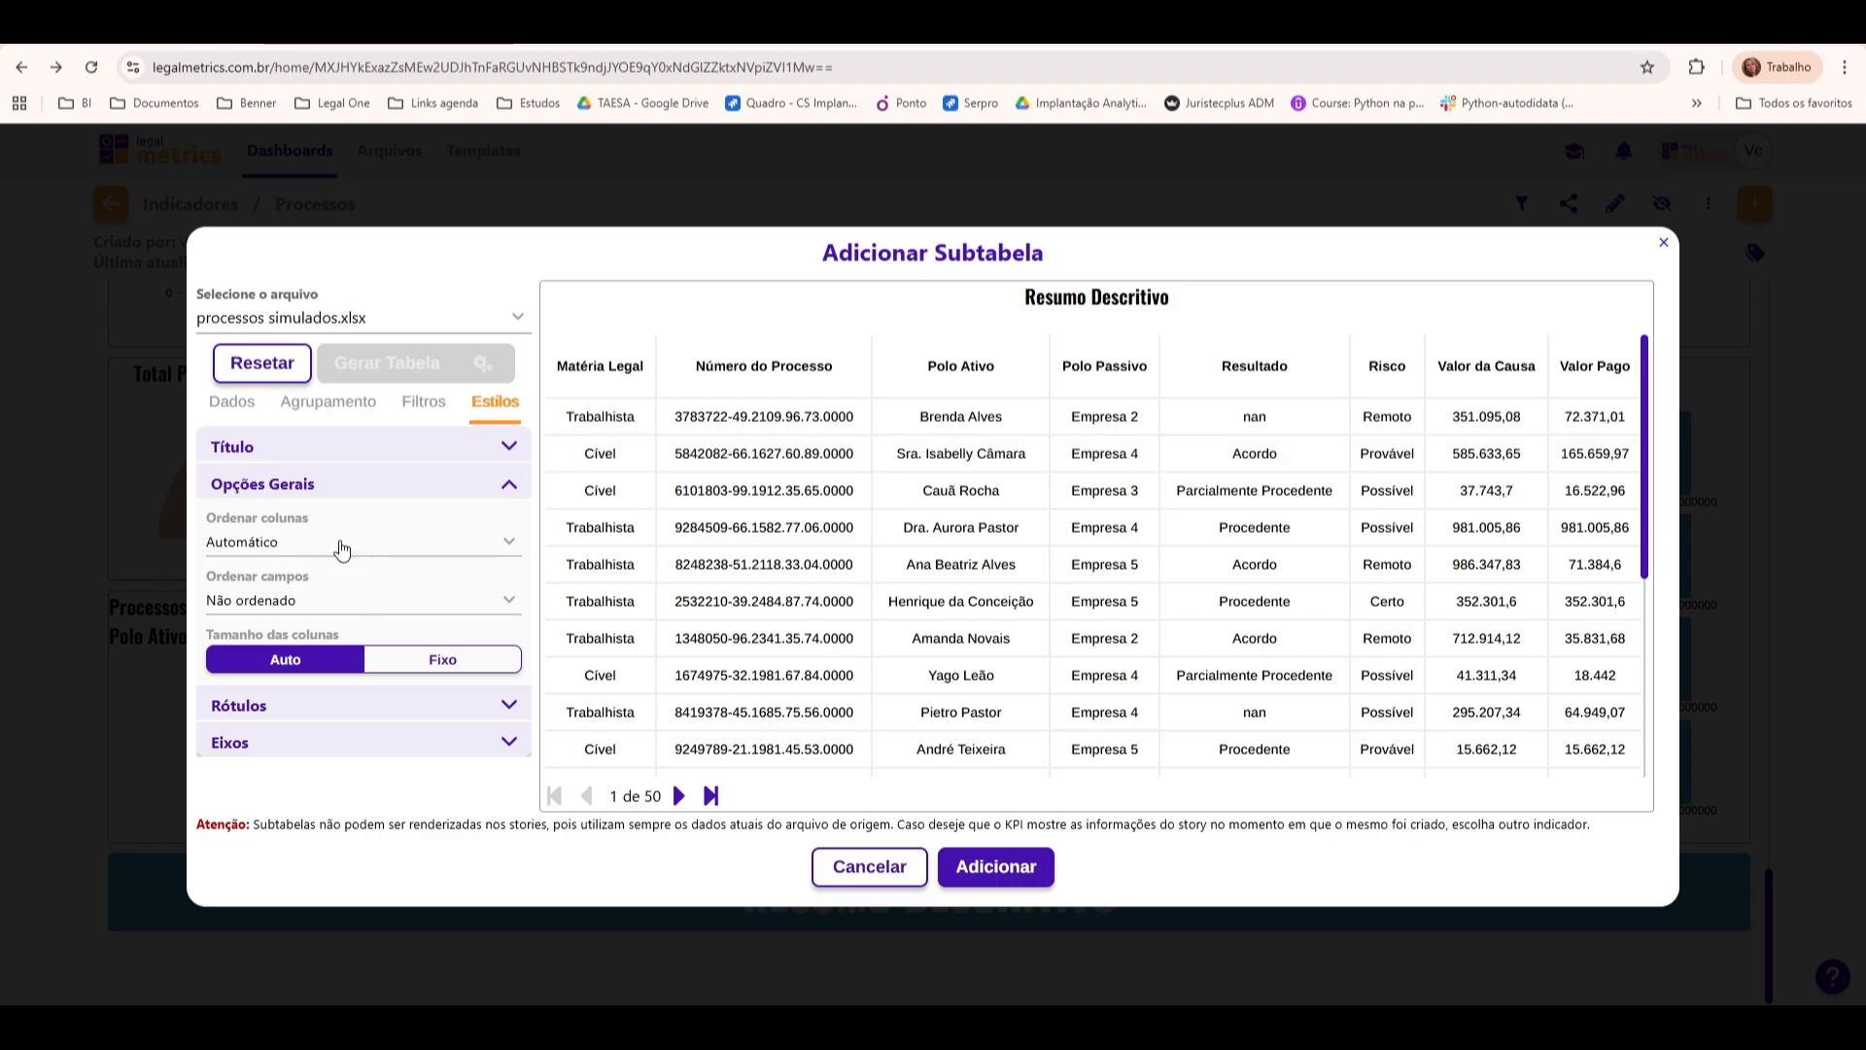
click(264, 548)
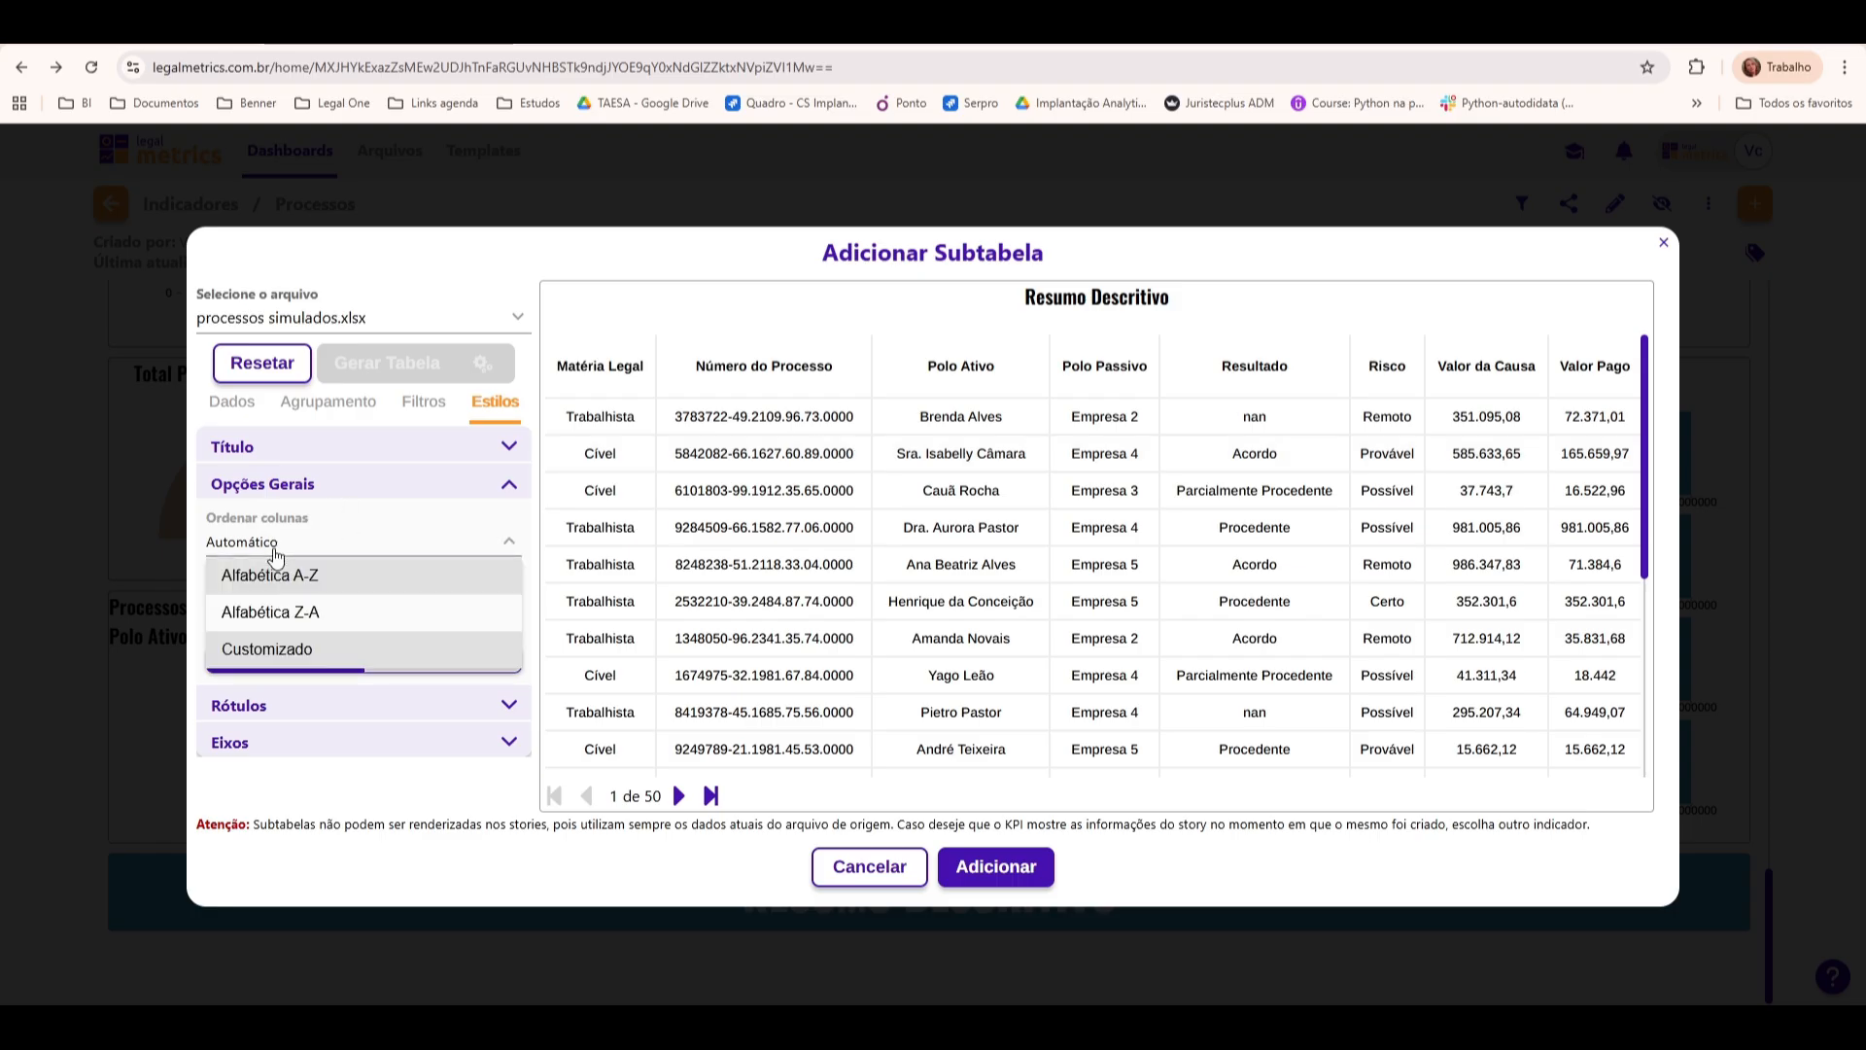
click(322, 577)
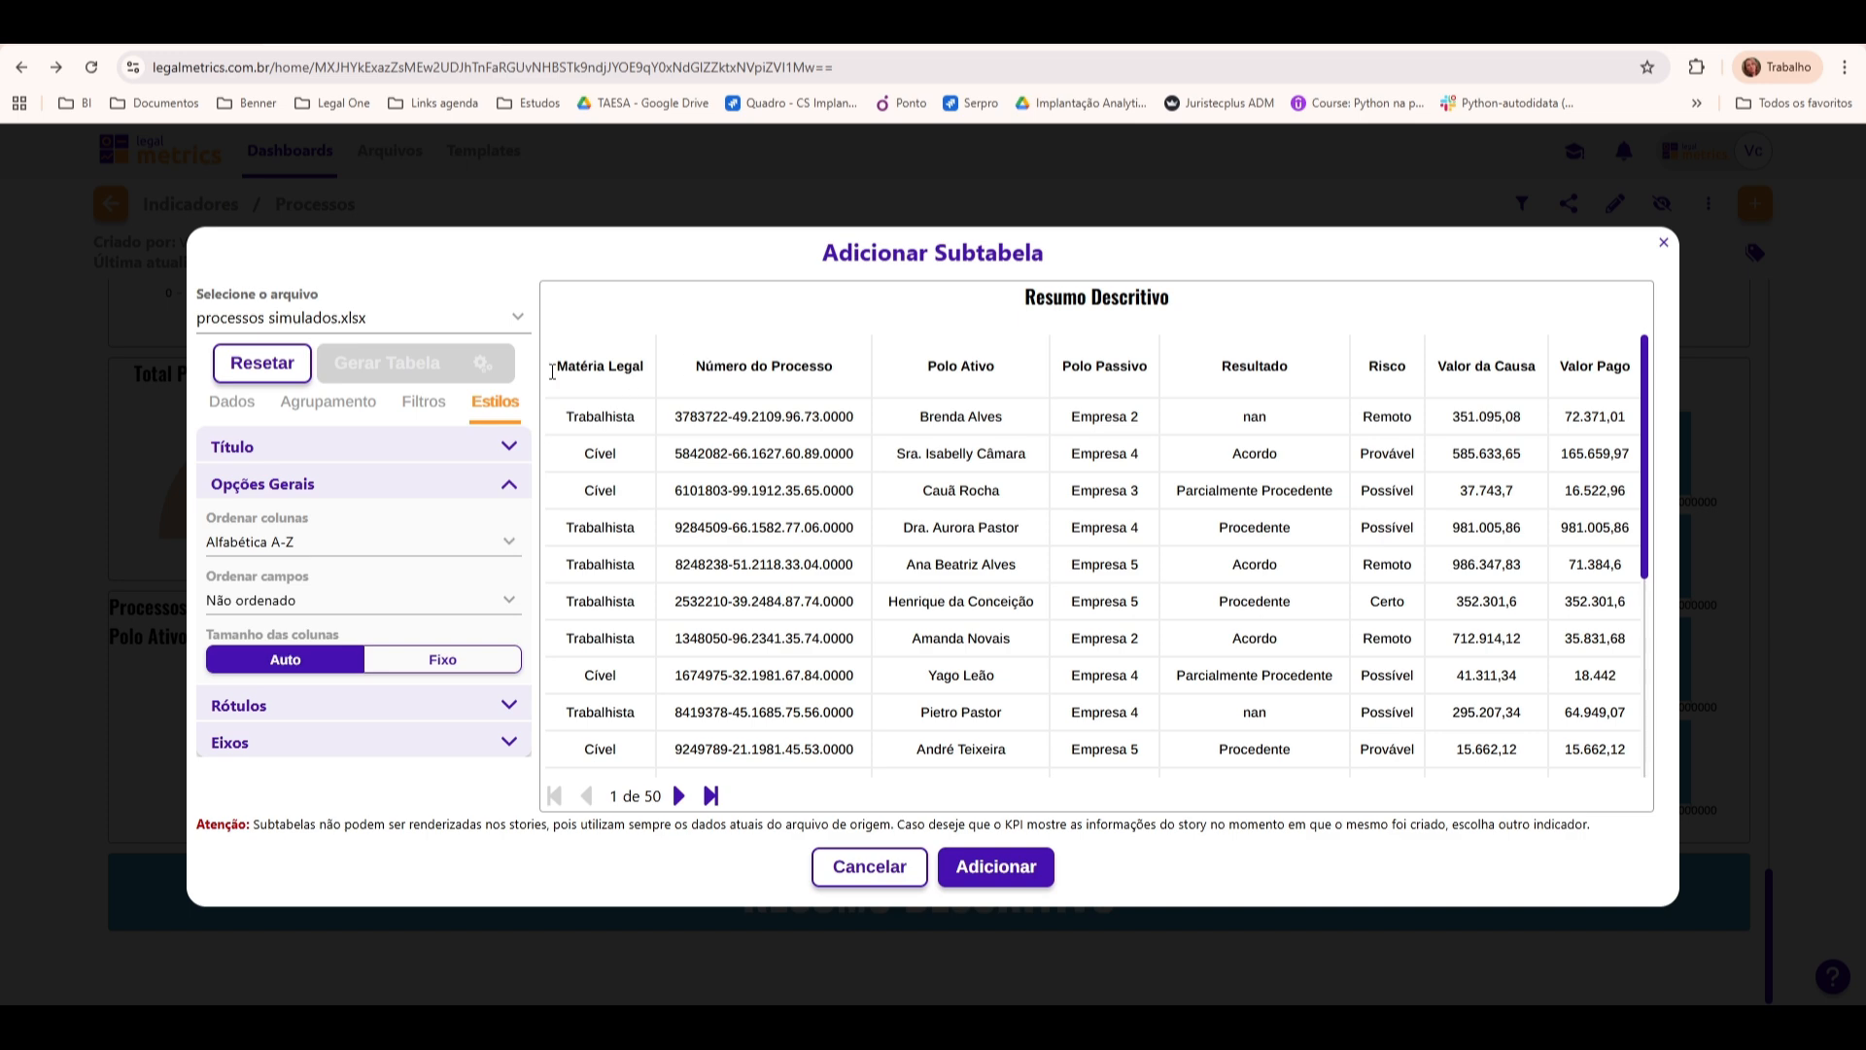
click(337, 553)
click(342, 612)
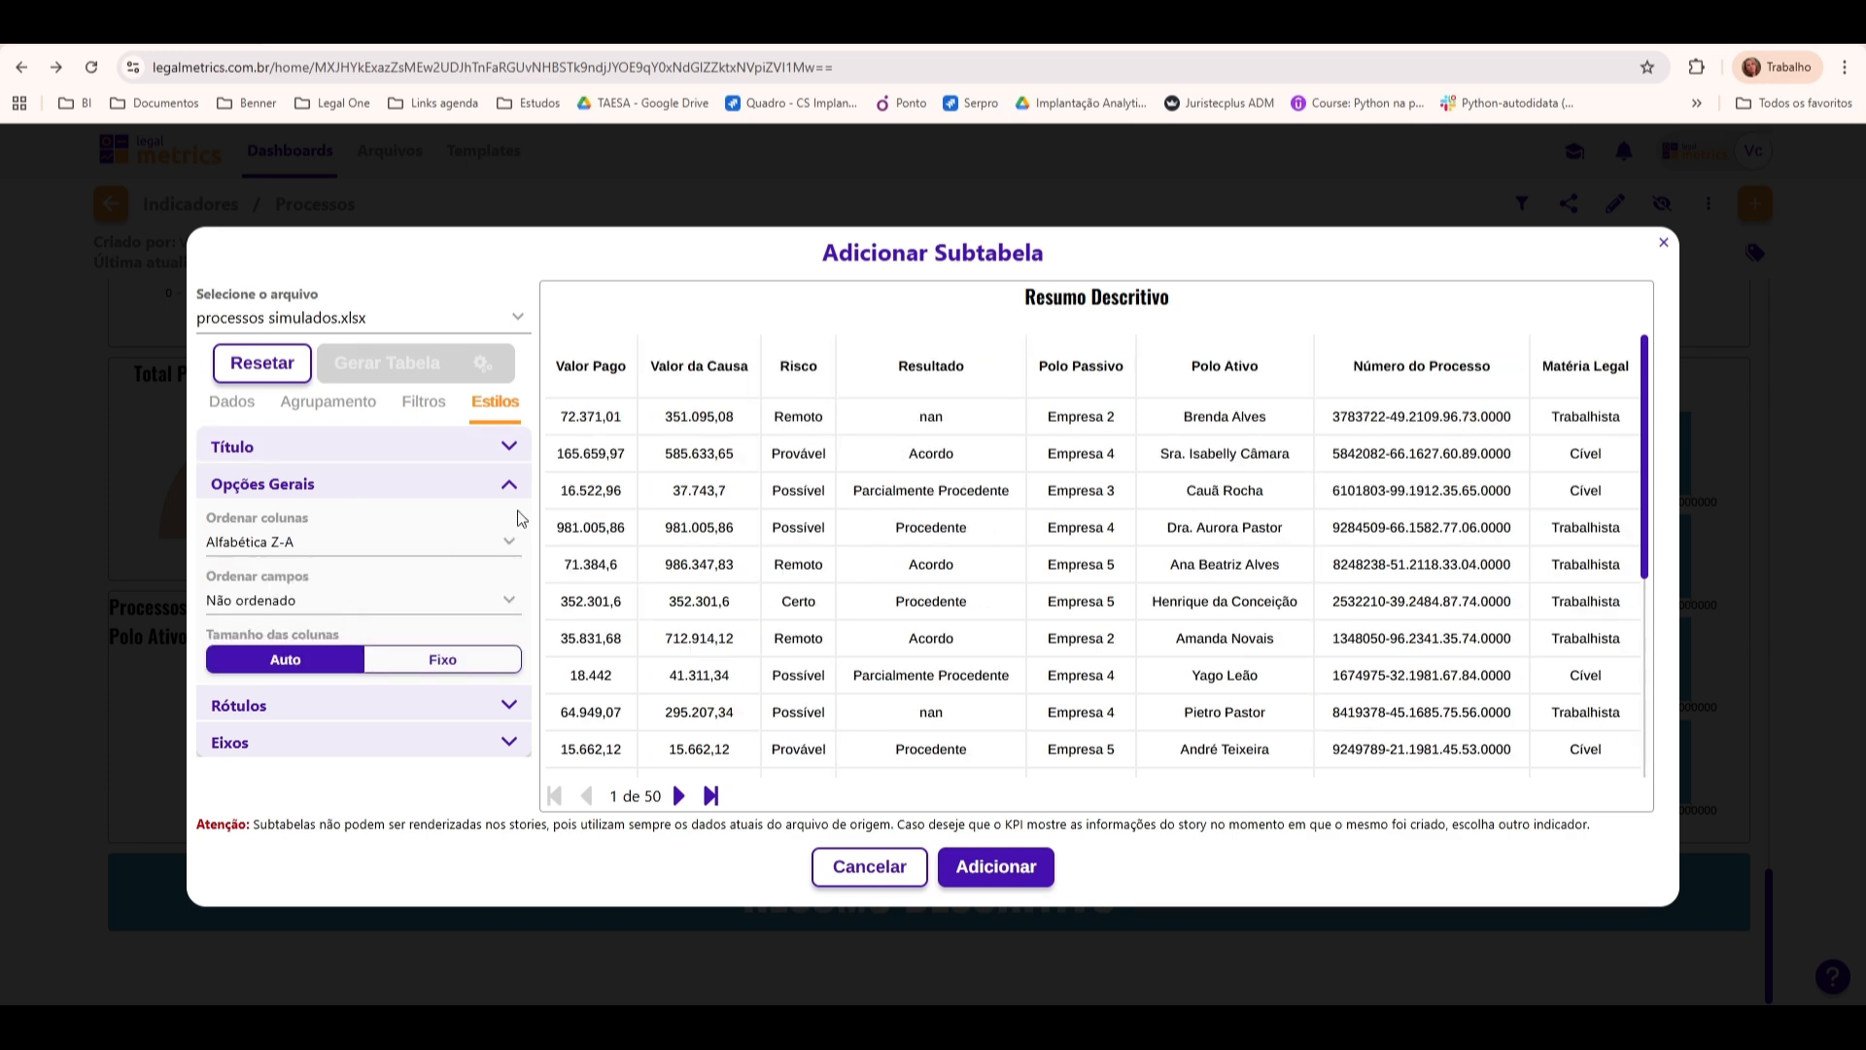
Set a custom column order: Número do Processo, Matéria Legal, Polo Passivo, Polo Ativo, Risco, Valor da Causa, Valor Pago, Resultado
click(389, 544)
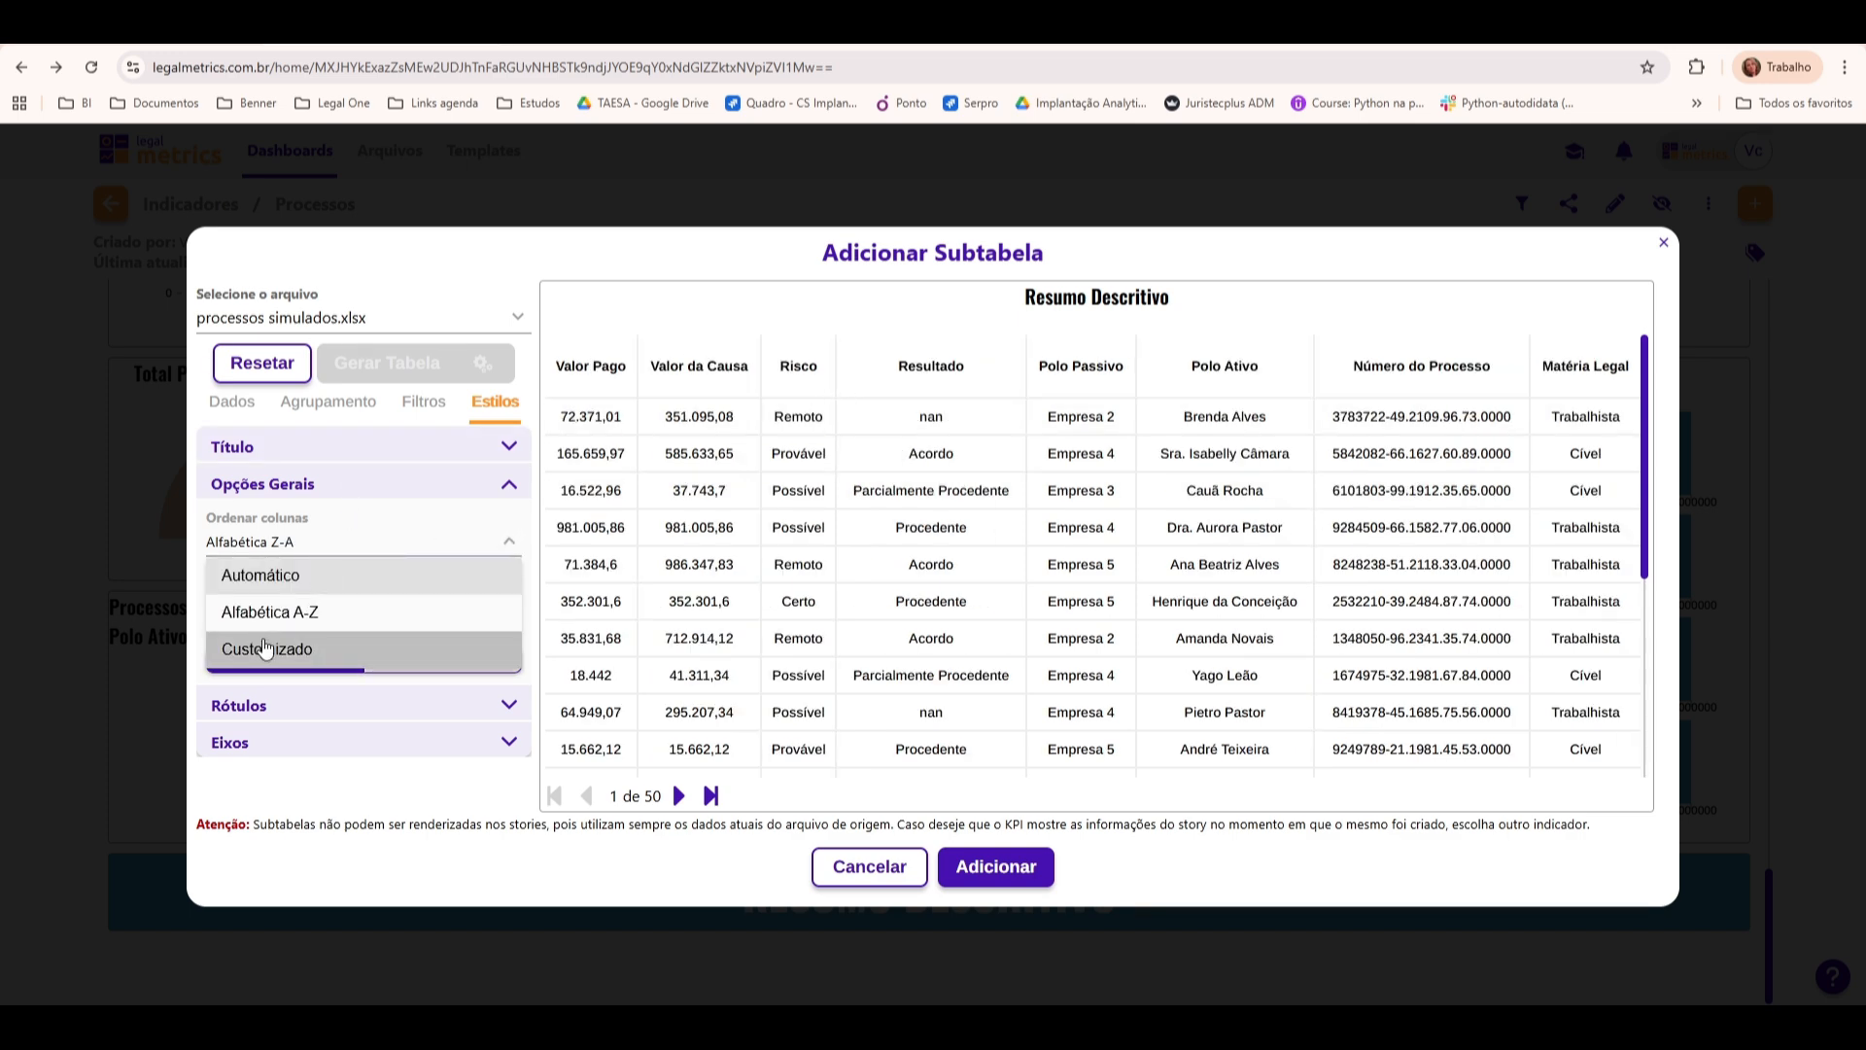
click(261, 643)
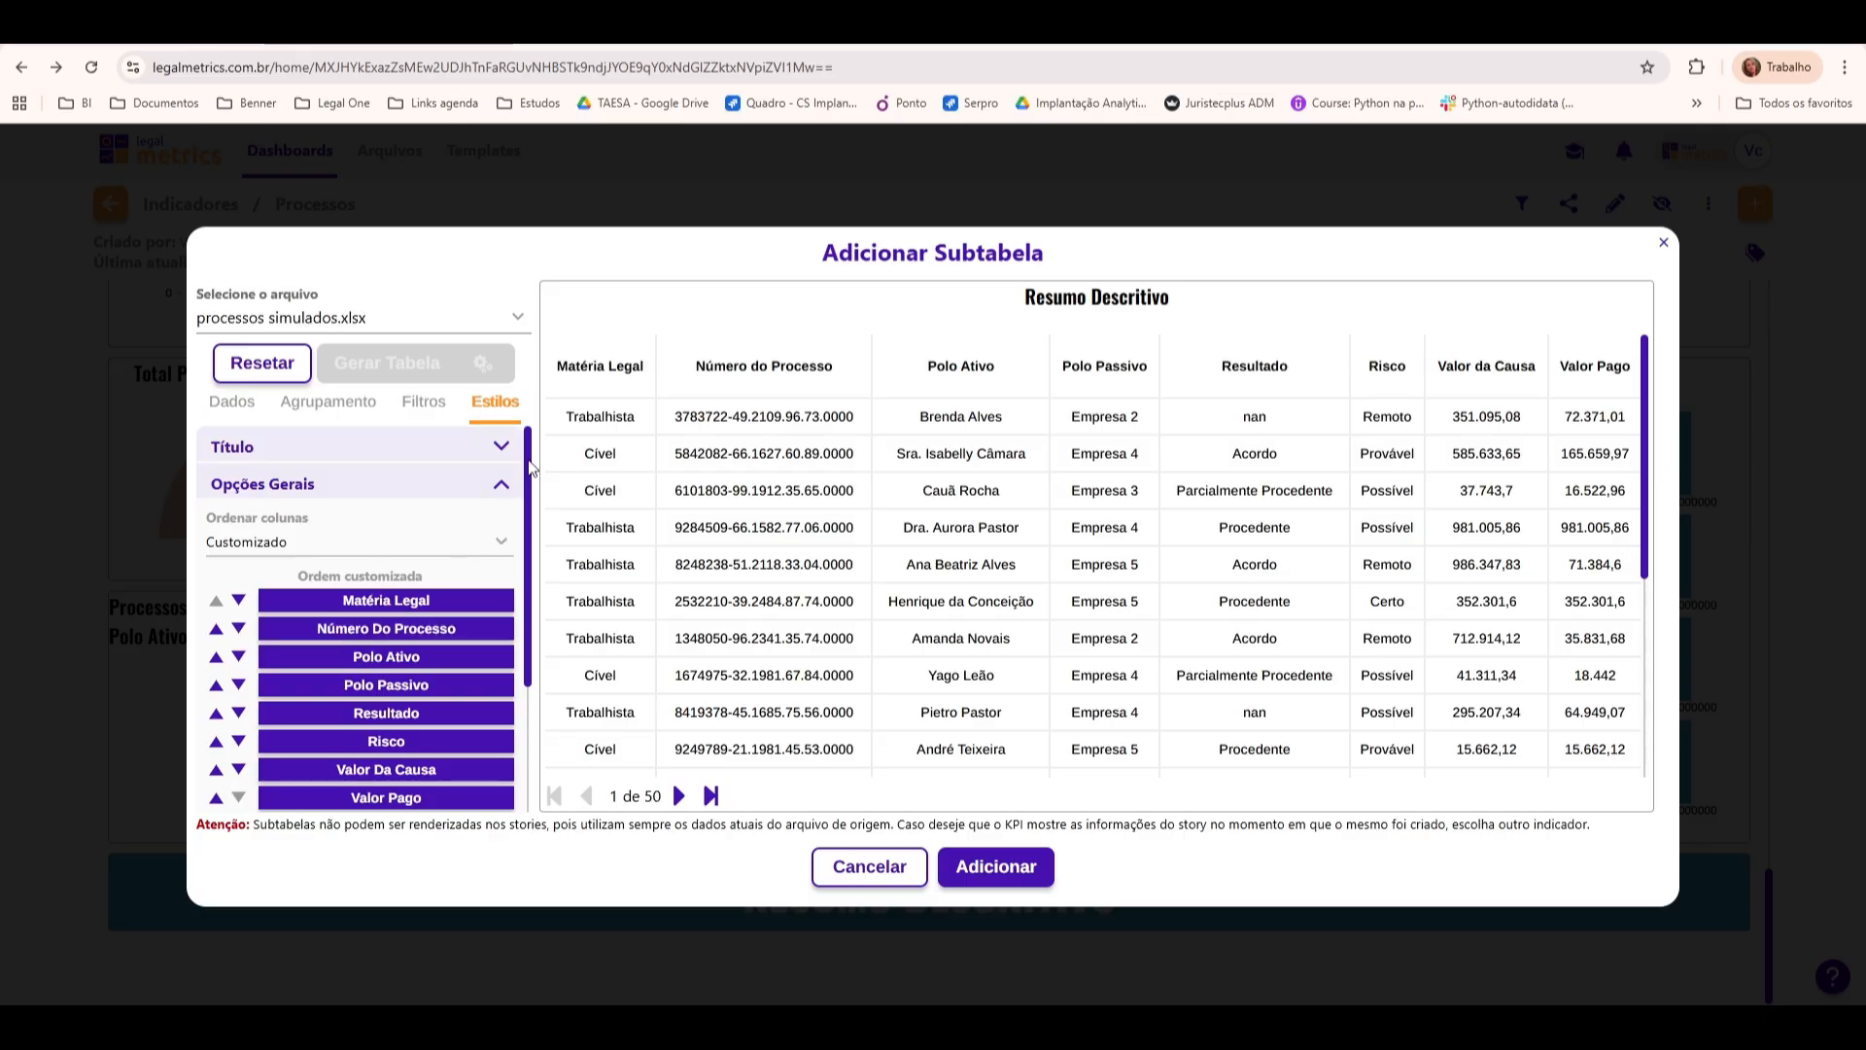
drag(528, 470, 532, 526)
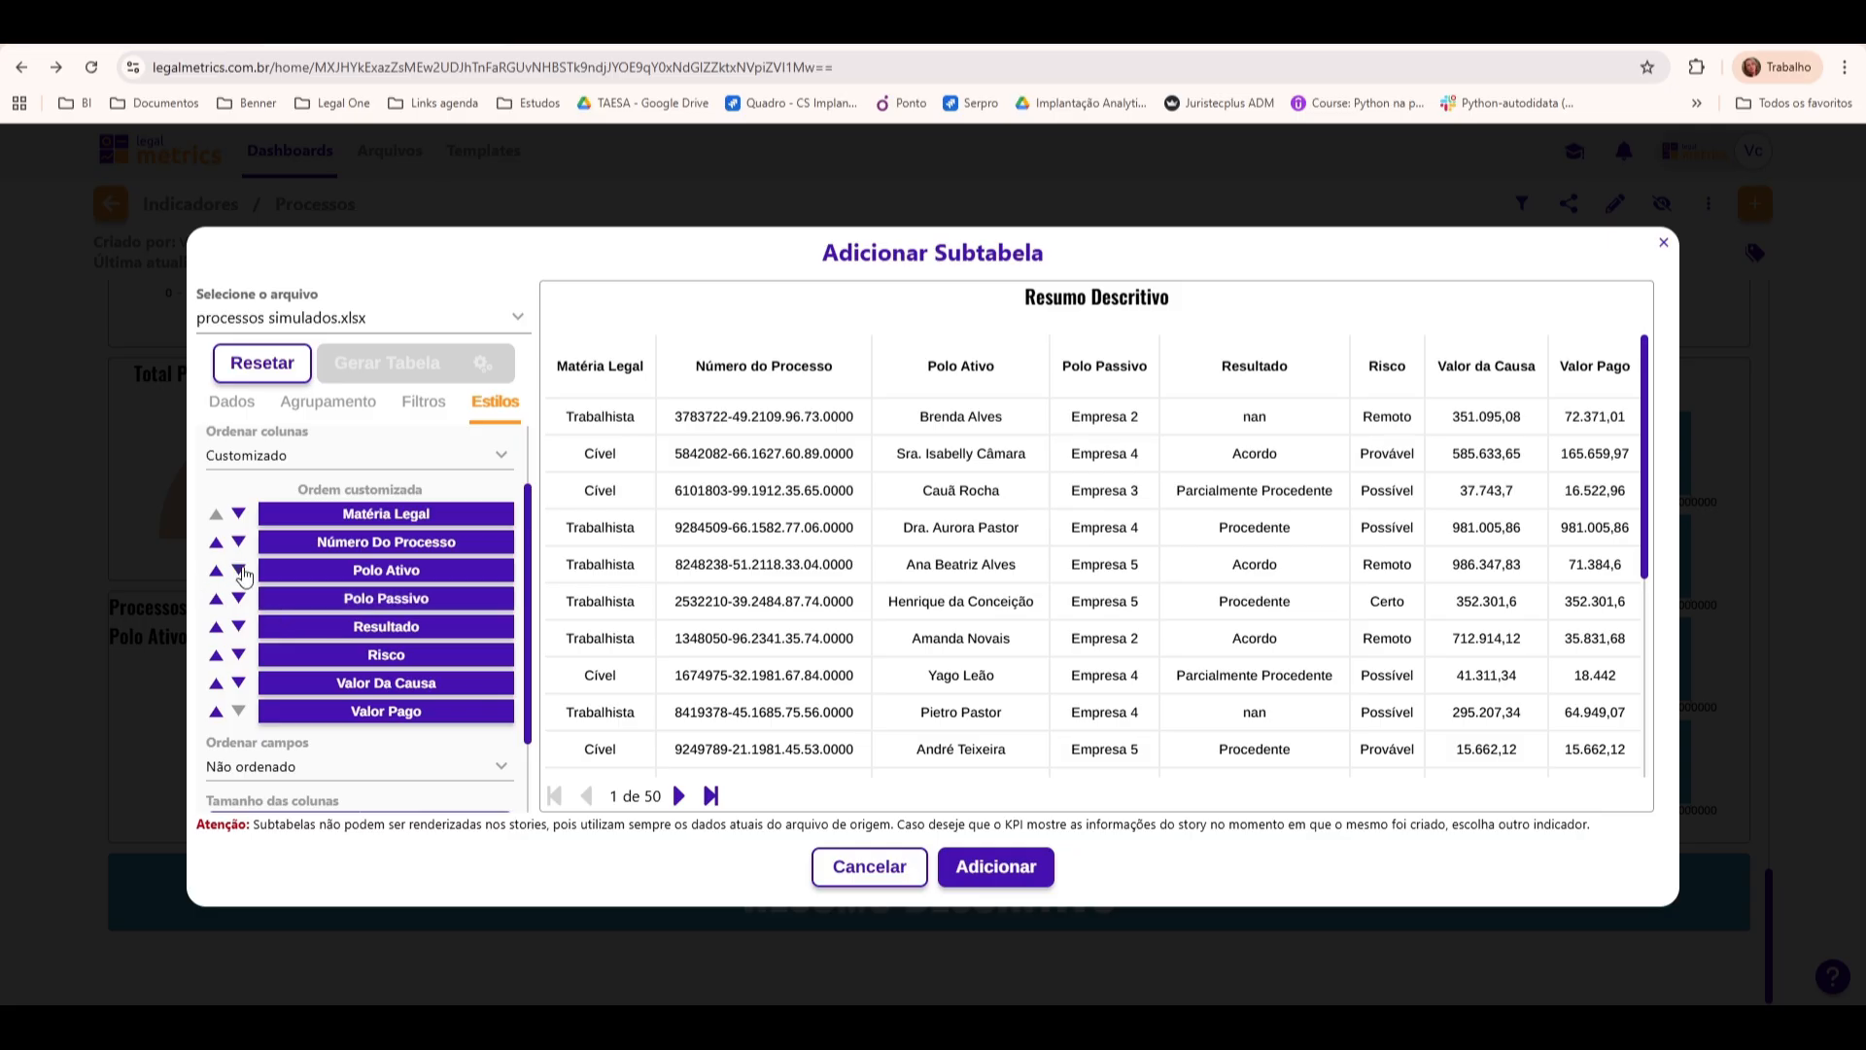
click(215, 543)
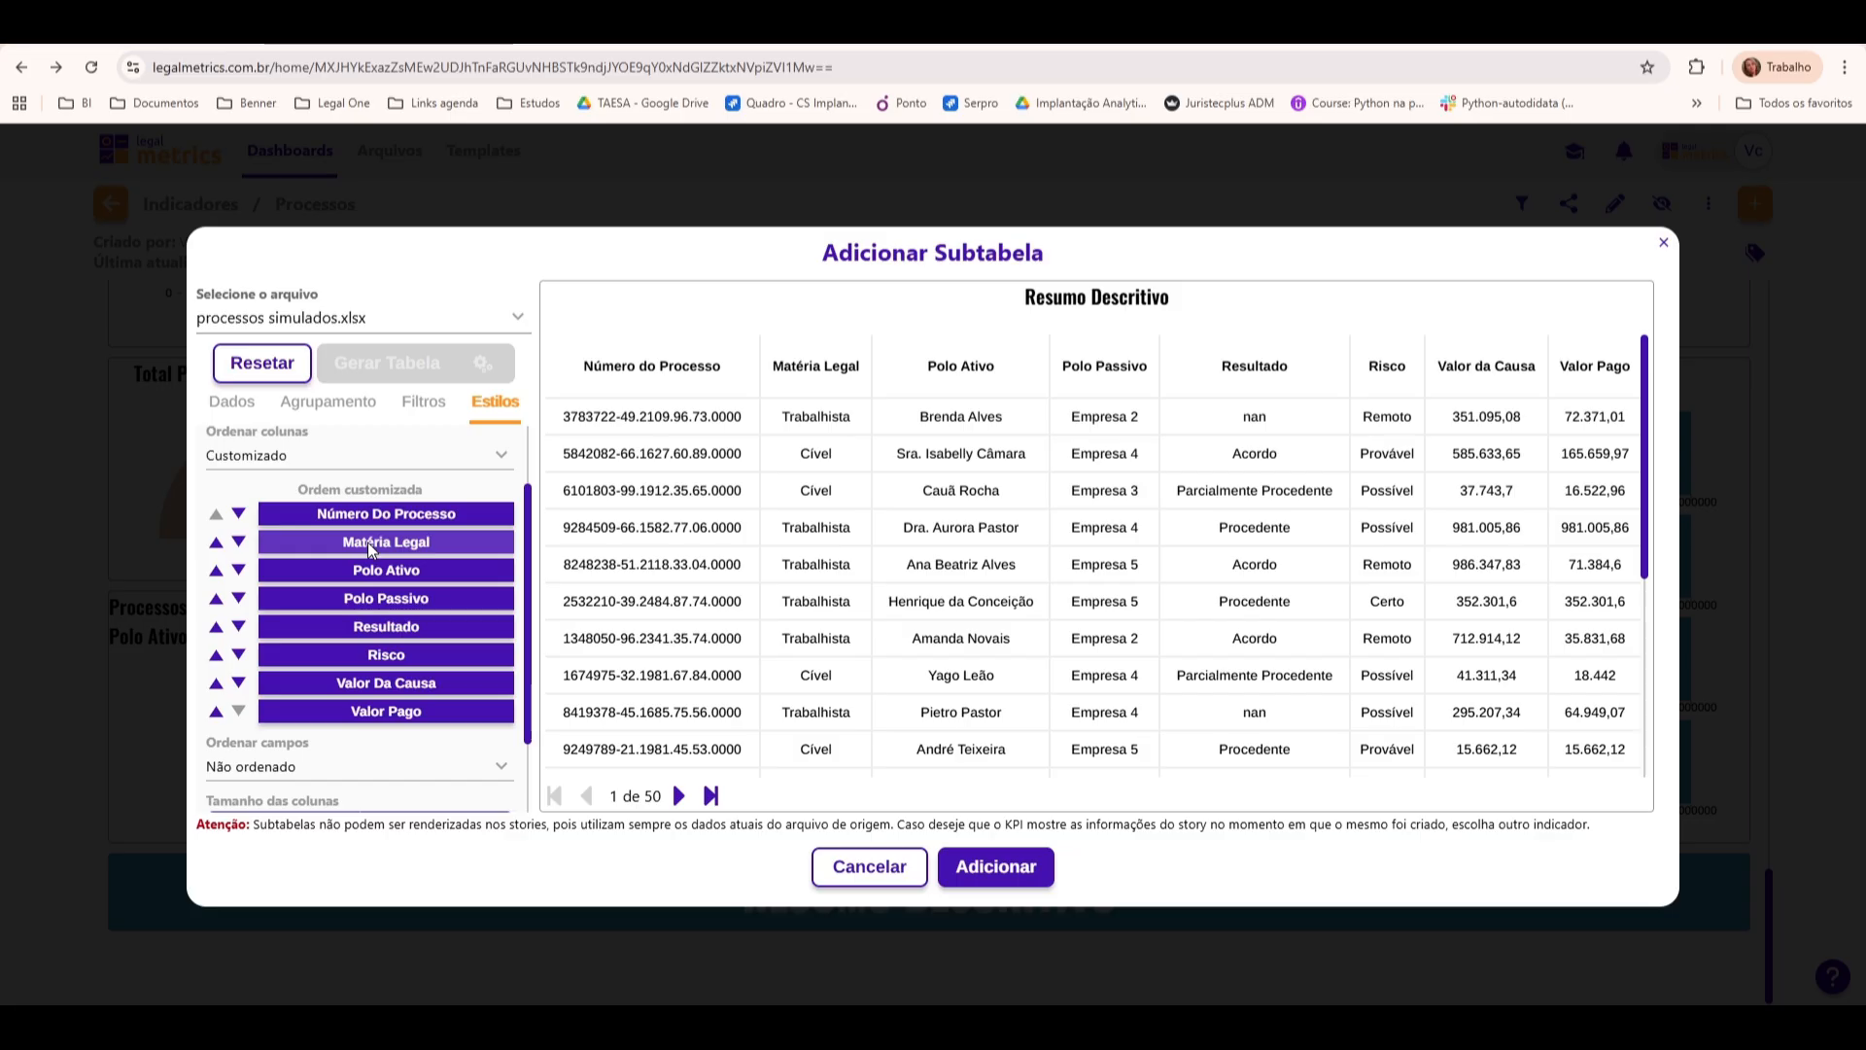
click(216, 599)
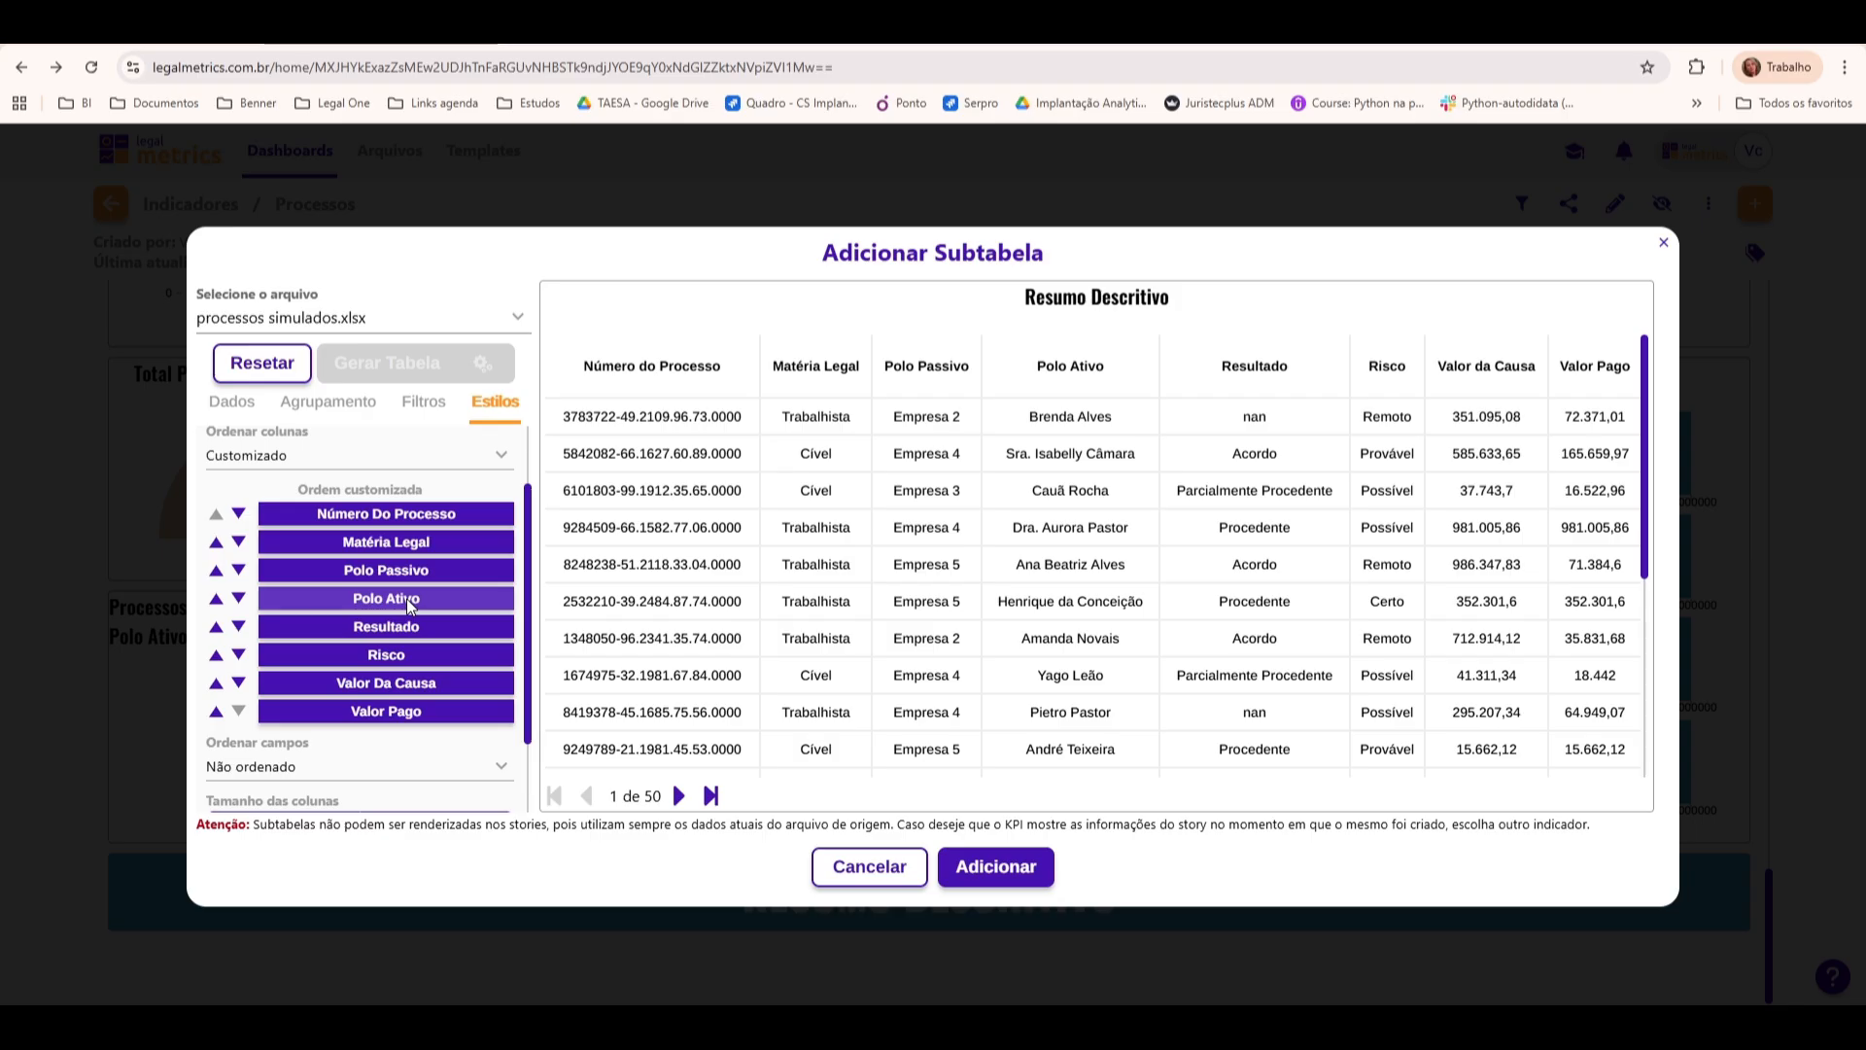
click(216, 654)
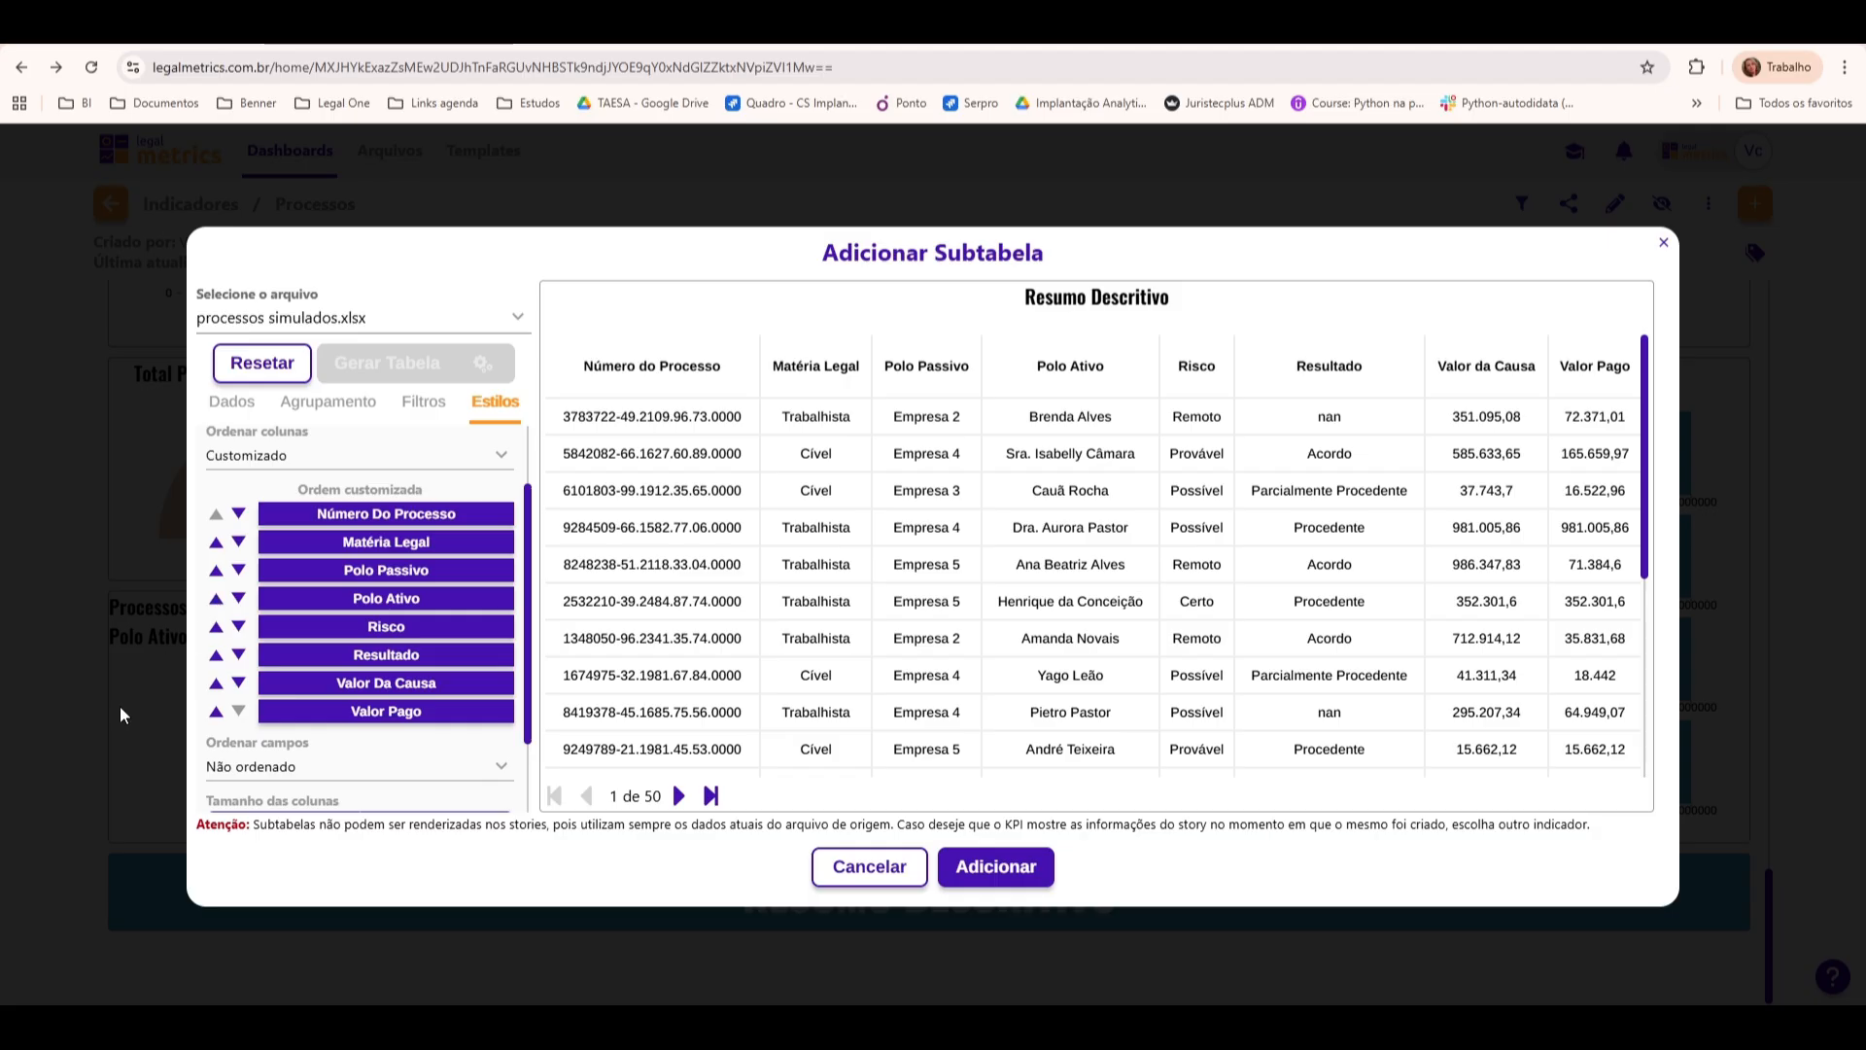
click(216, 683)
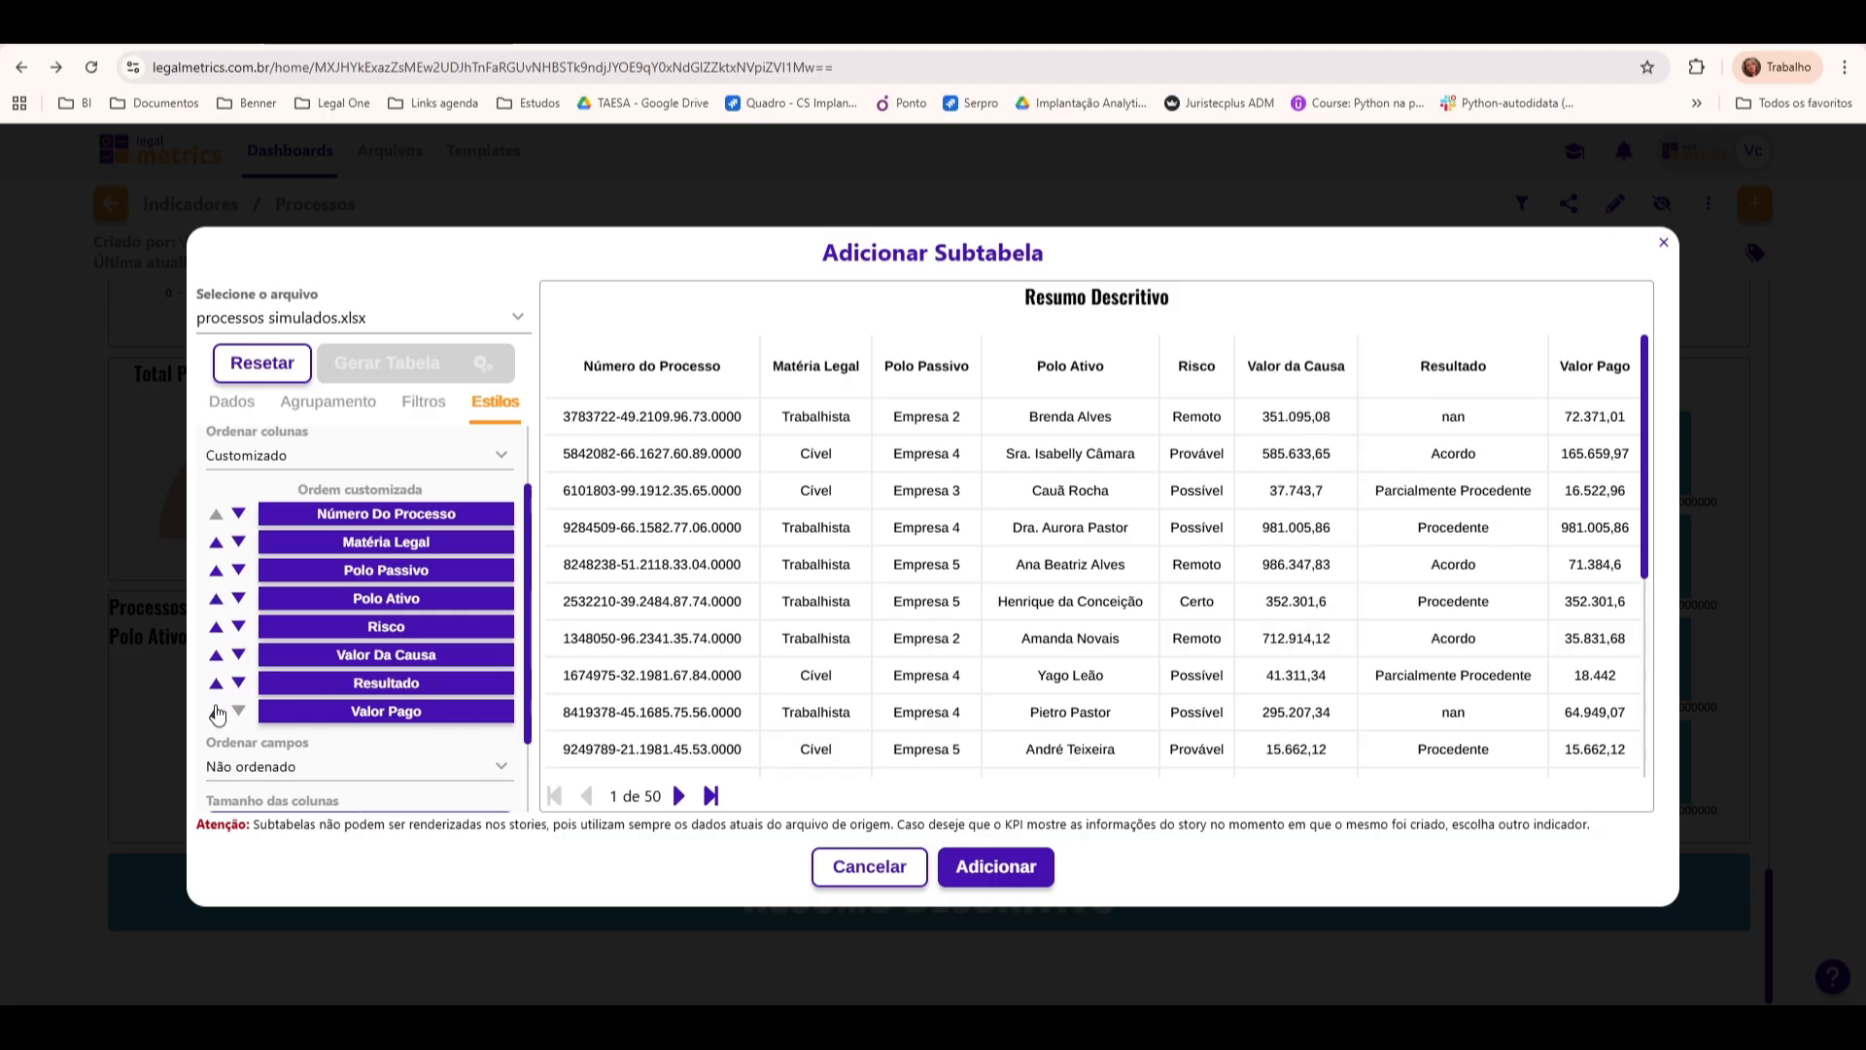
click(215, 711)
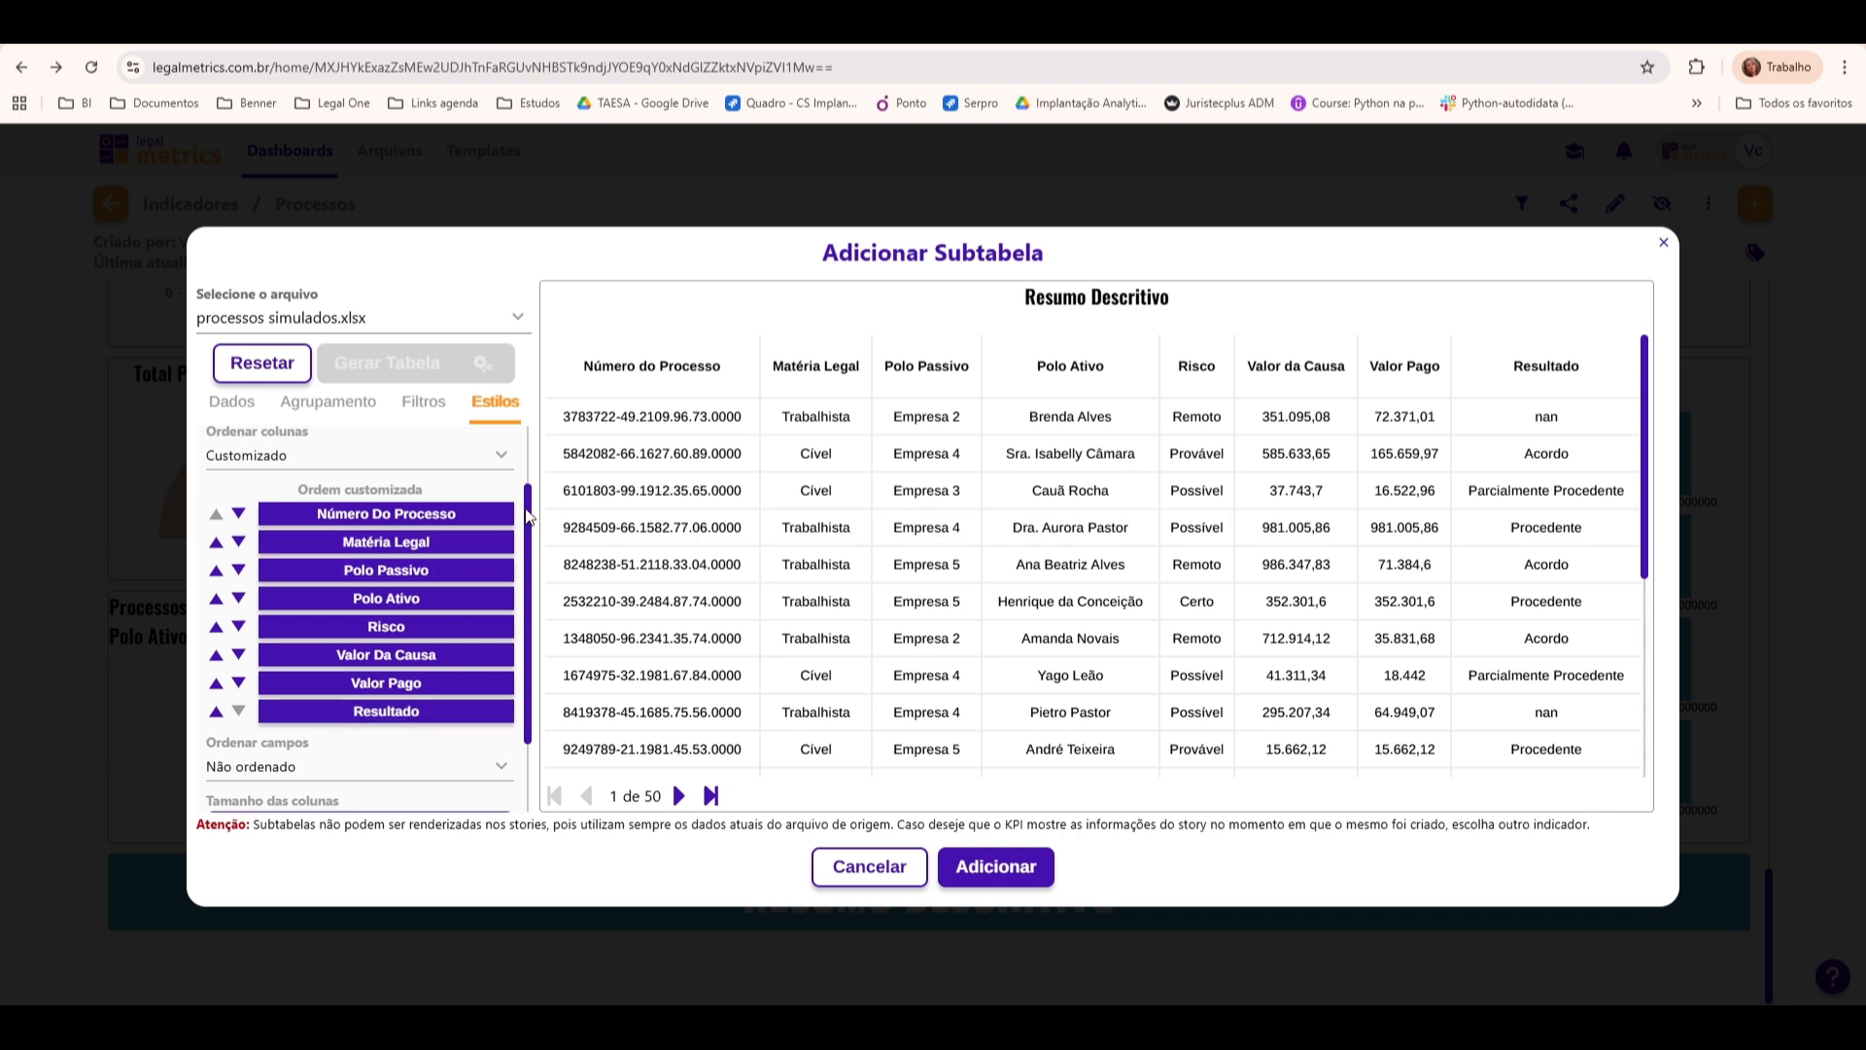
Sort the subtable's rows in Decrescente order by the Valor Pago column and regenerate the table
drag(526, 523, 527, 596)
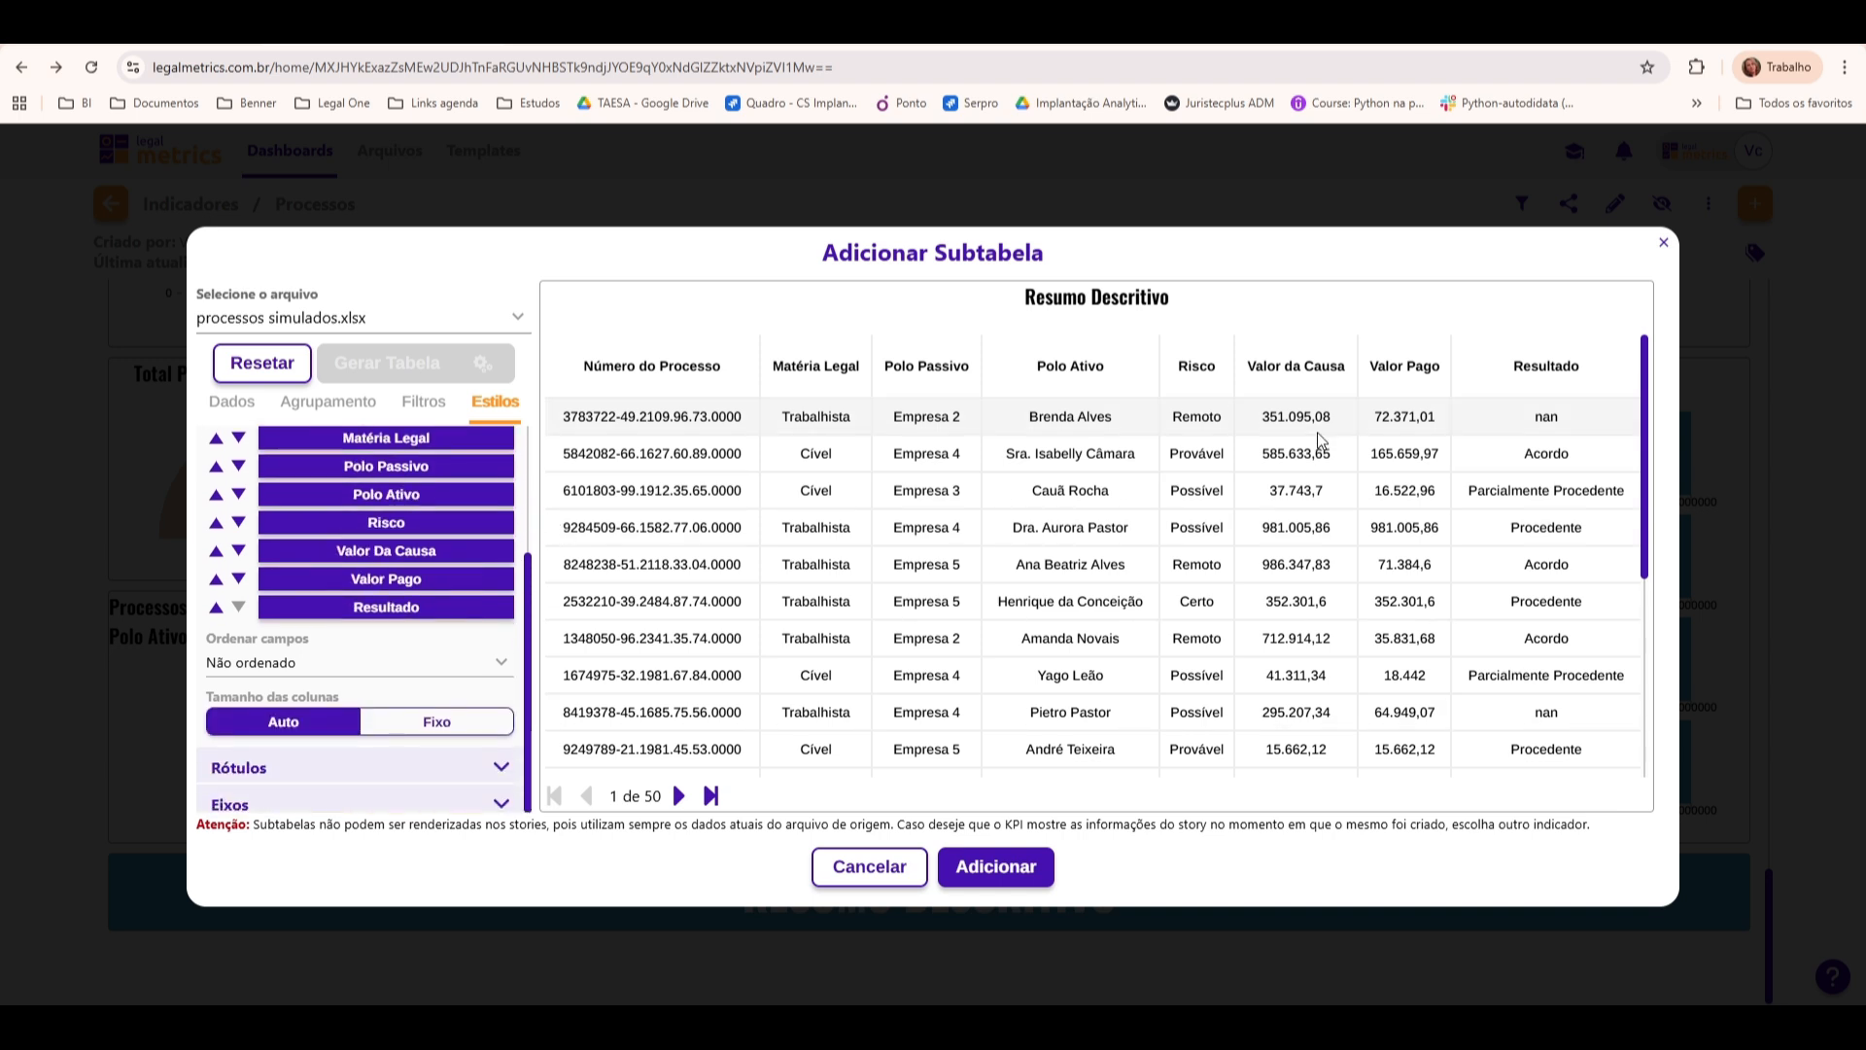
click(348, 675)
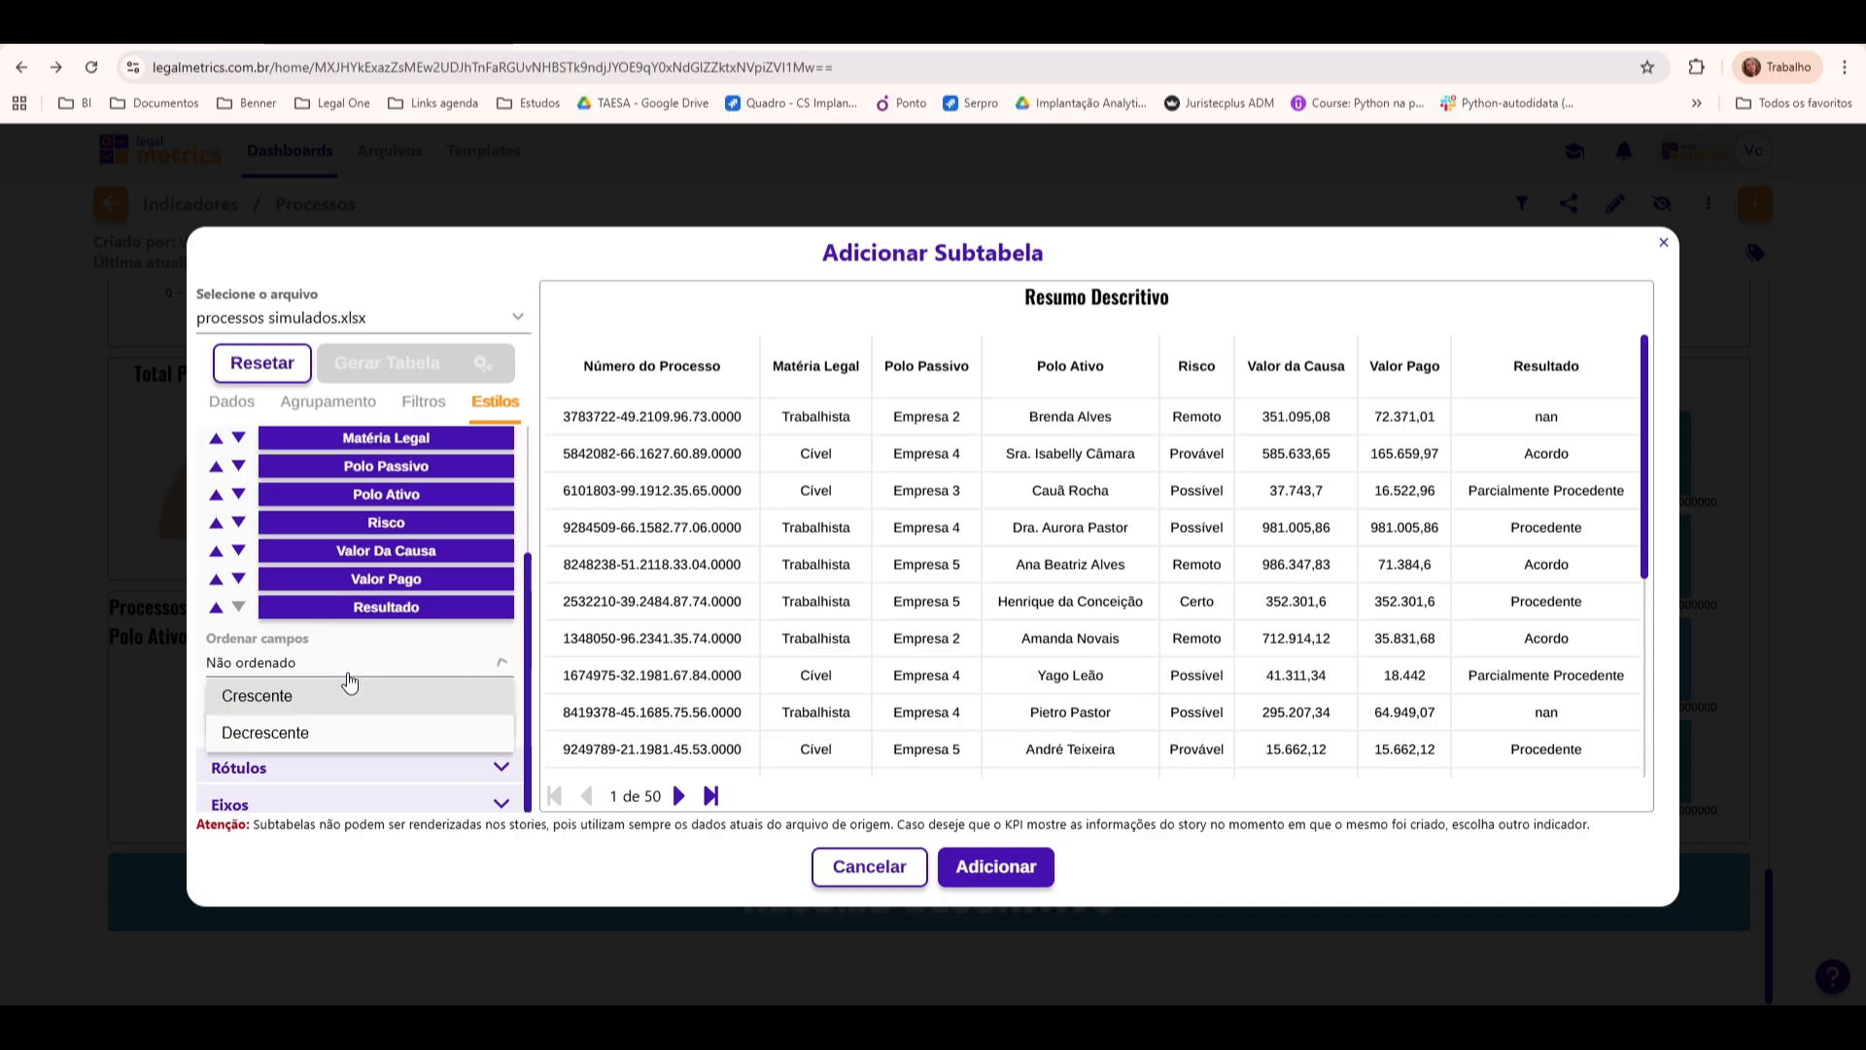
click(366, 730)
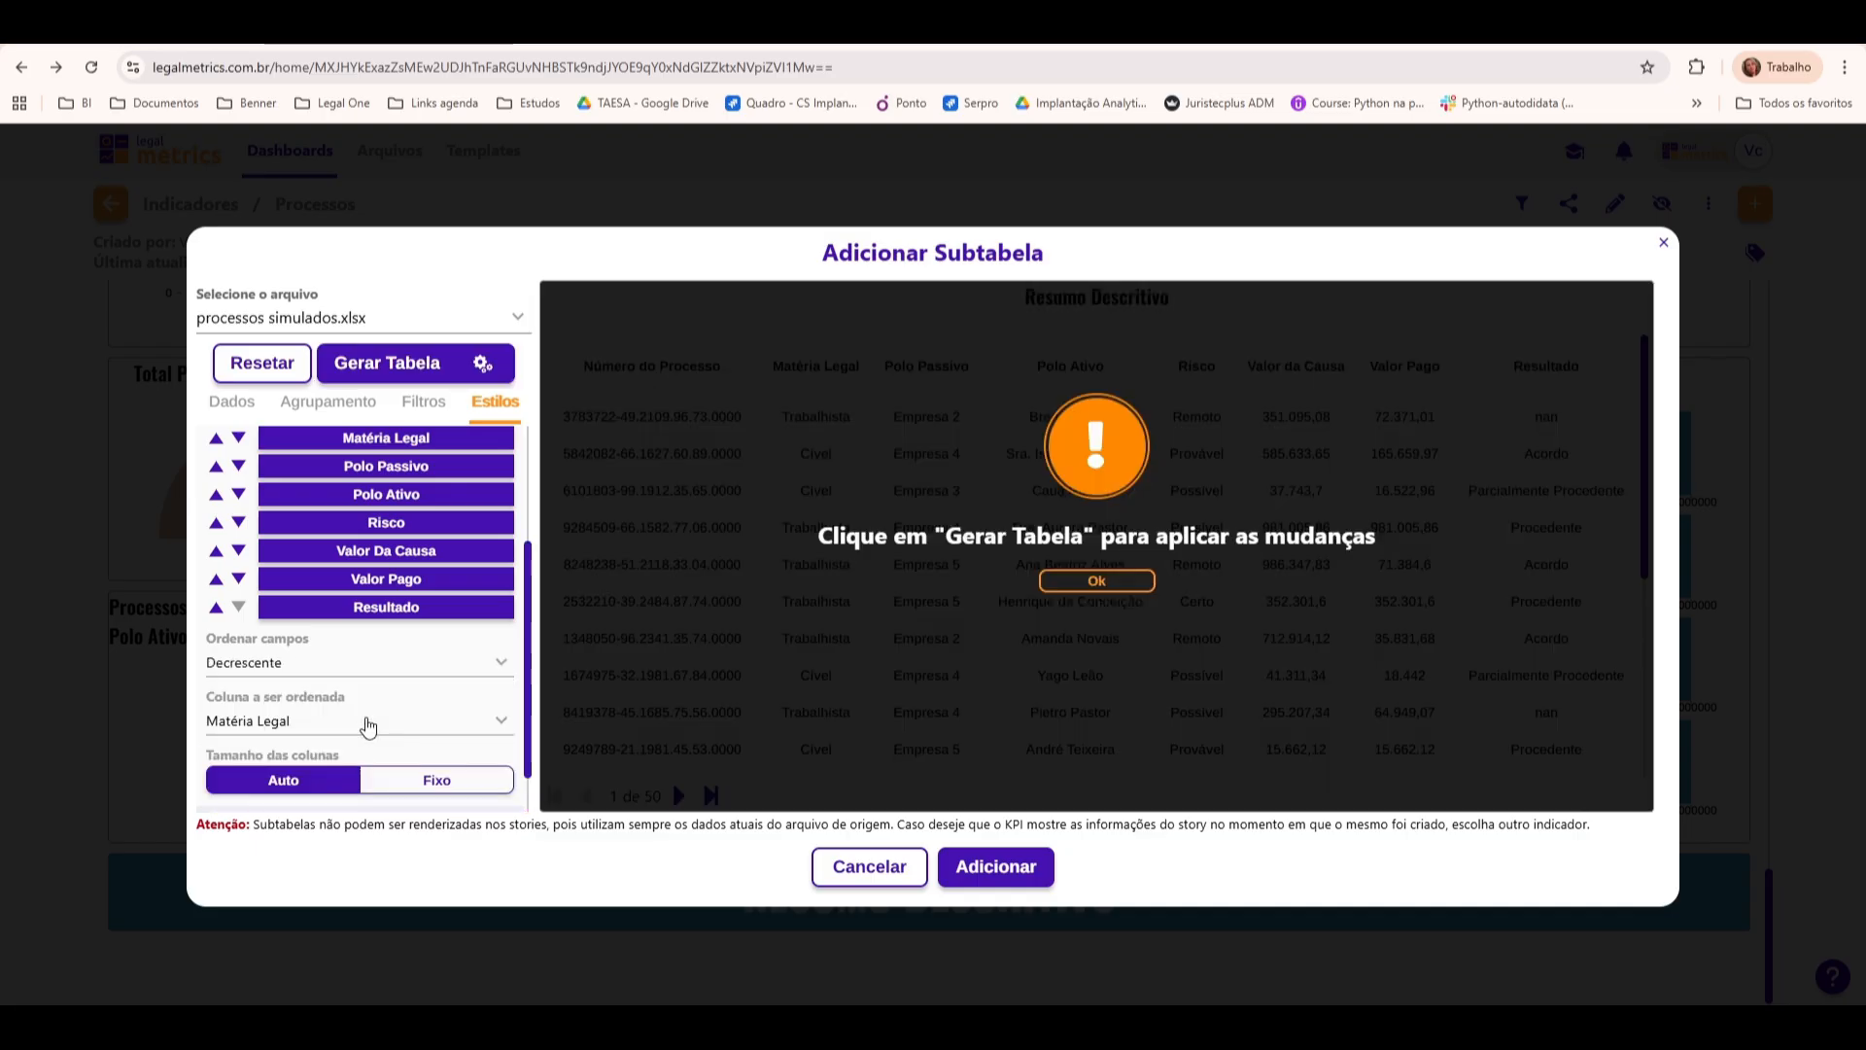
click(367, 724)
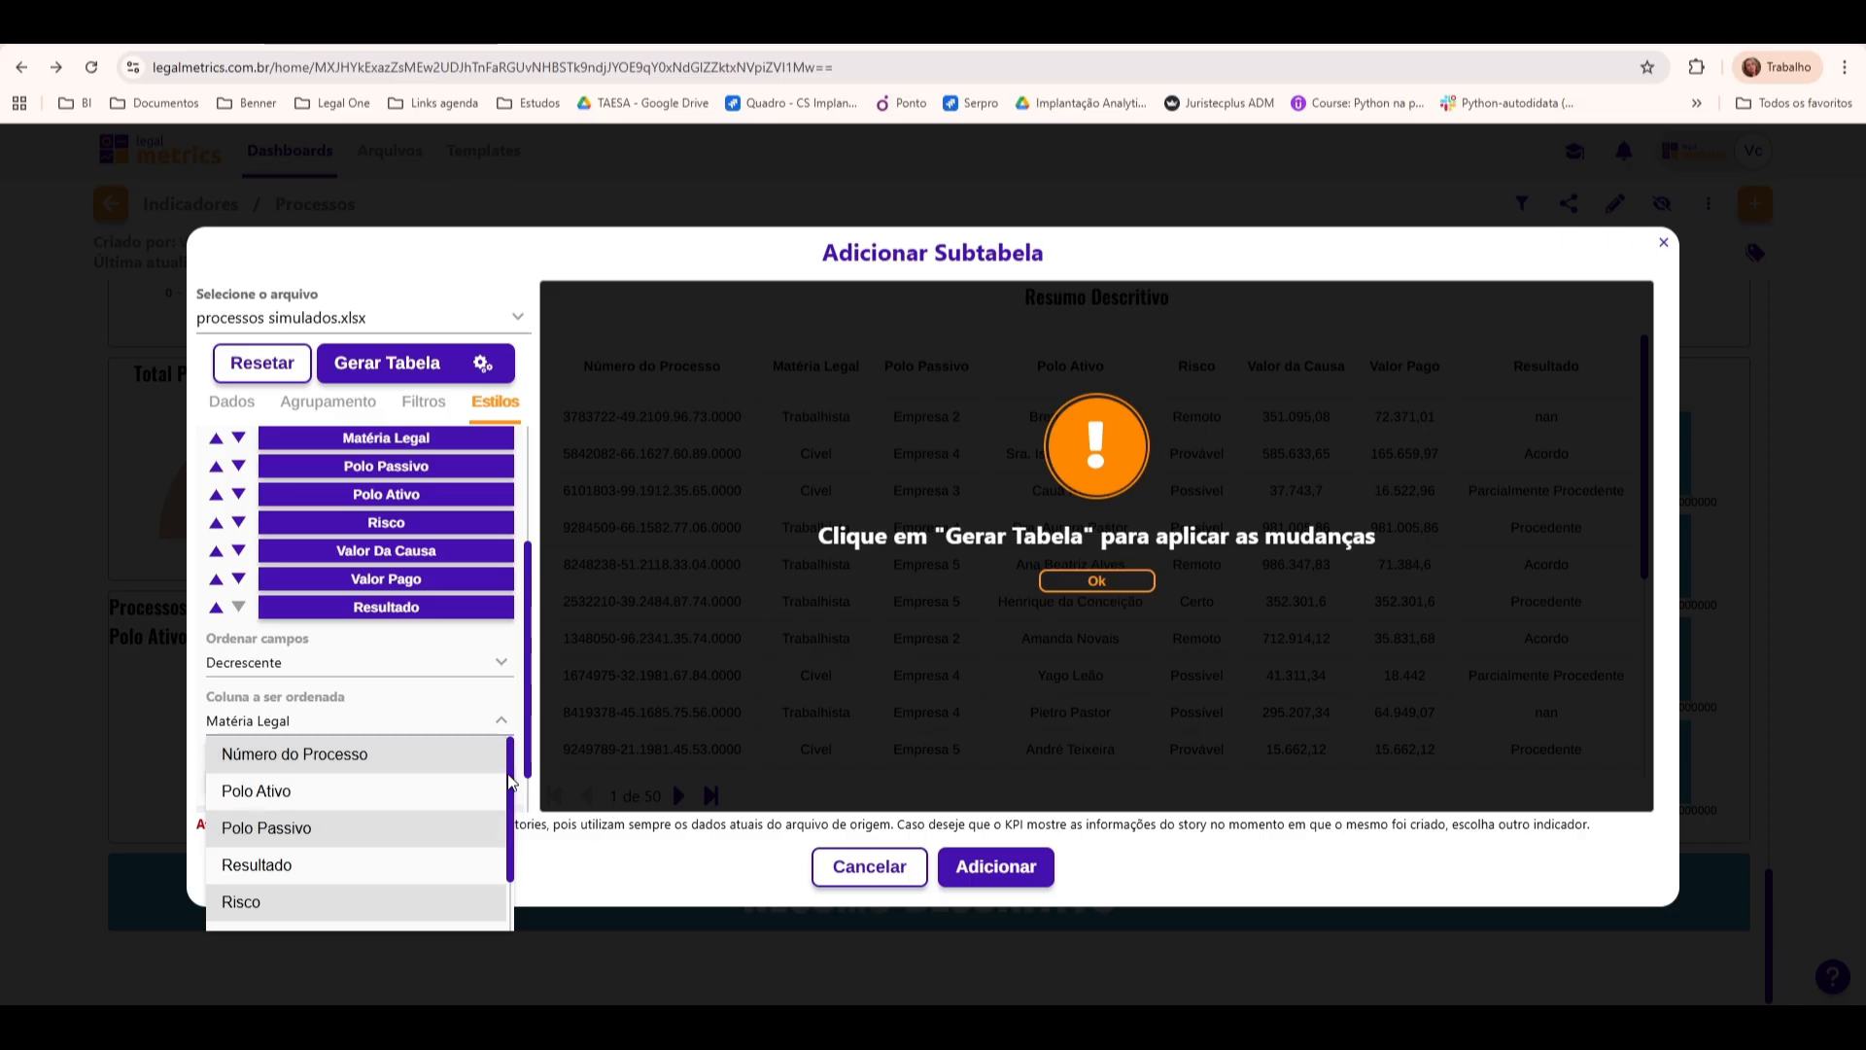
drag(510, 777, 507, 826)
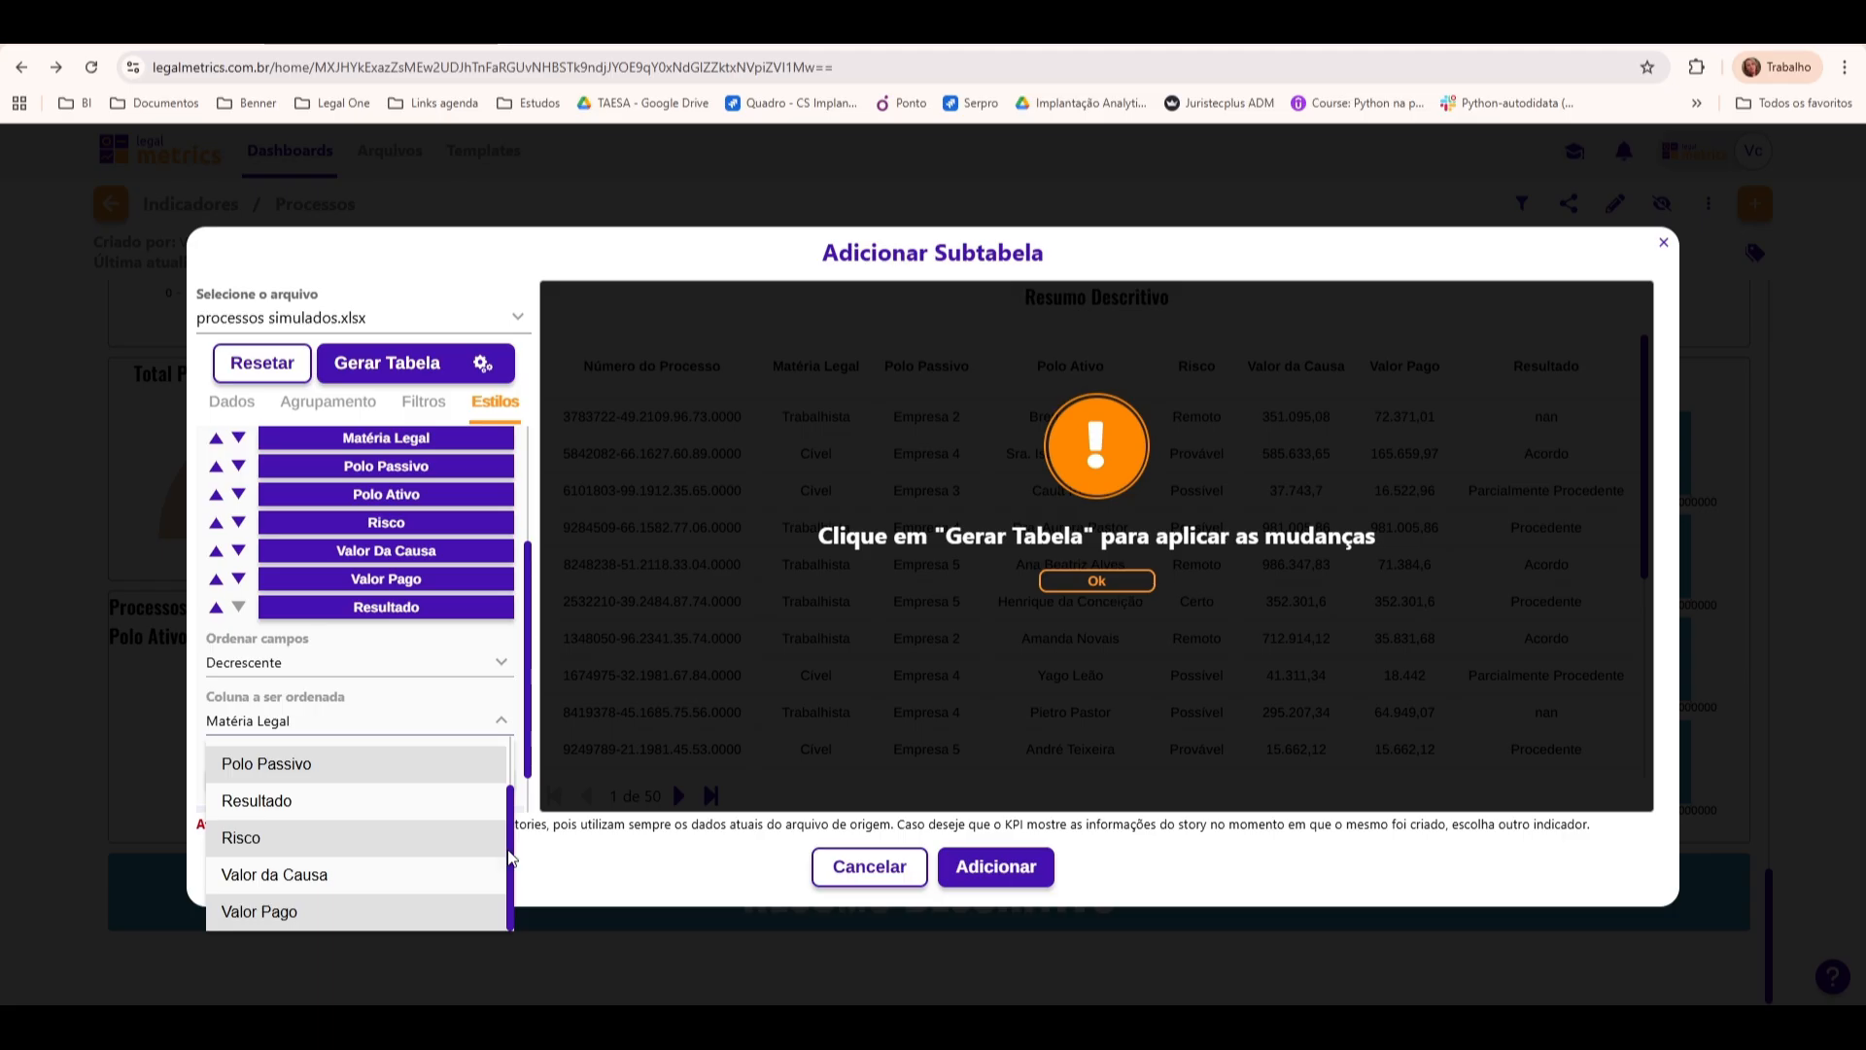
click(449, 914)
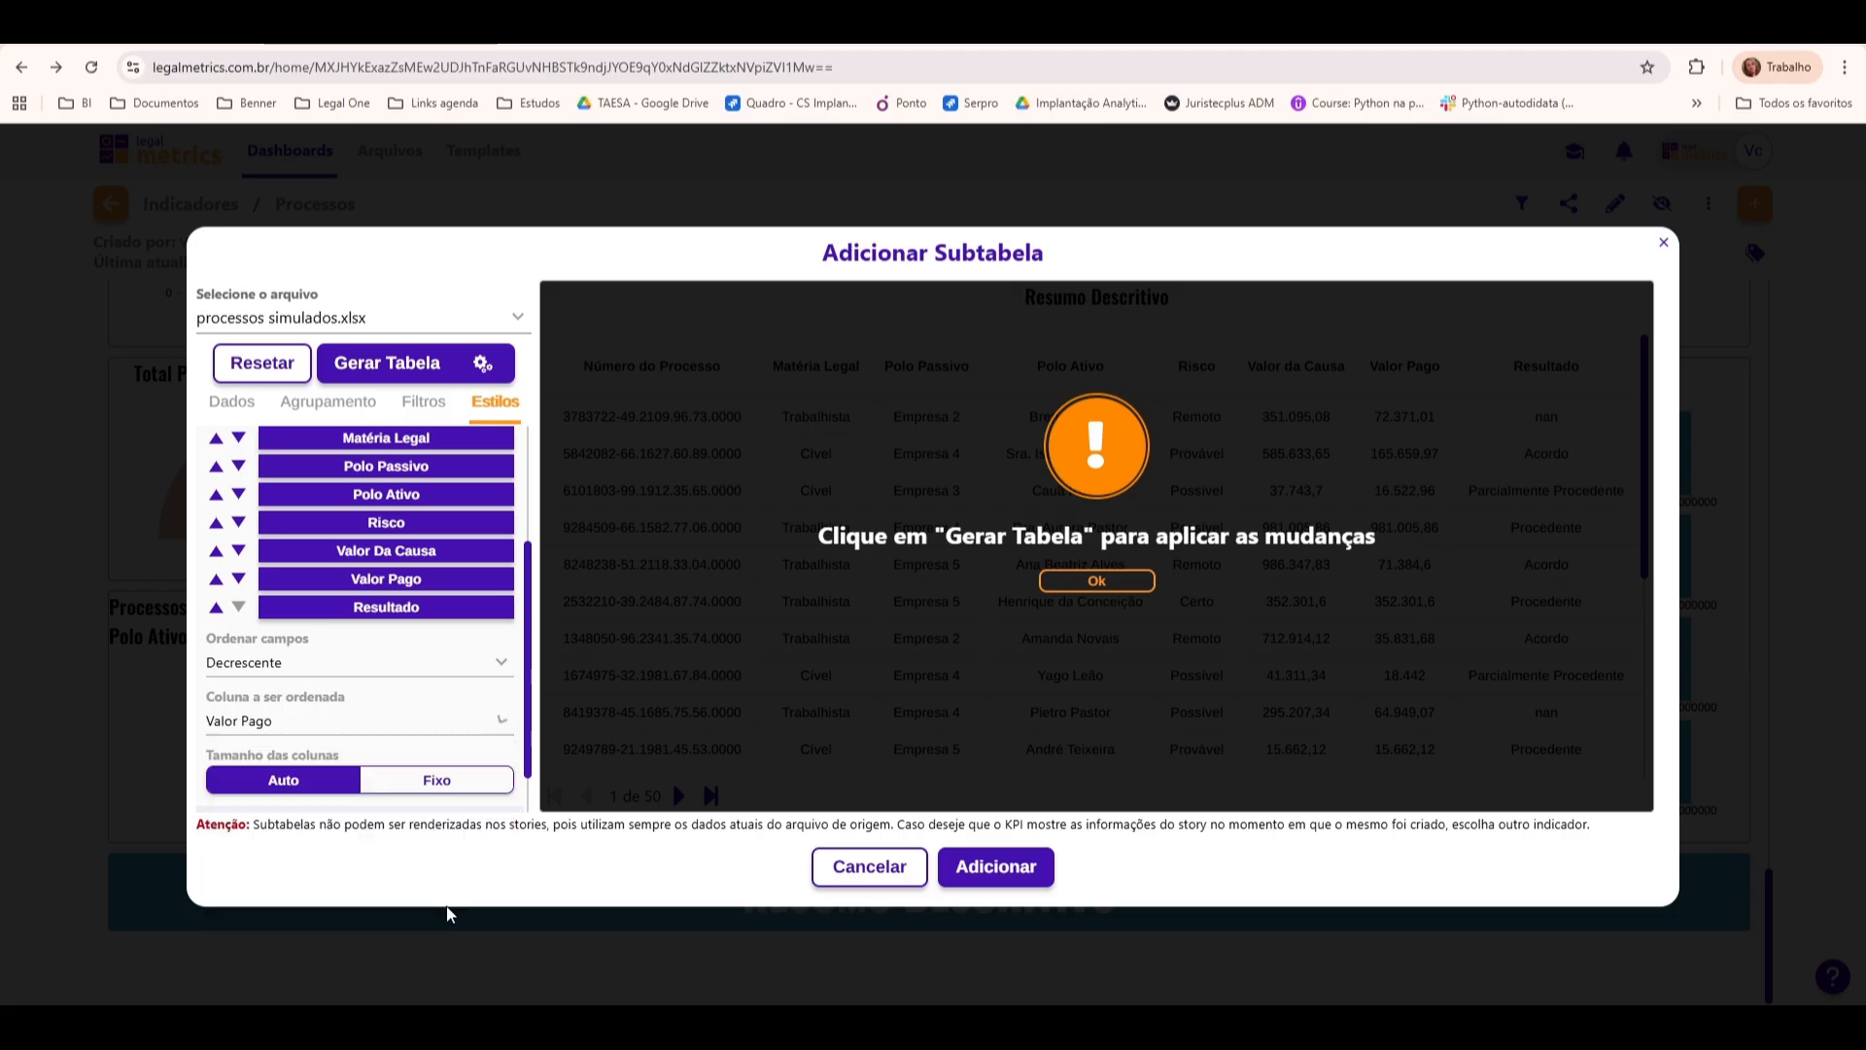
click(382, 362)
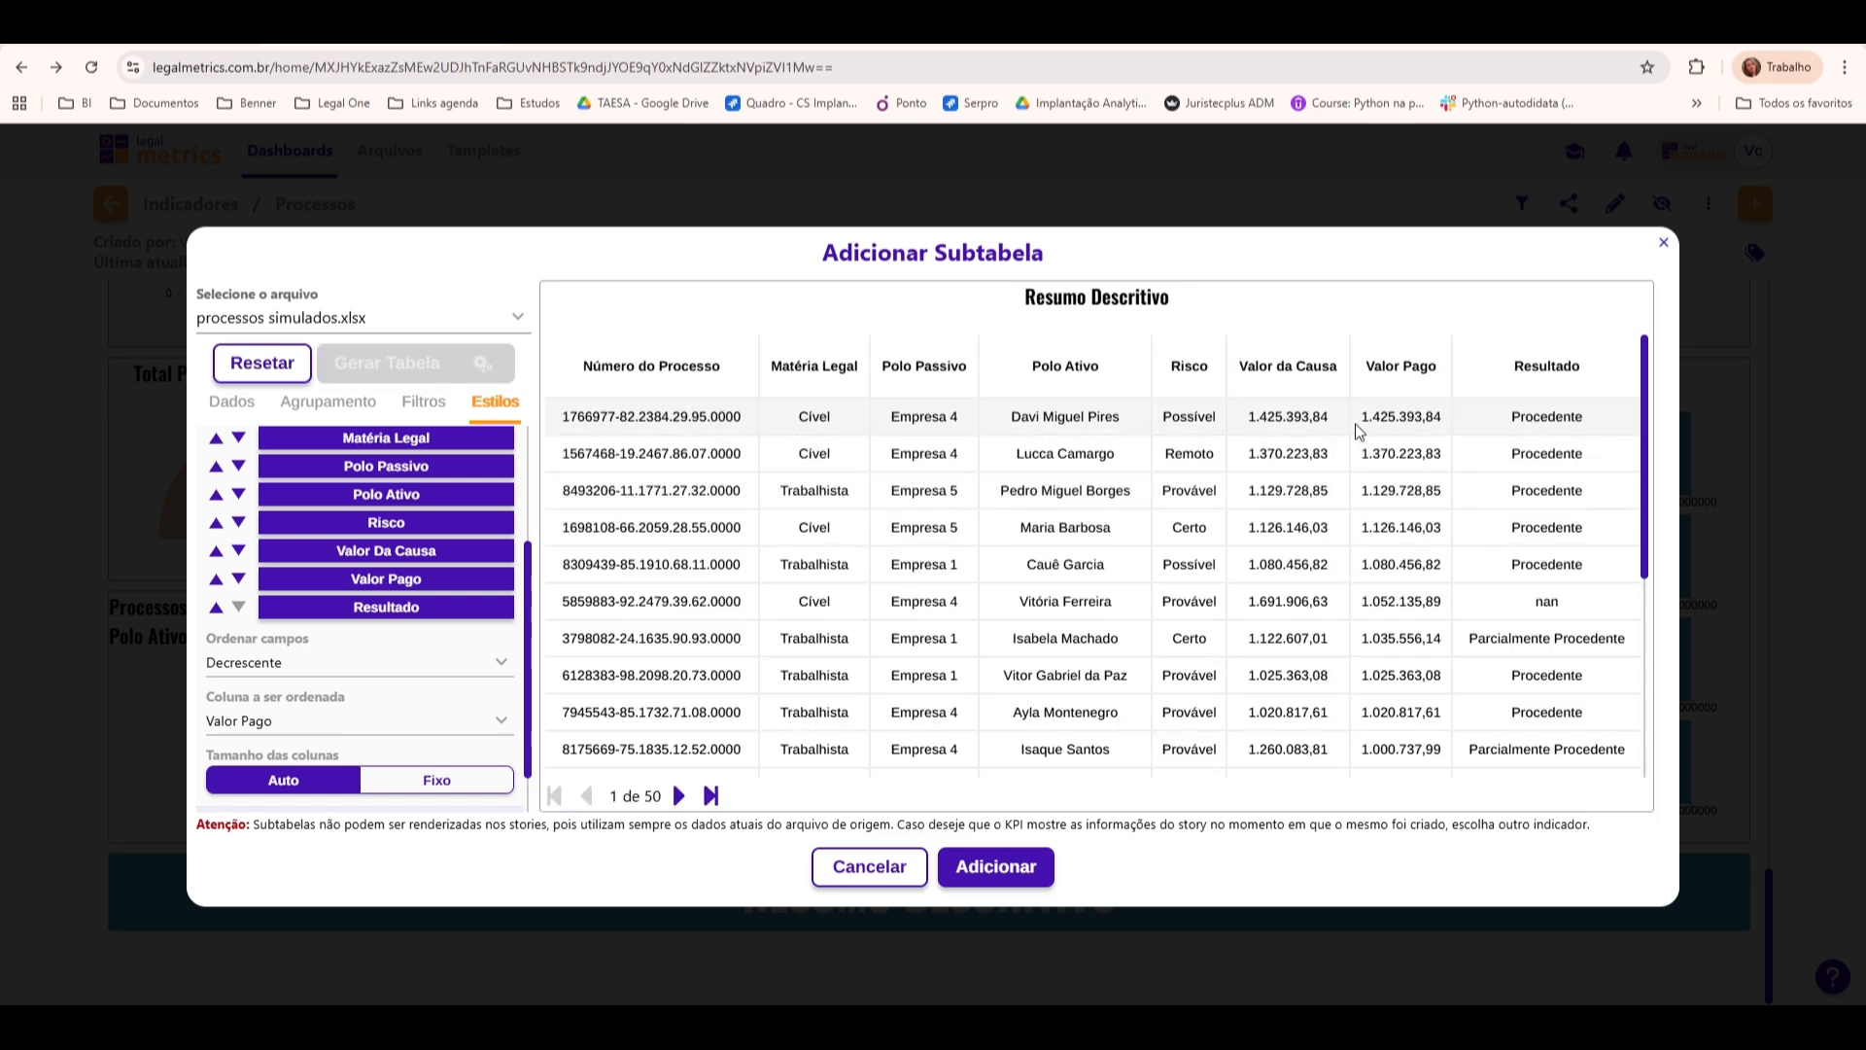
Sort the subtable's rows by Valor da Causa, regenerate the table, and inspect the highest-value row
drag(1360, 416, 1438, 419)
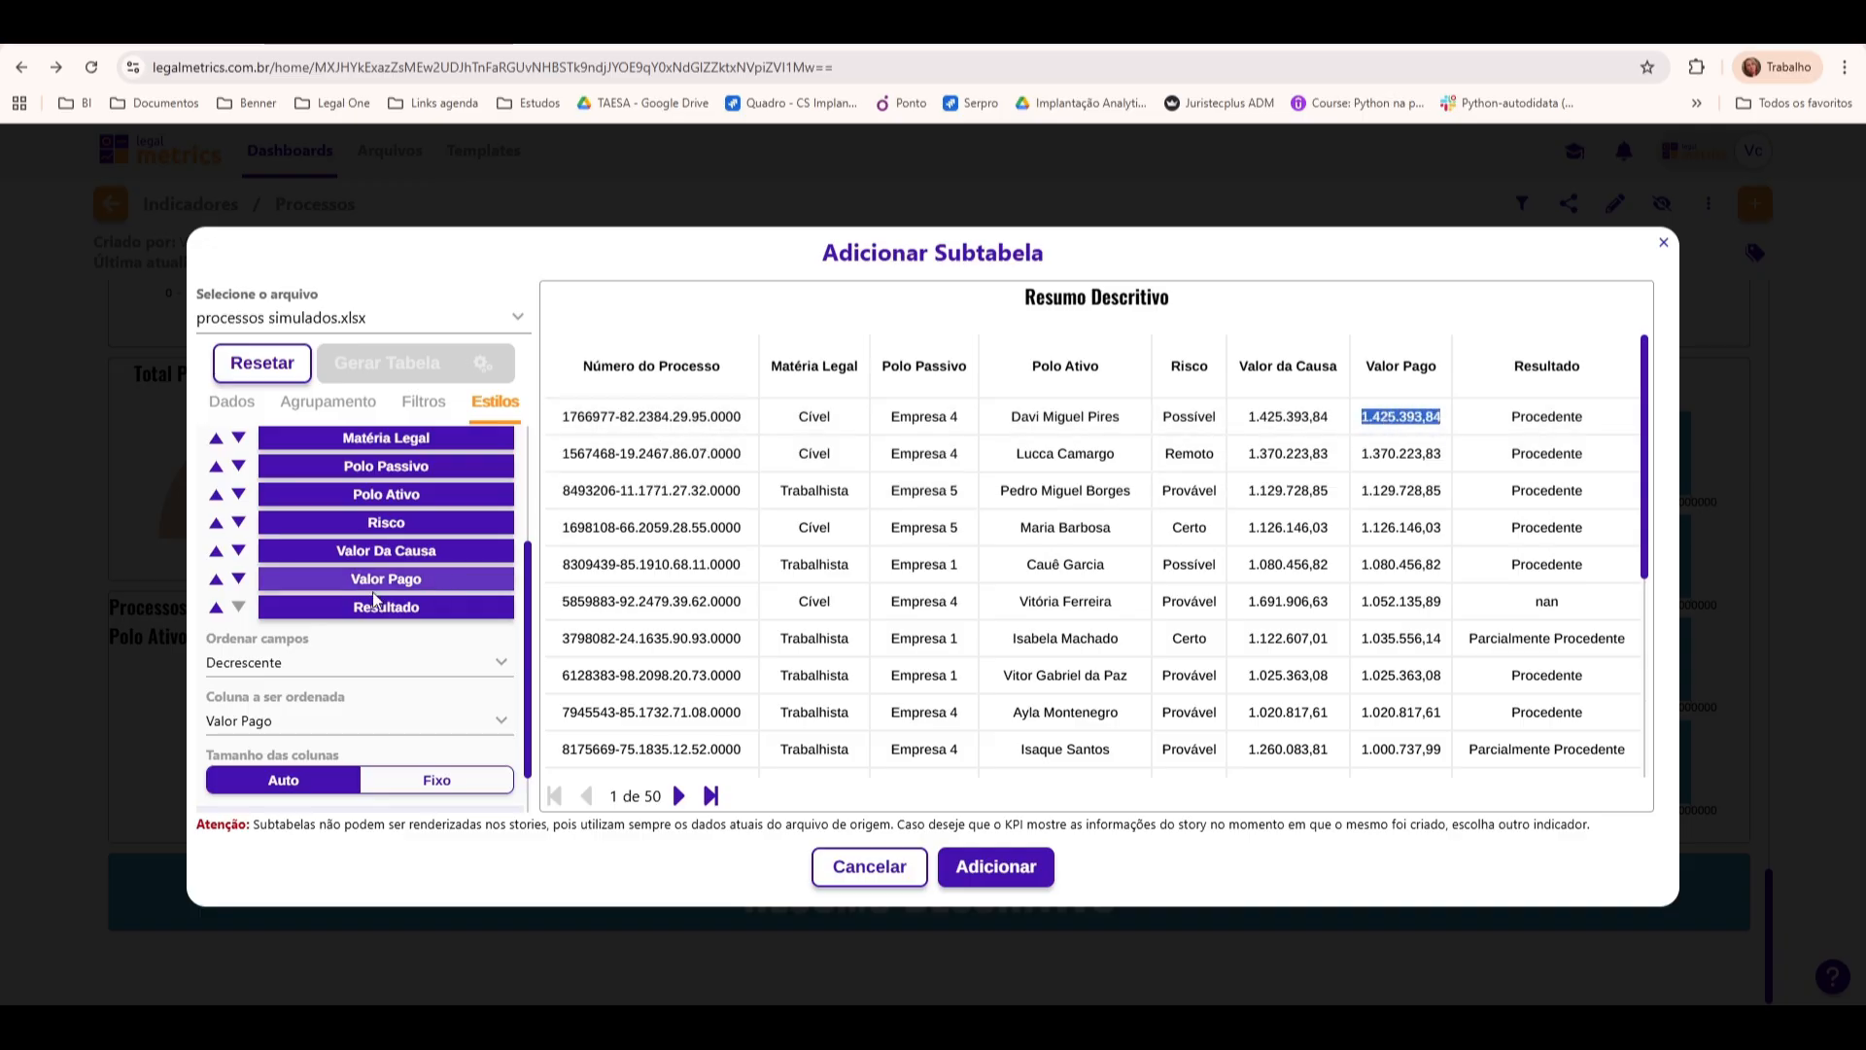
click(319, 737)
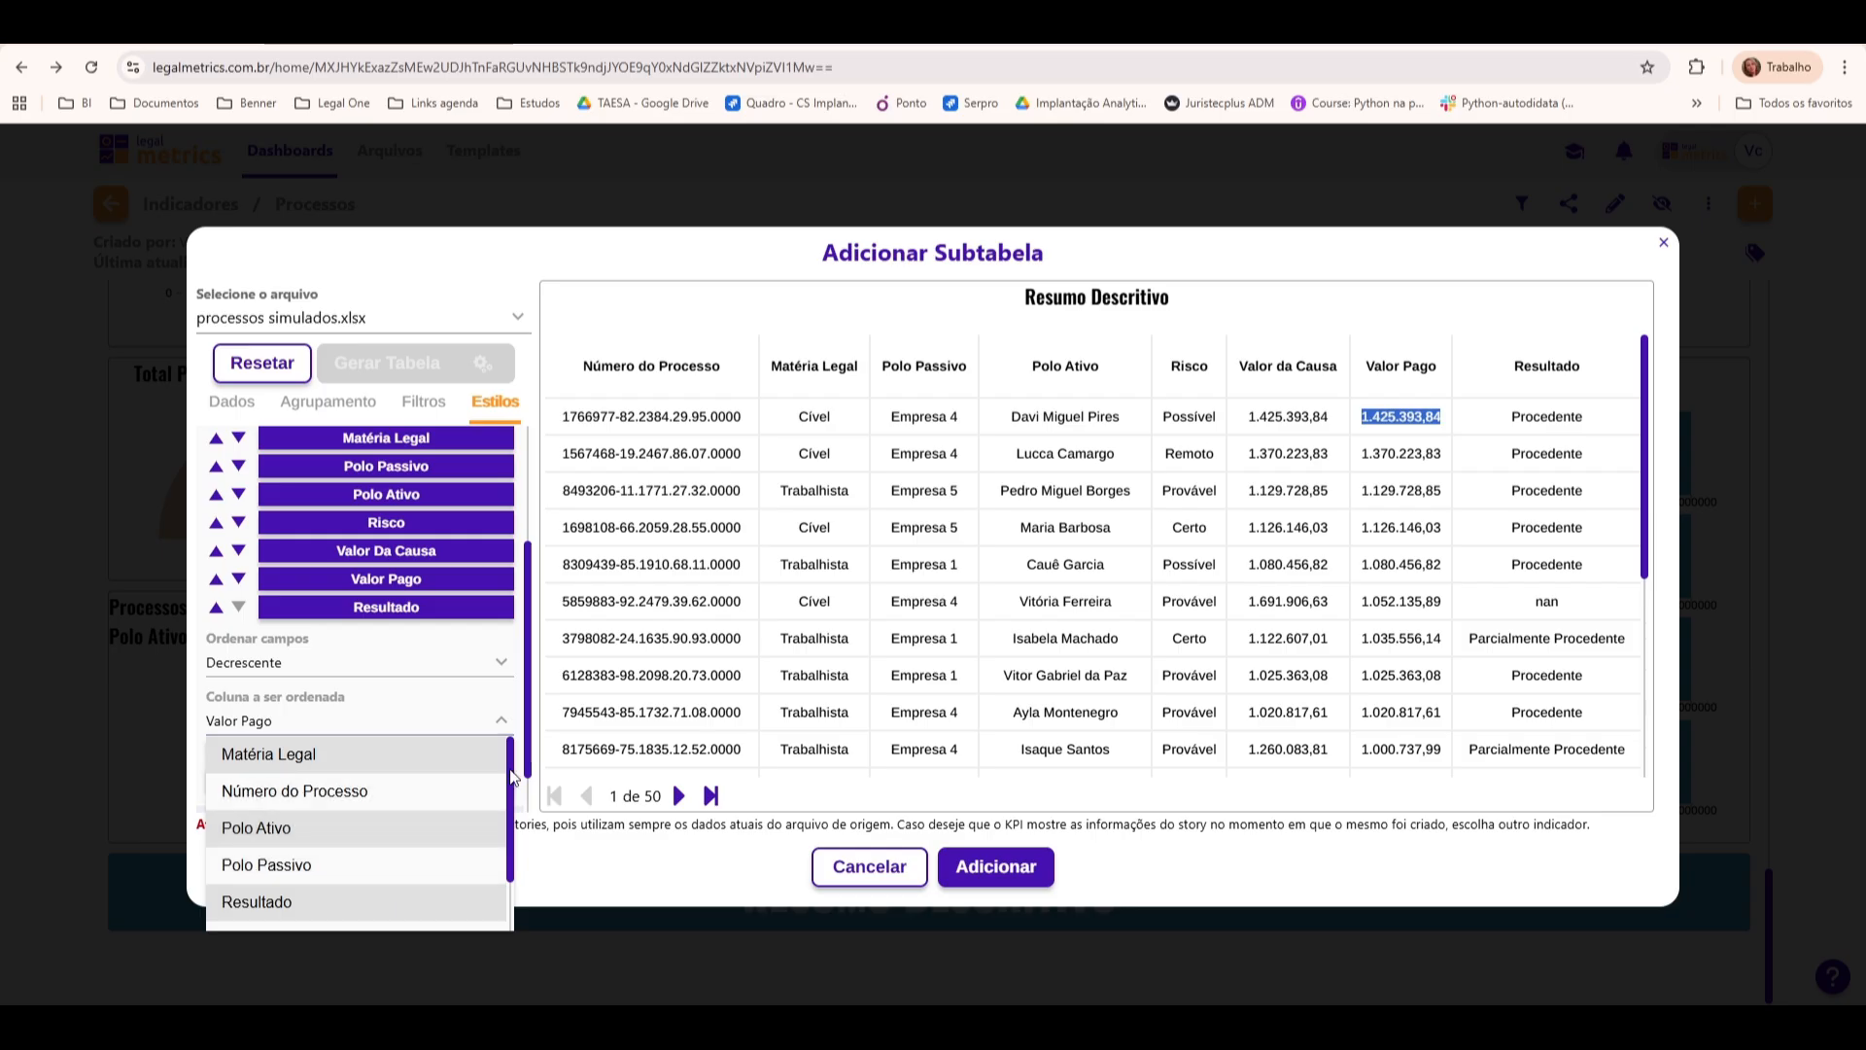
drag(515, 777, 375, 887)
click(347, 909)
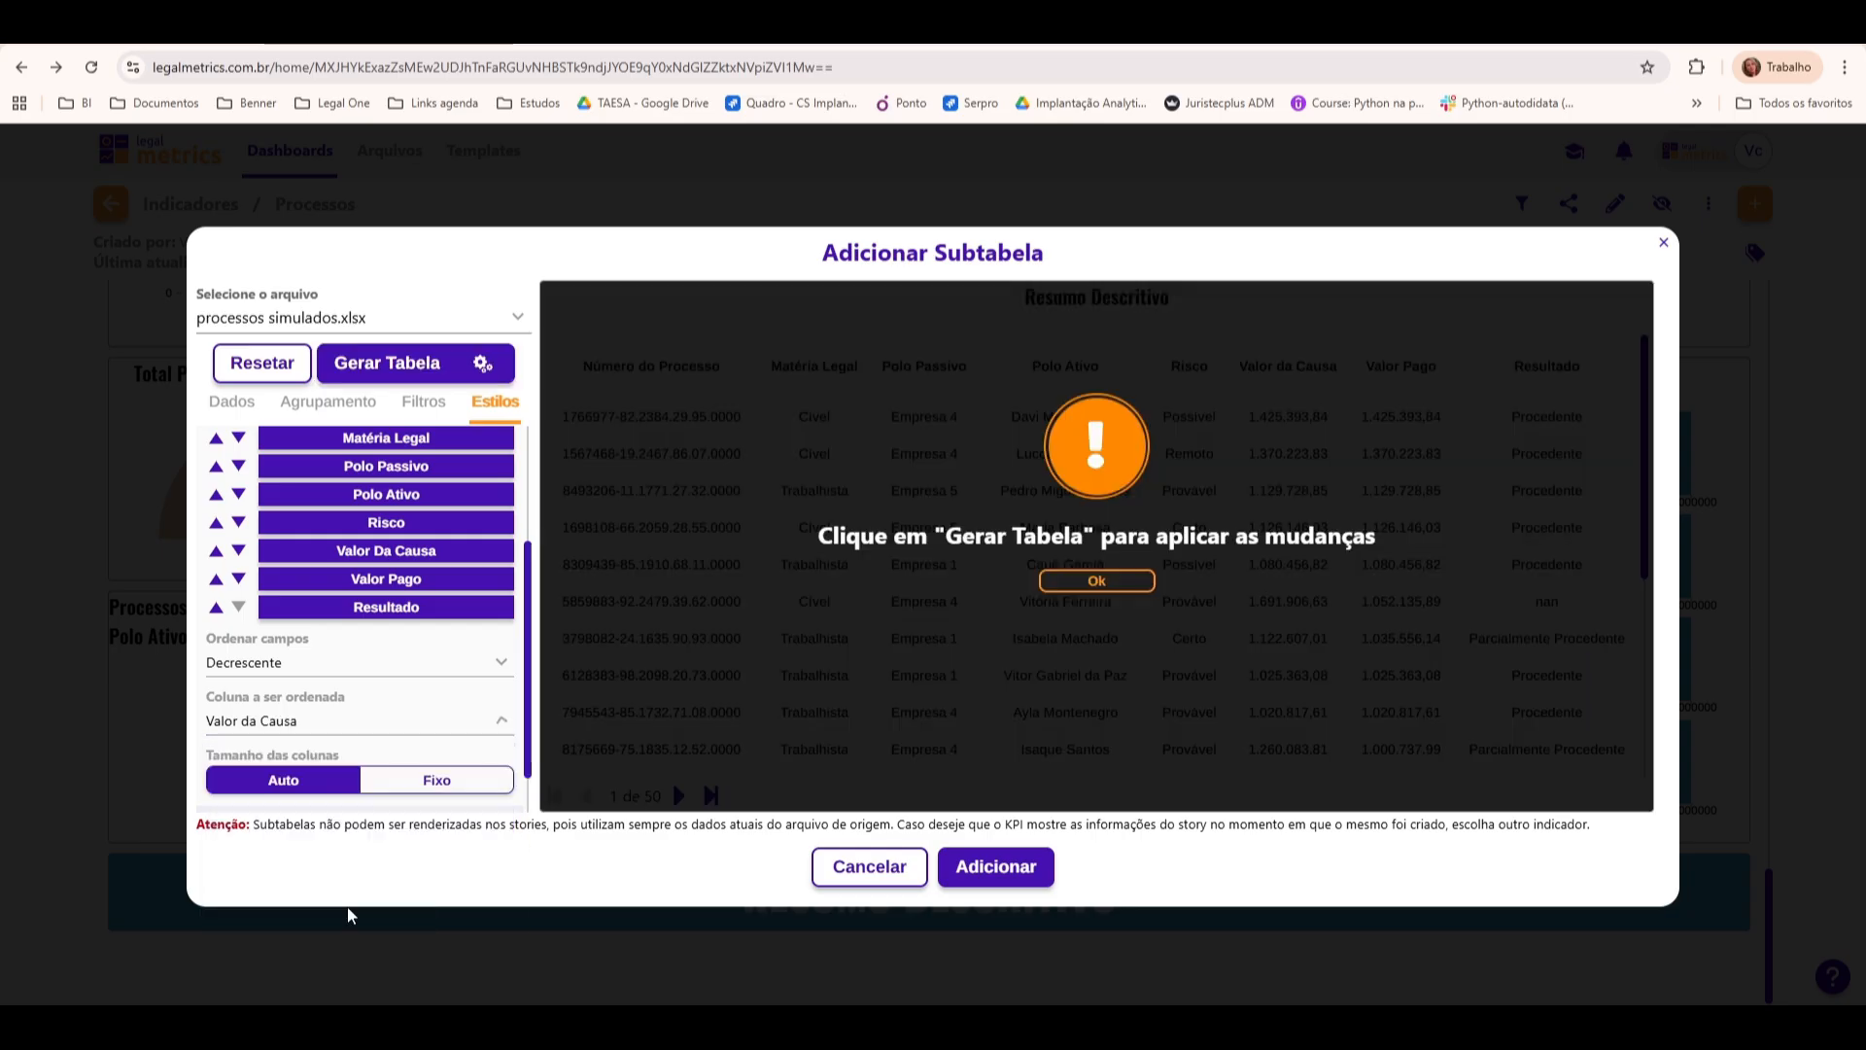
click(411, 367)
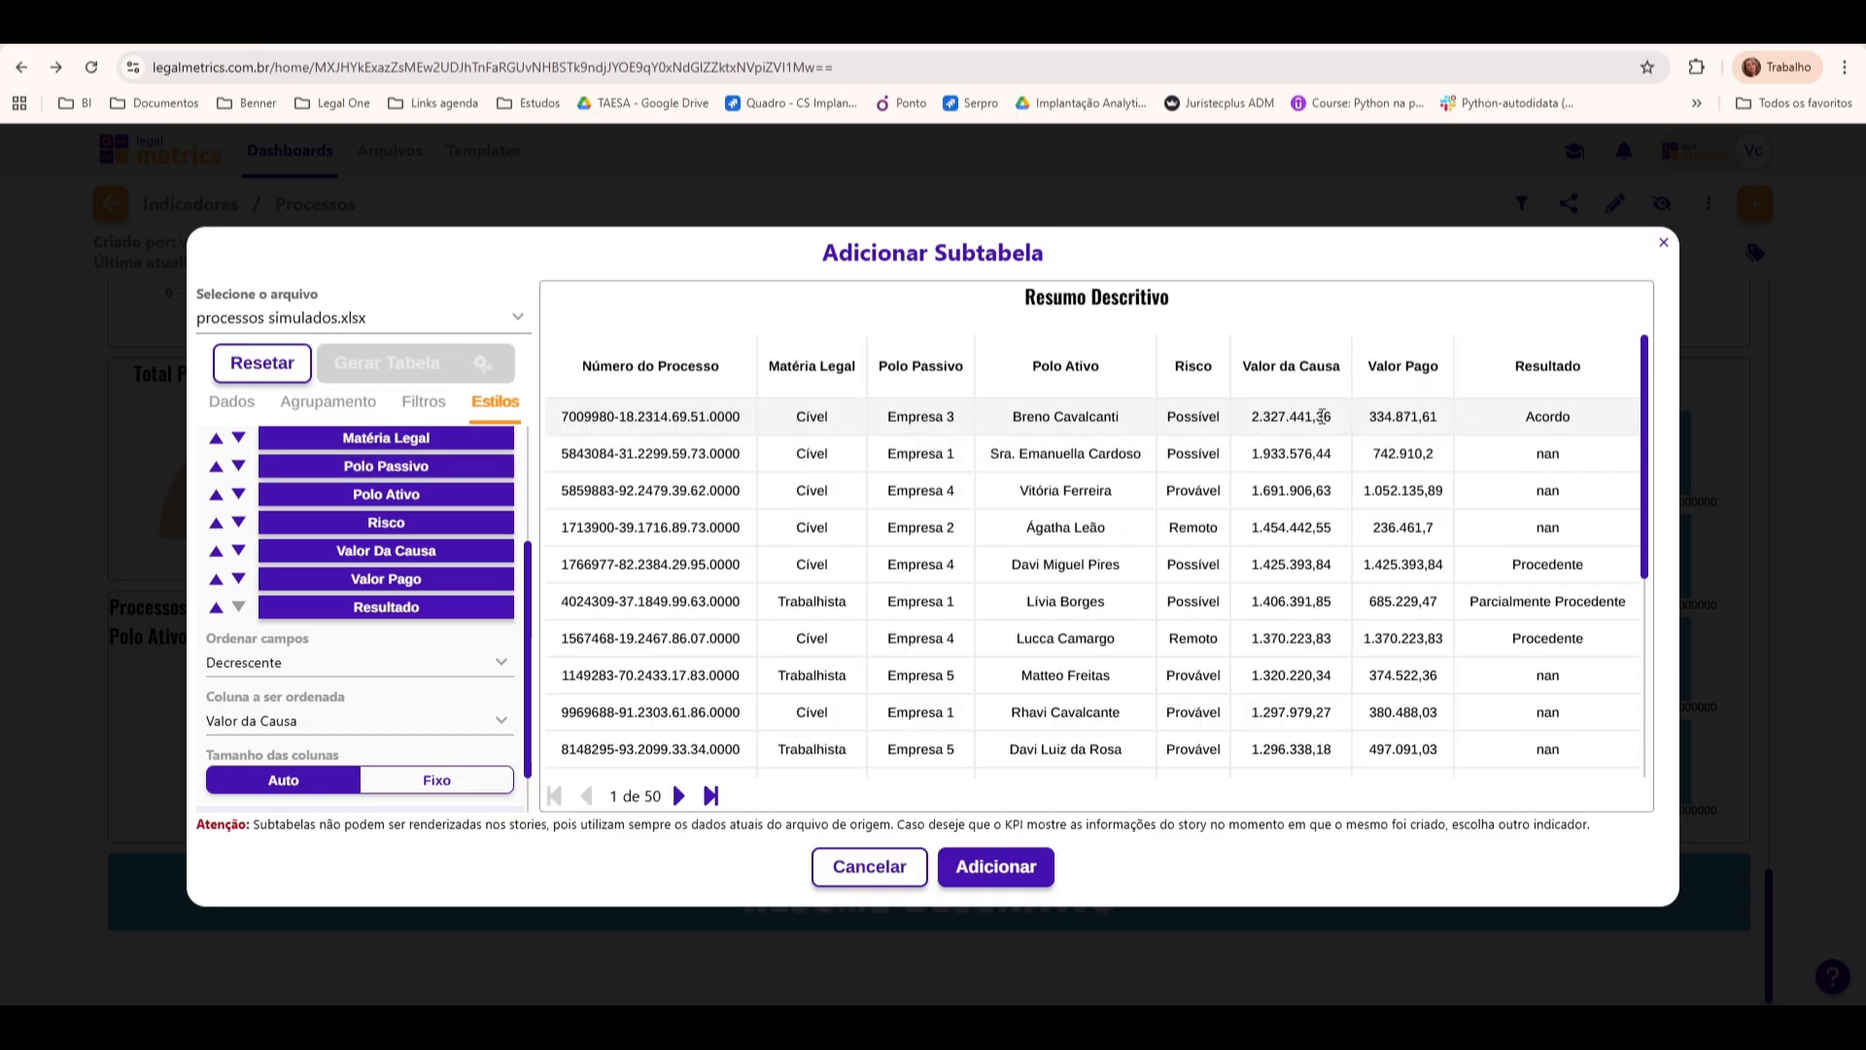
drag(1251, 418, 1323, 416)
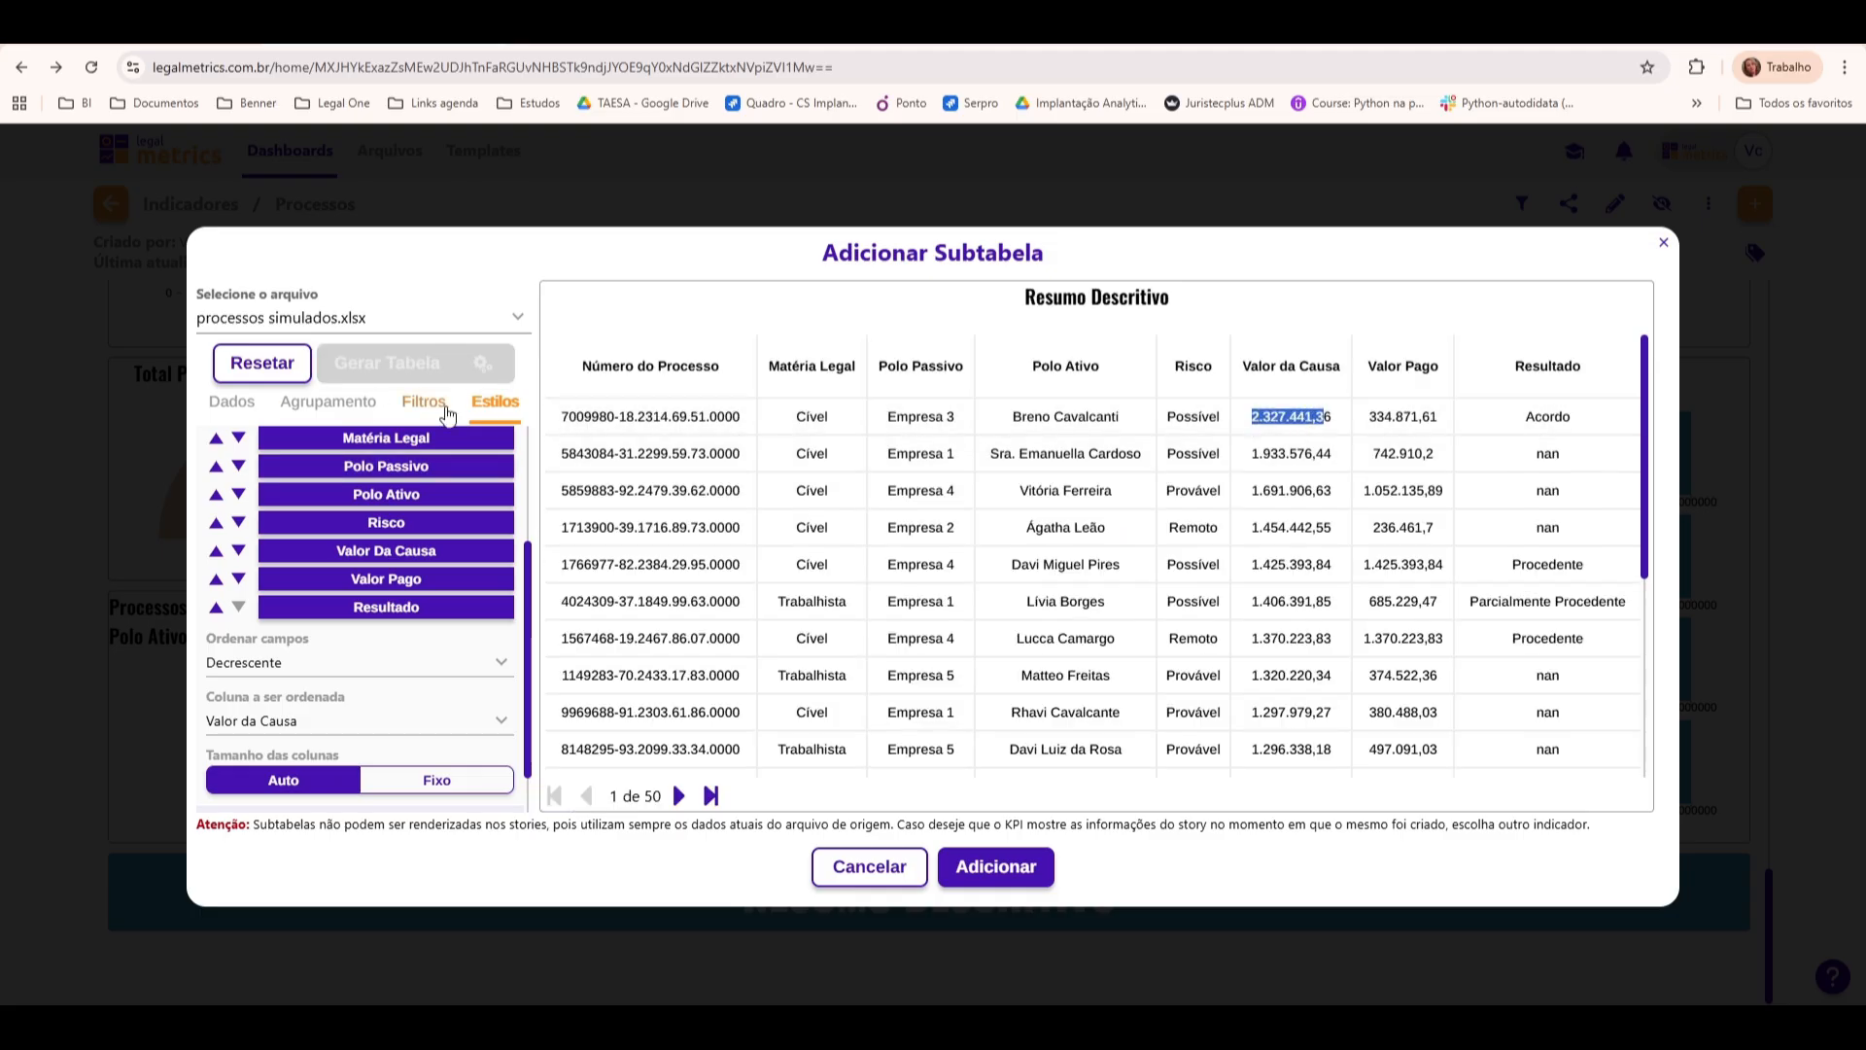
drag(562, 419, 1338, 420)
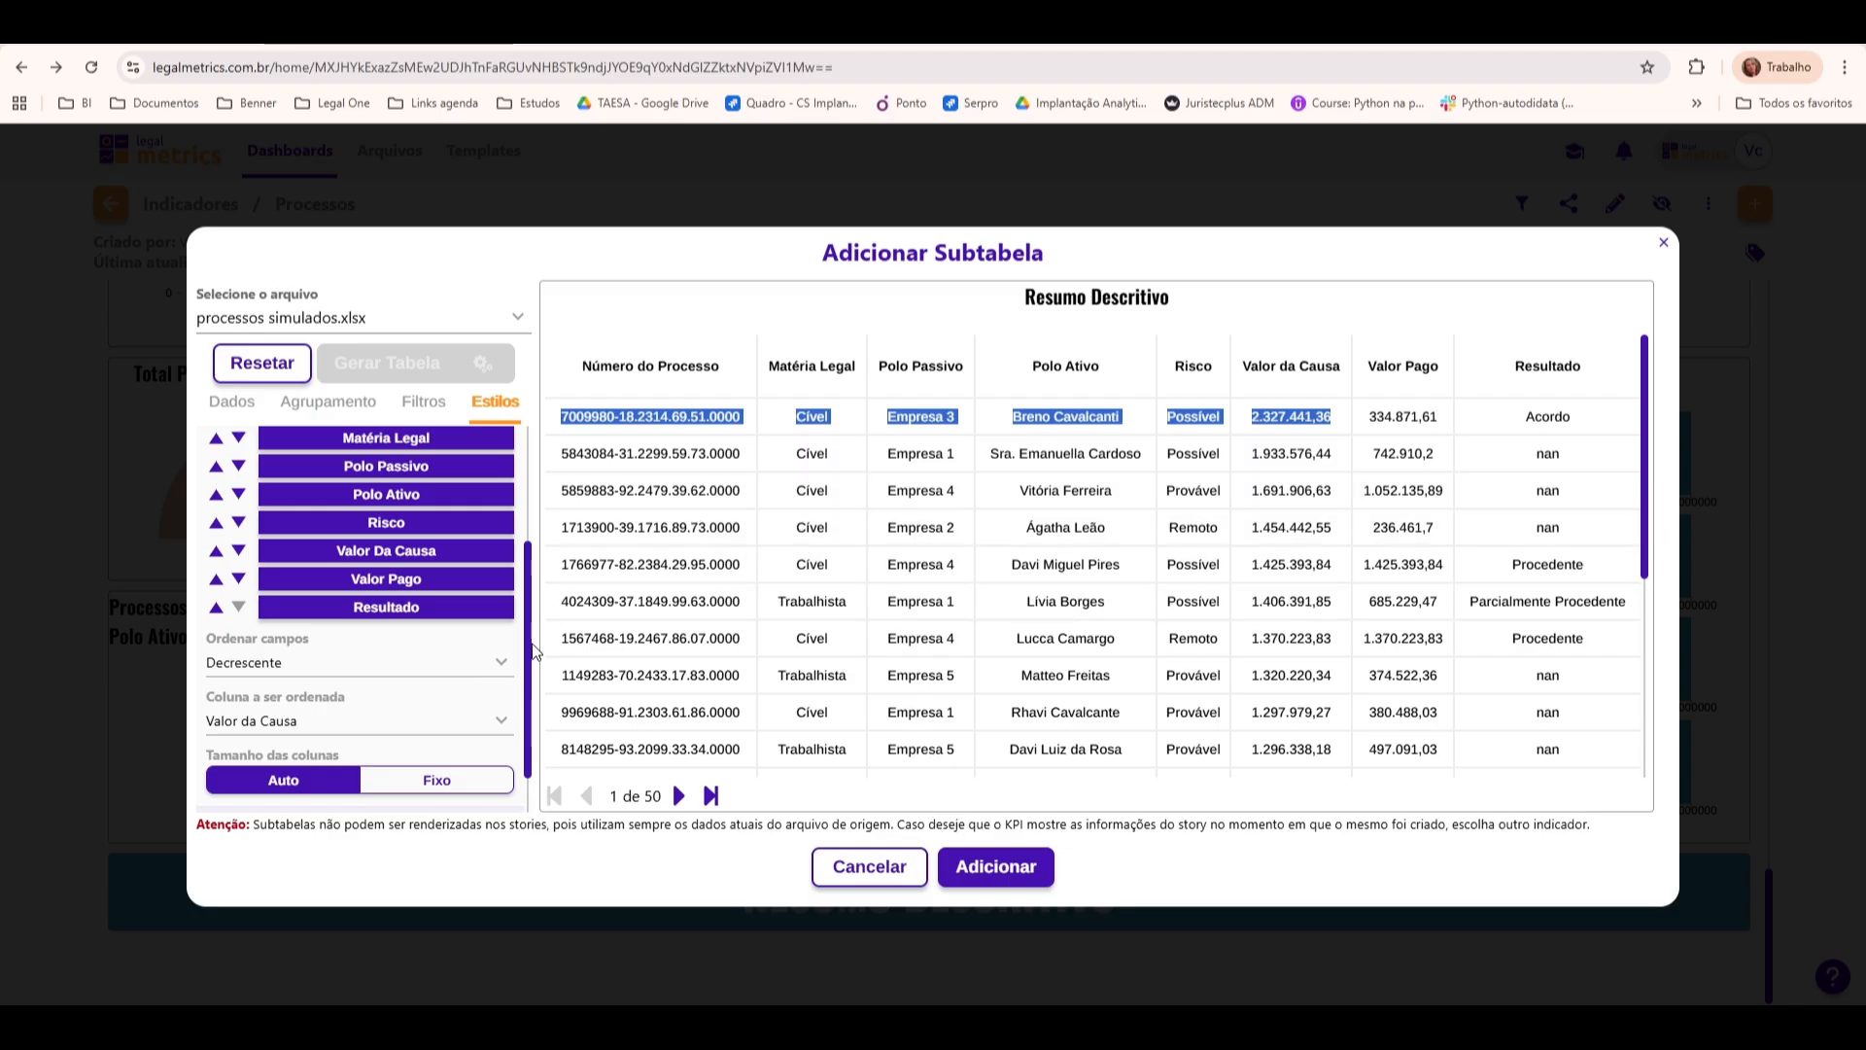
Try a fixed column size (Fixo) at 502, 536 and 187, and return the column size to Auto
scroll(496, 688, up, 3)
click(495, 492)
click(498, 489)
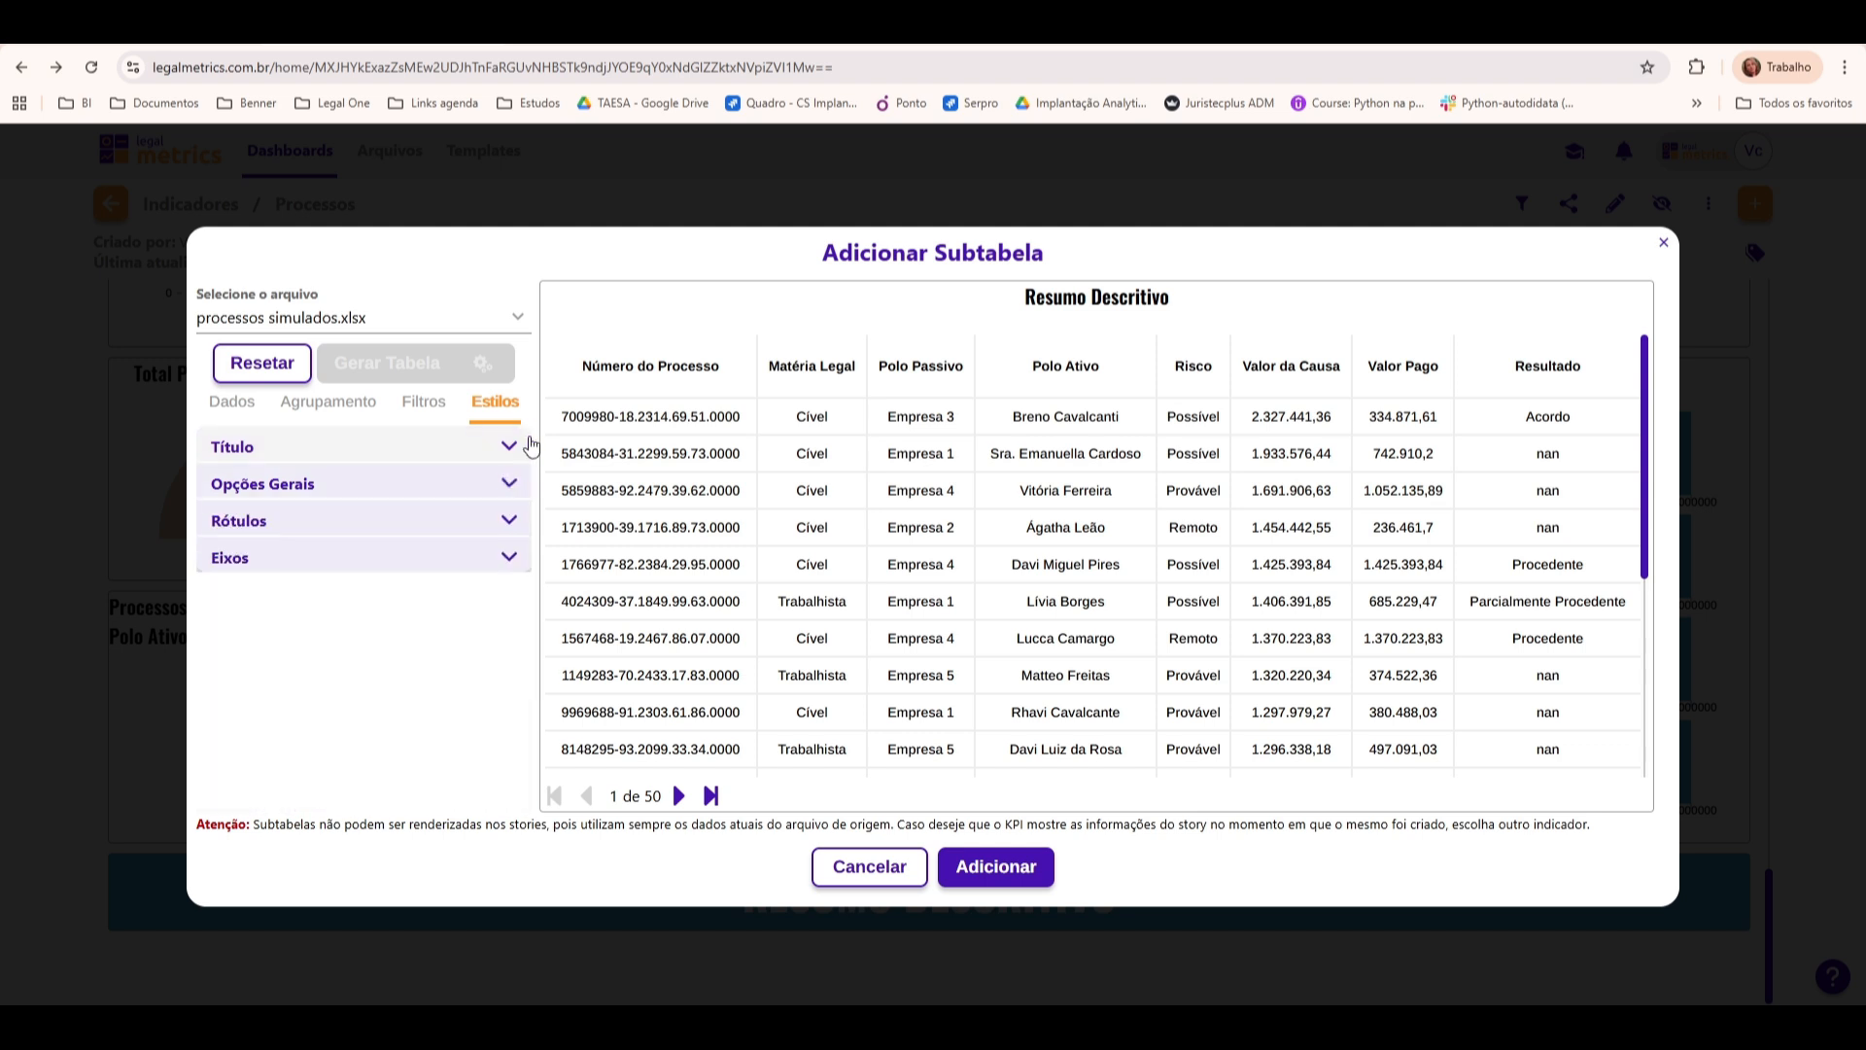
click(505, 486)
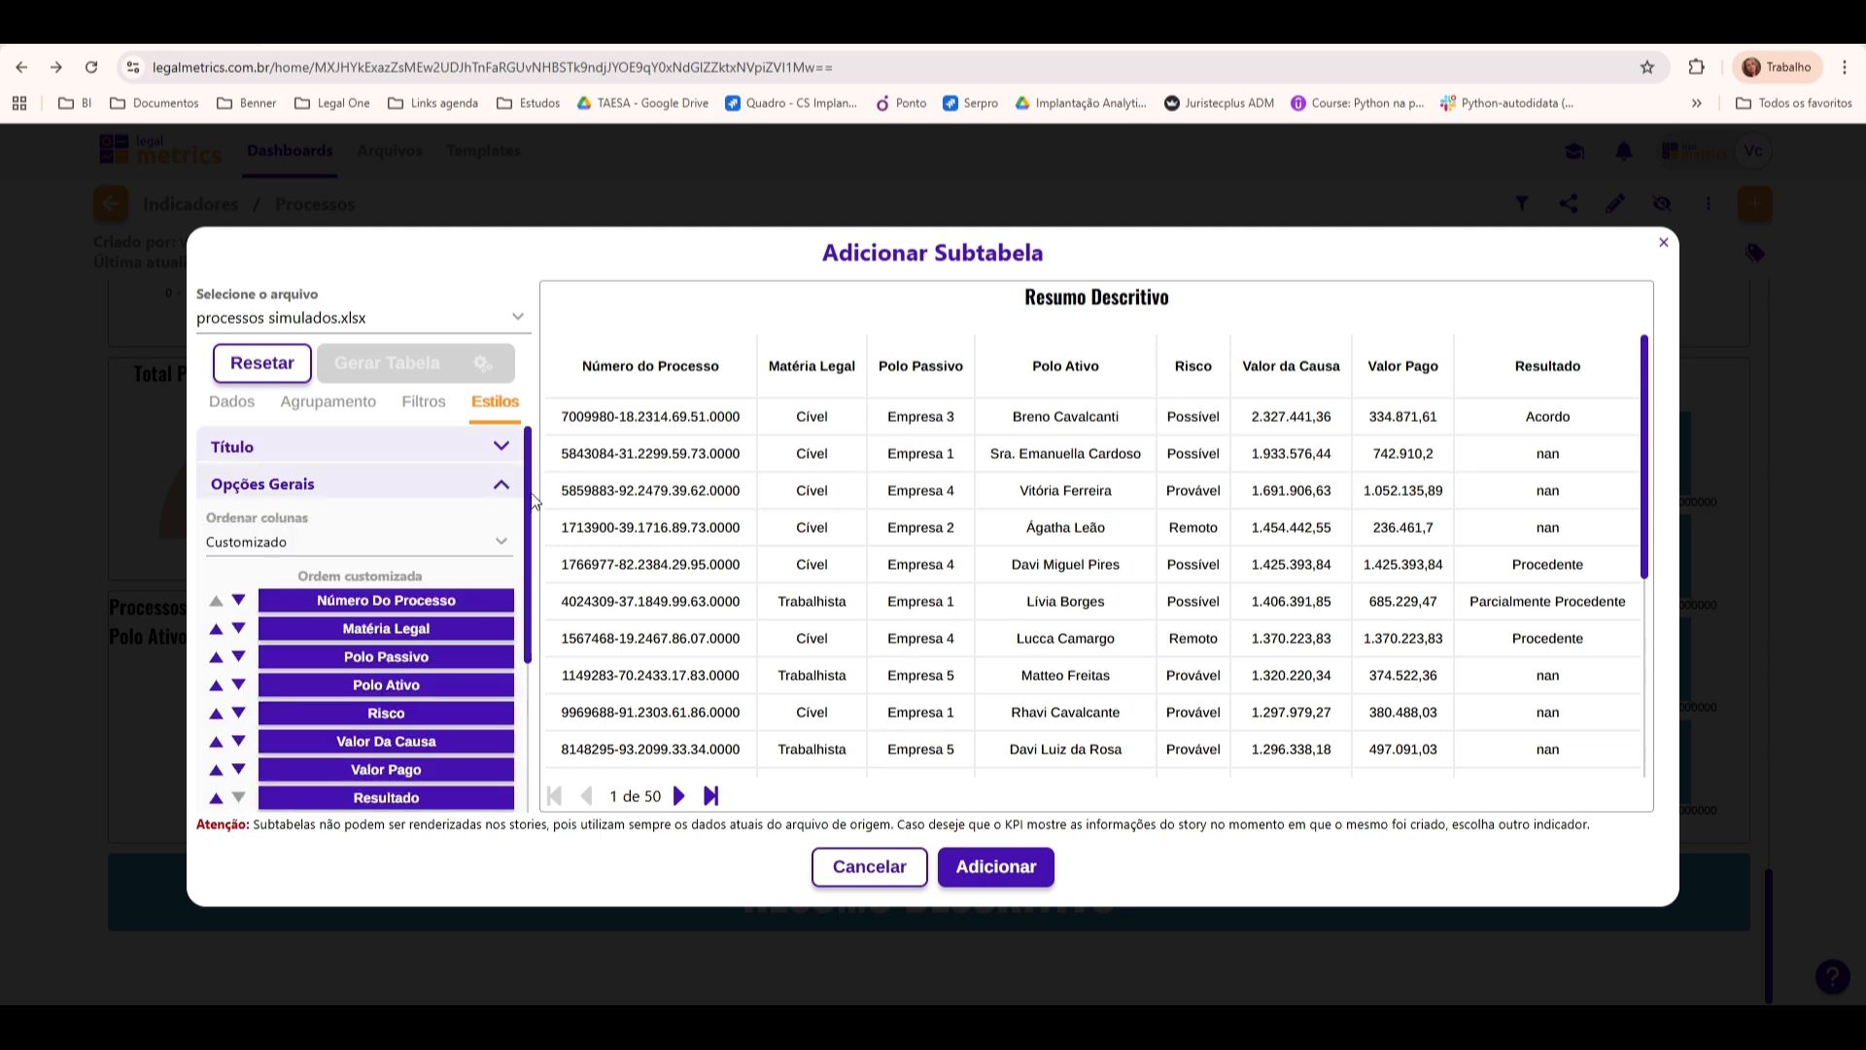
scroll(408, 583, down, 3)
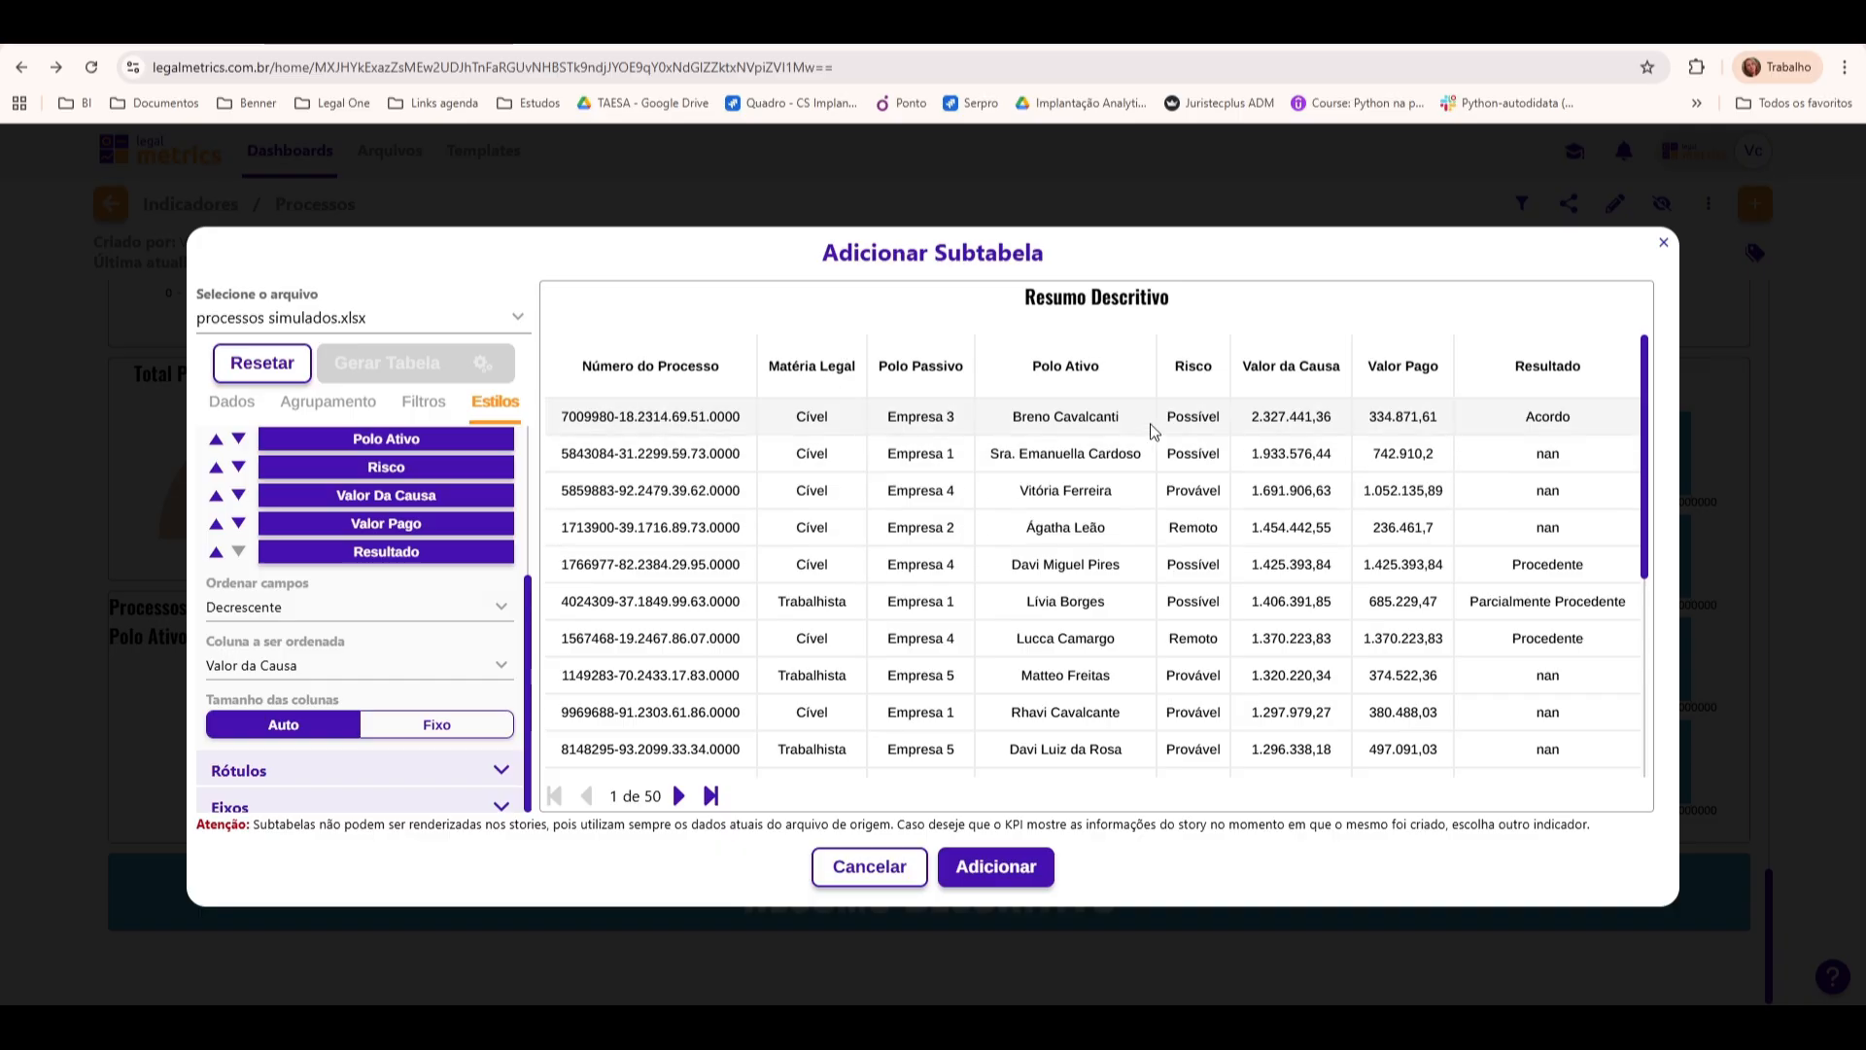
click(416, 736)
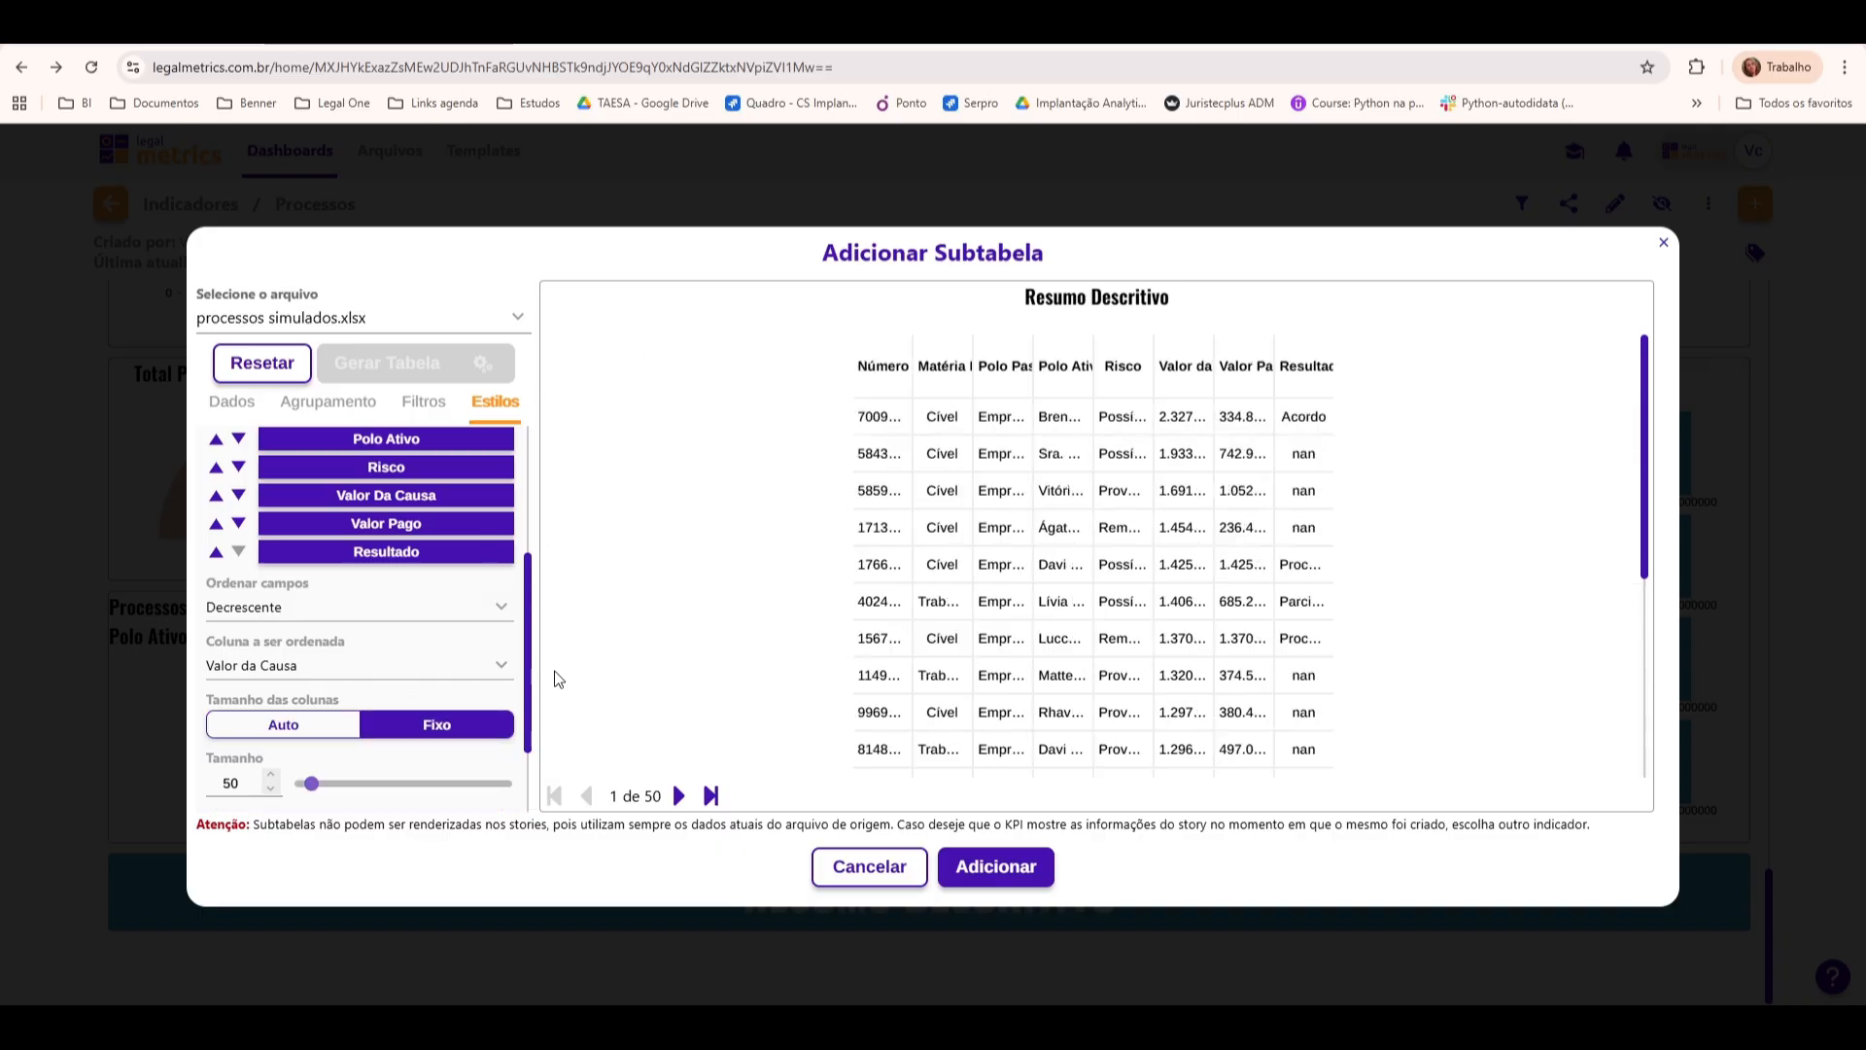
scroll(531, 690, down, 2)
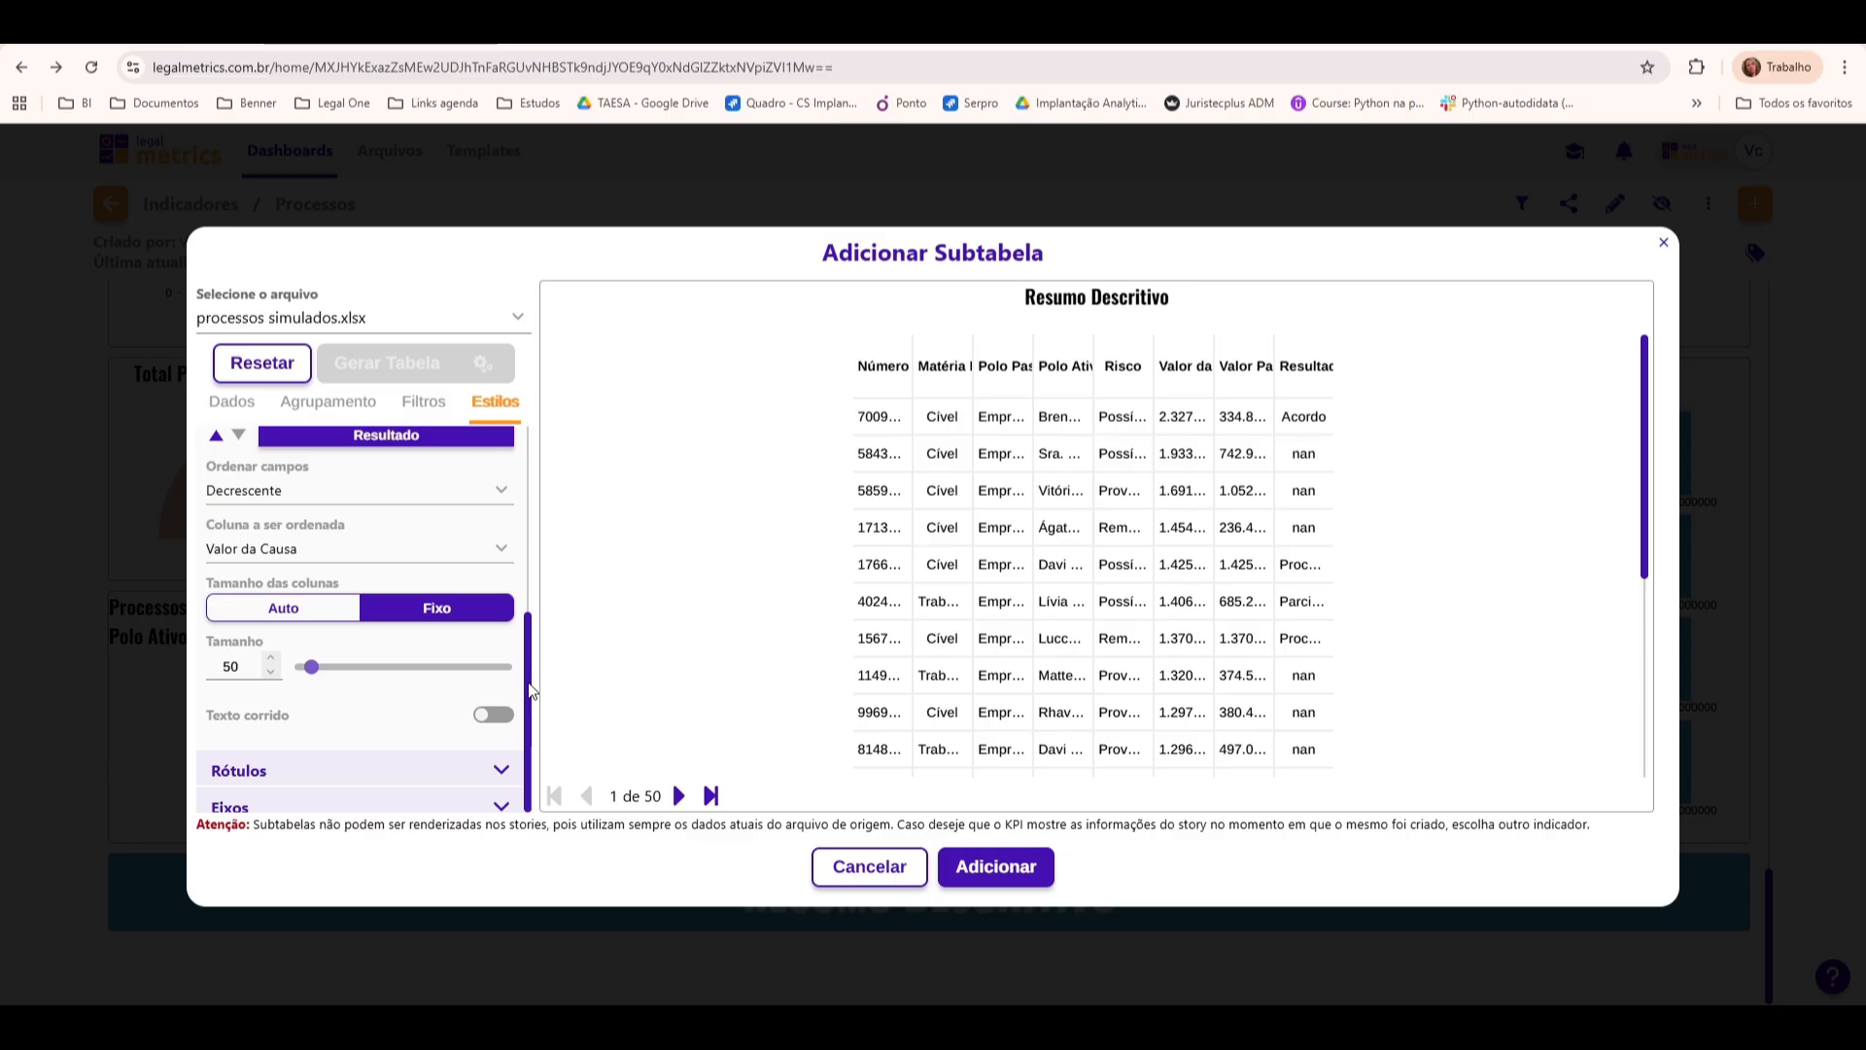
drag(311, 666, 401, 671)
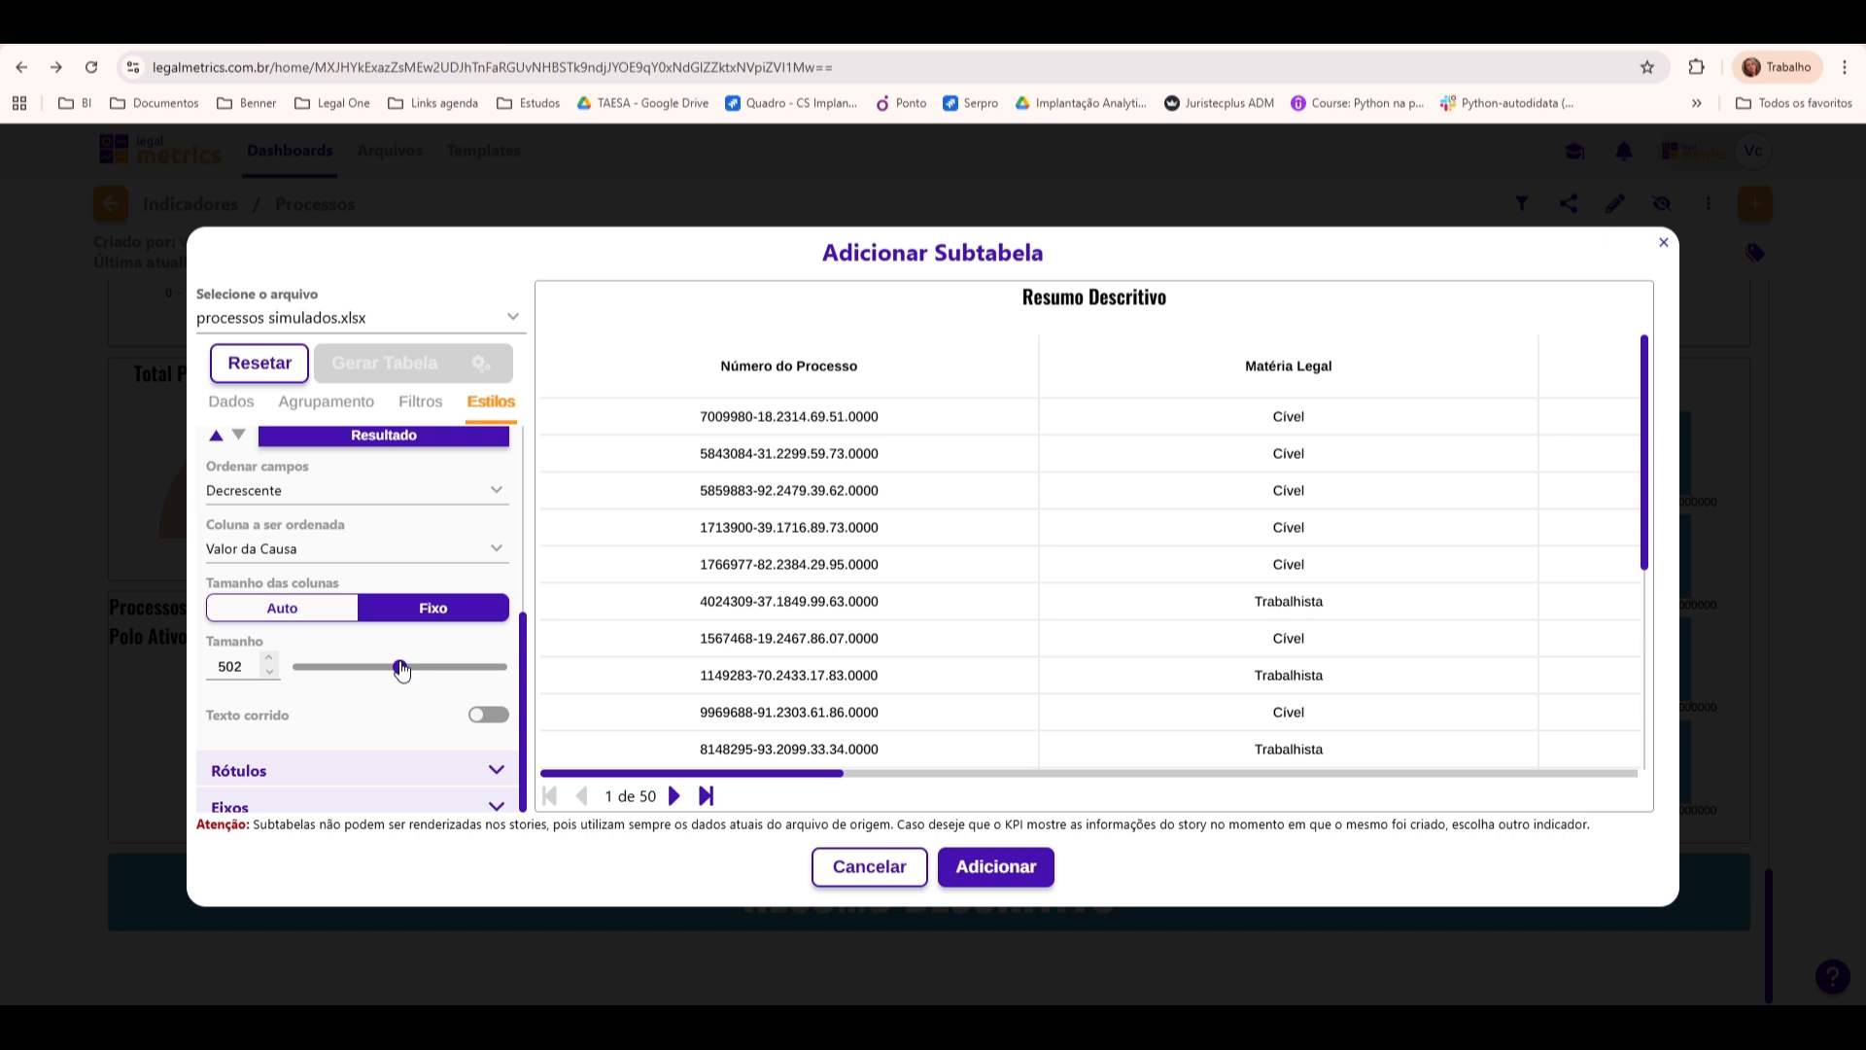
drag(400, 668, 410, 669)
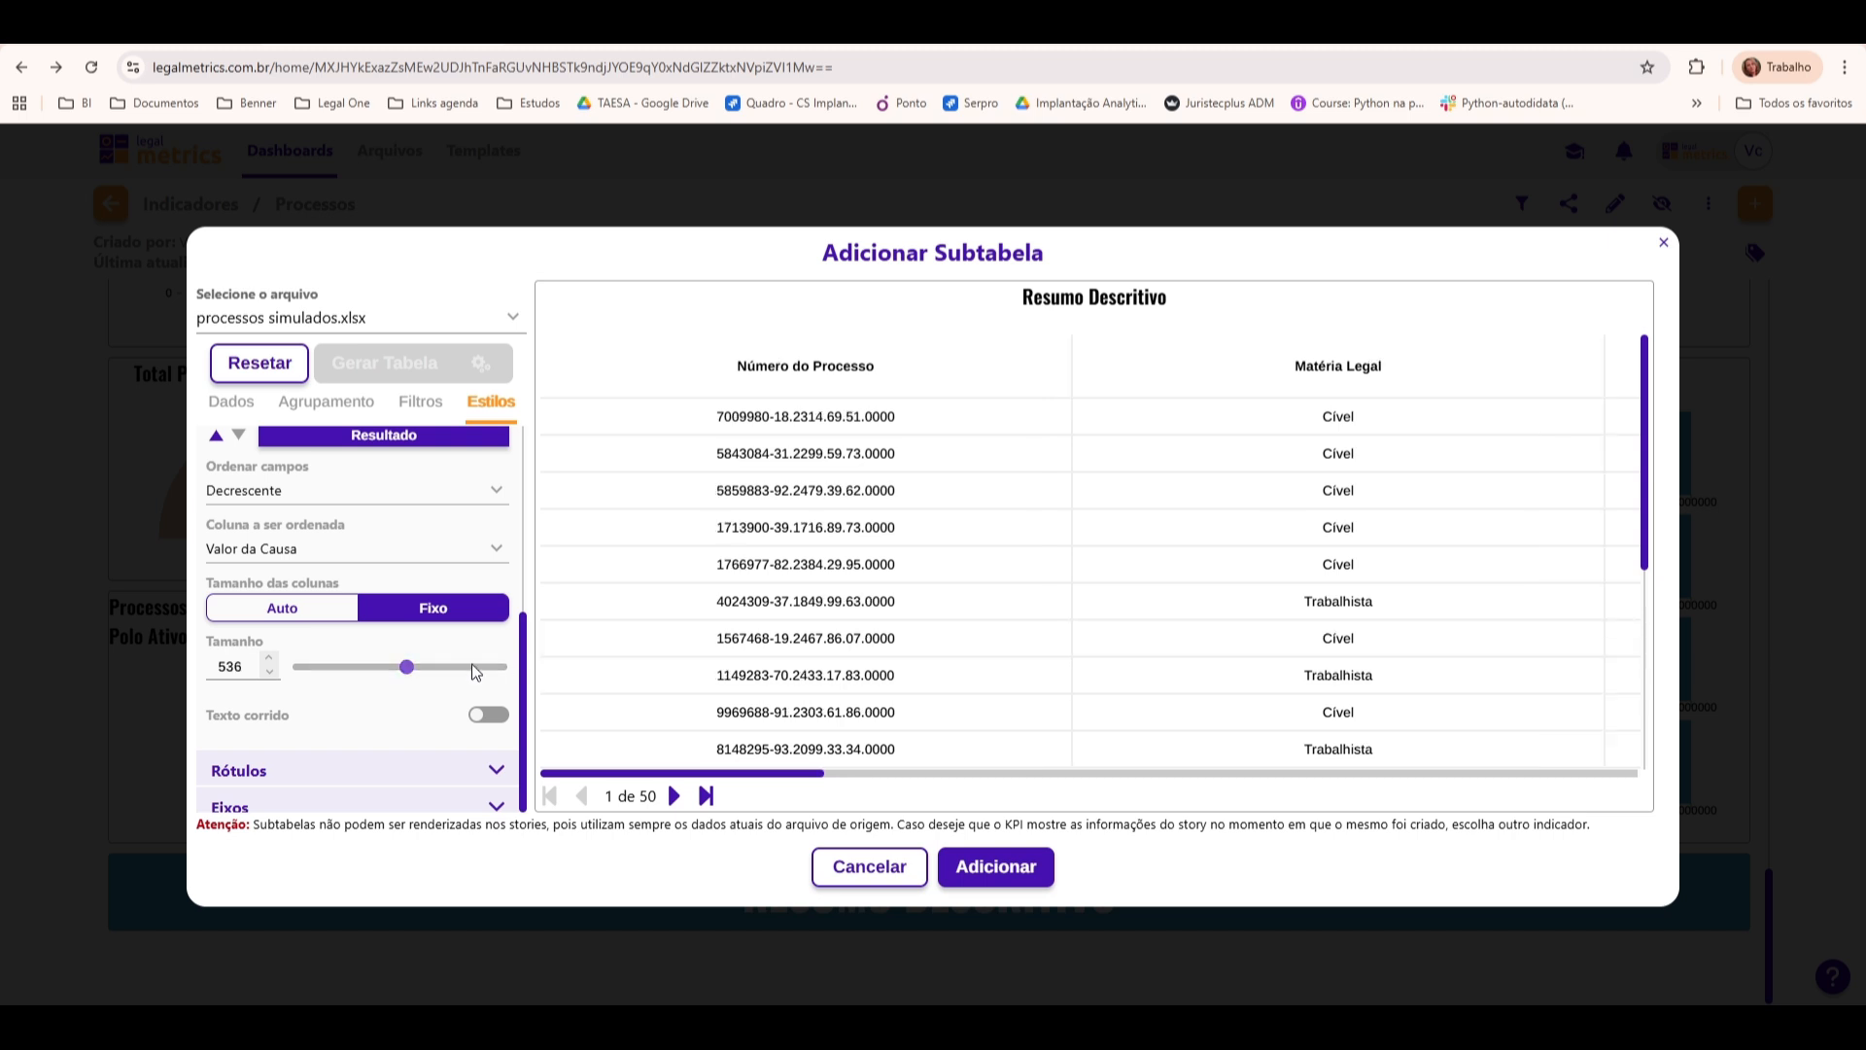
drag(404, 674, 337, 670)
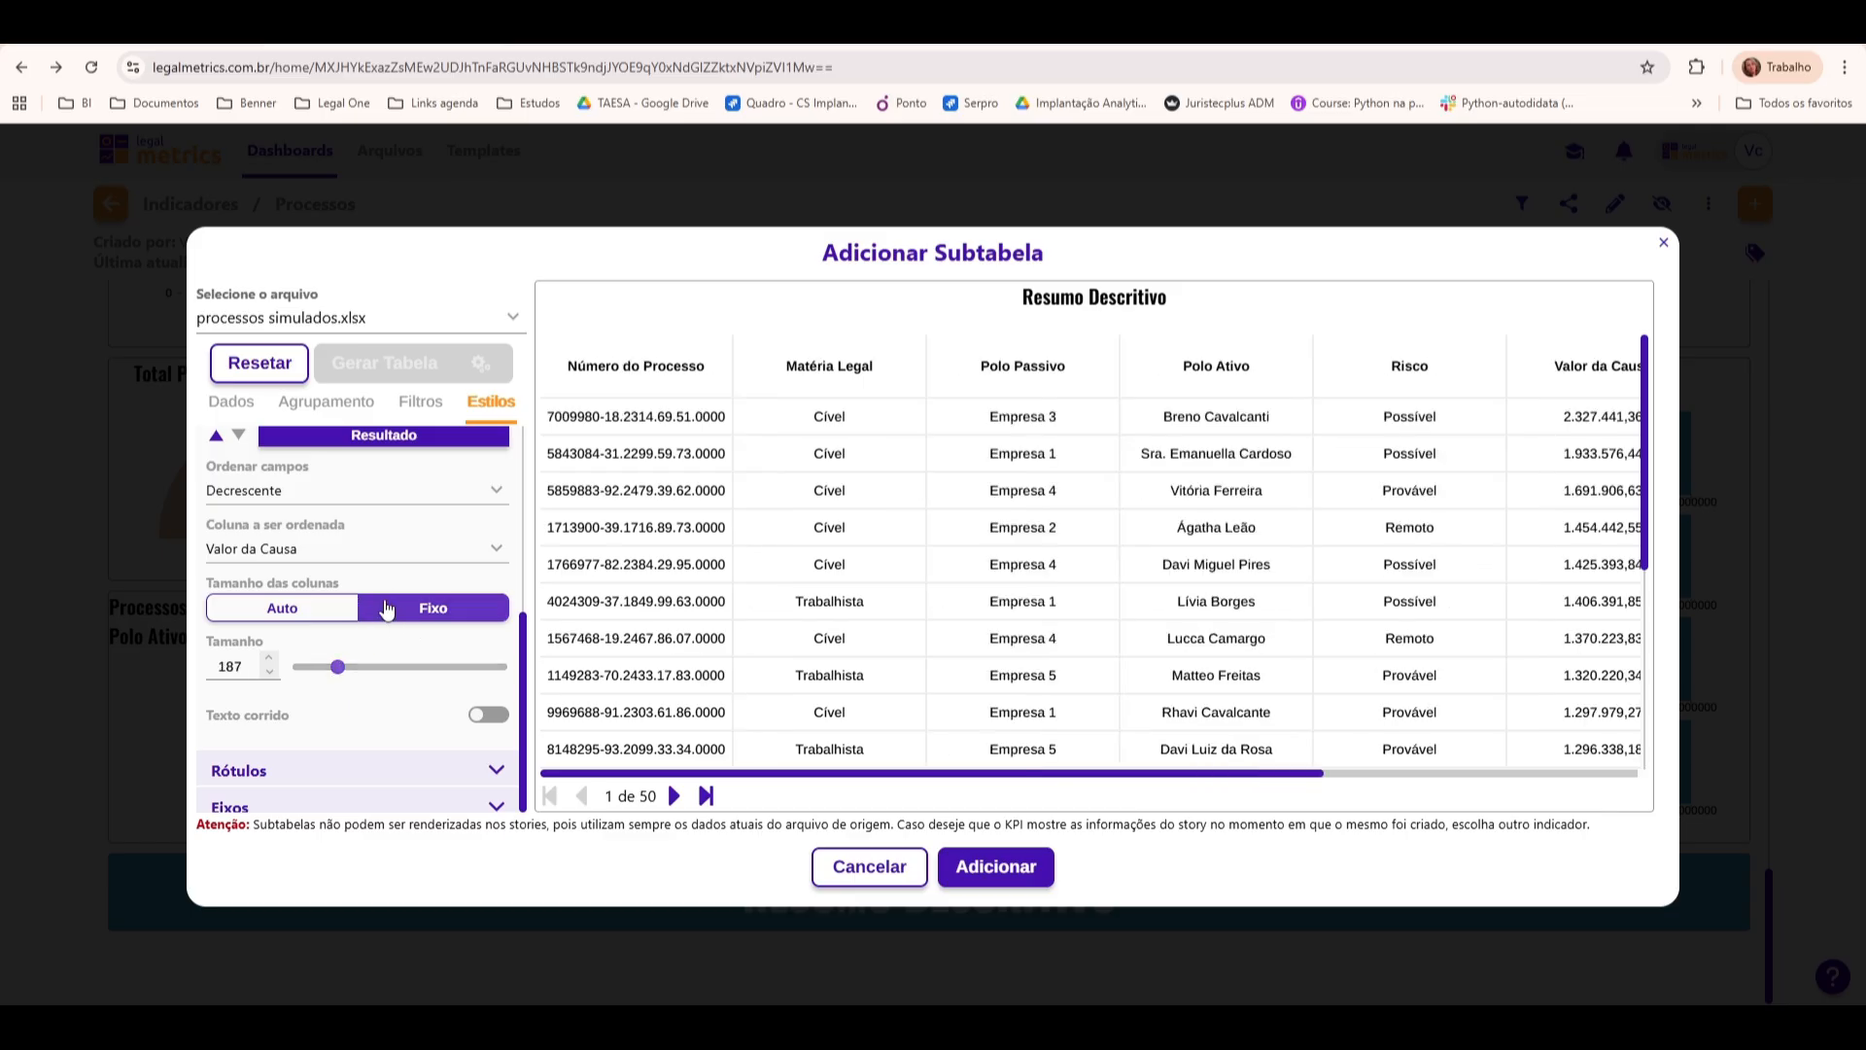
click(309, 610)
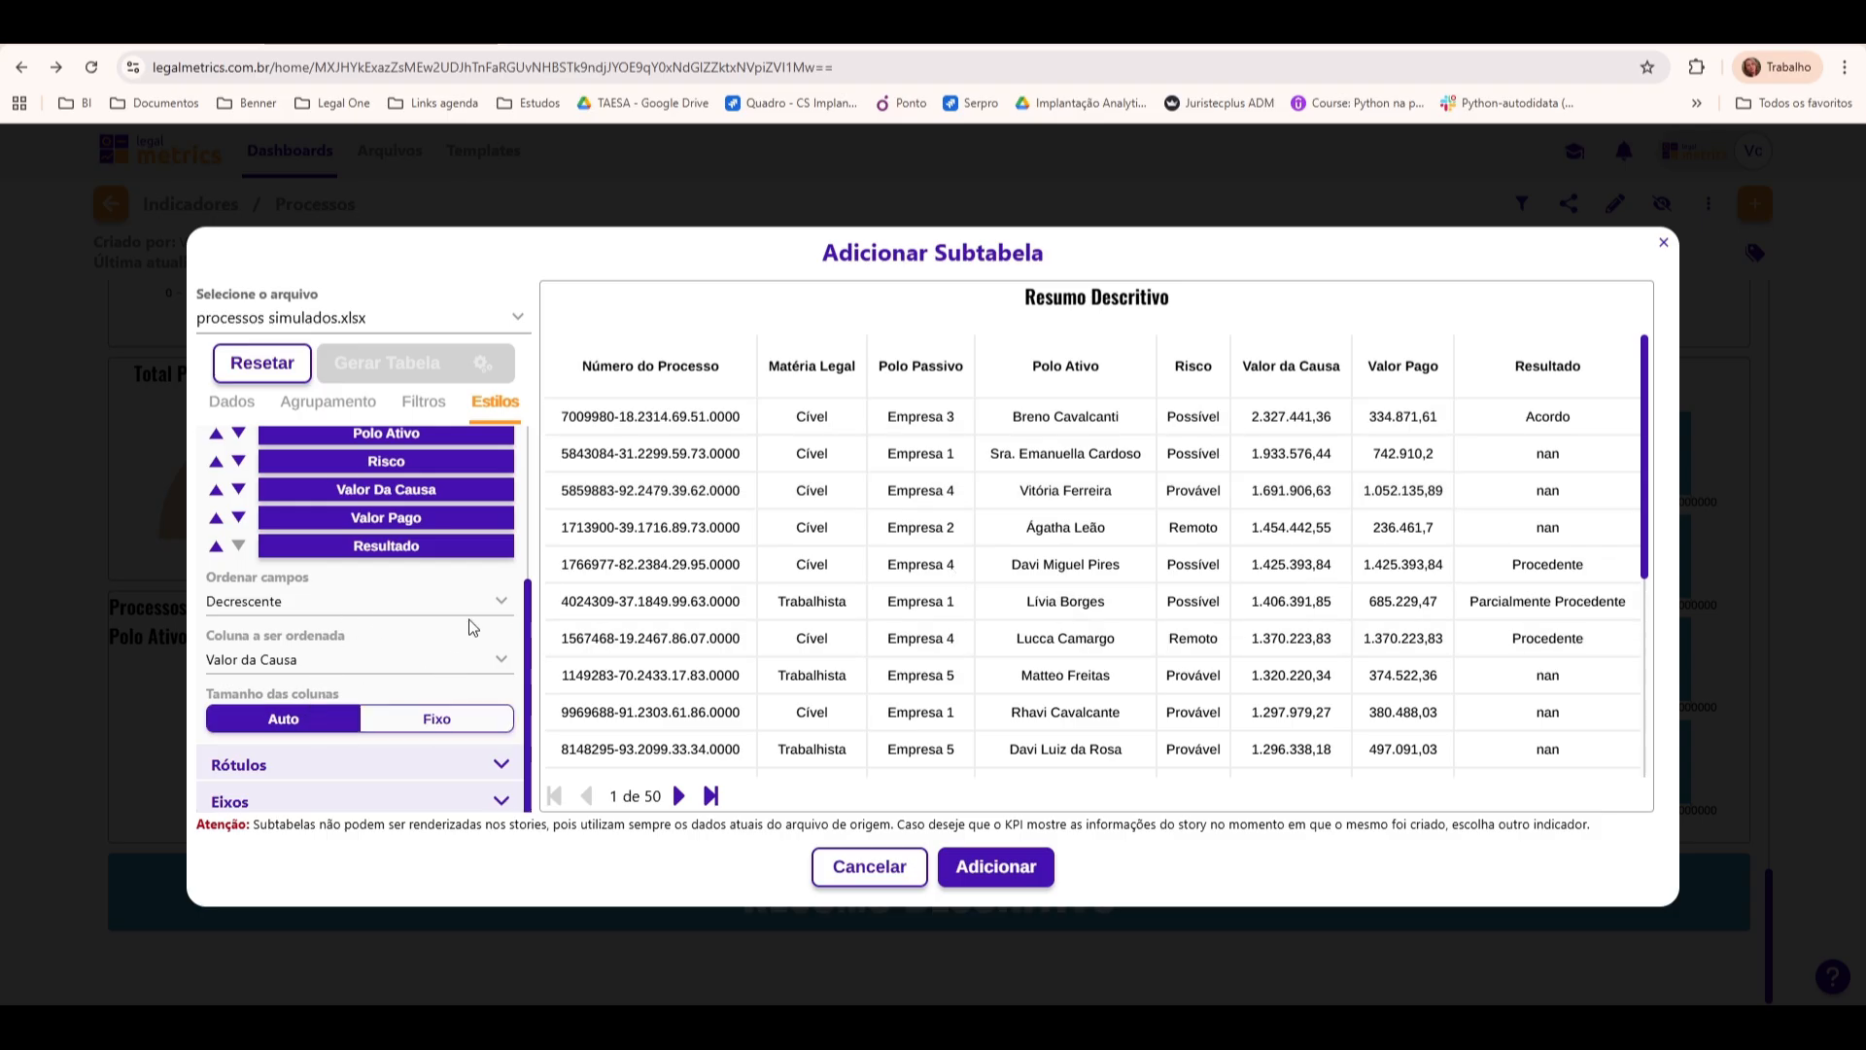
Set the subtable's label (Rótulos) font to Oswald at size 13
drag(526, 615, 547, 489)
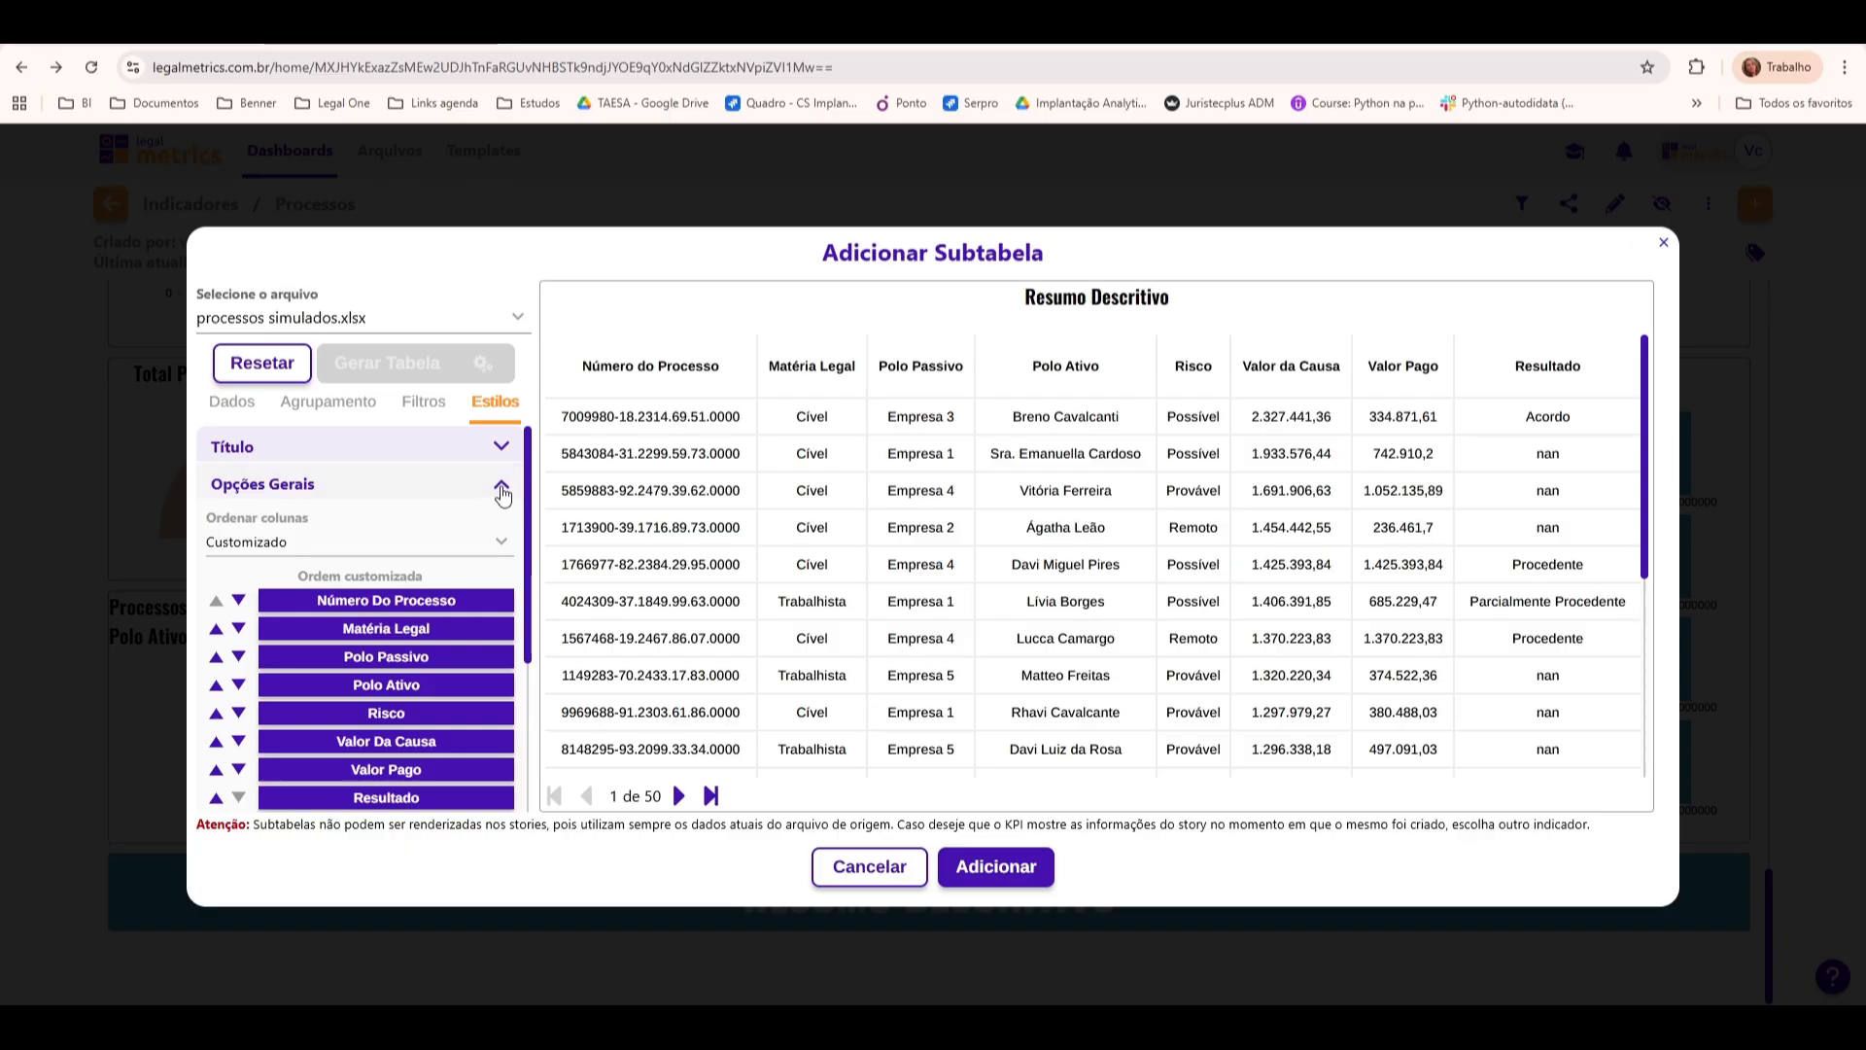
click(501, 486)
click(418, 500)
click(412, 494)
click(409, 520)
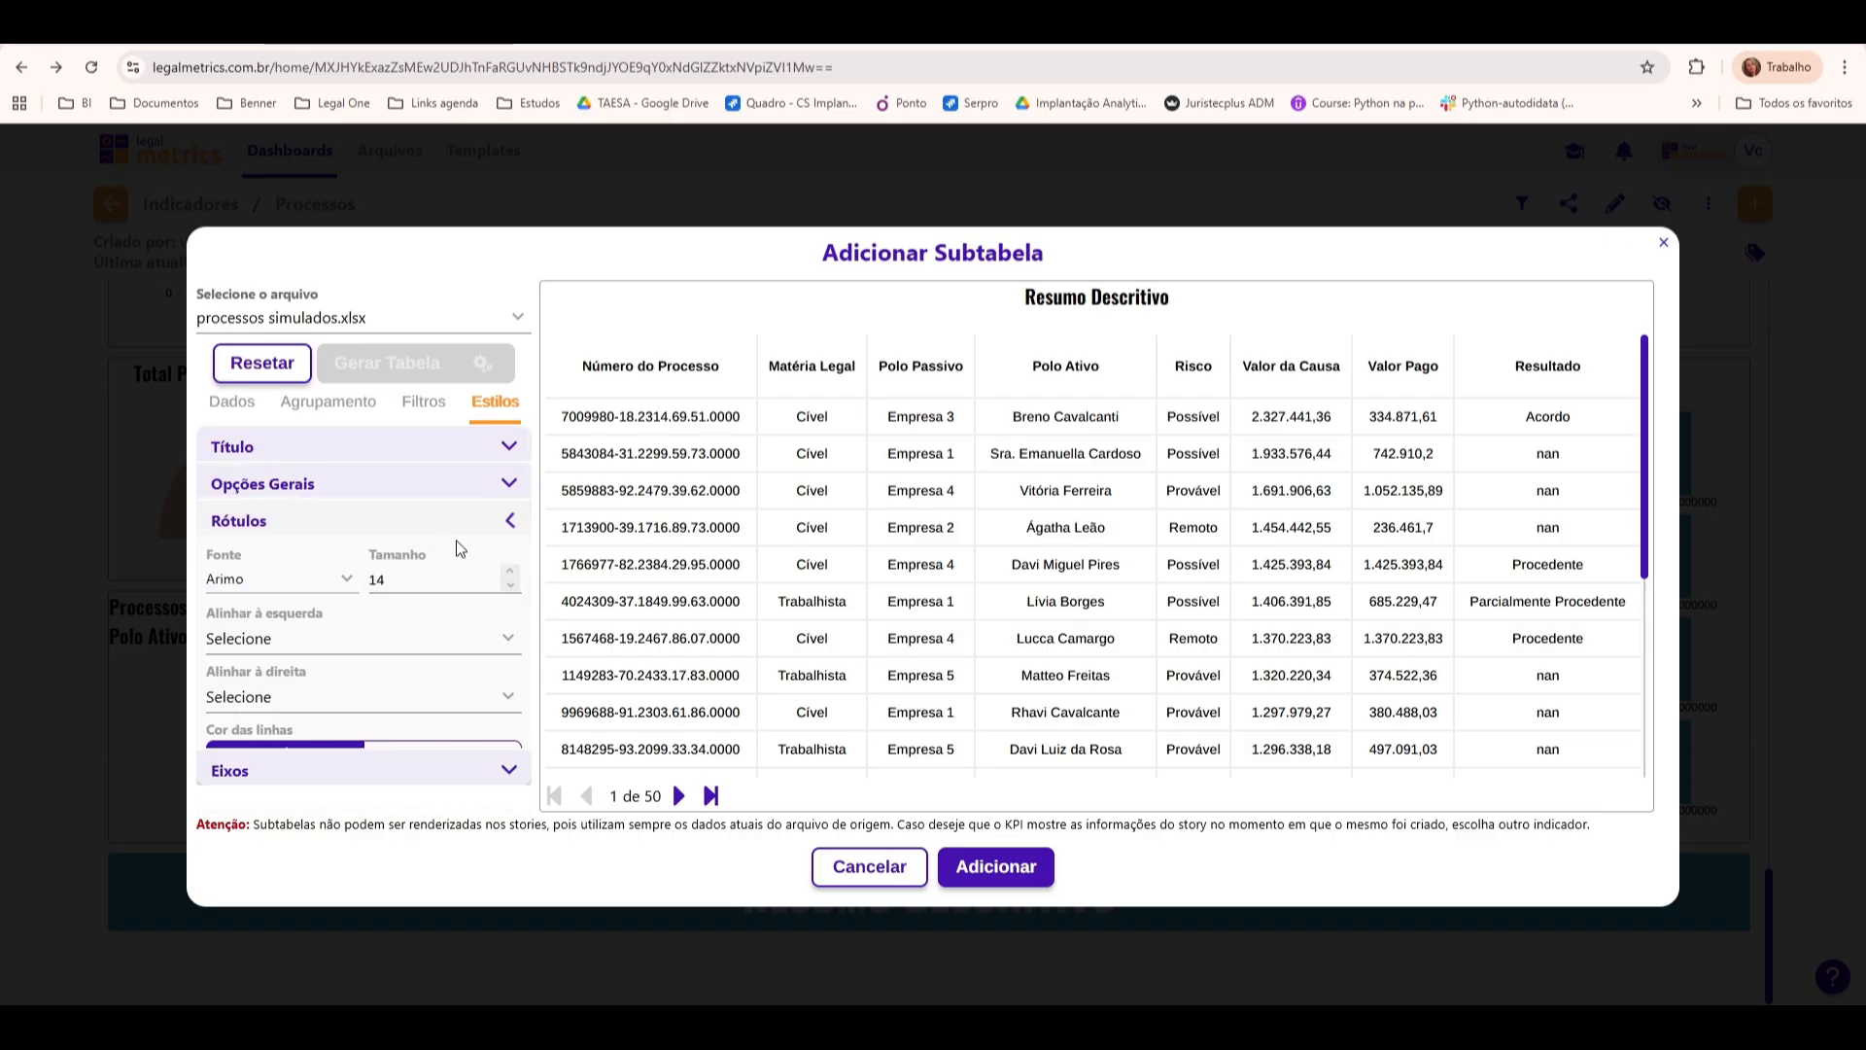
click(338, 581)
click(249, 722)
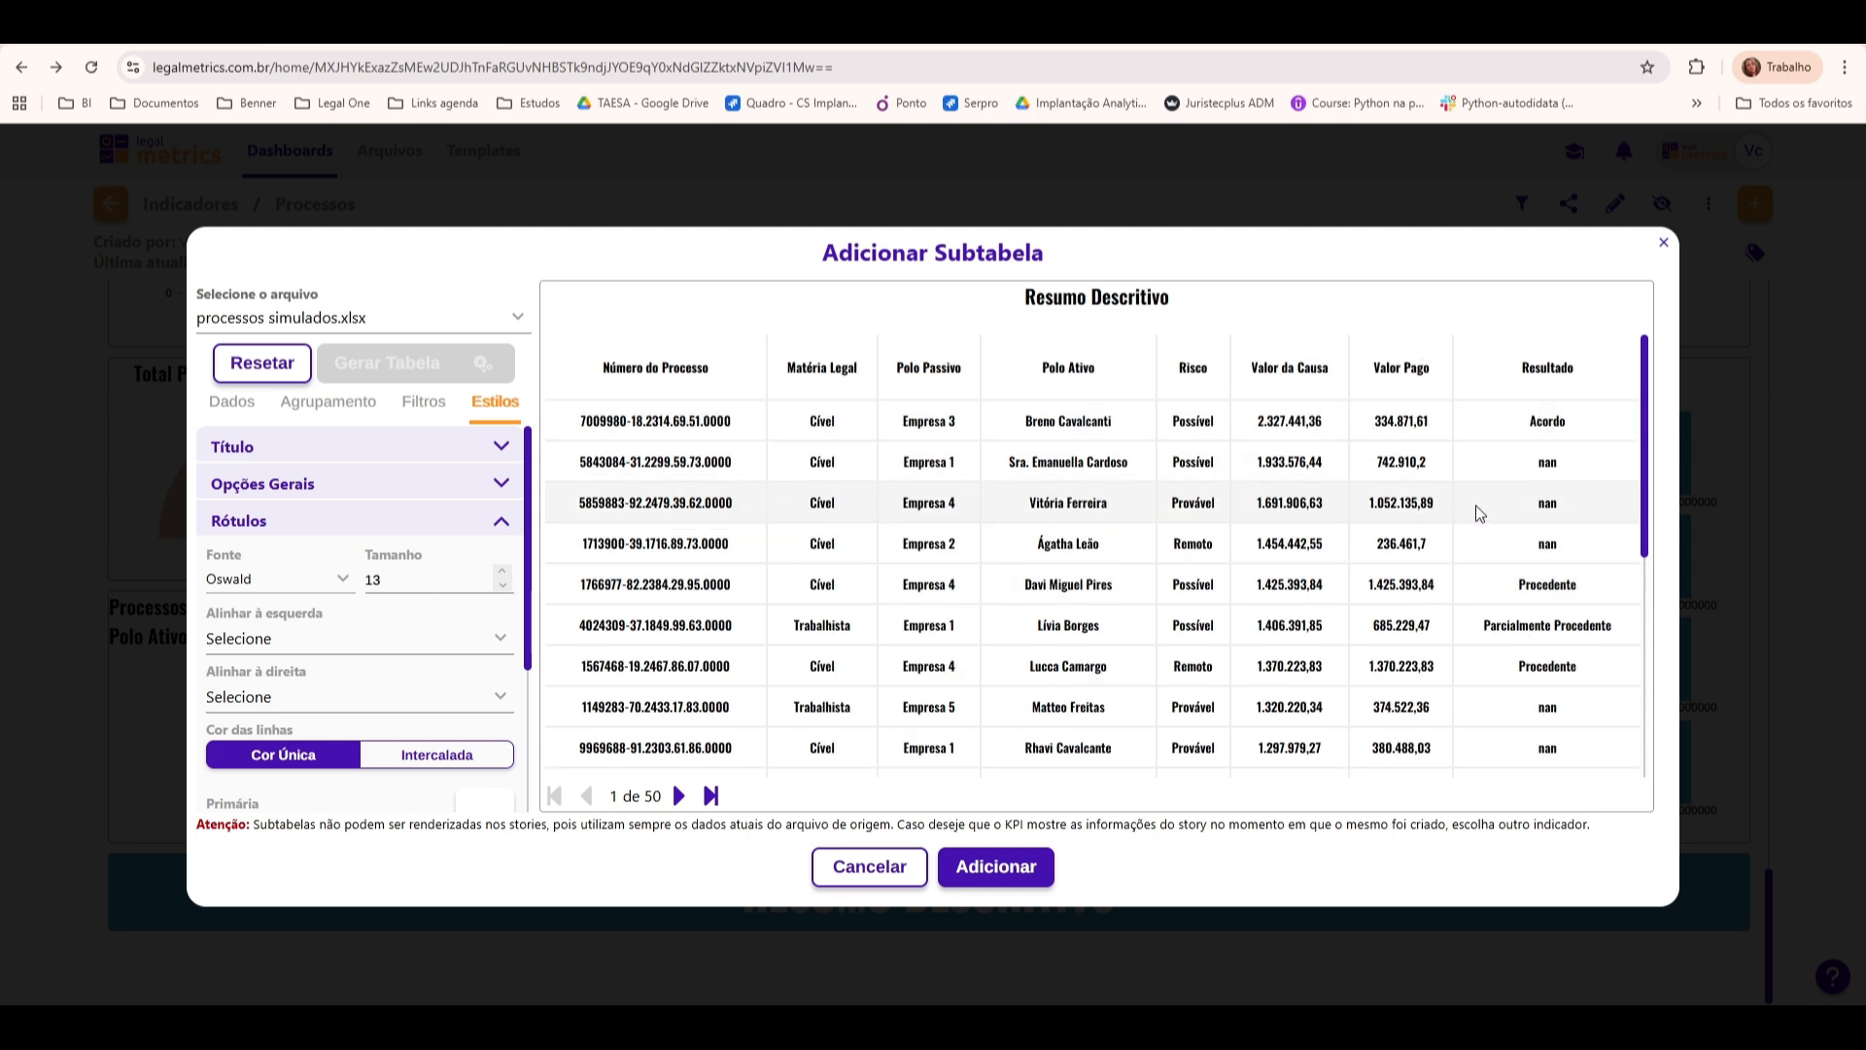
Try left-aligning Matéria Legal, Número do Processo, Polo Ativo and Polo Passivo, as well as all columns, and clear the left alignment
click(360, 637)
click(369, 742)
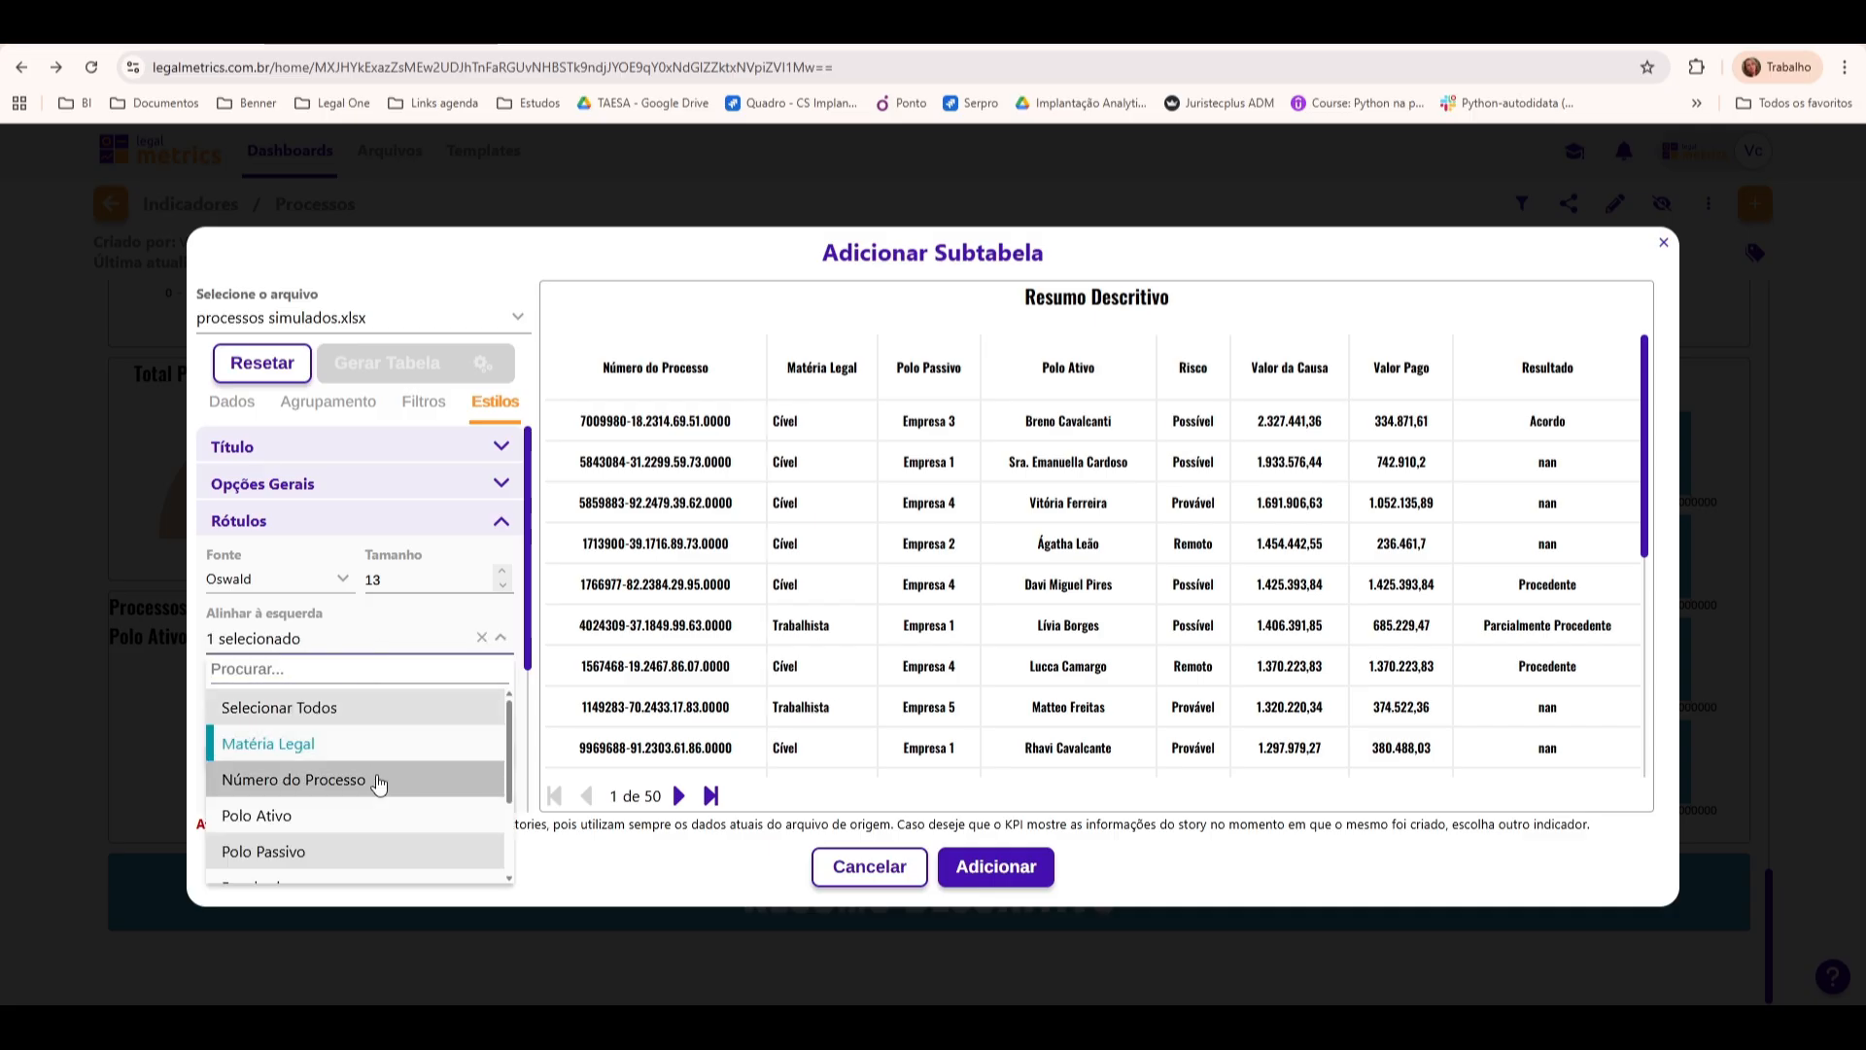
click(375, 779)
click(387, 815)
click(395, 851)
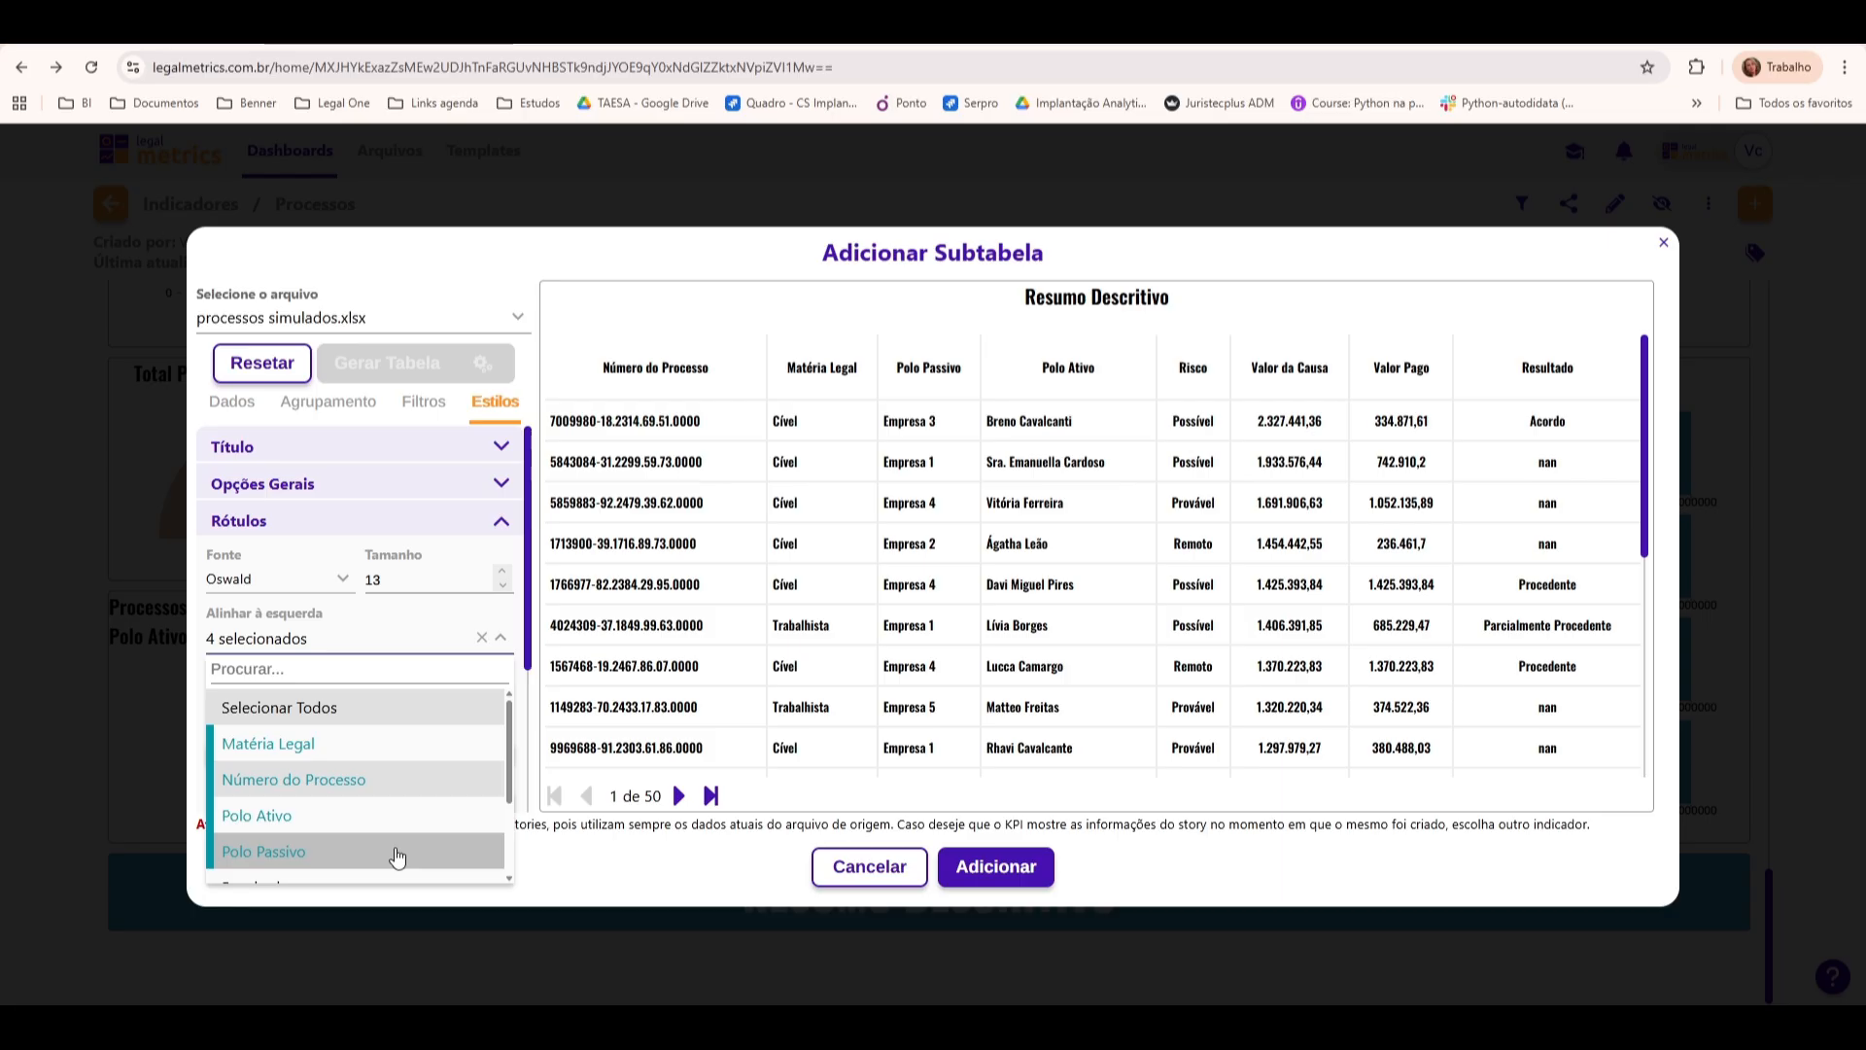
click(433, 709)
click(435, 709)
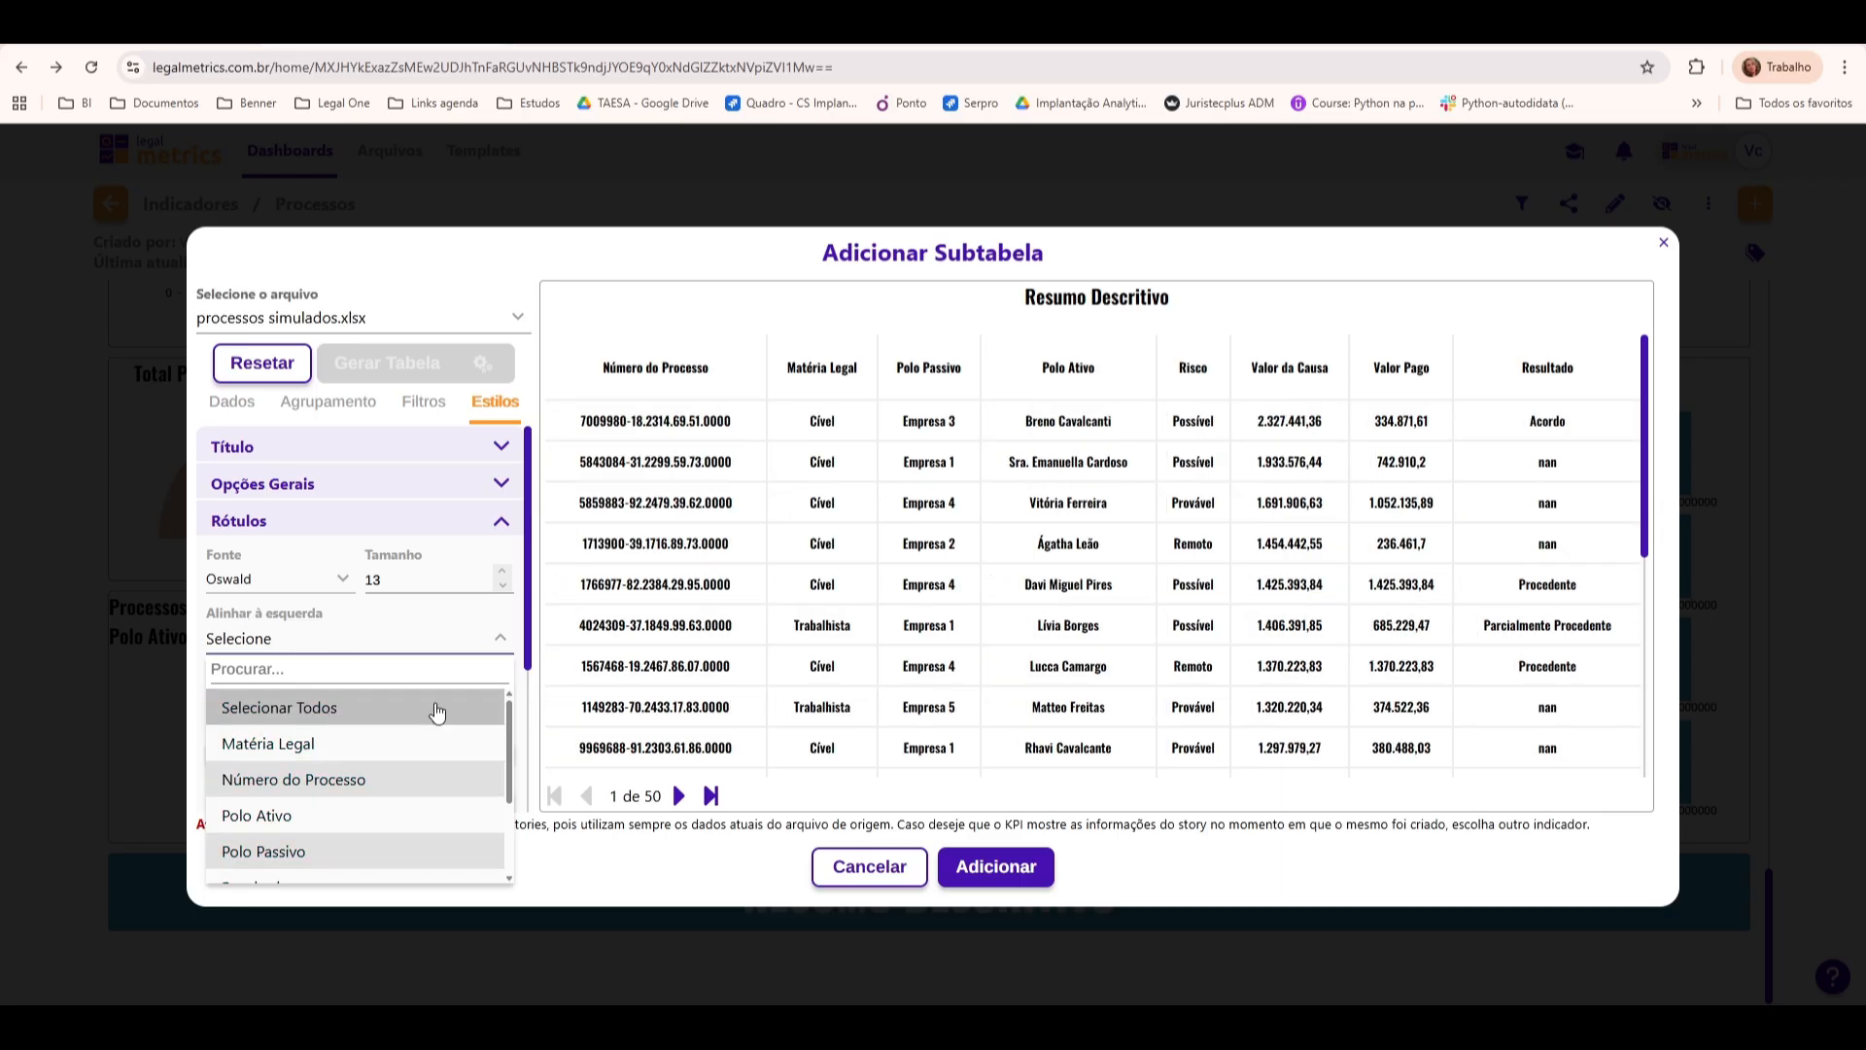
click(401, 746)
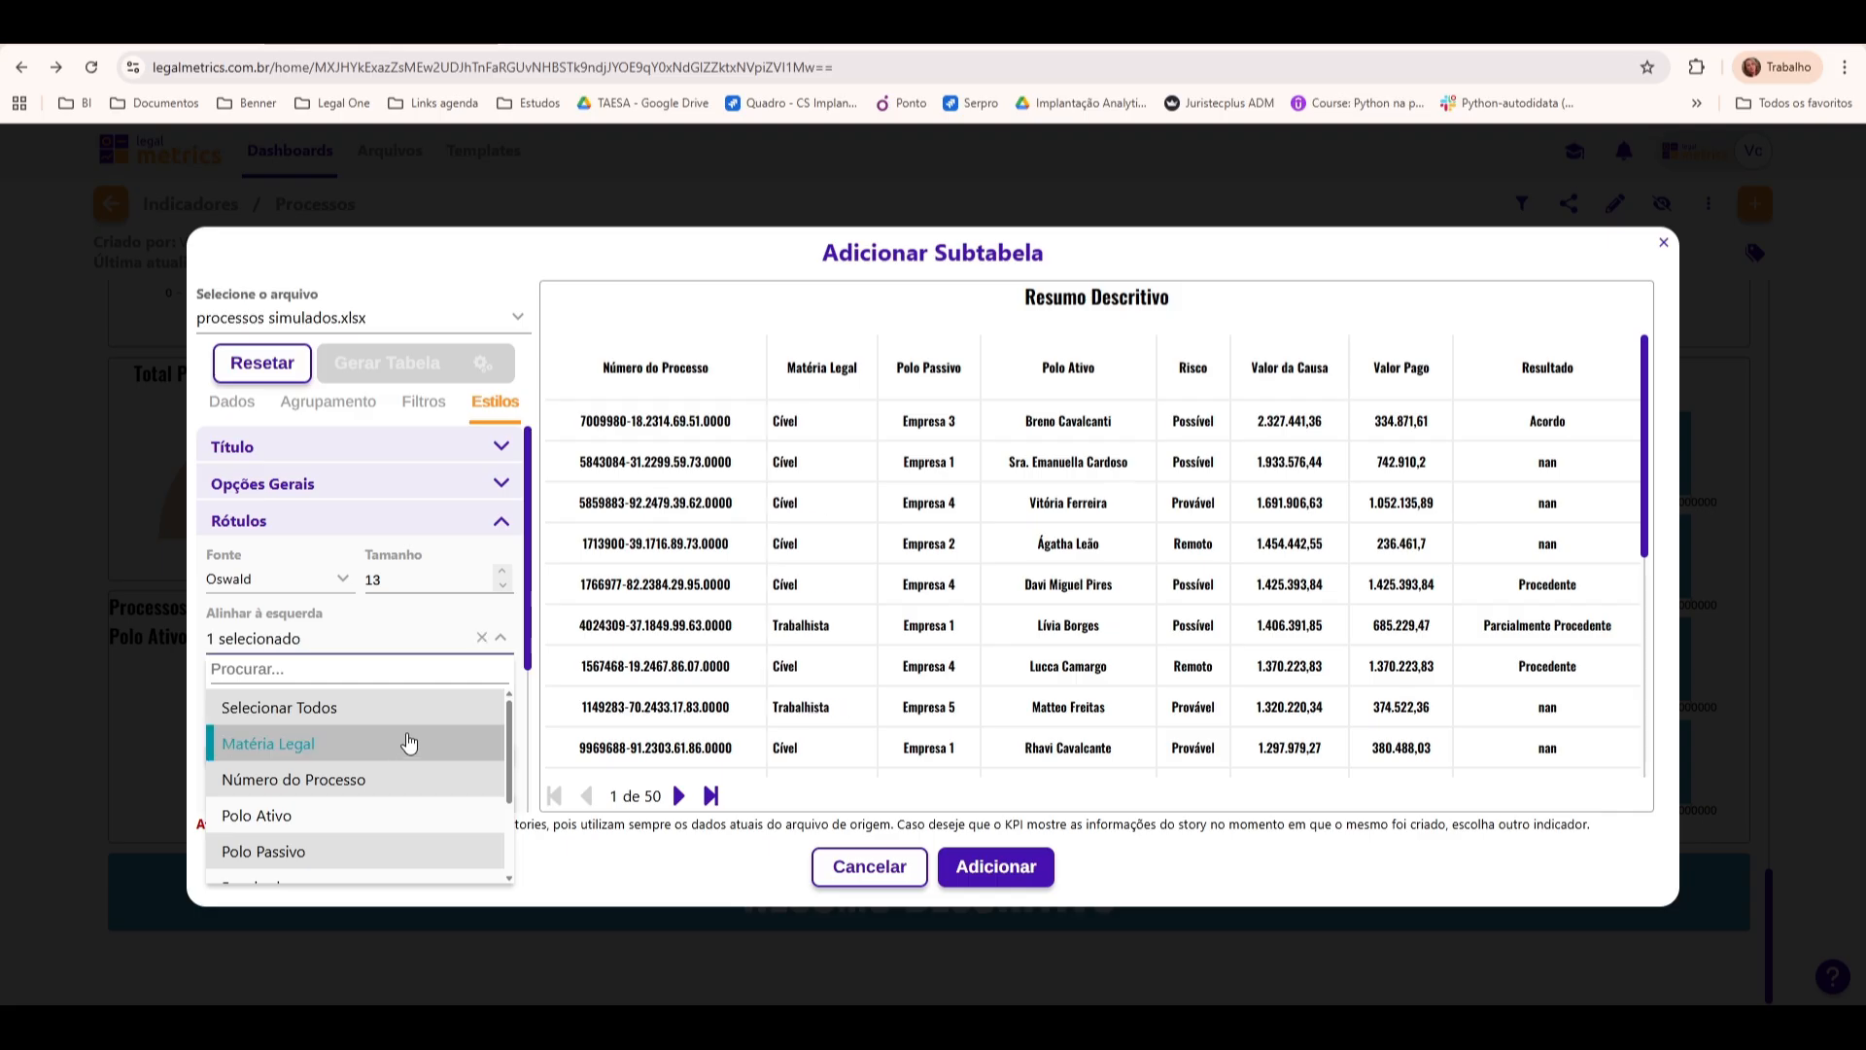
click(354, 710)
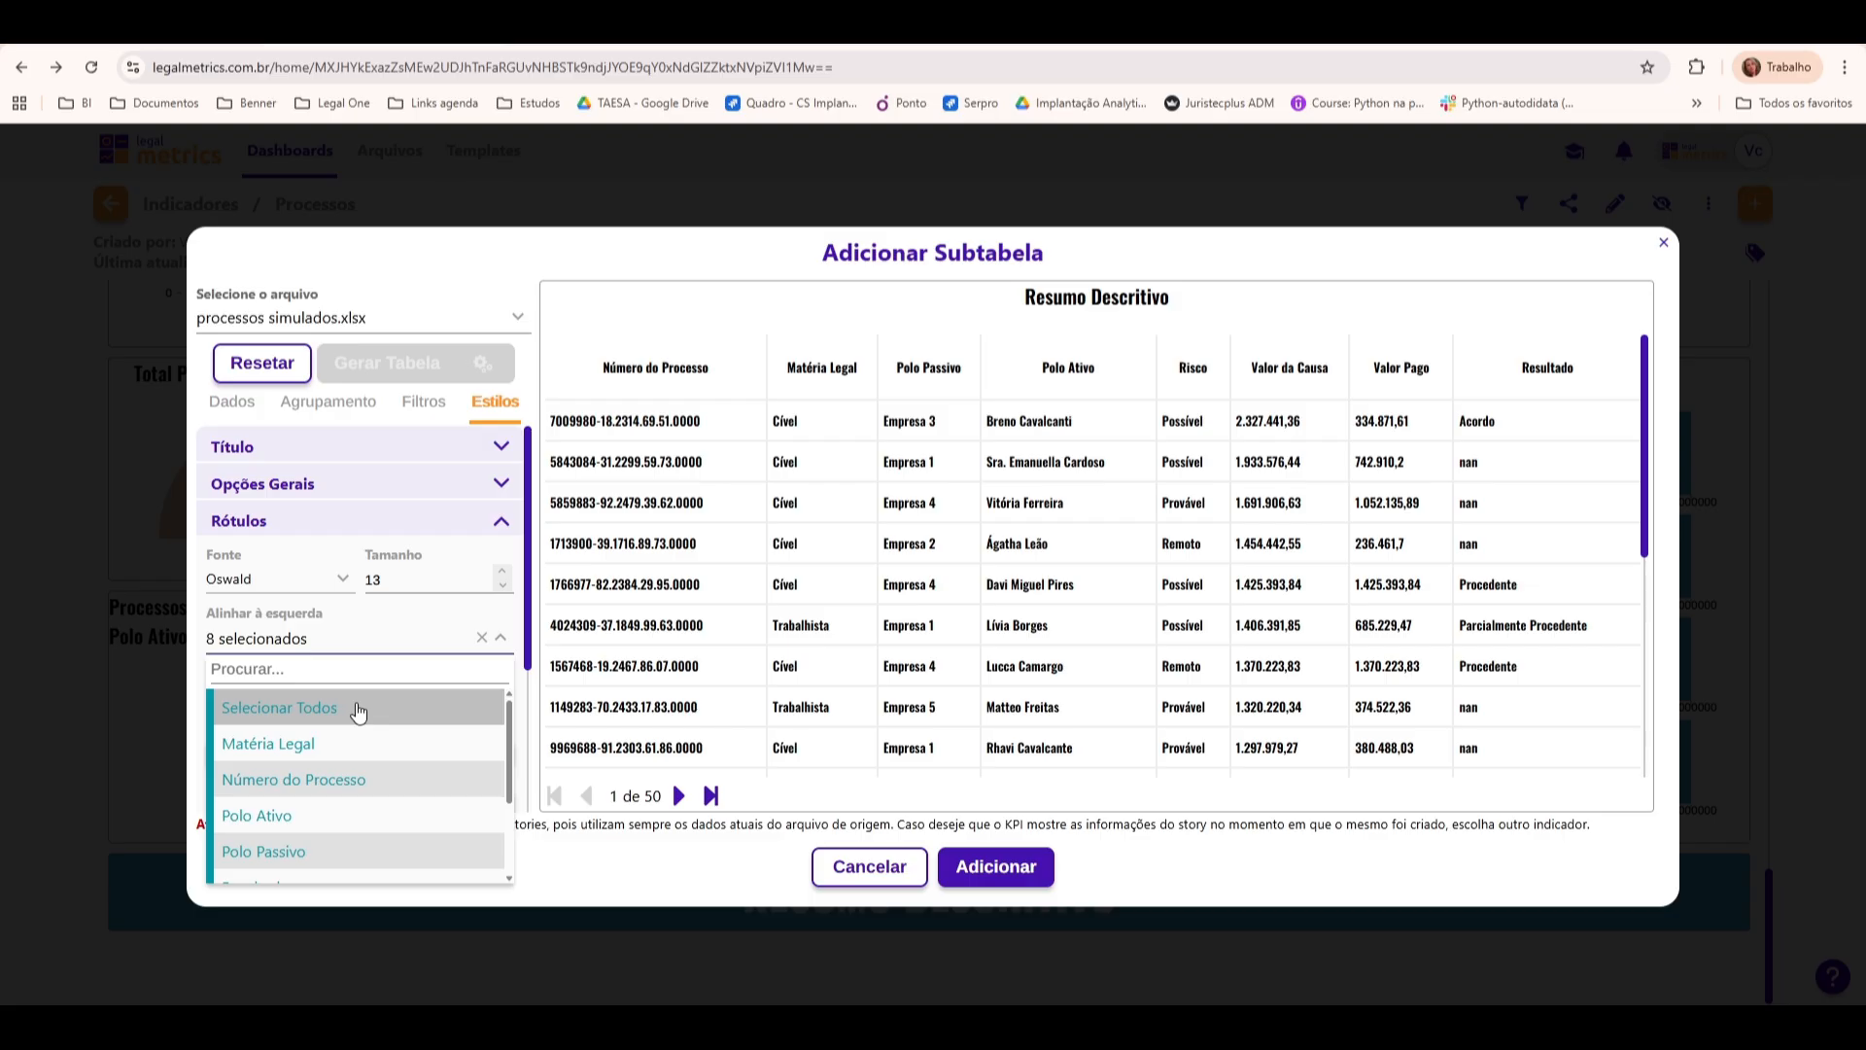
click(358, 710)
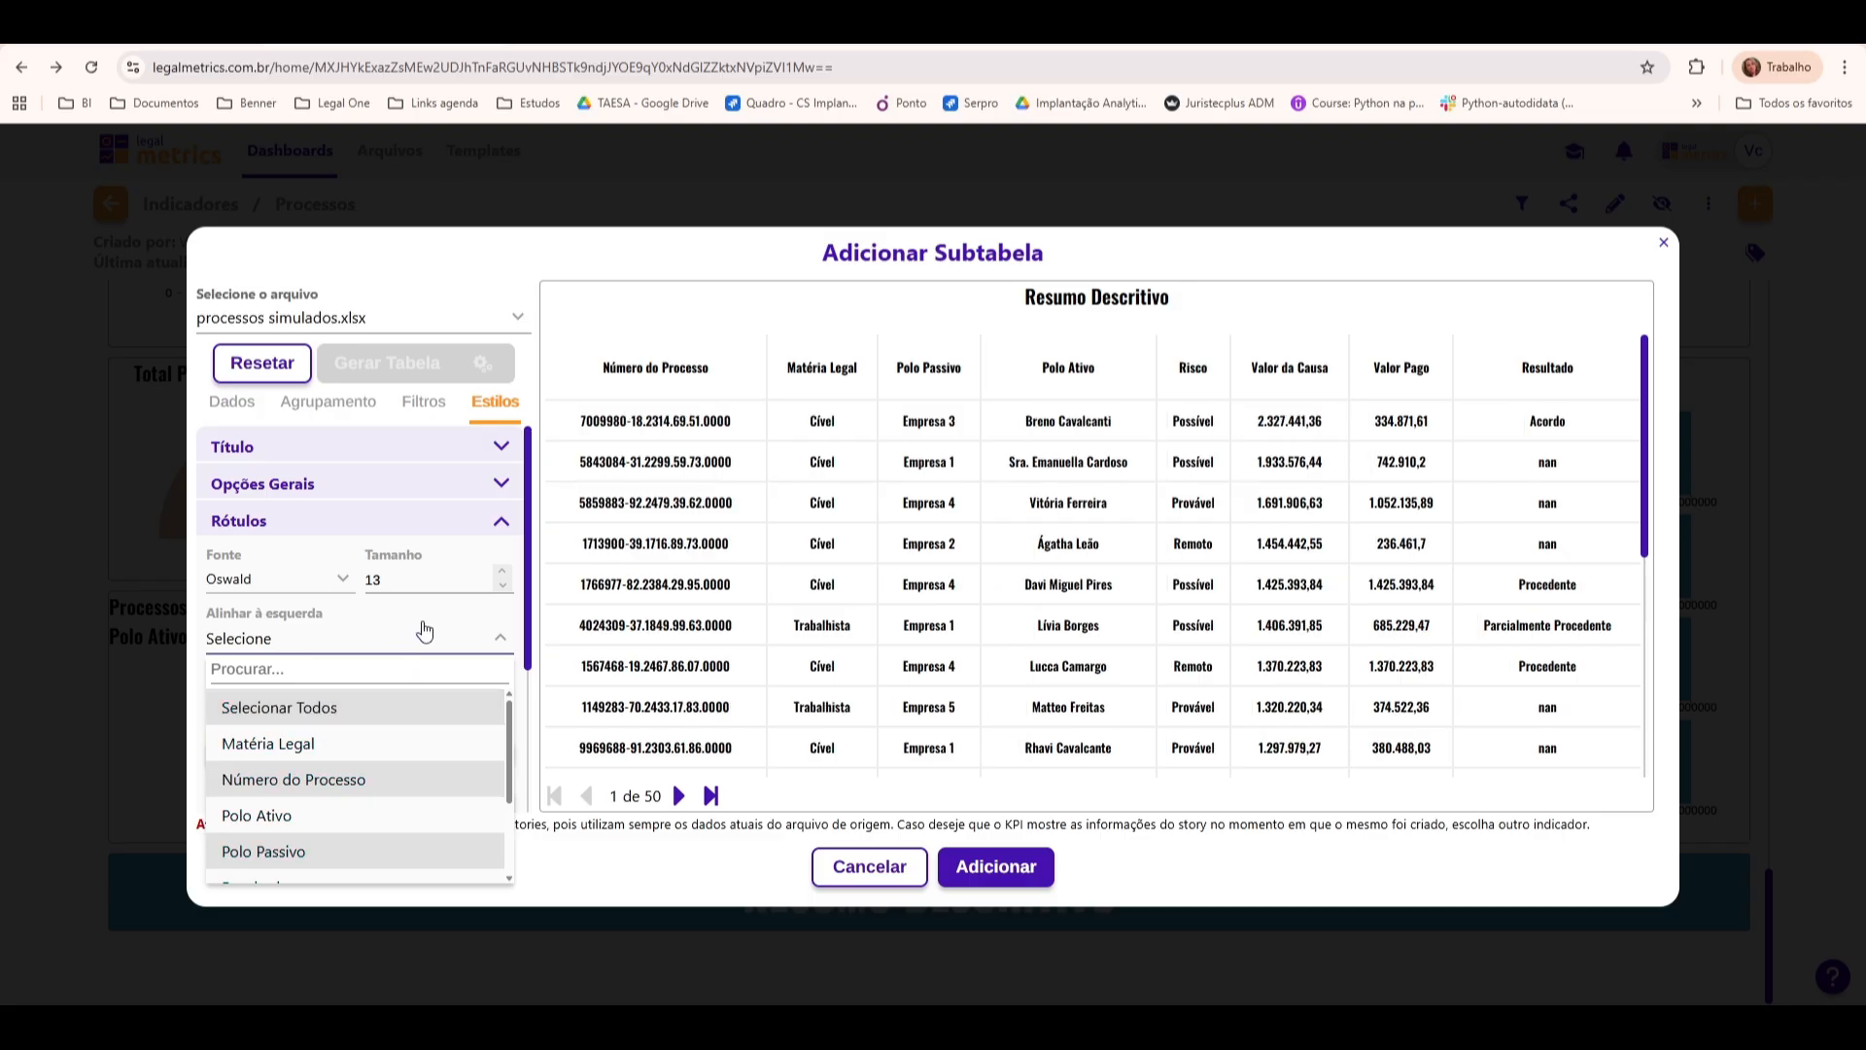
Try right-aligning all of the subtable's columns and clear the right alignment
click(423, 638)
click(321, 705)
click(389, 765)
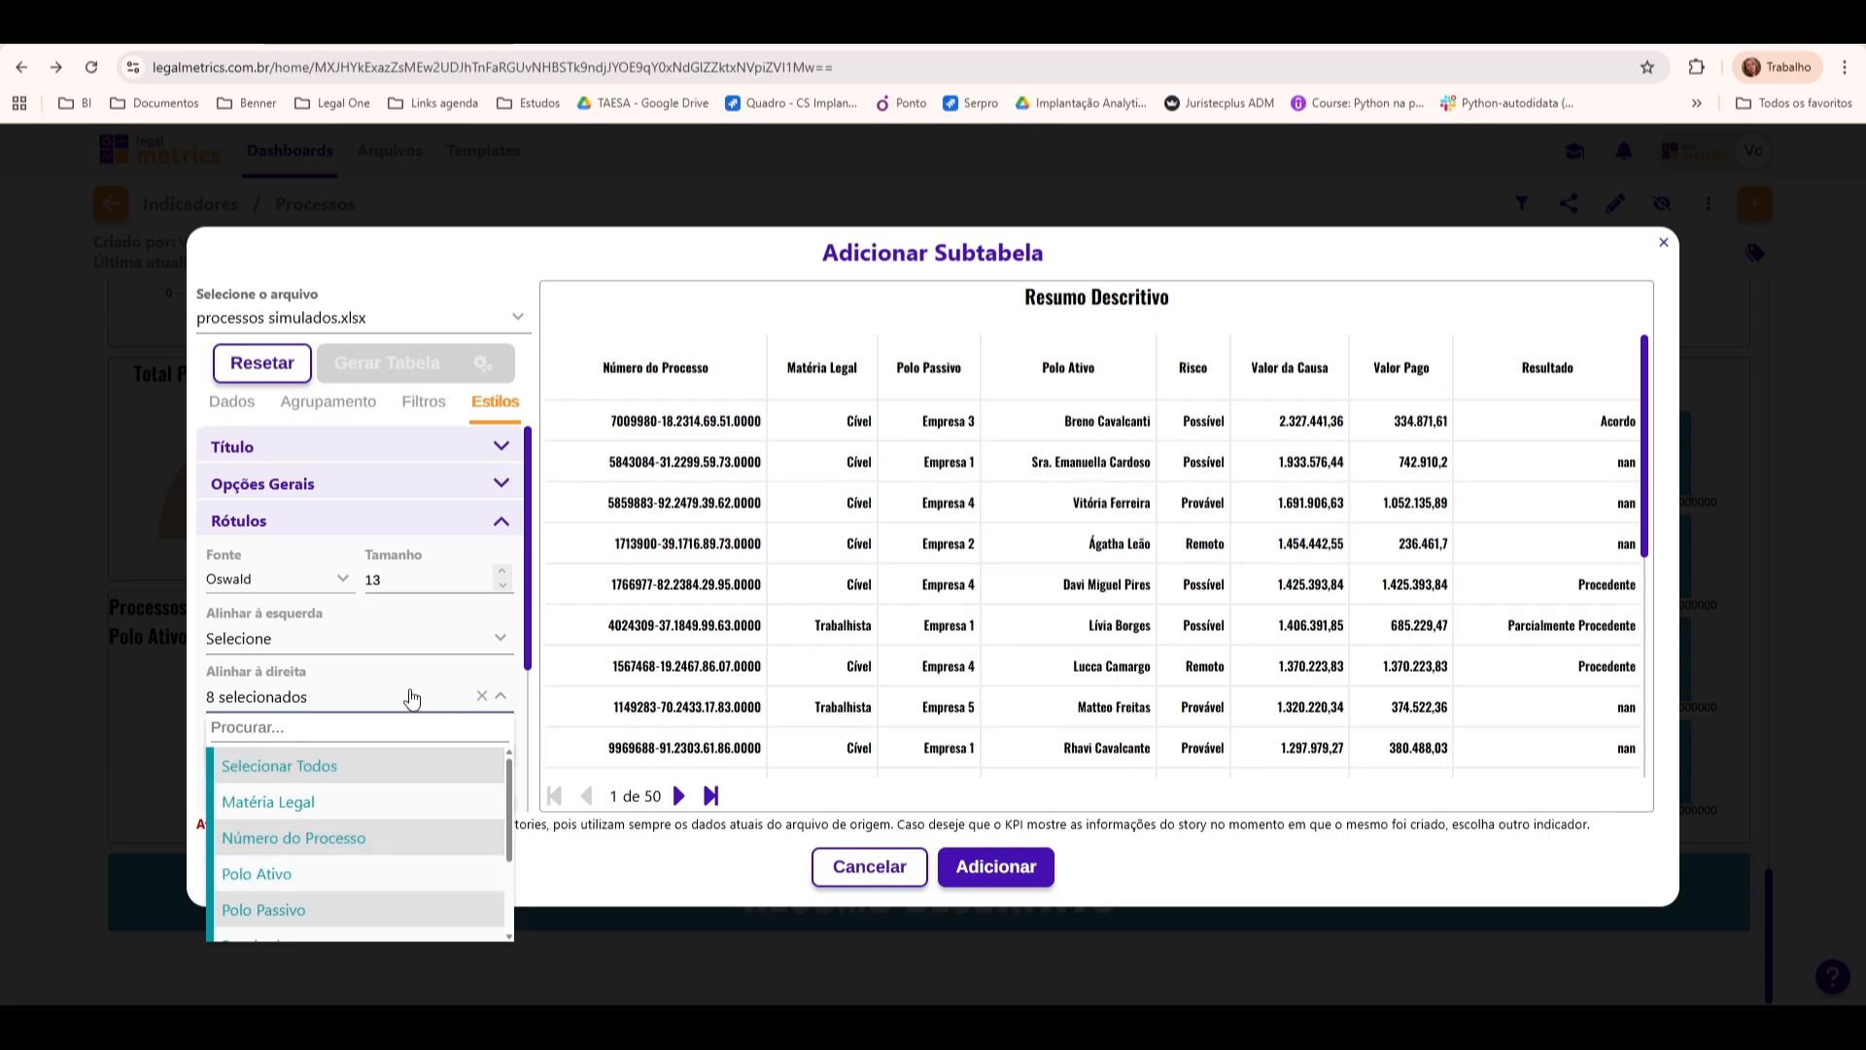
click(377, 702)
click(359, 701)
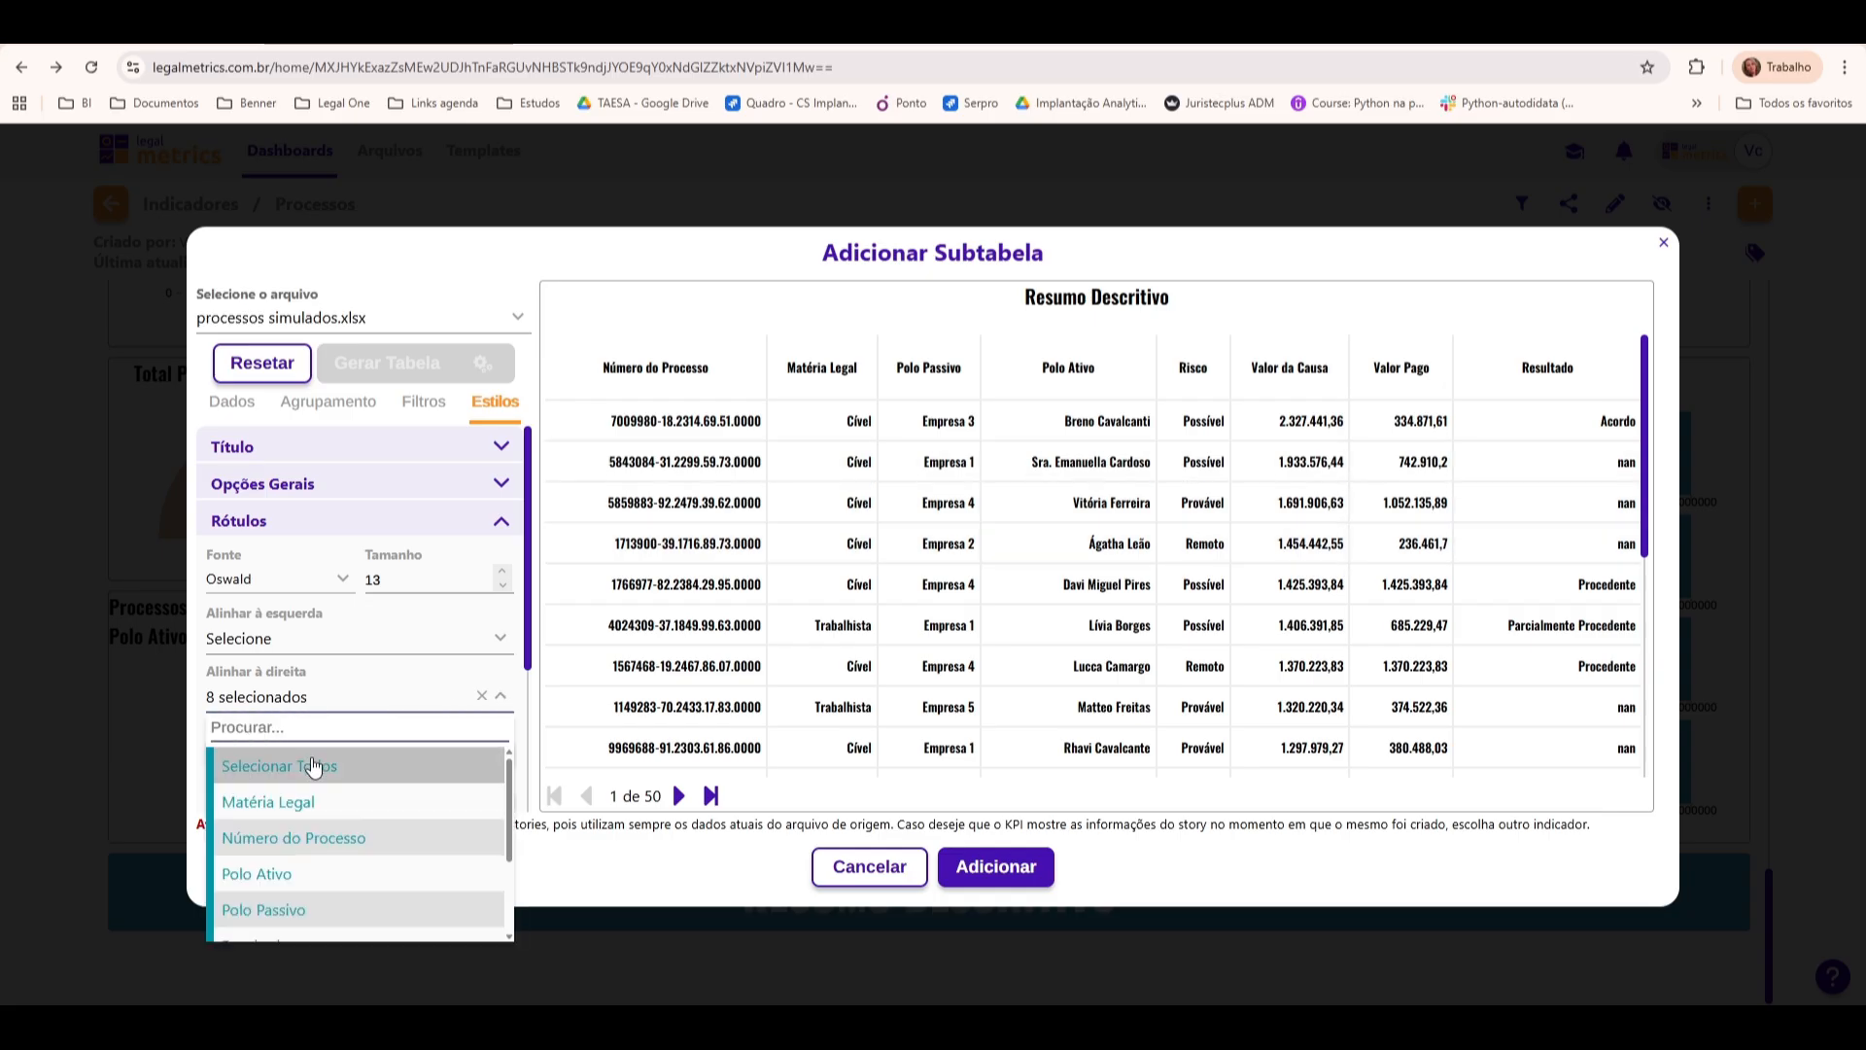
click(312, 766)
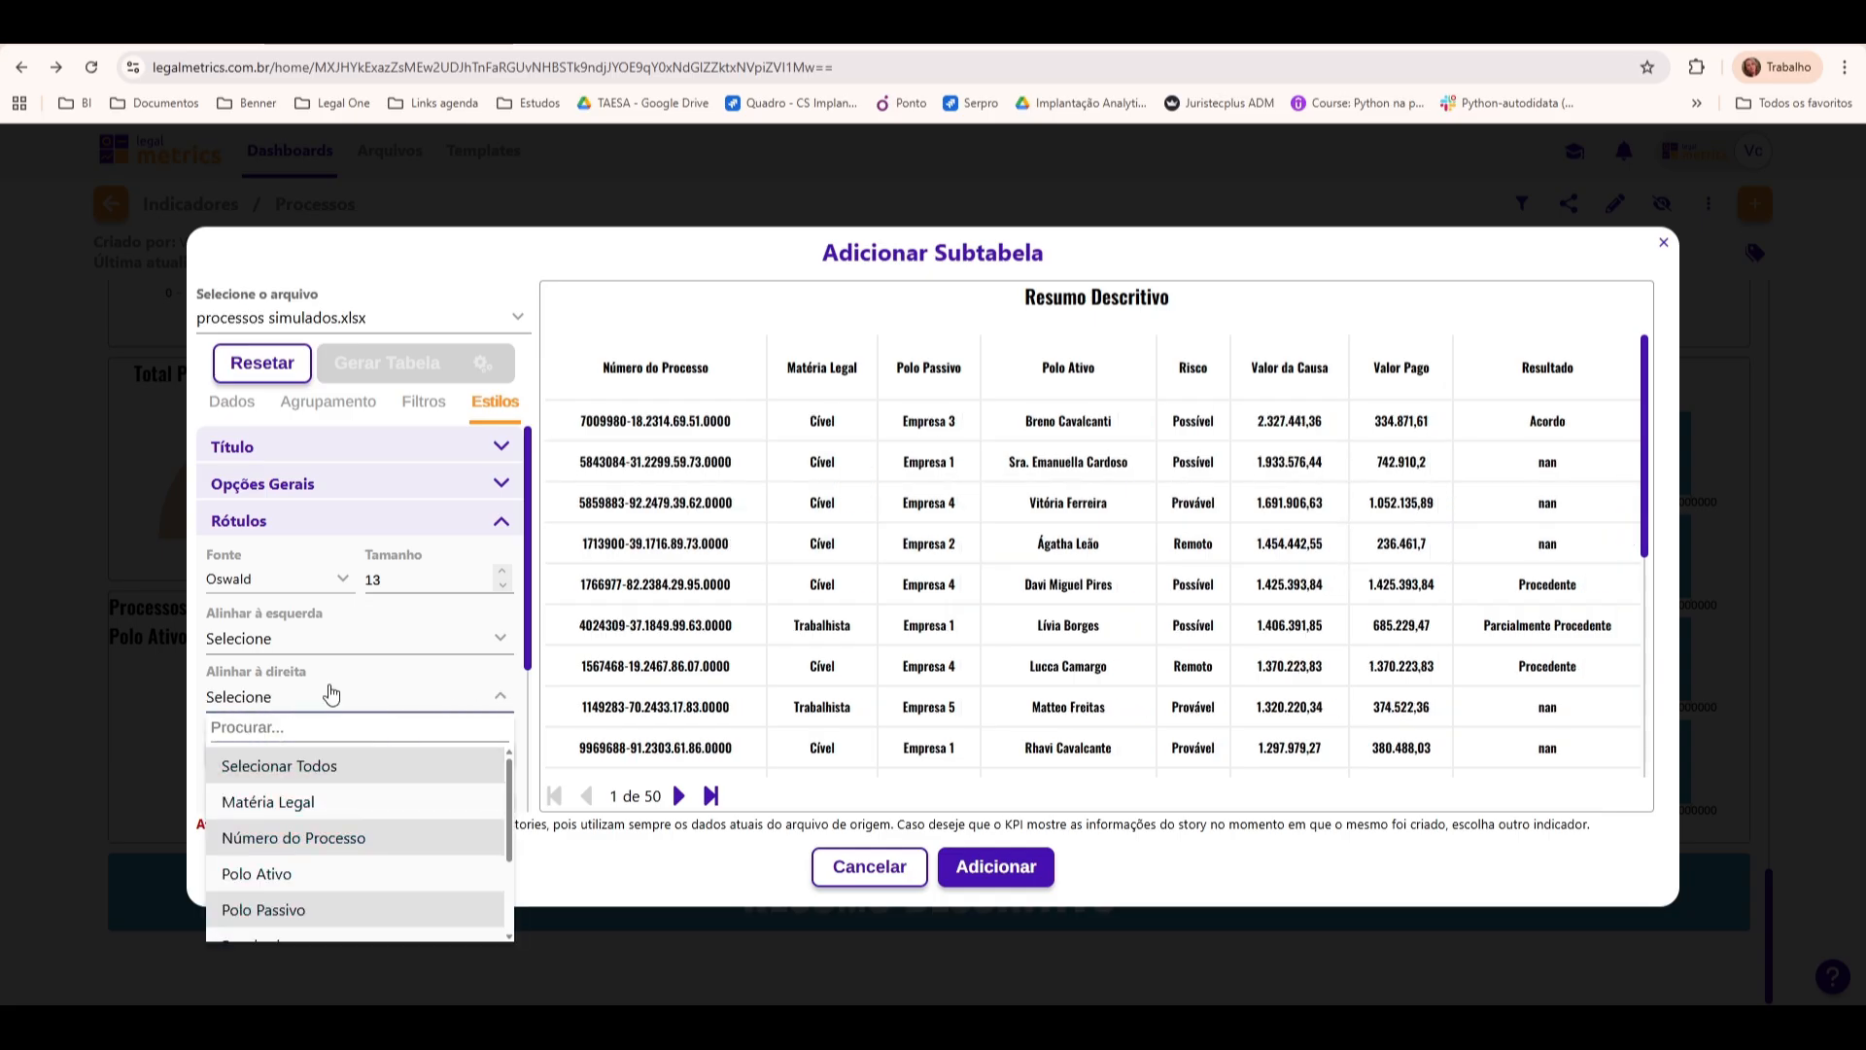
click(515, 684)
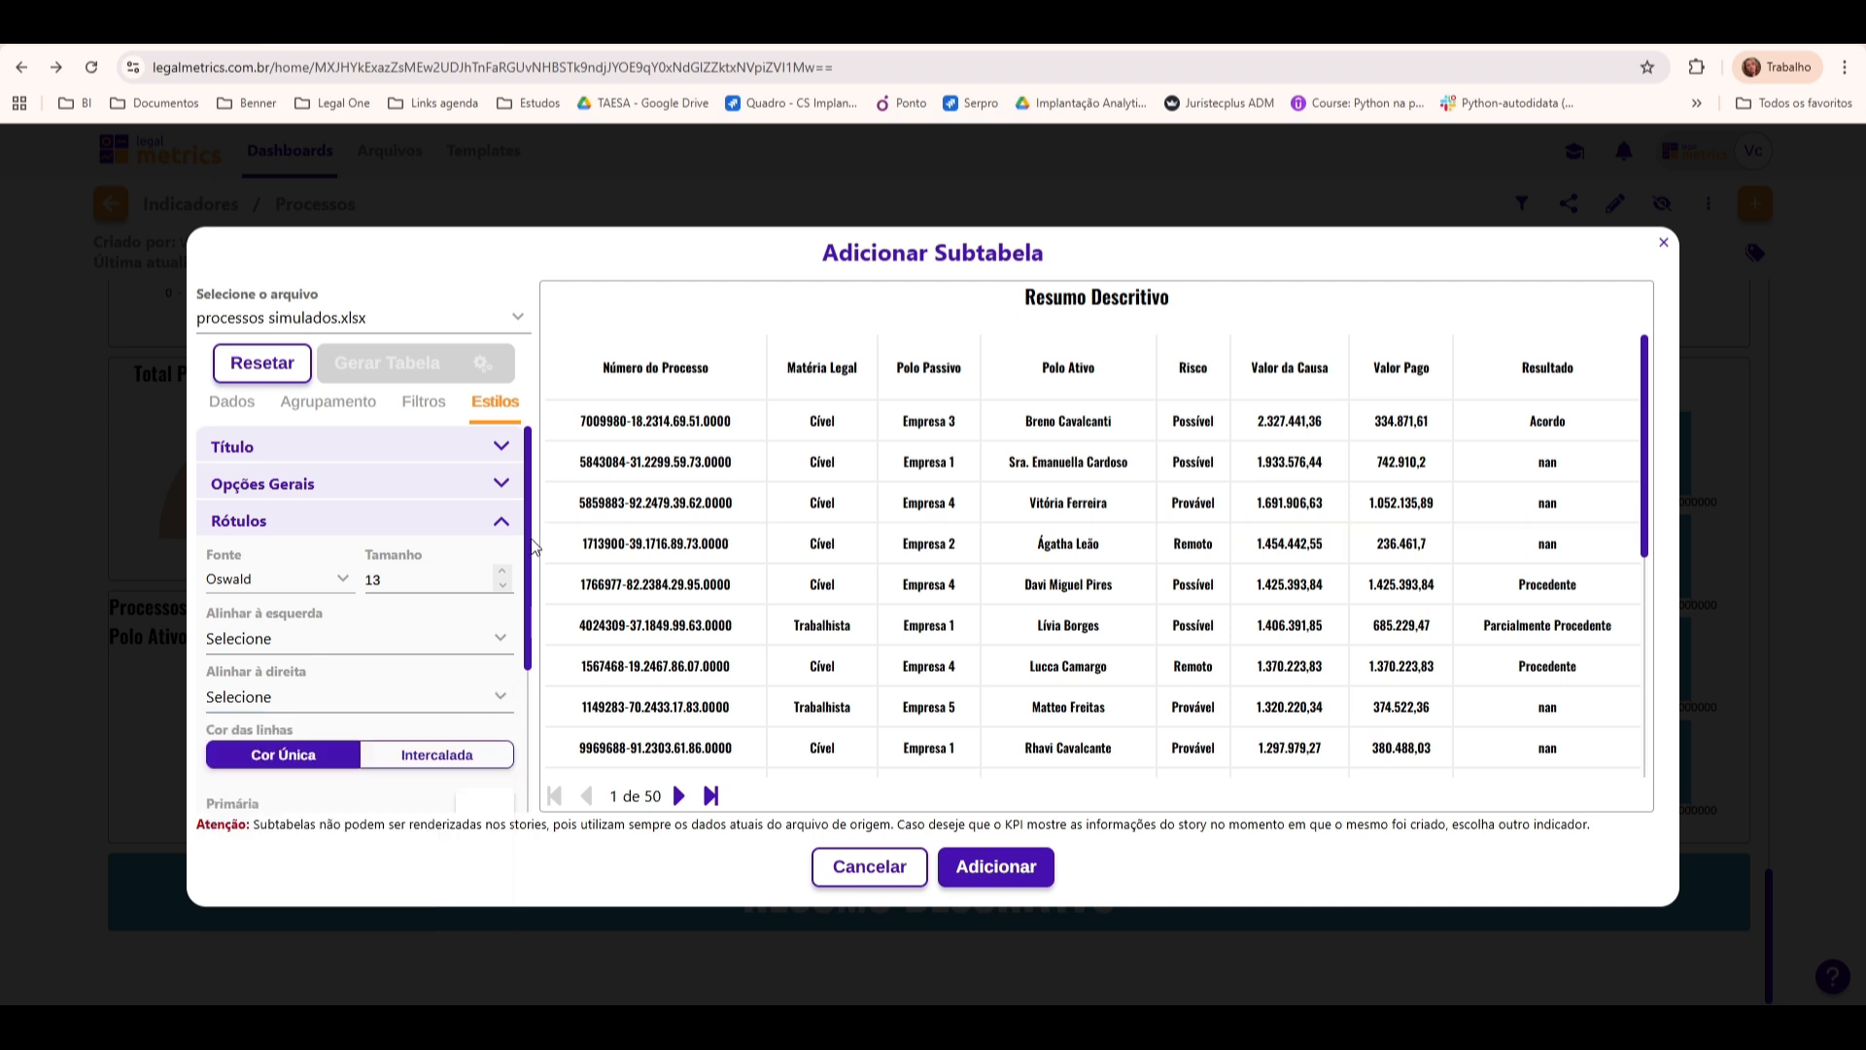
Try the Intercalada row color mode, return to Cor Única, and consult the example subtable on the Processos - Treinamento dashboard
scroll(505, 632, down, 2)
scroll(552, 633, down, 1)
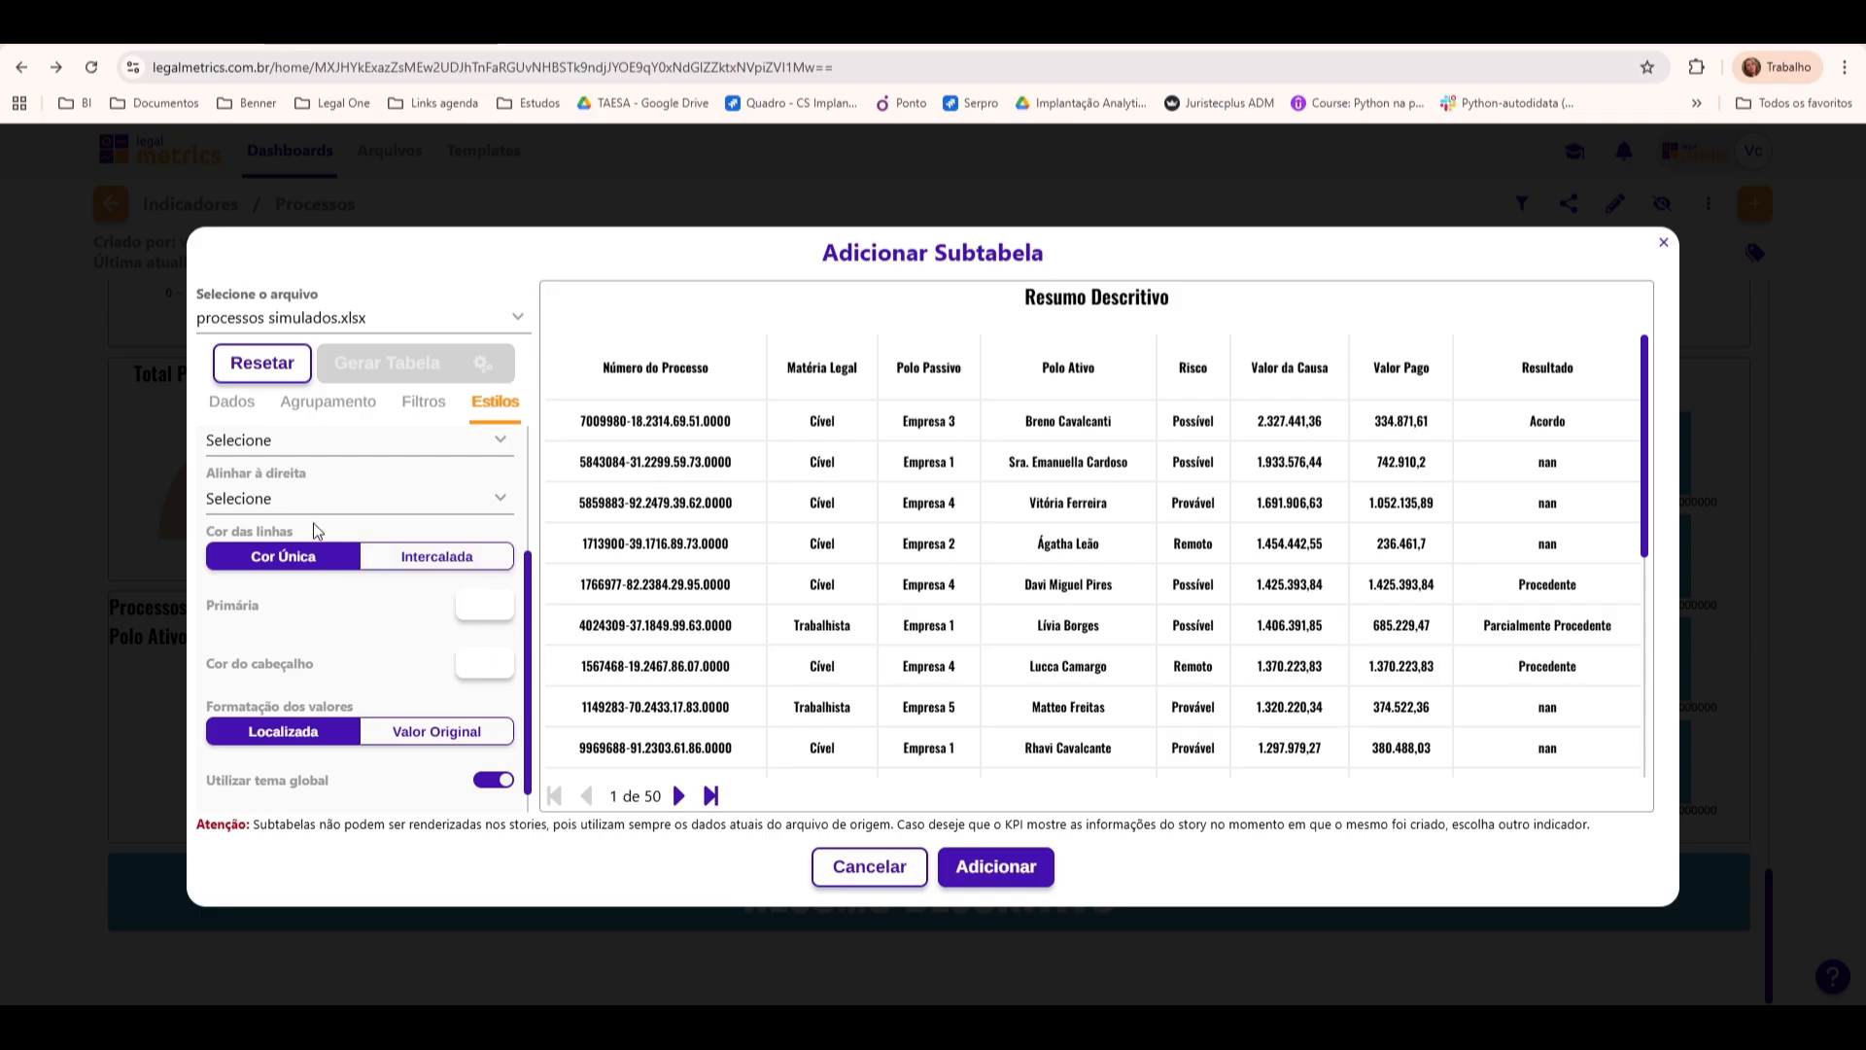
click(435, 562)
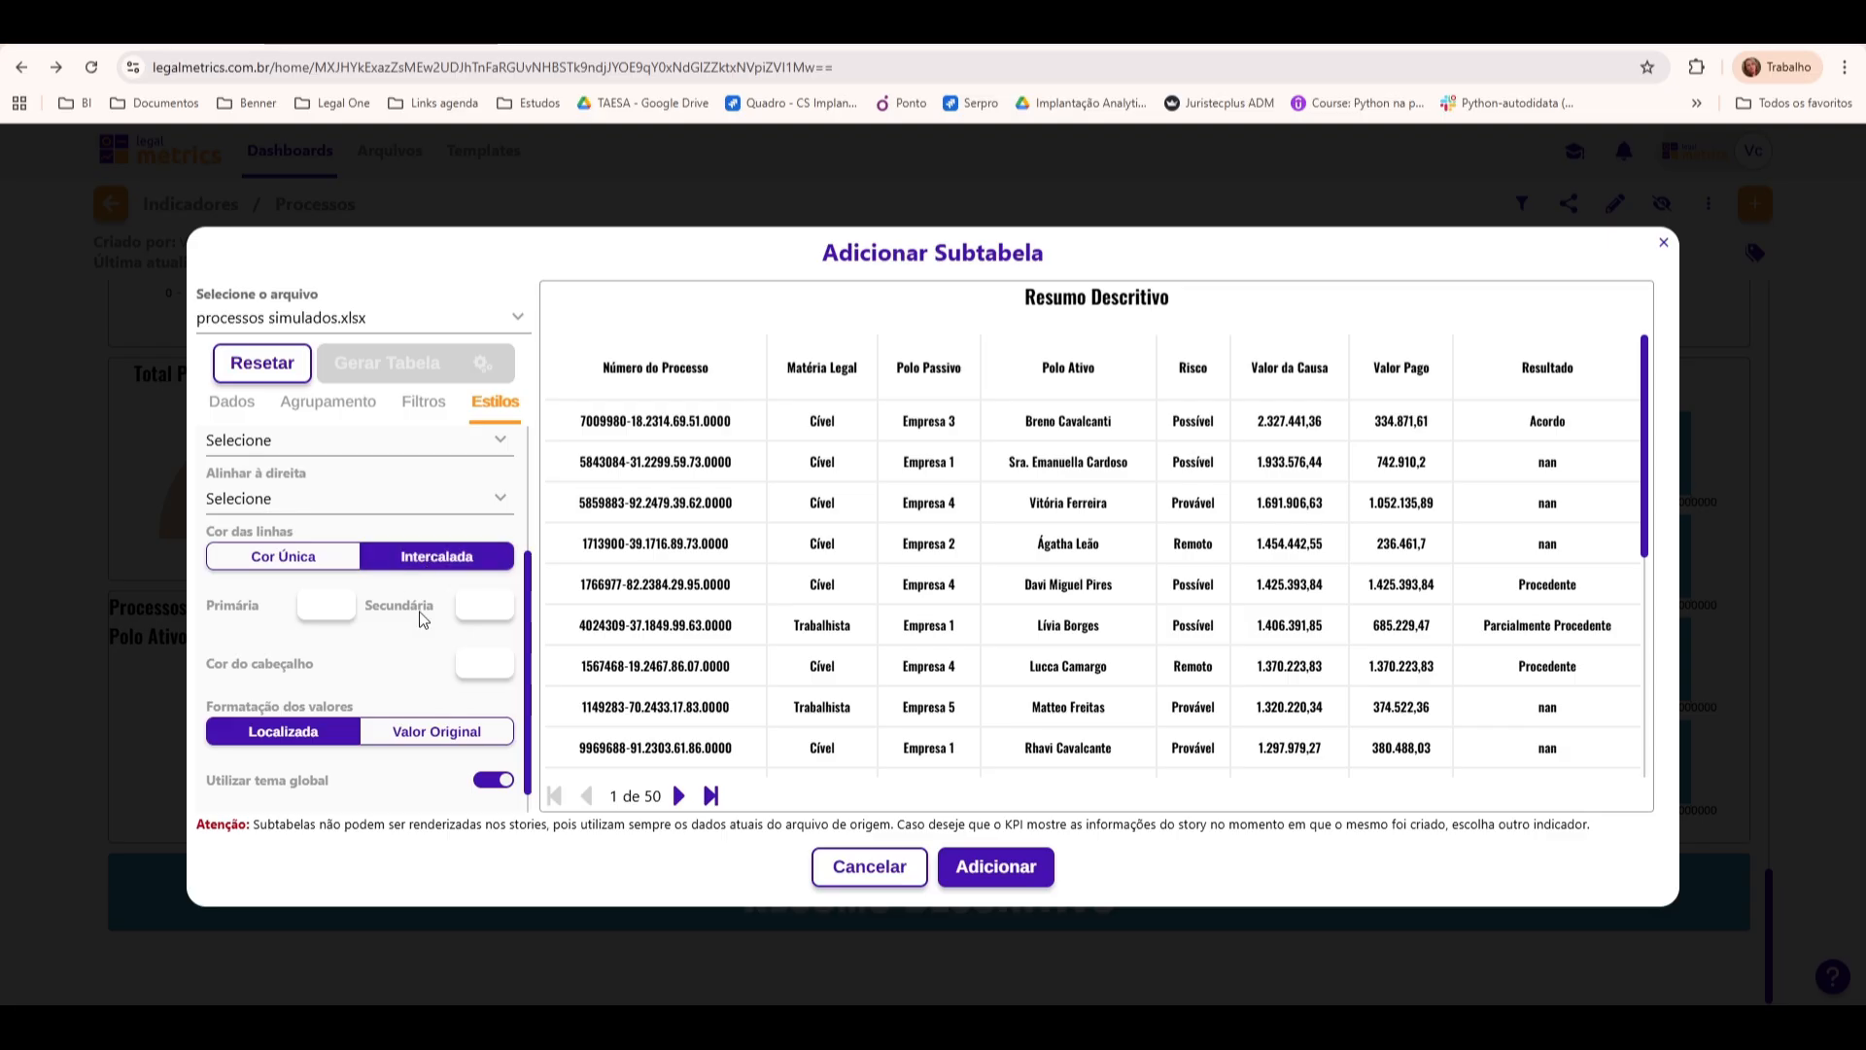
click(340, 573)
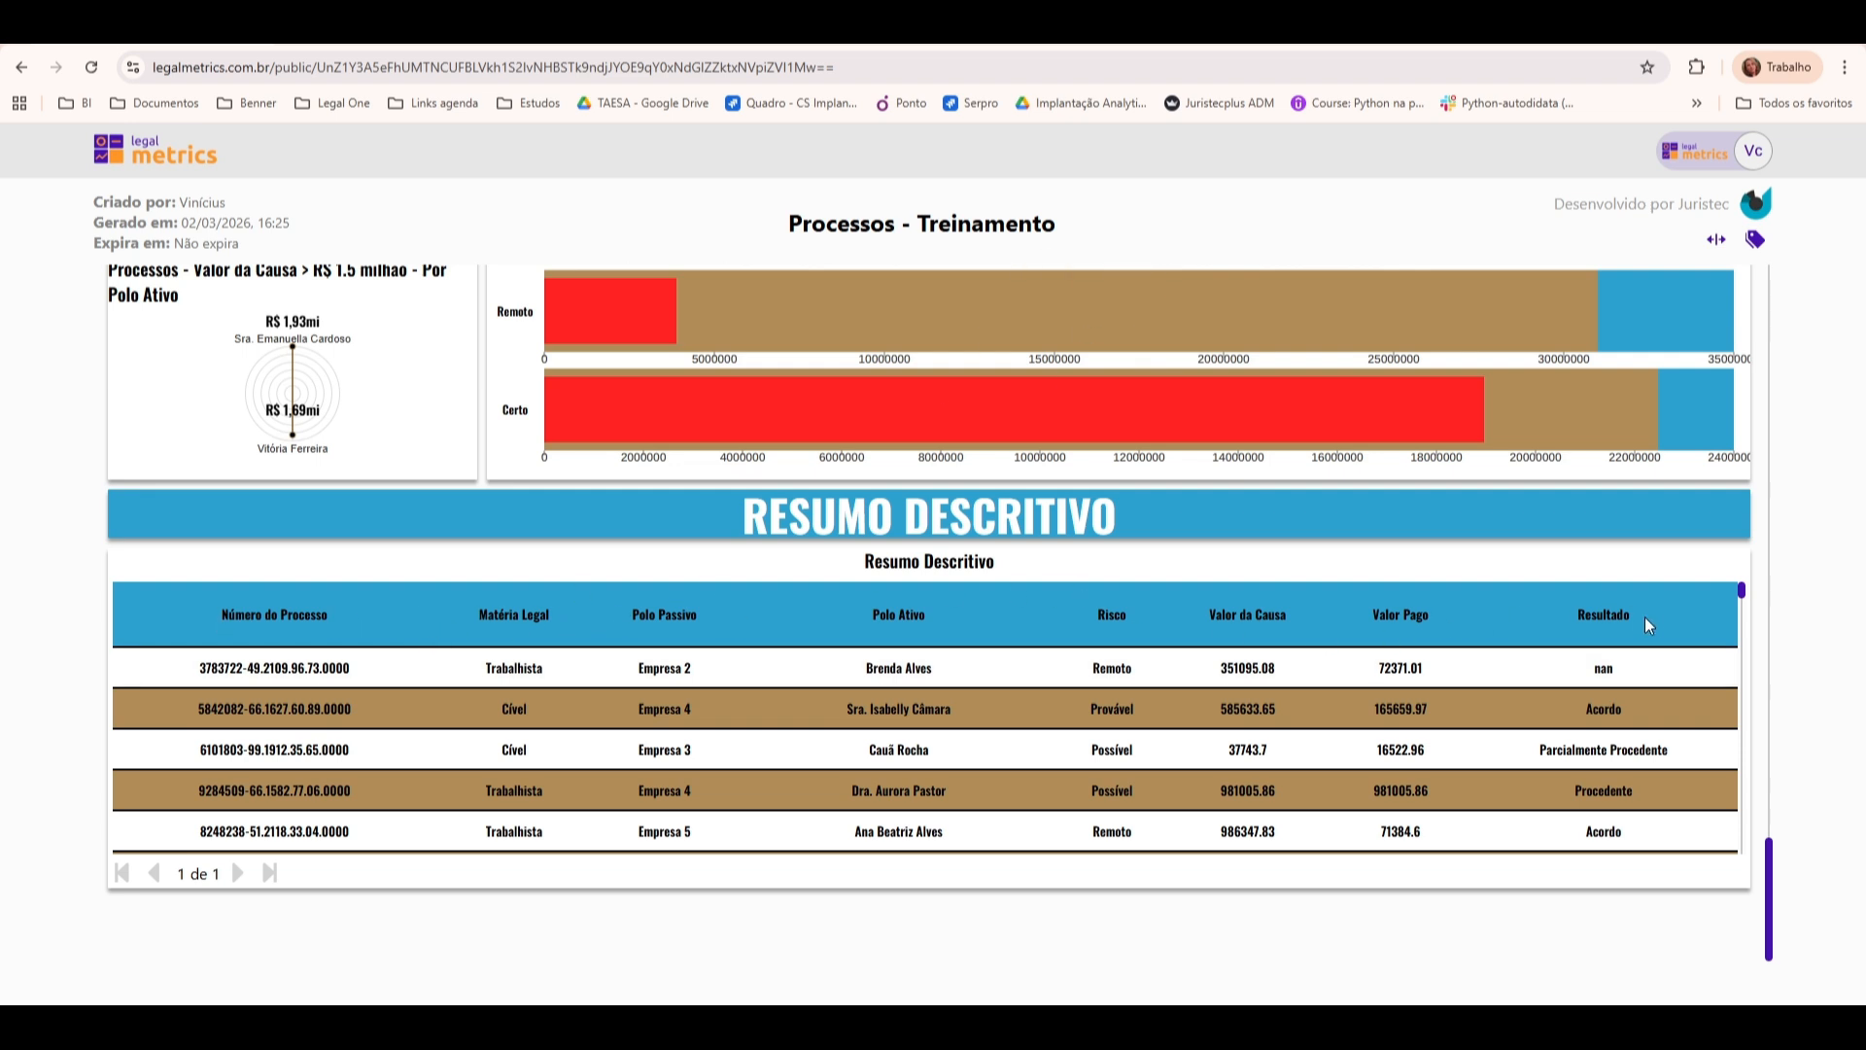
click(357, 717)
click(230, 35)
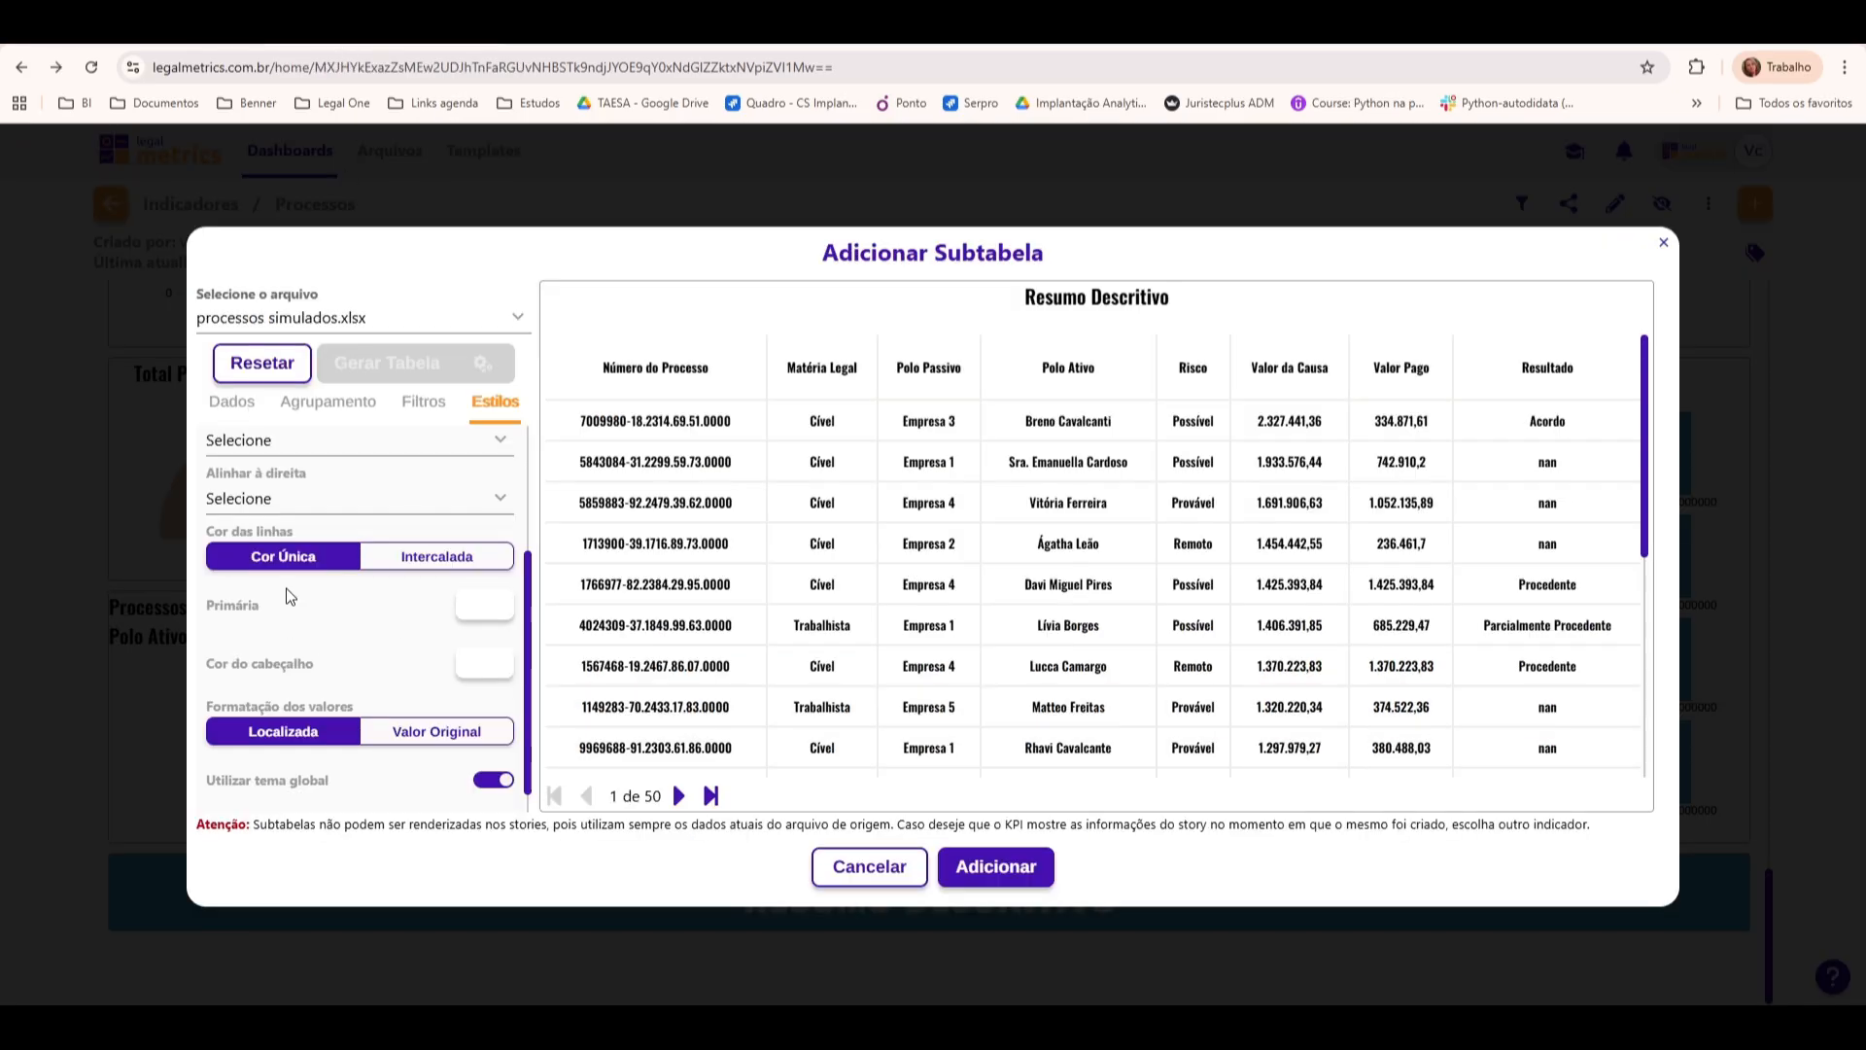
Check the Primária color picker for single-color rows and set Cor das linhas to Intercalada
click(502, 614)
mouse_move(321, 633)
mouse_down()
mouse_move(457, 745)
mouse_move(471, 724)
mouse_move(294, 635)
mouse_up()
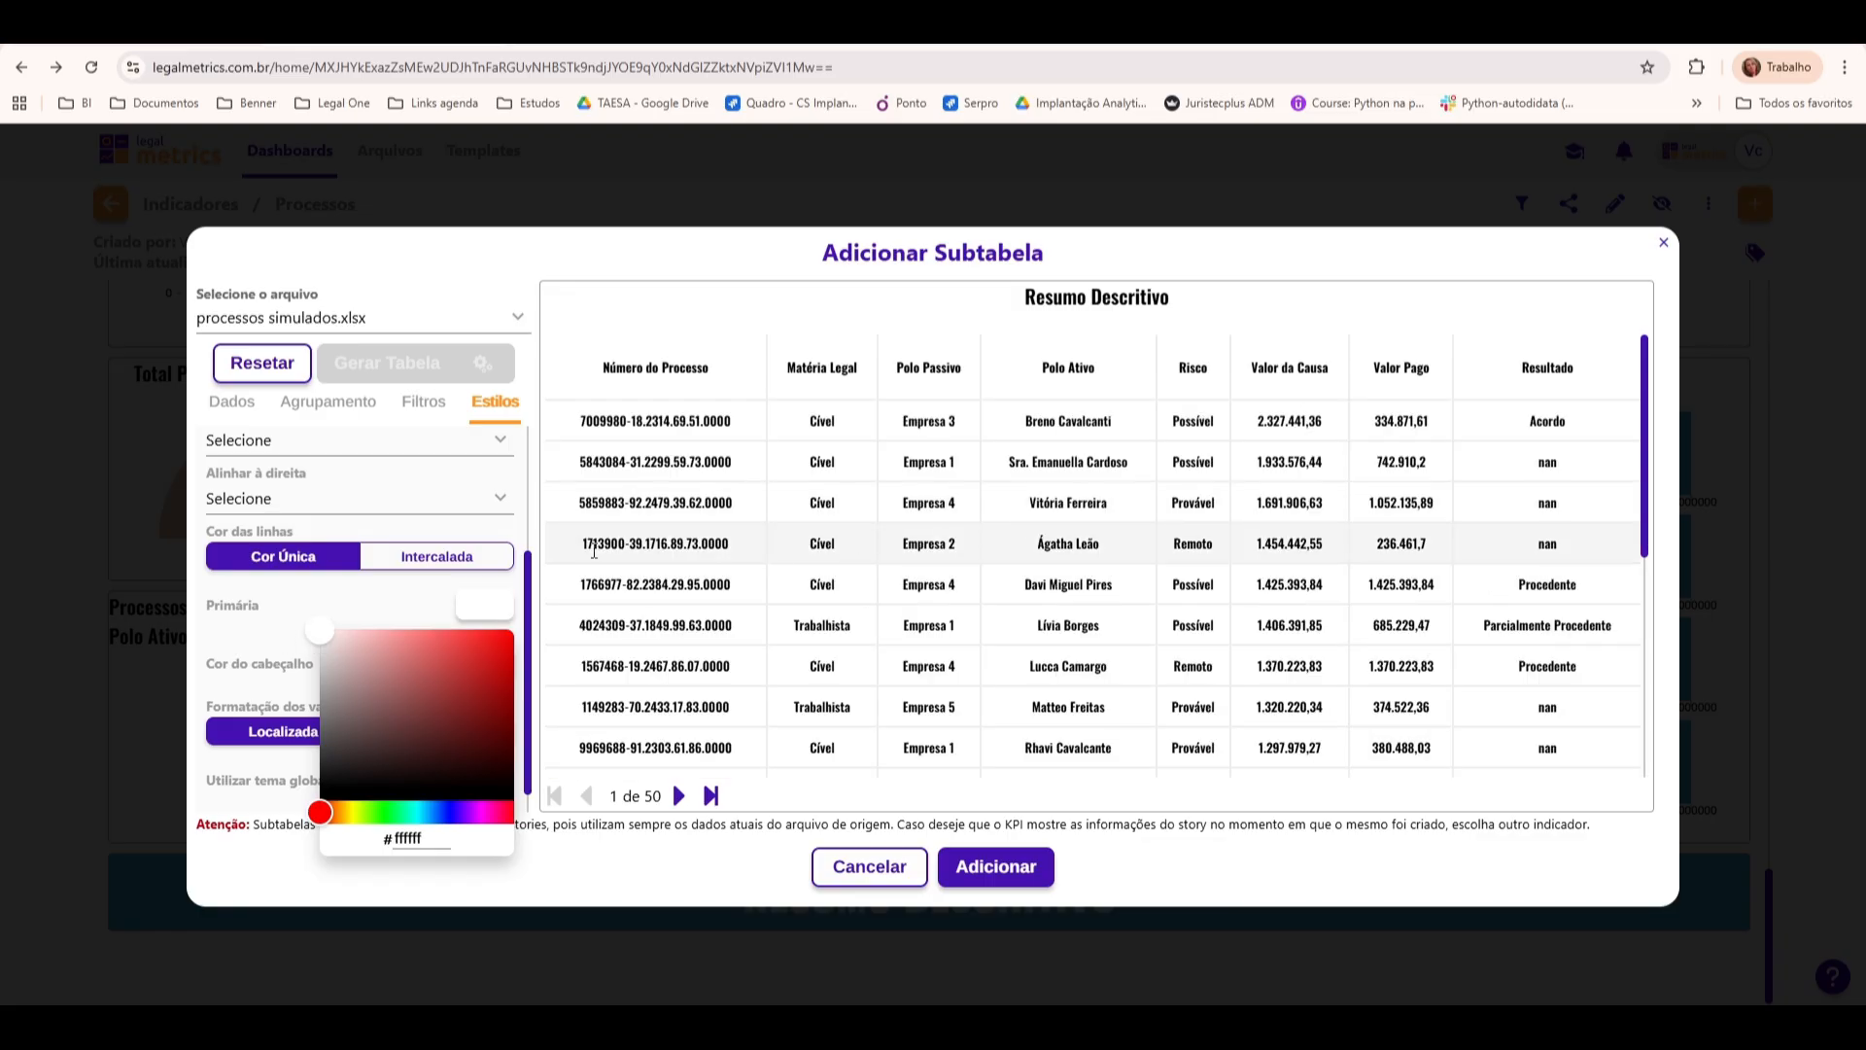
click(365, 593)
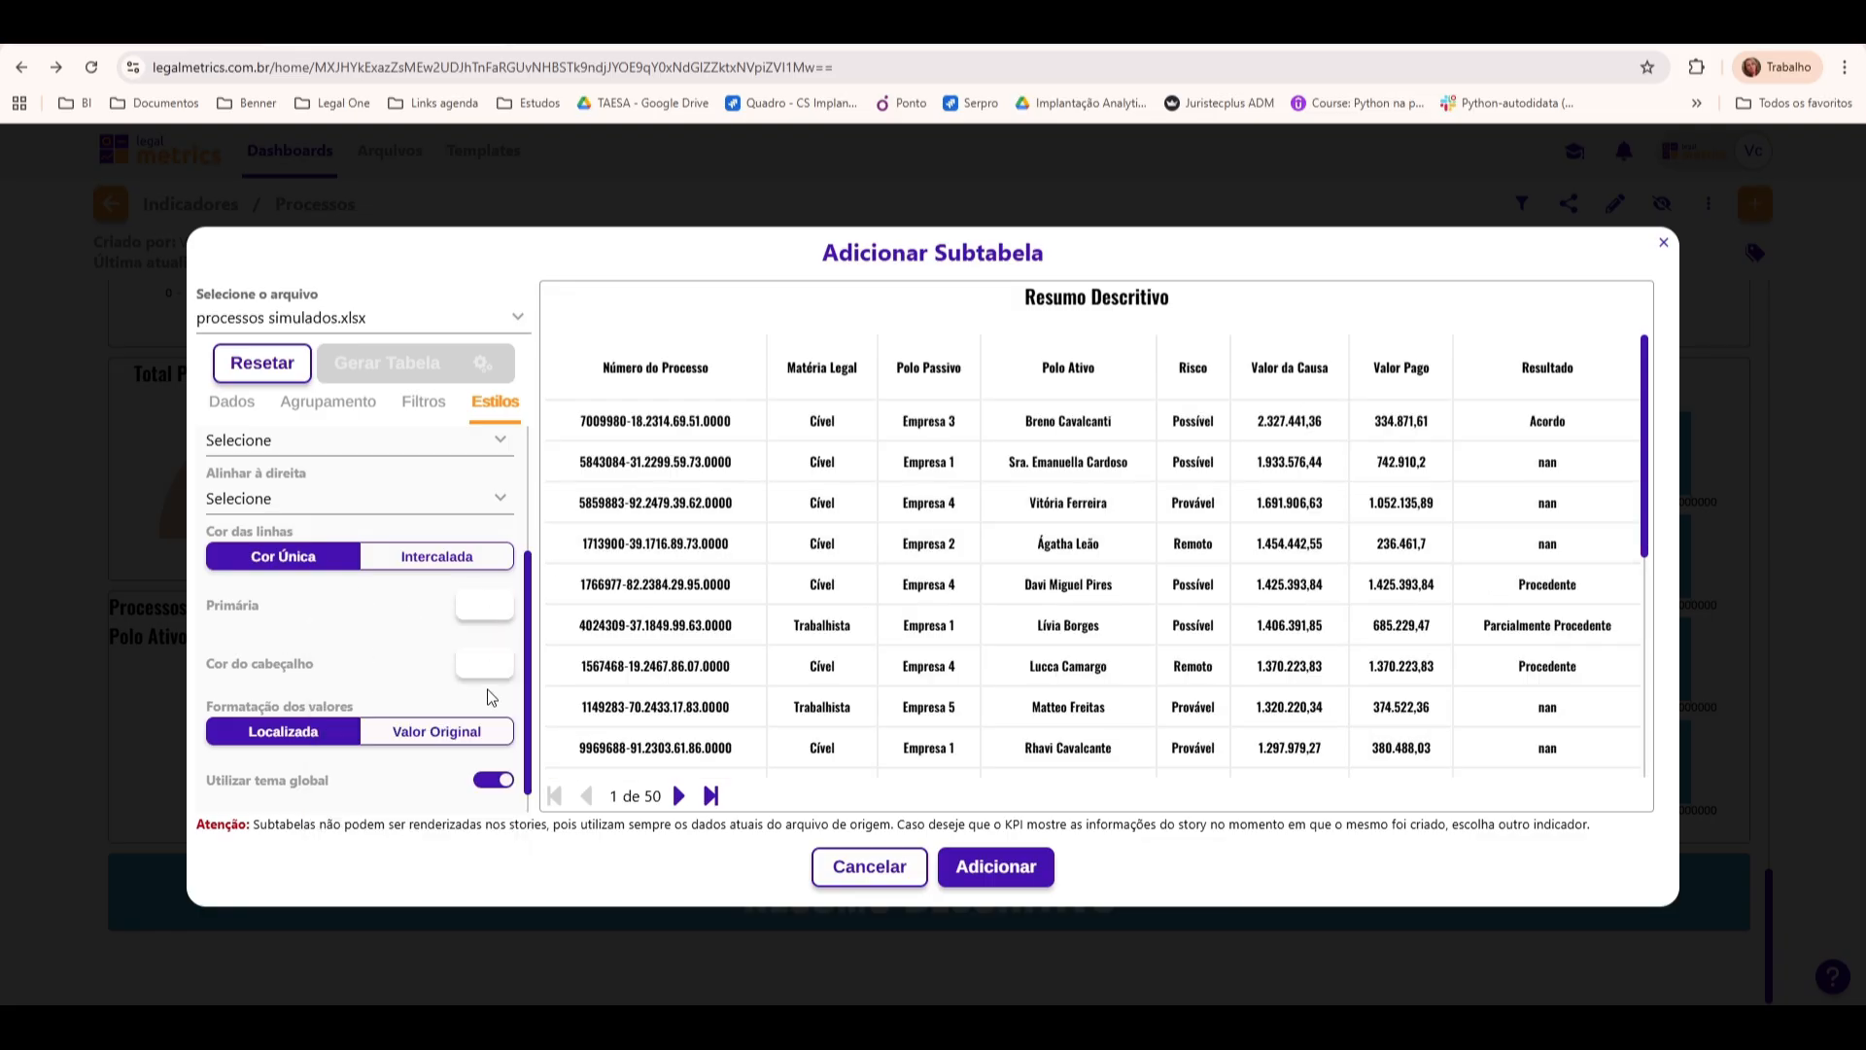
click(421, 564)
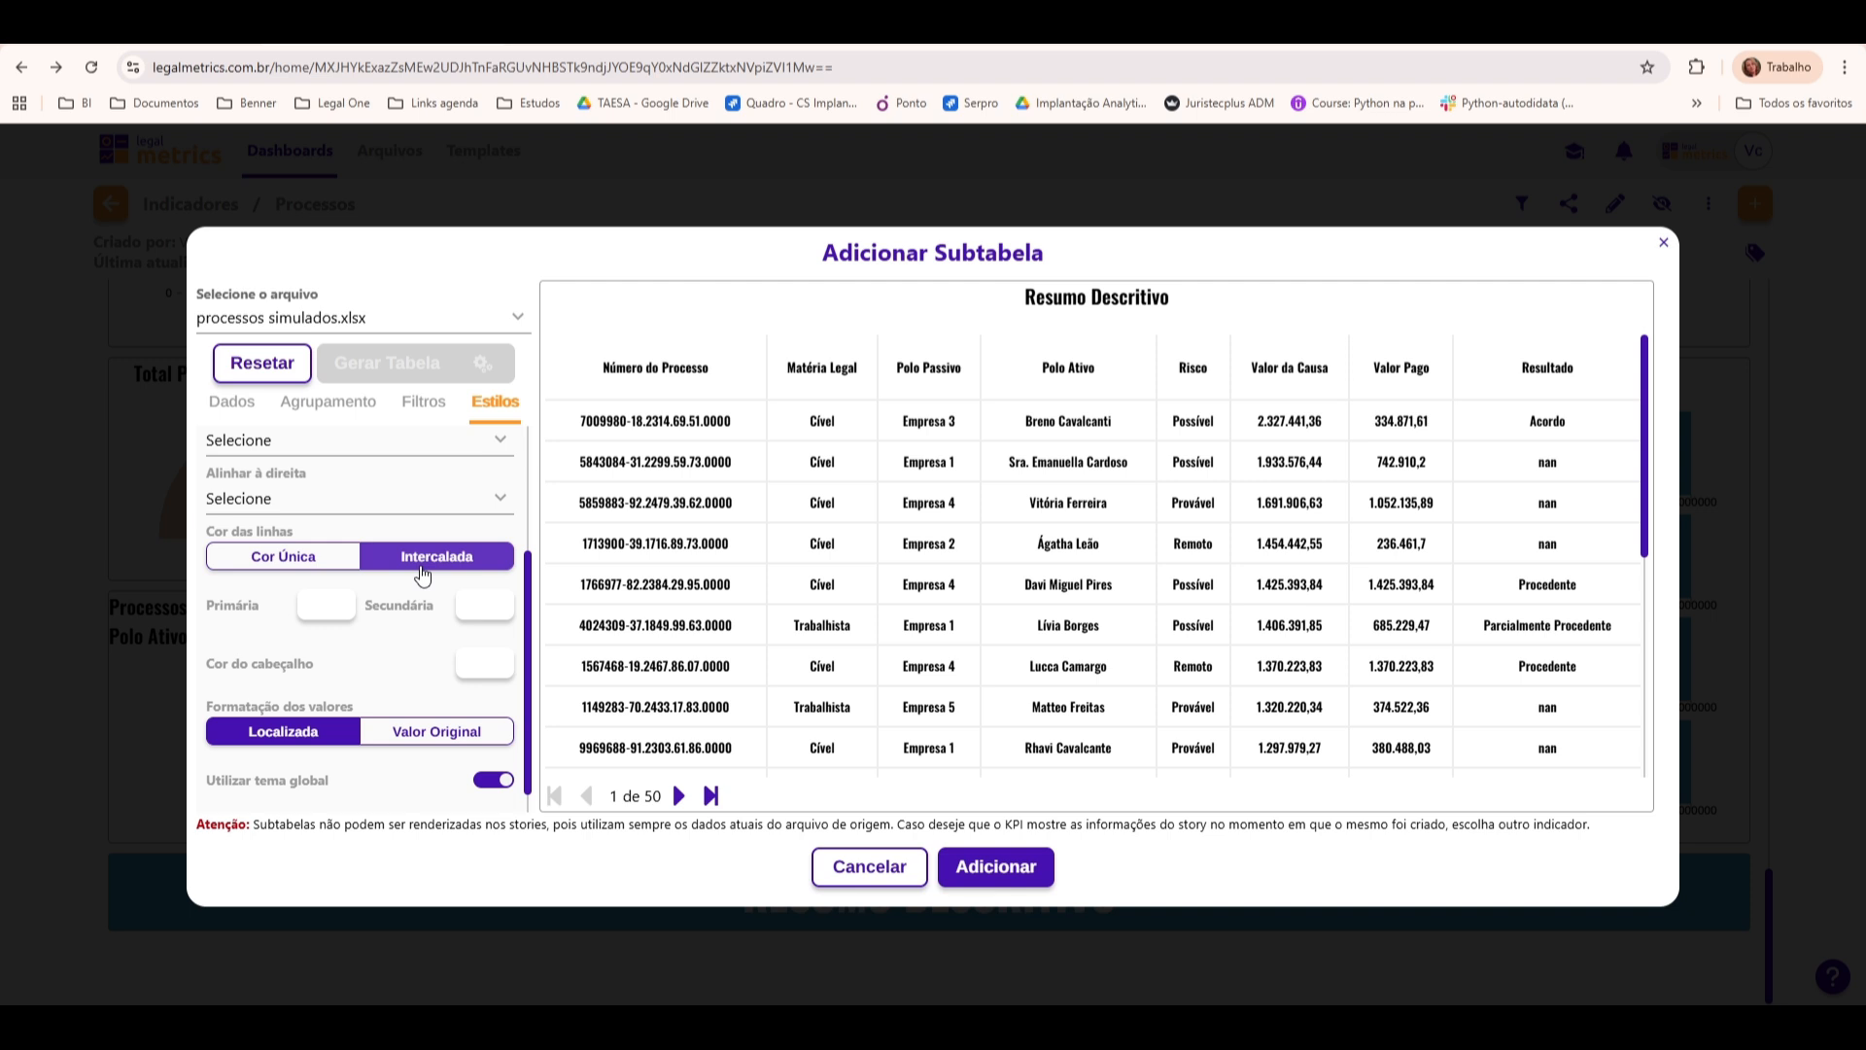
Set the Primária color of the alternating rows to #b08d57 and check the Secundária color picker
click(325, 612)
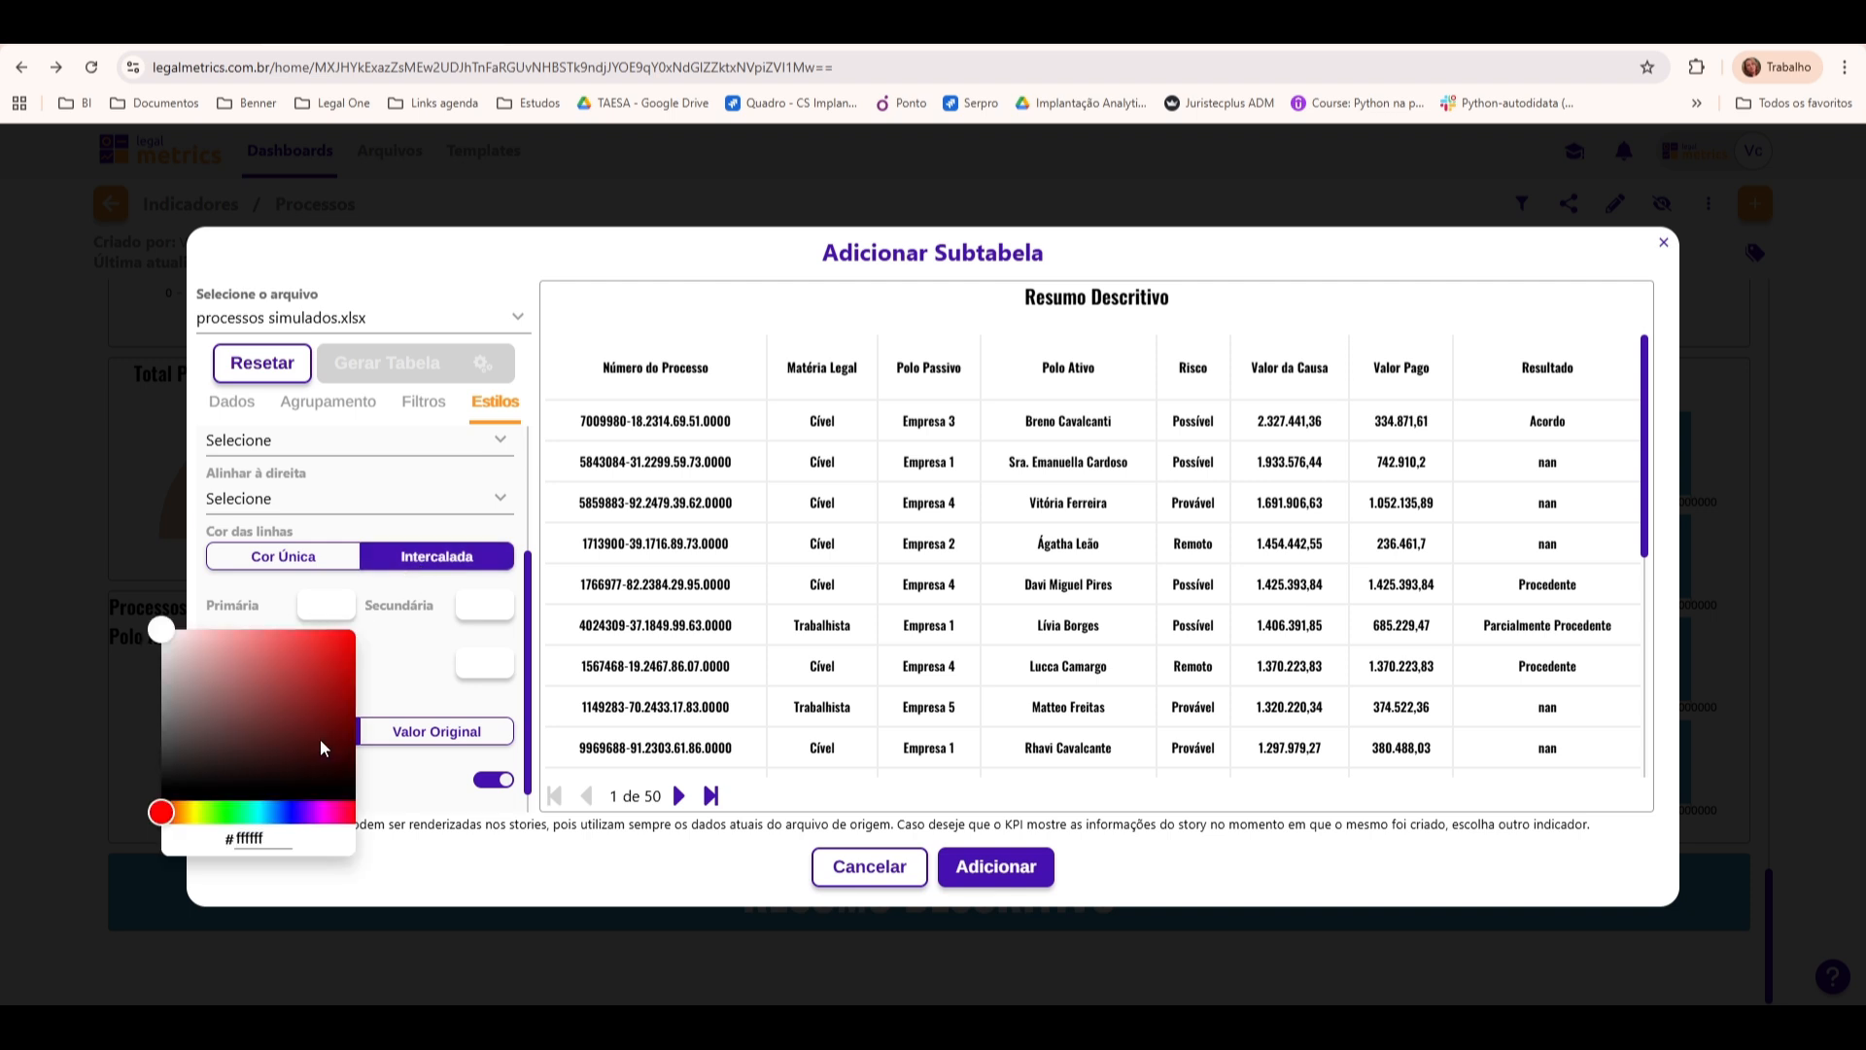
double_click(281, 839)
text(b08d57)
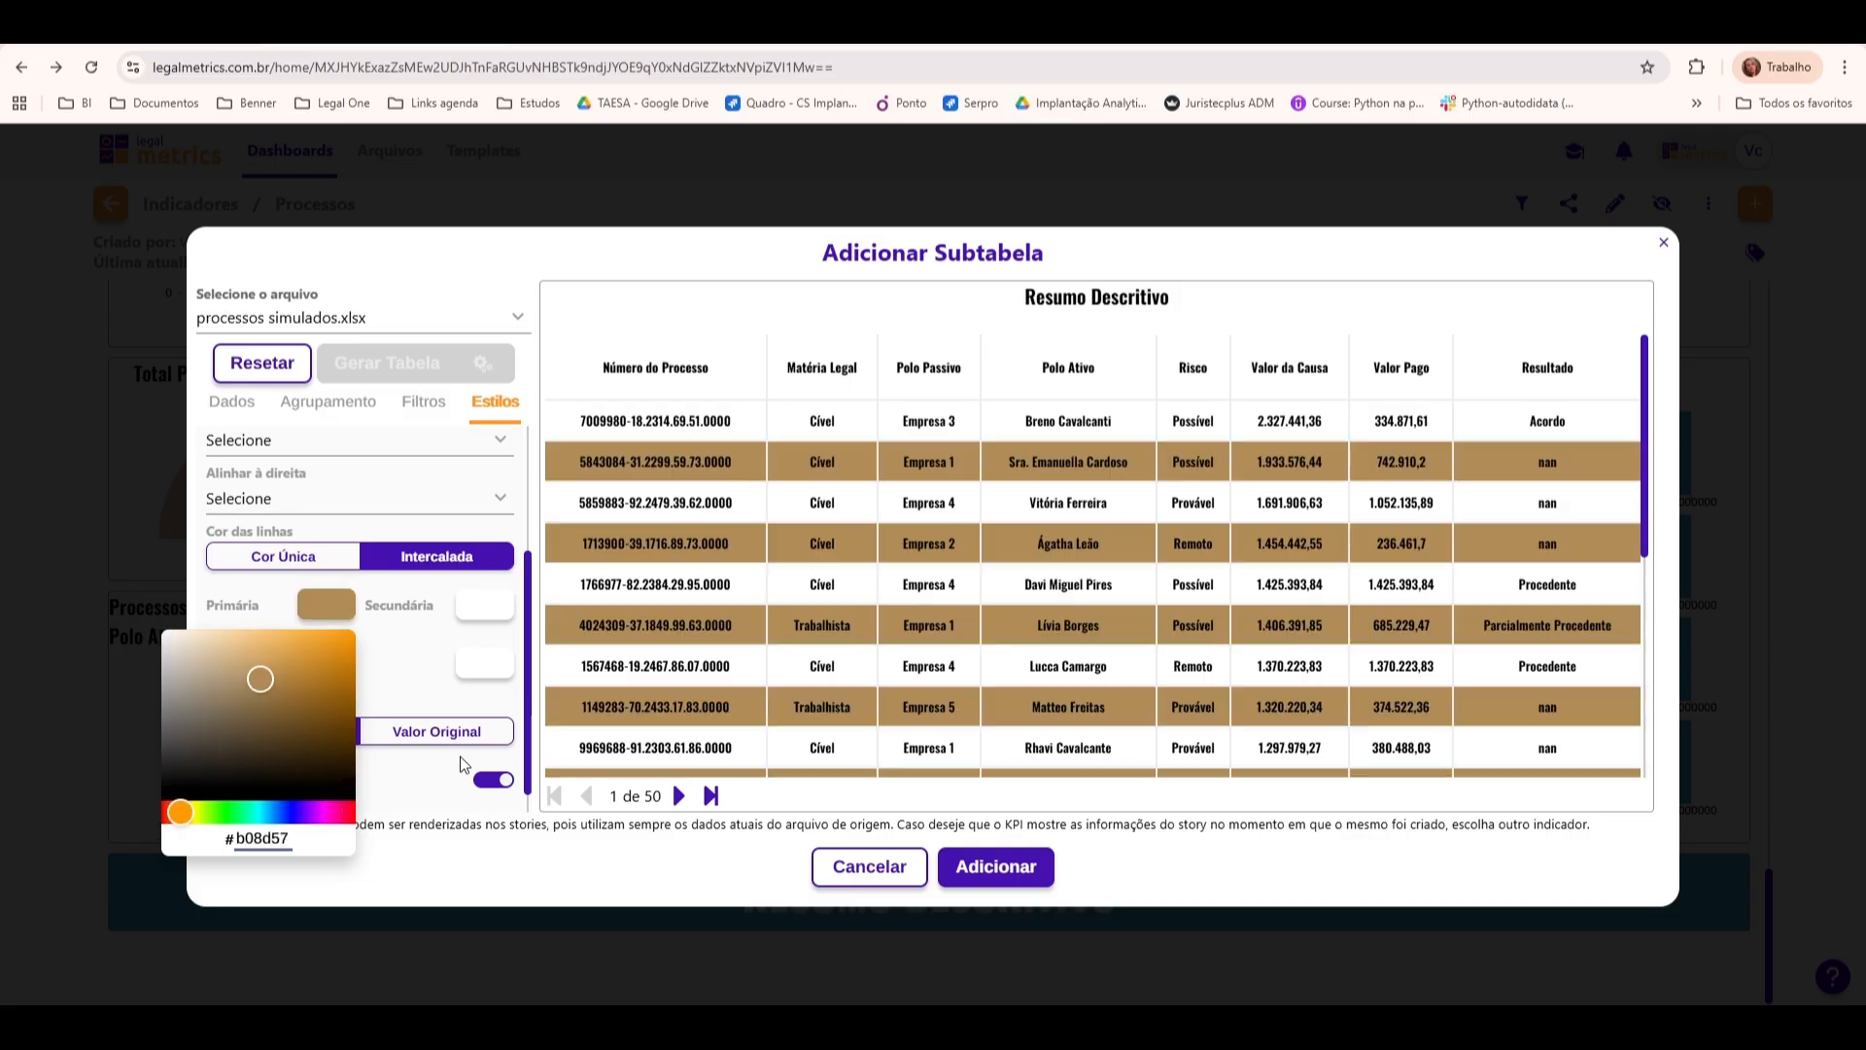
click(420, 682)
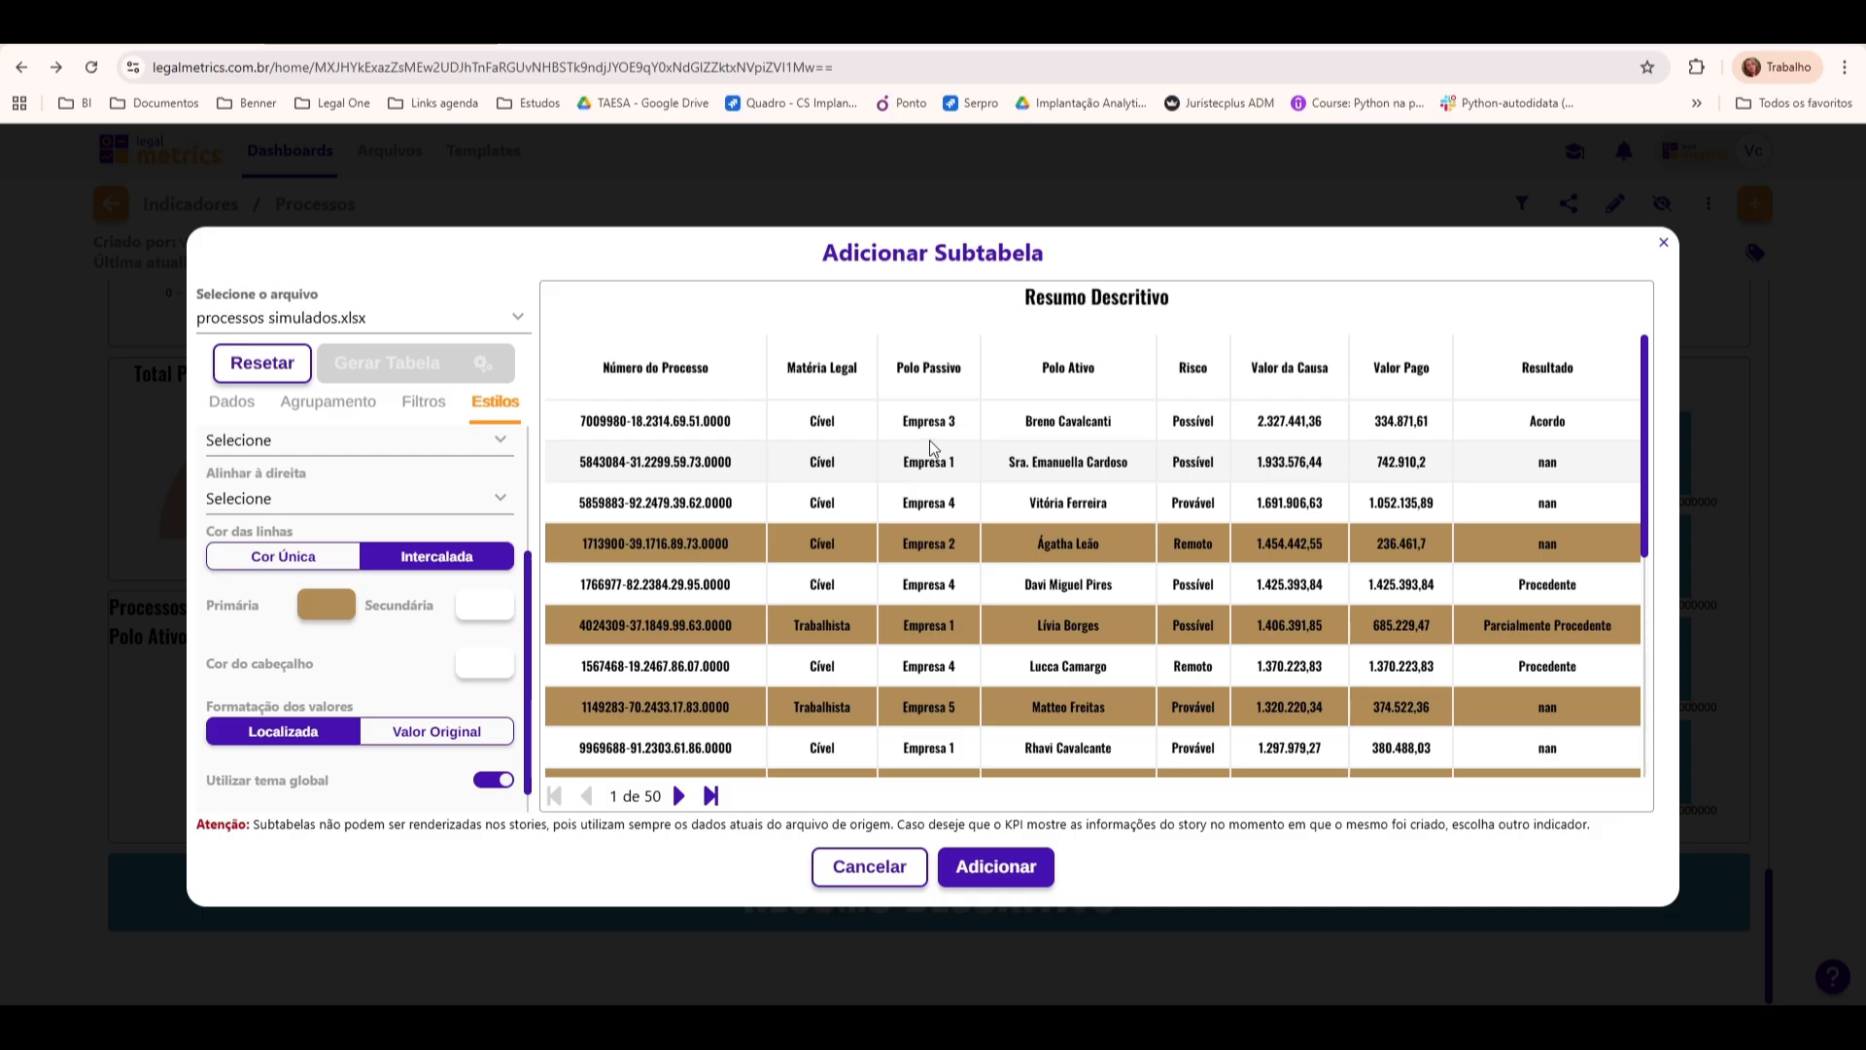
click(481, 604)
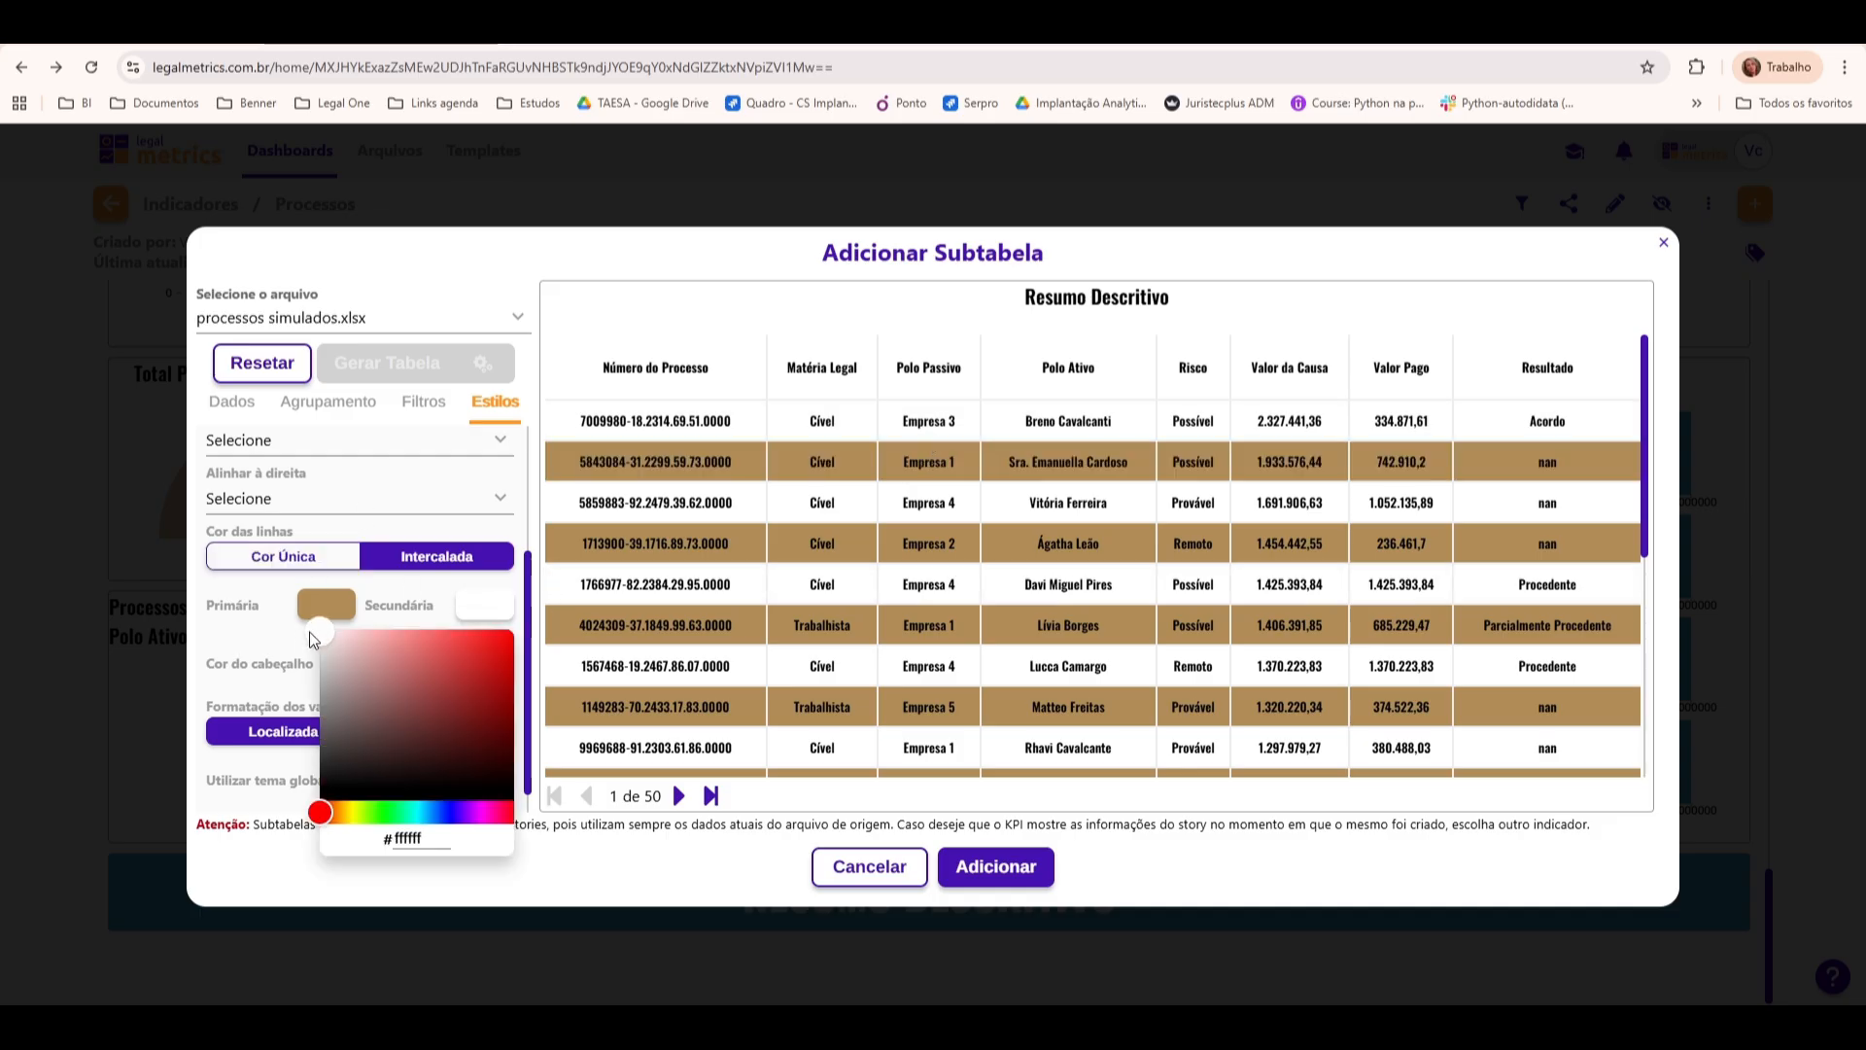
click(260, 631)
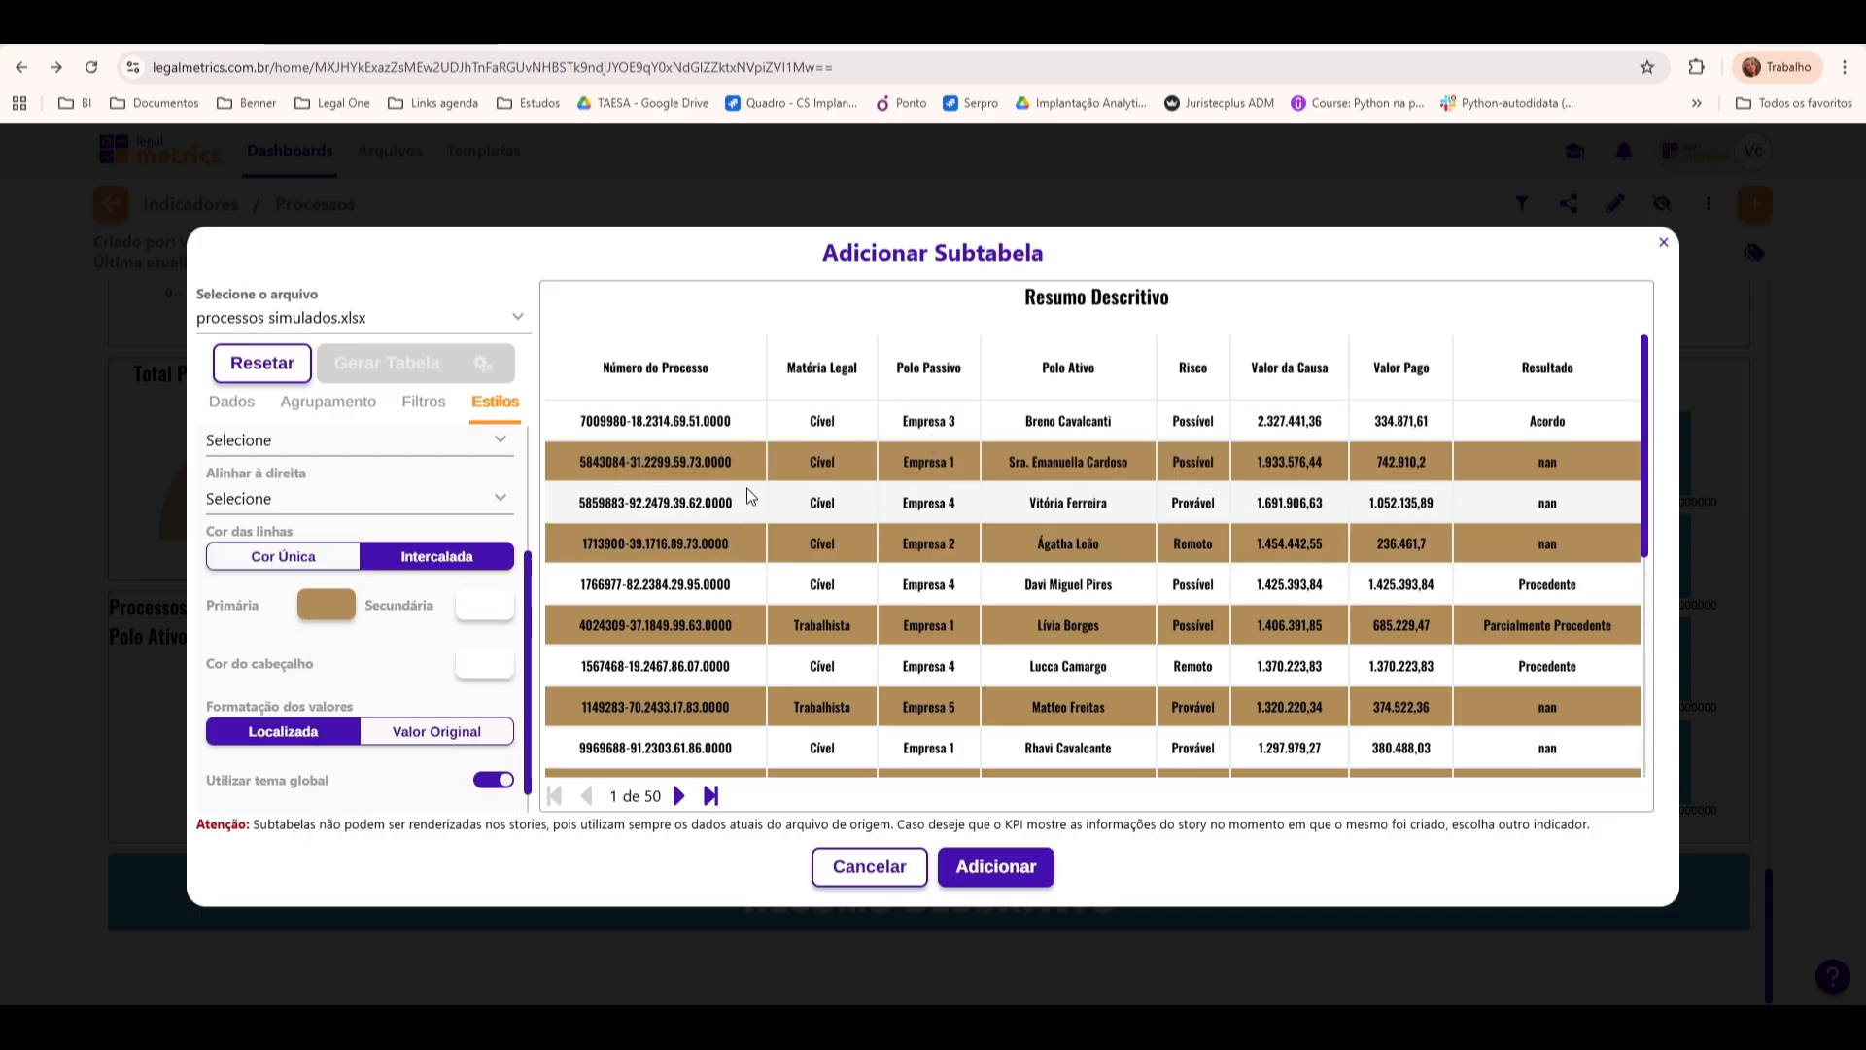
Set the subtable's header color (Cor do cabeçalho) to #2da1cf
click(484, 664)
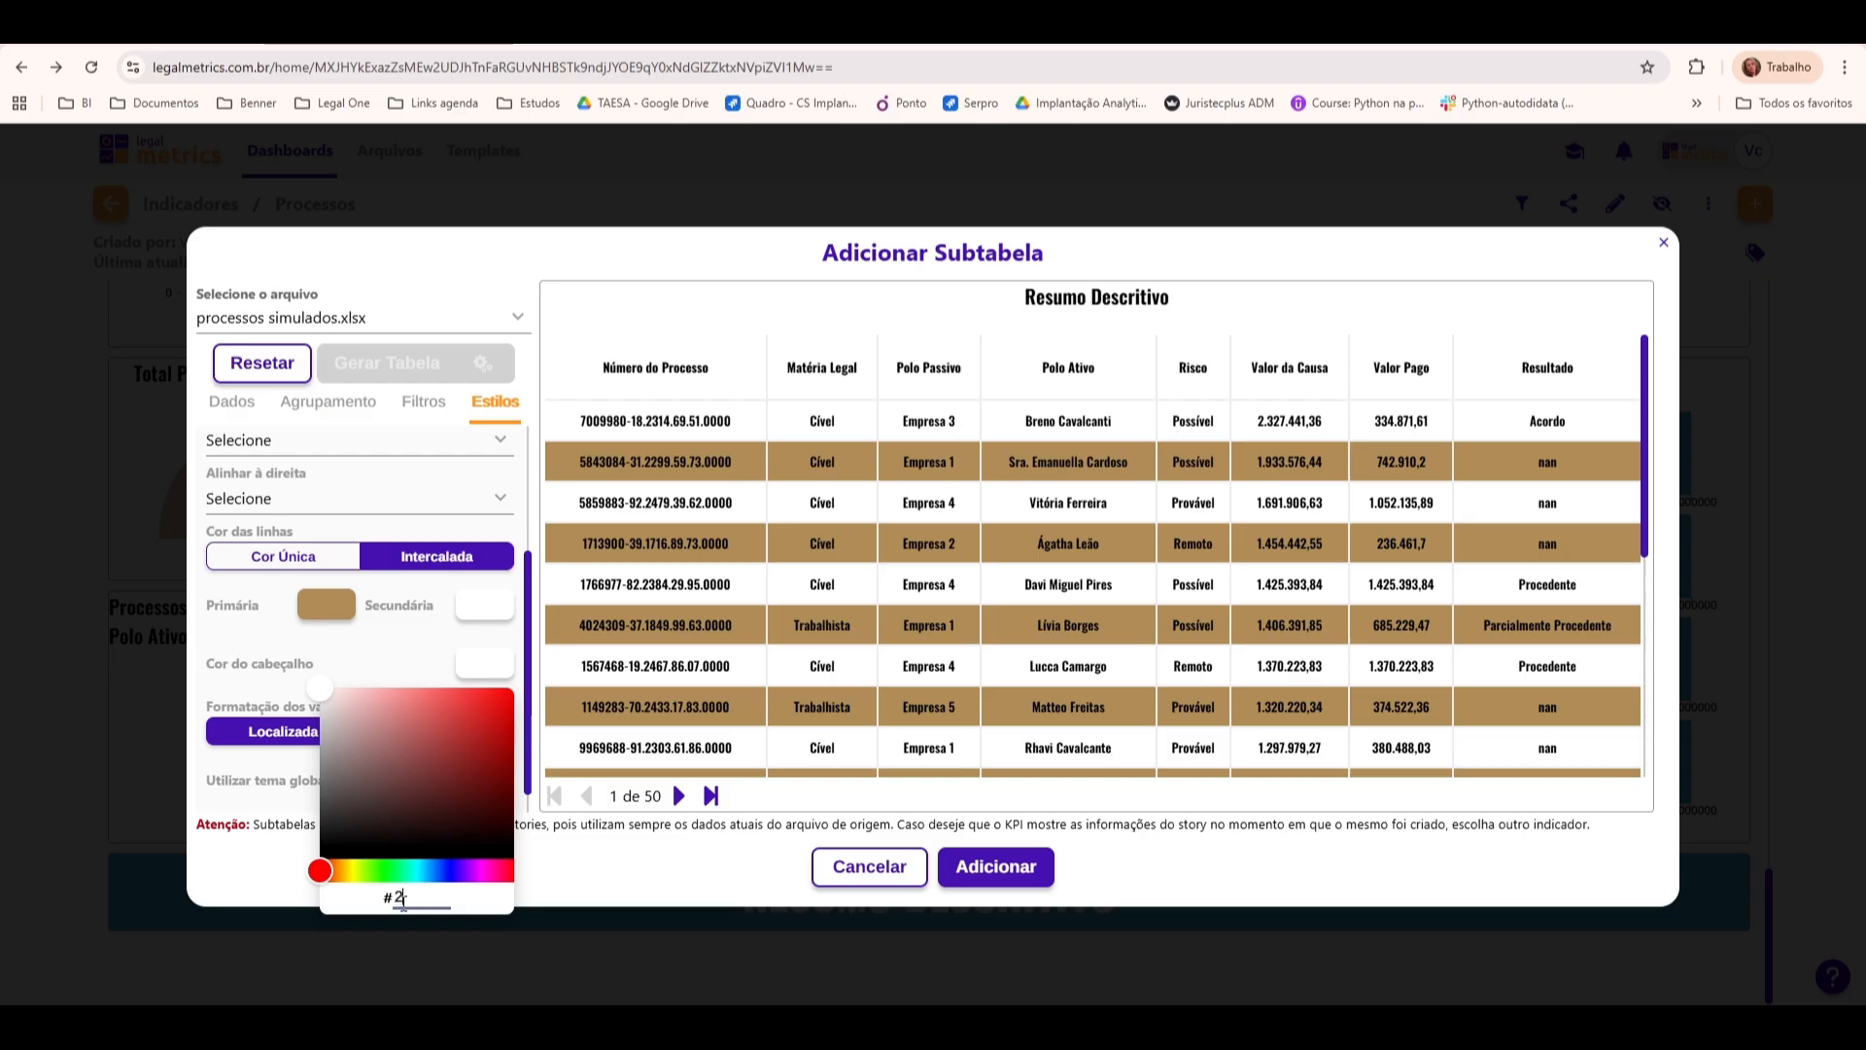
text(2da1cf)
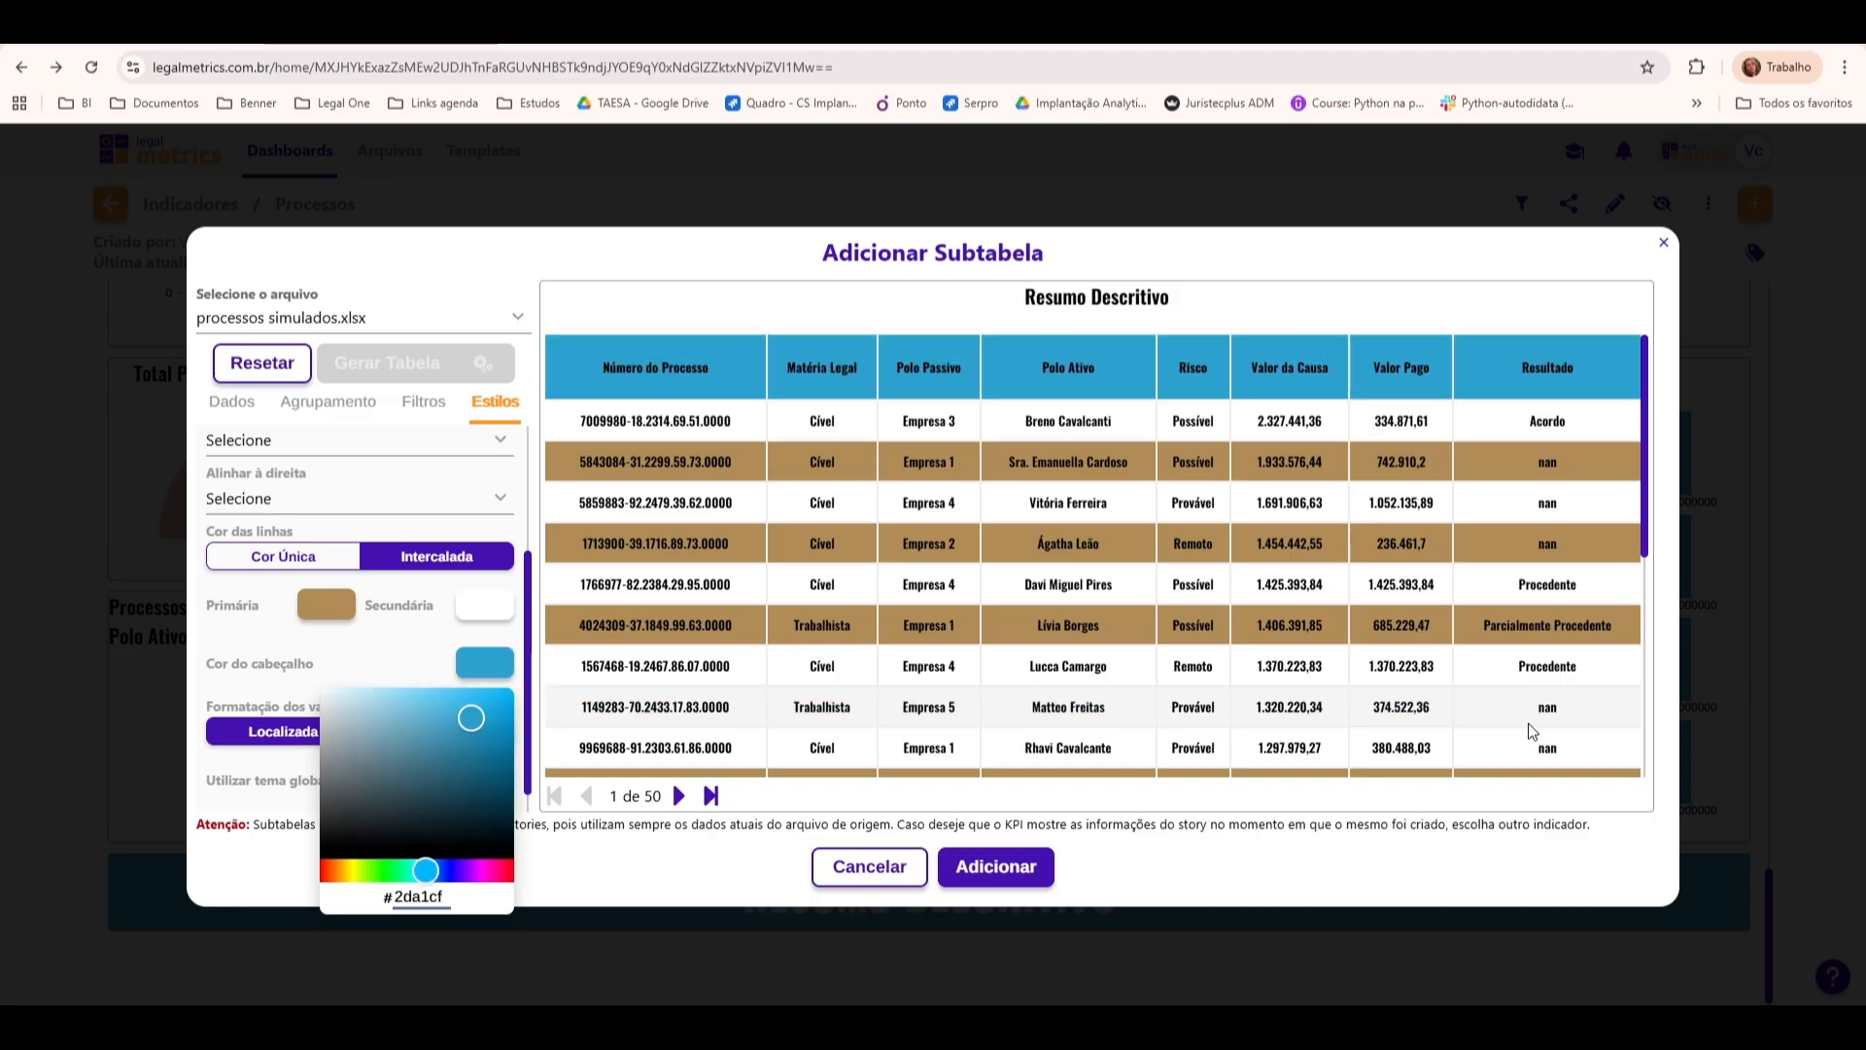
click(350, 642)
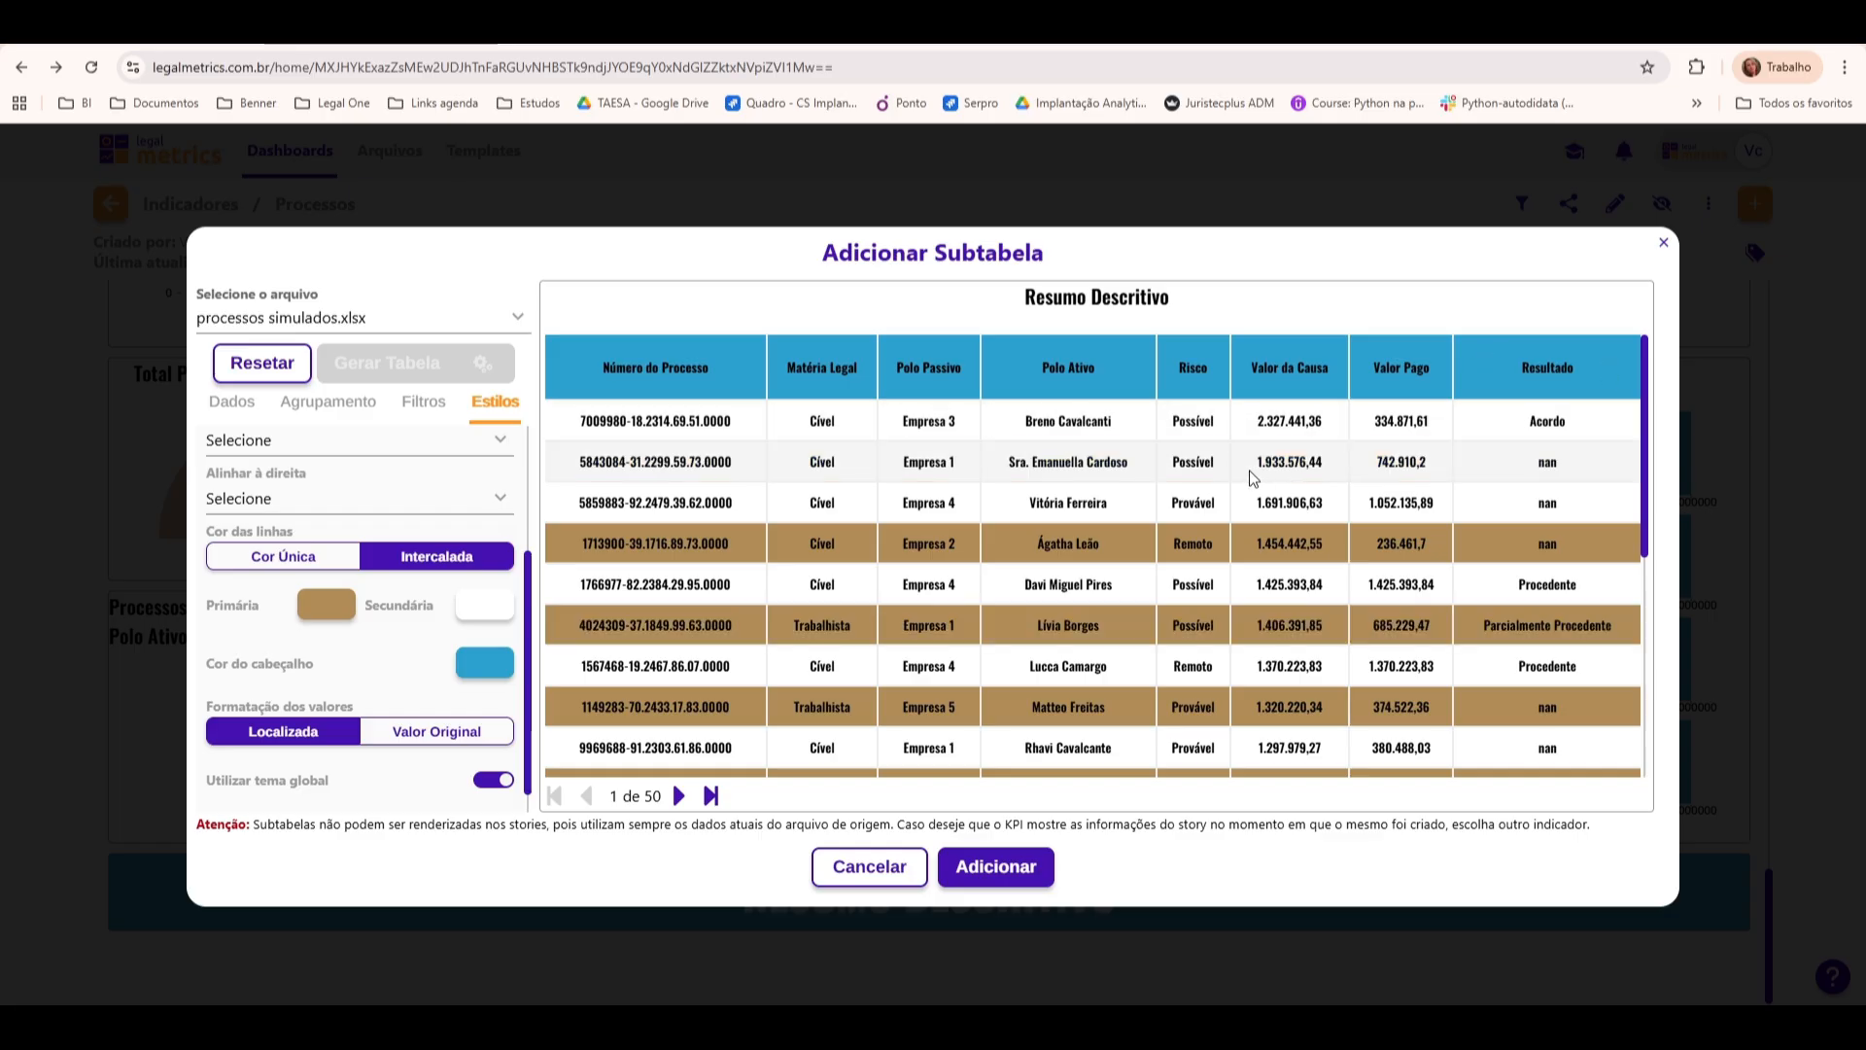
Inspect the Valor da Causa and Valor Pago number formatting, try Valor Original, and return to Localizada
drag(1250, 471, 1430, 469)
click(1403, 463)
drag(1376, 461, 1396, 463)
double_click(1401, 462)
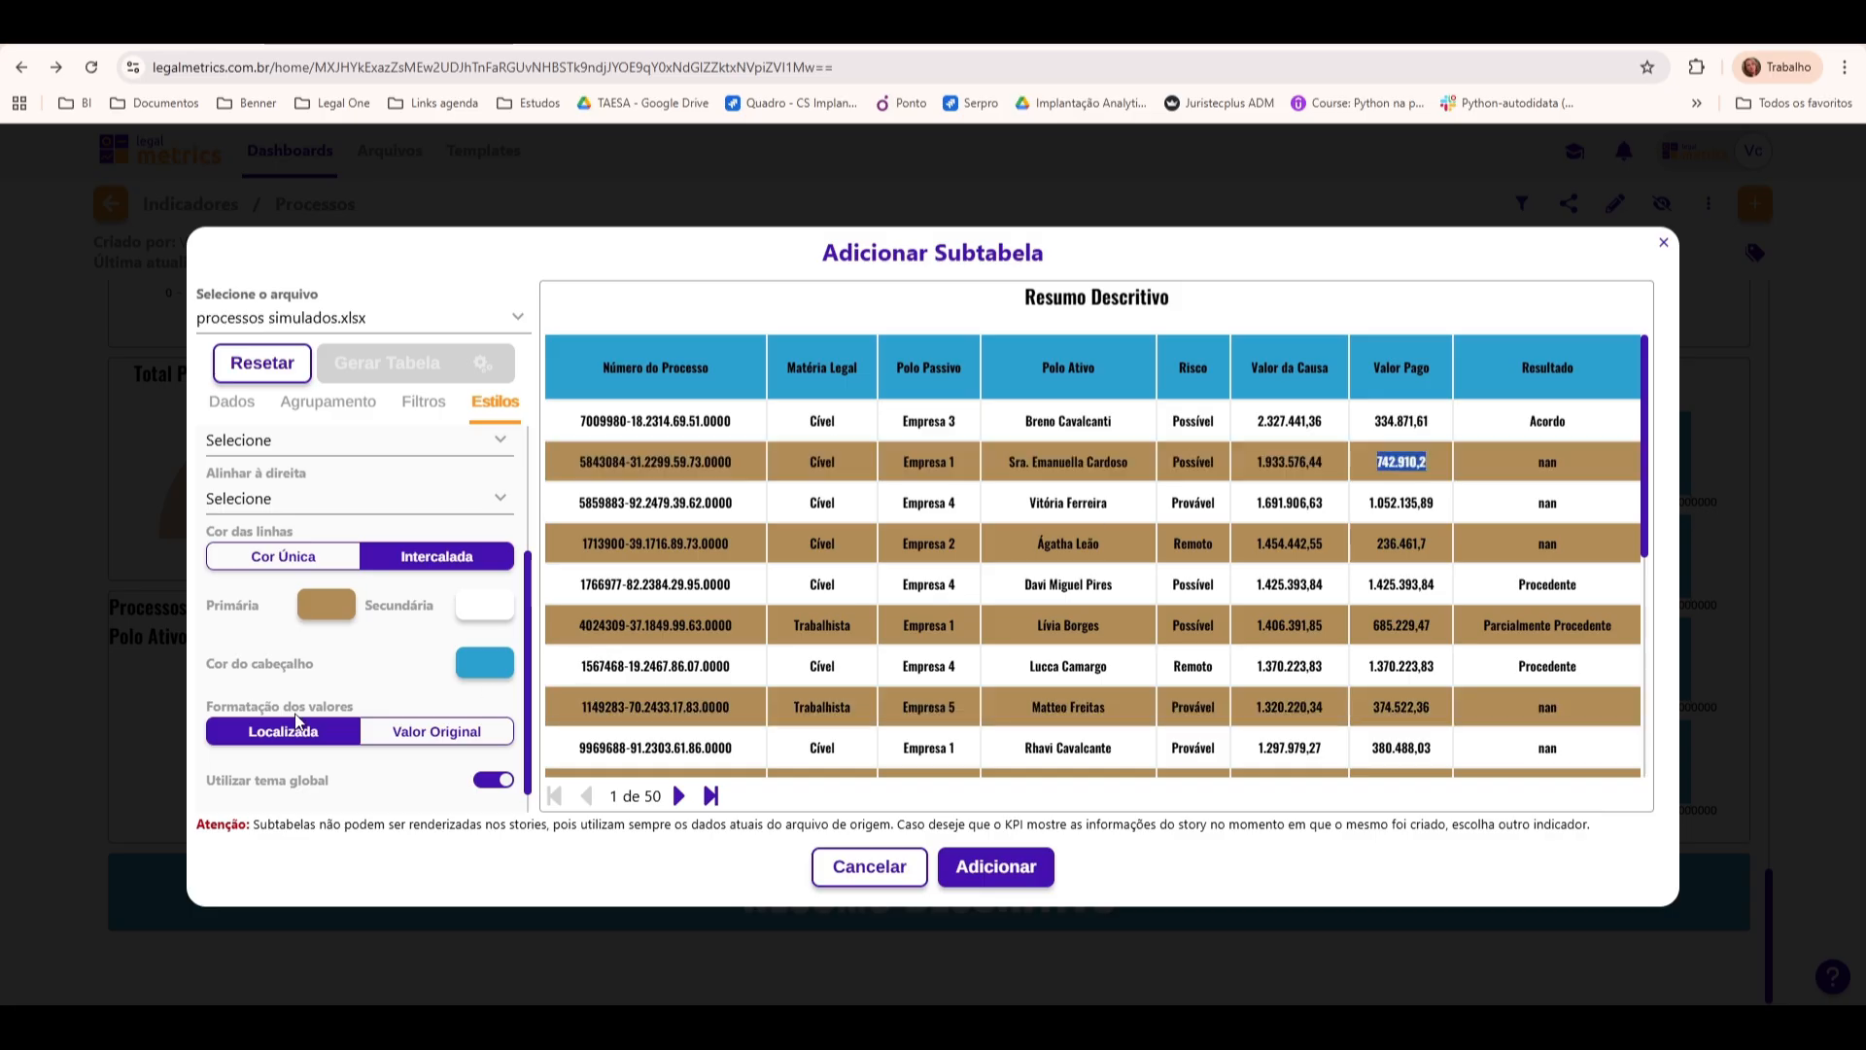
click(393, 734)
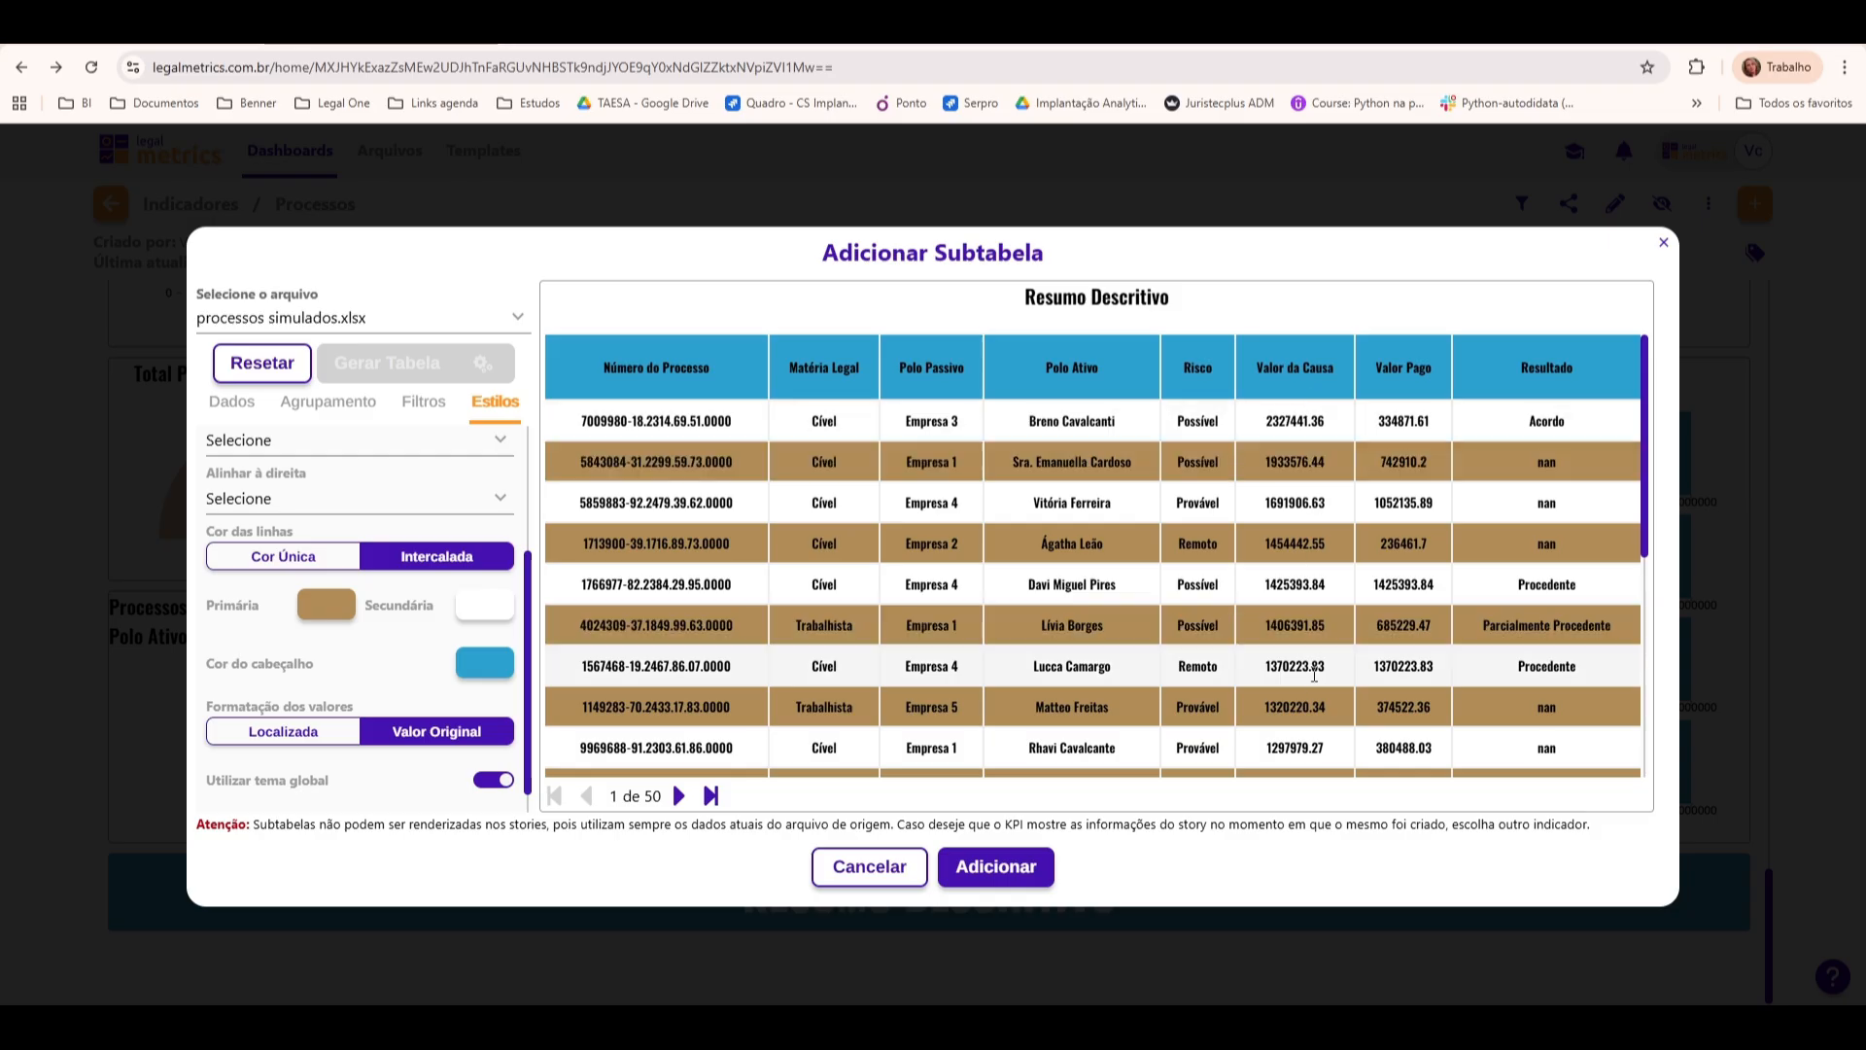
click(283, 731)
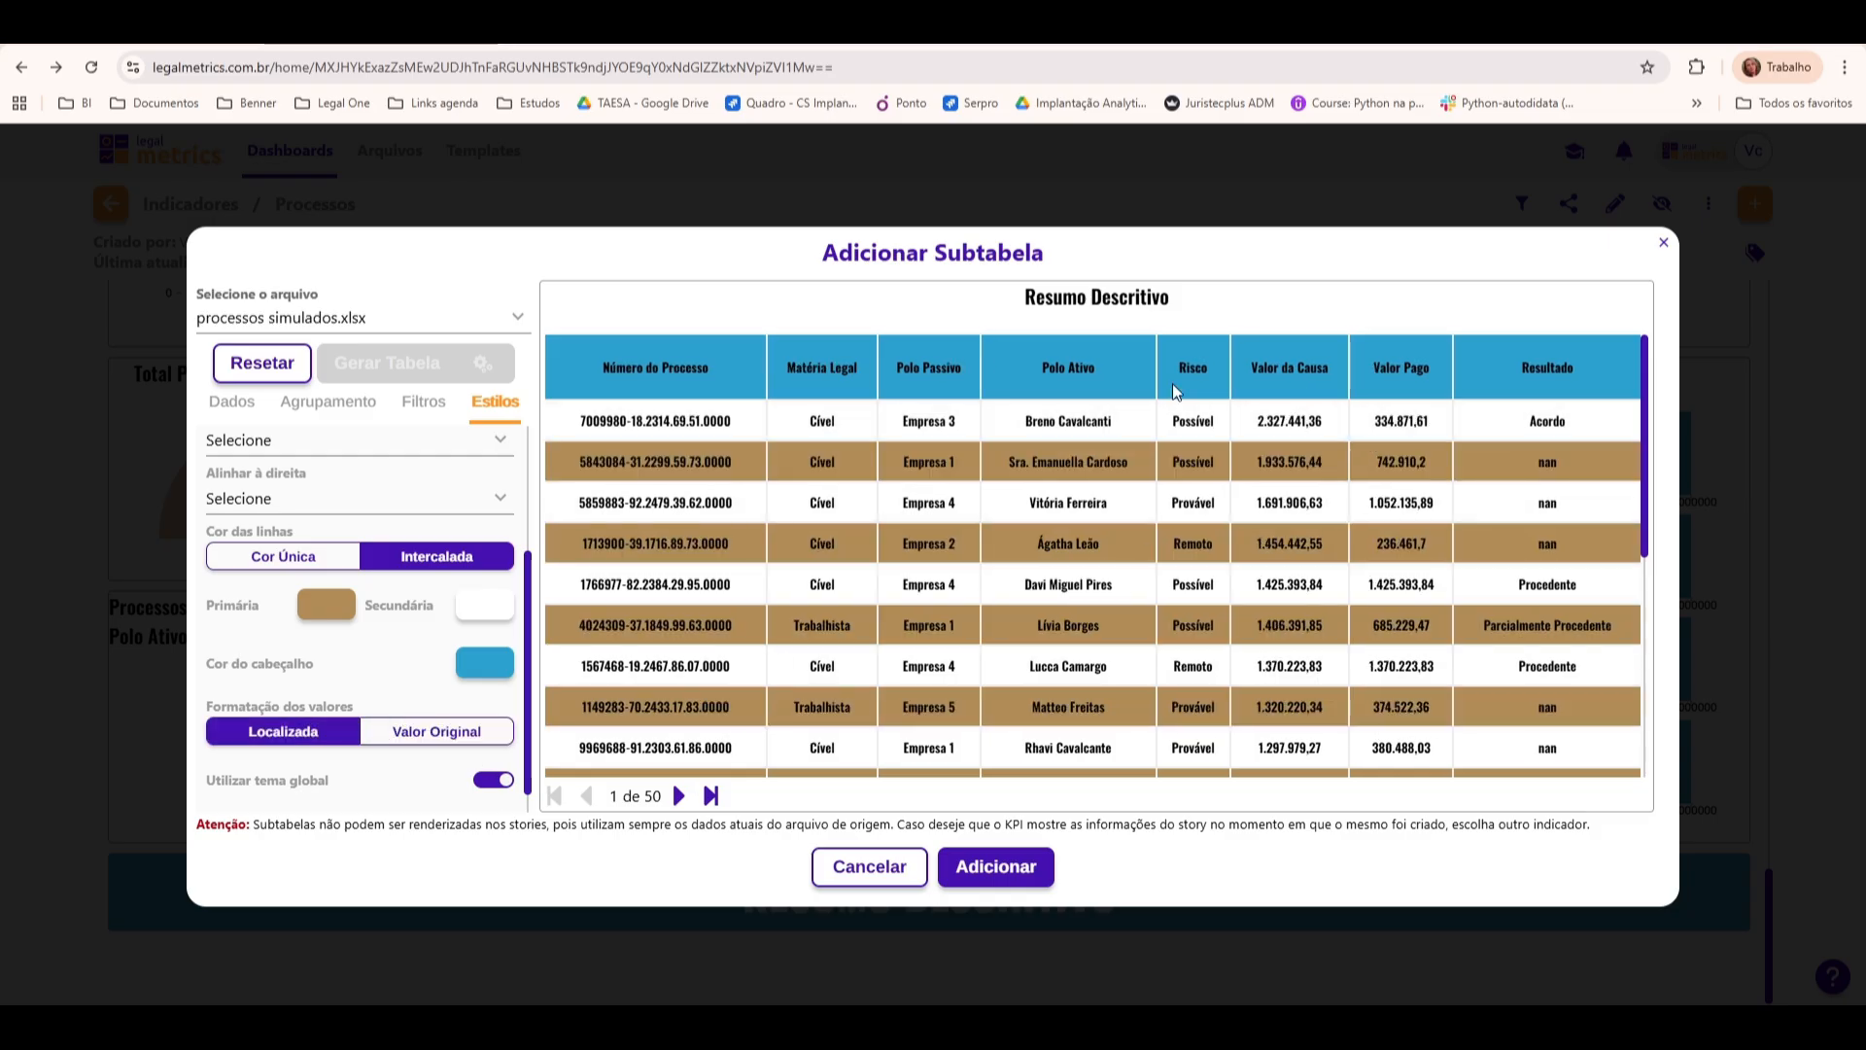
Test the subtable's Eixos grid options, turning Grid Vertical off and keeping Grid Horizontal on
scroll(526, 513, down, 1)
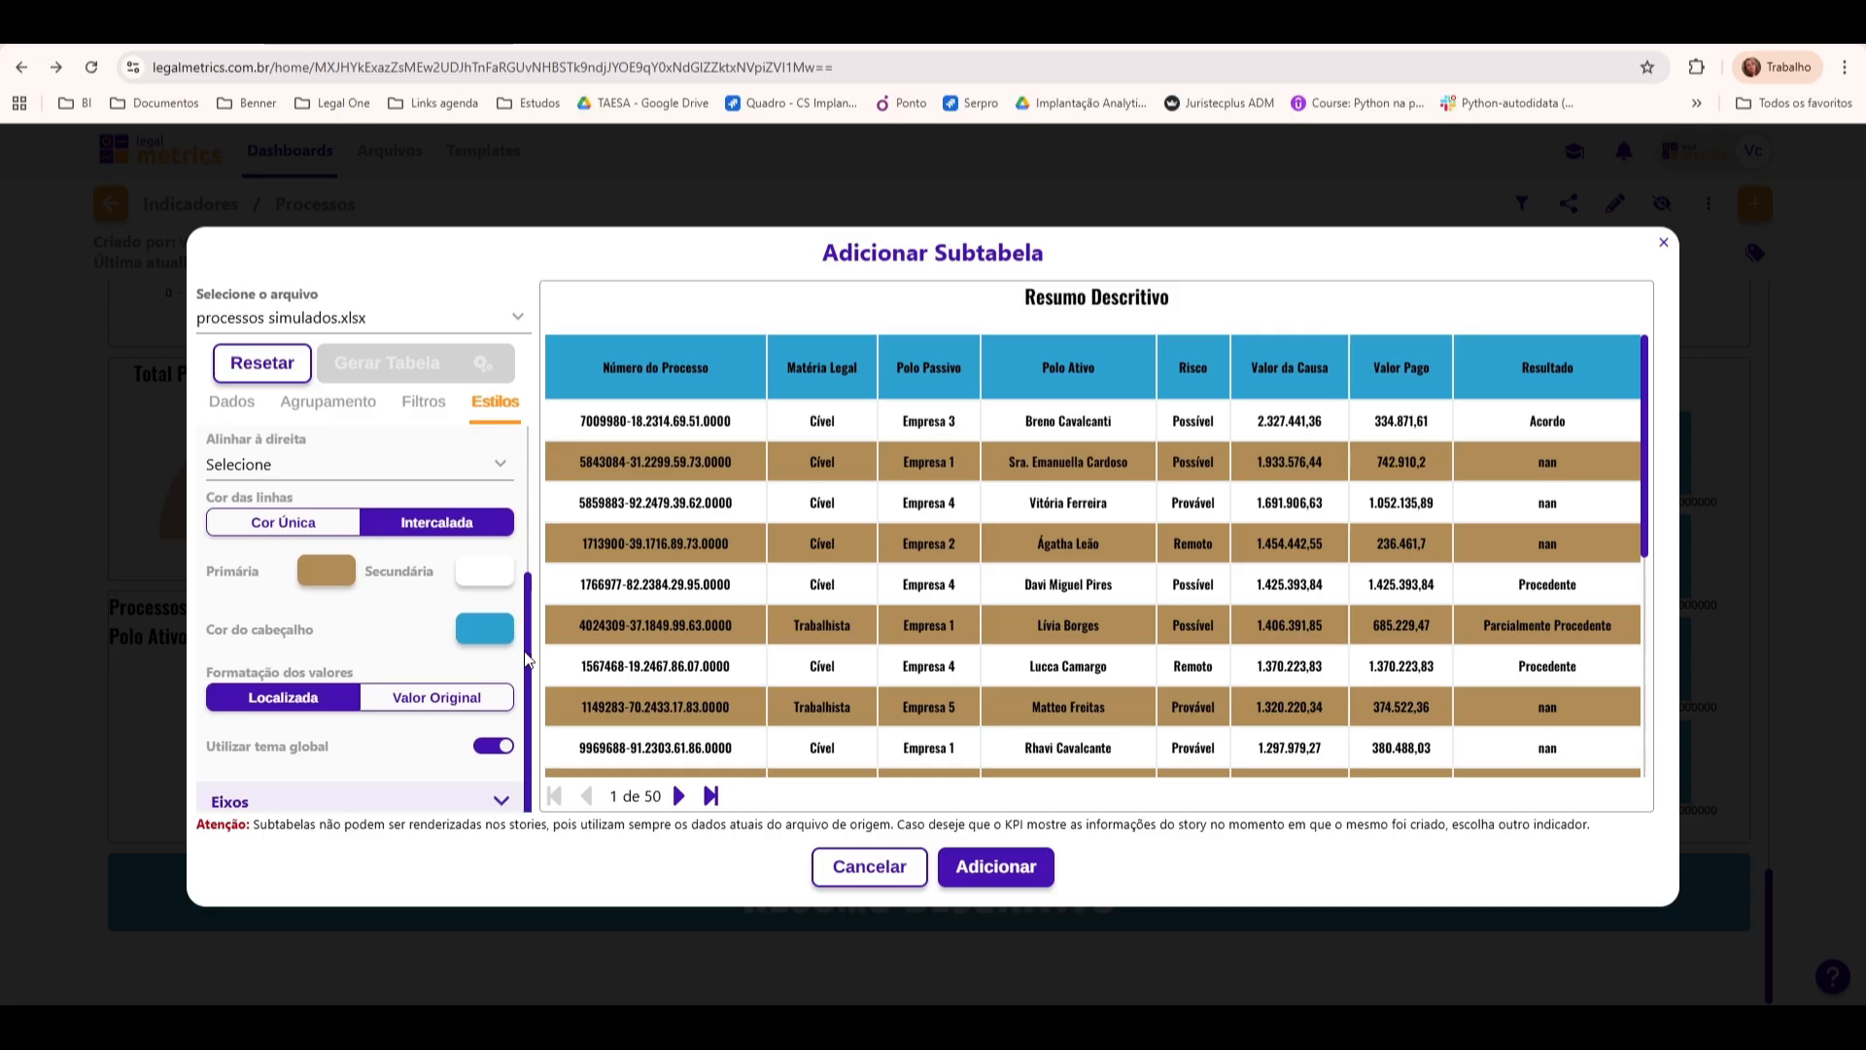
scroll(526, 486, up, 5)
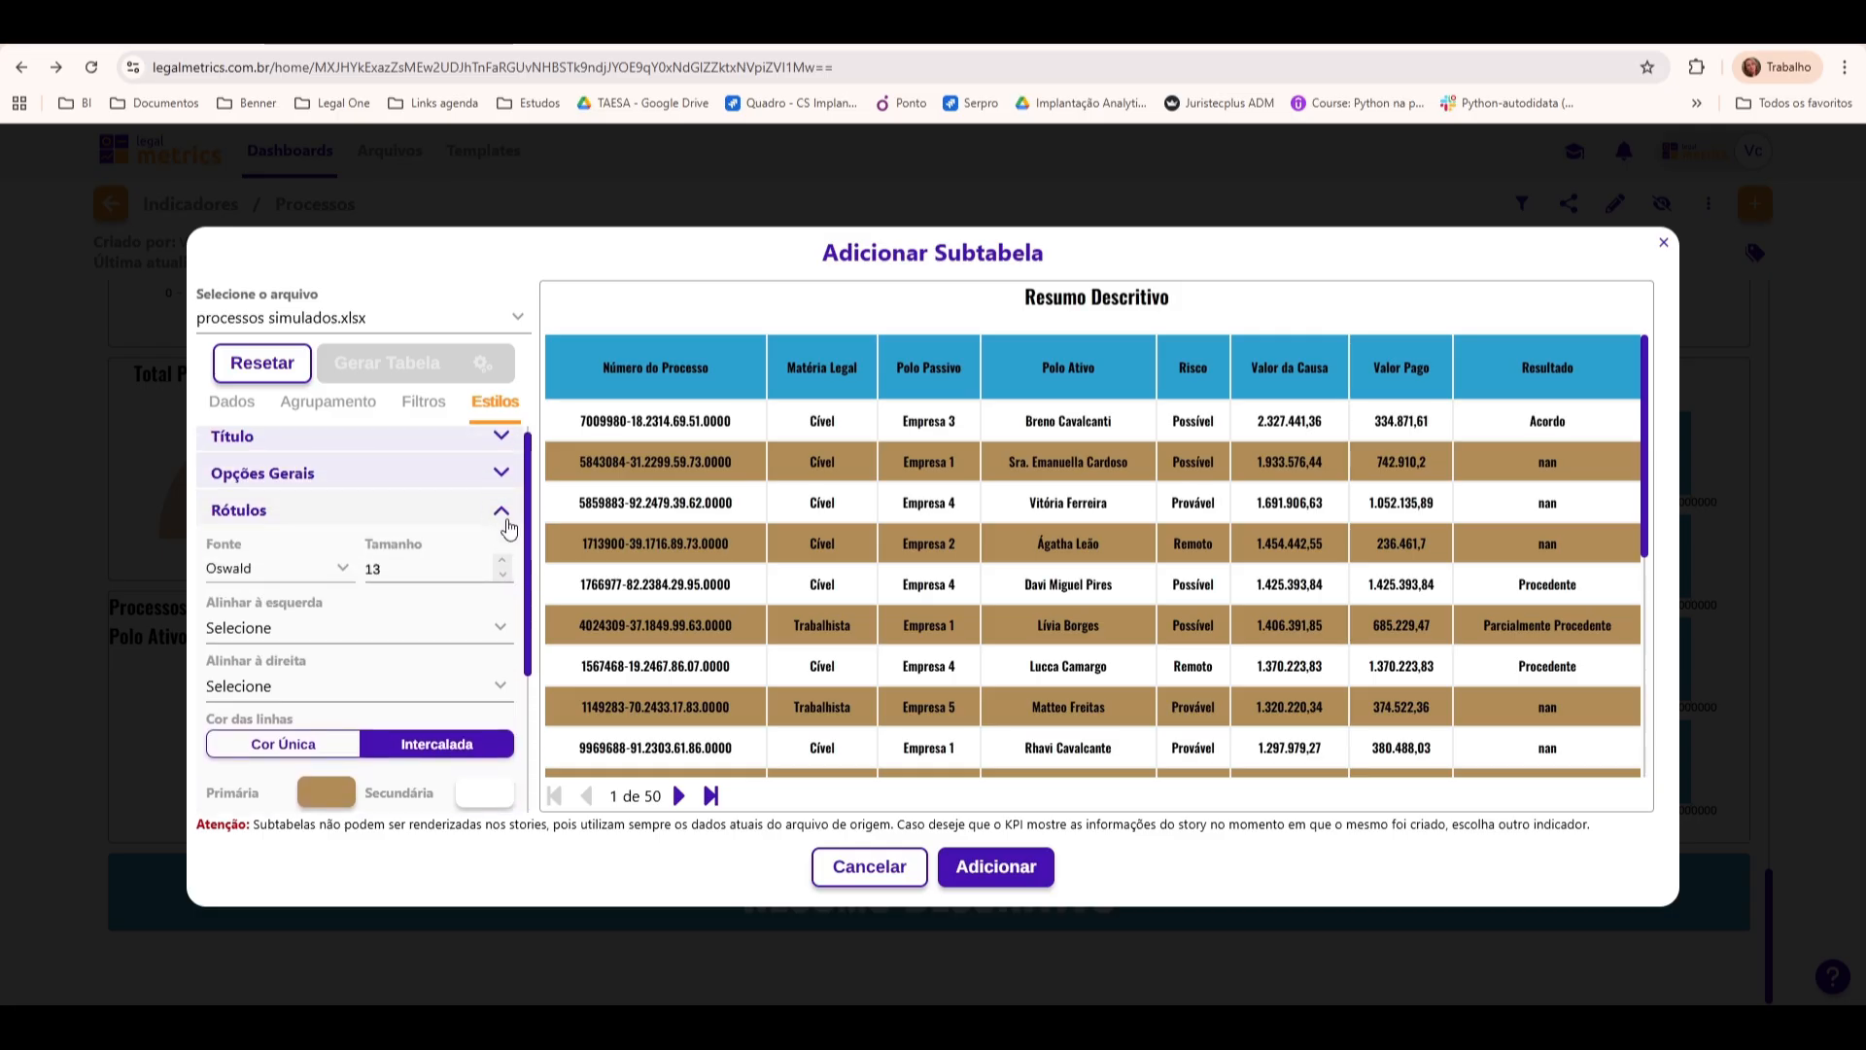
click(502, 513)
click(377, 560)
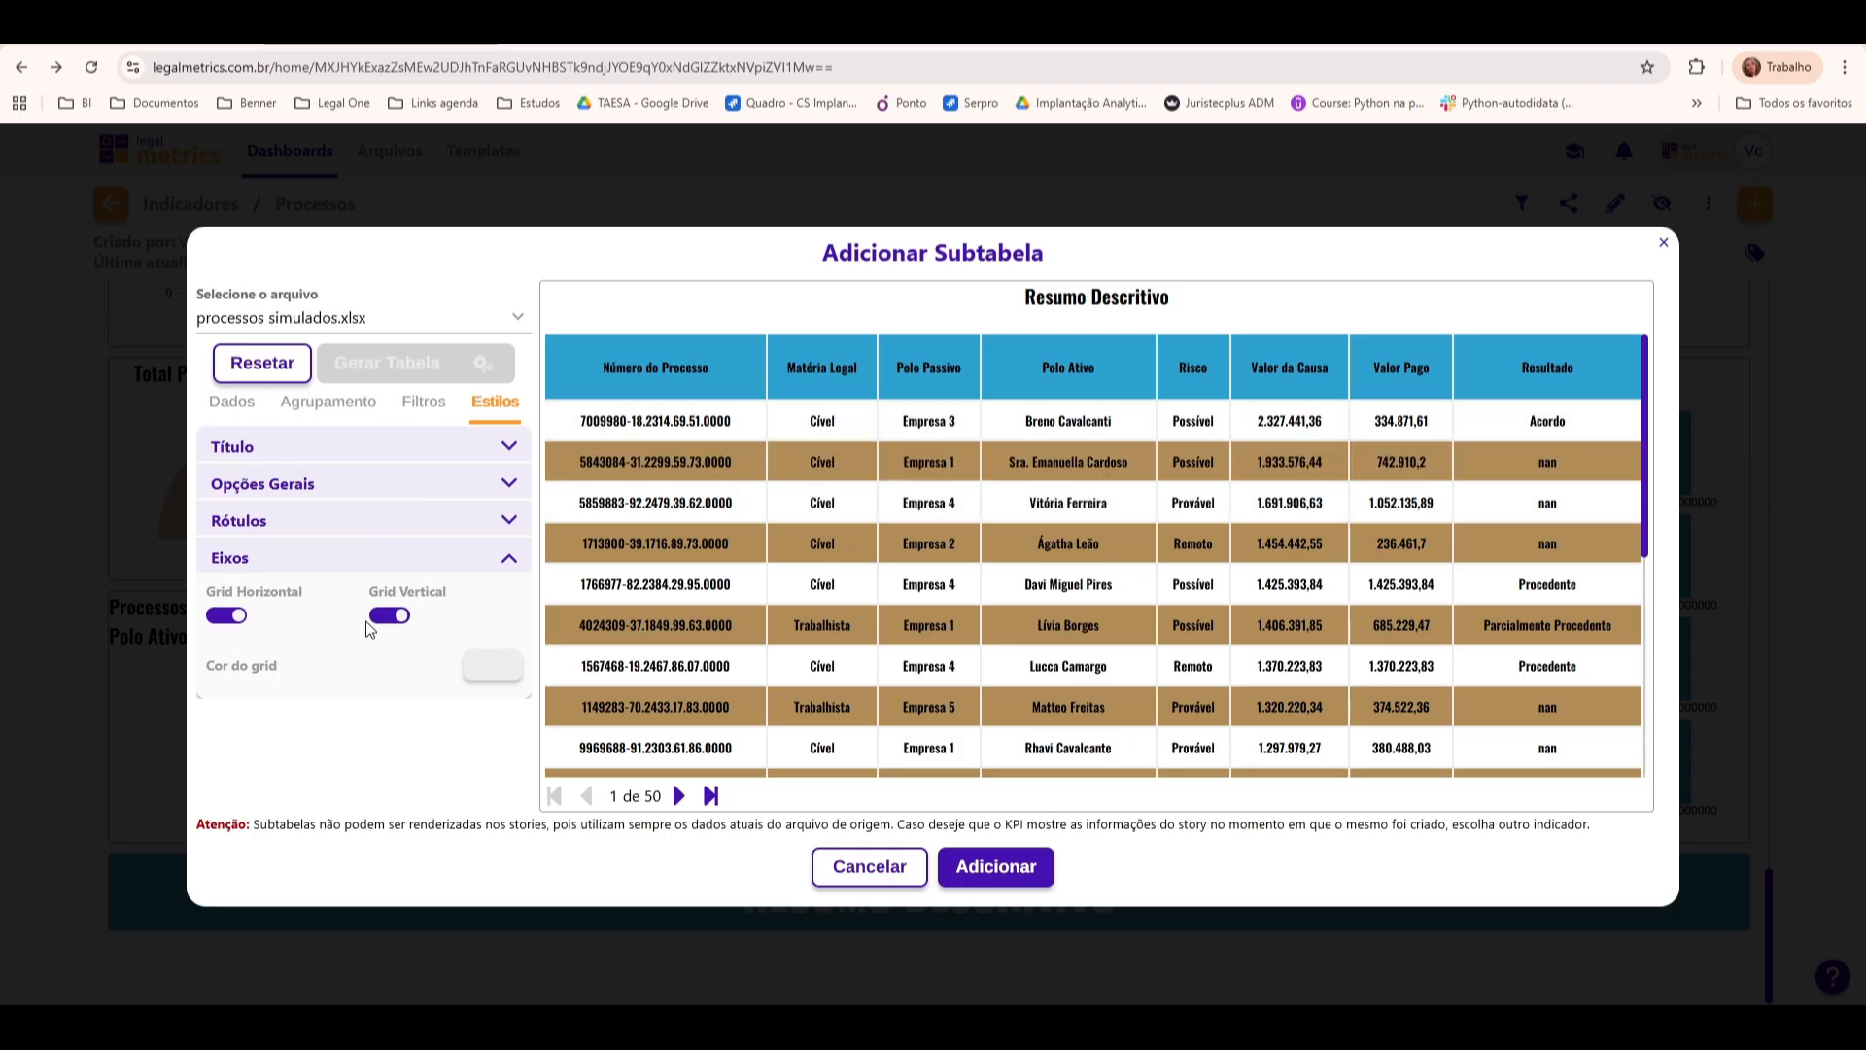
click(231, 618)
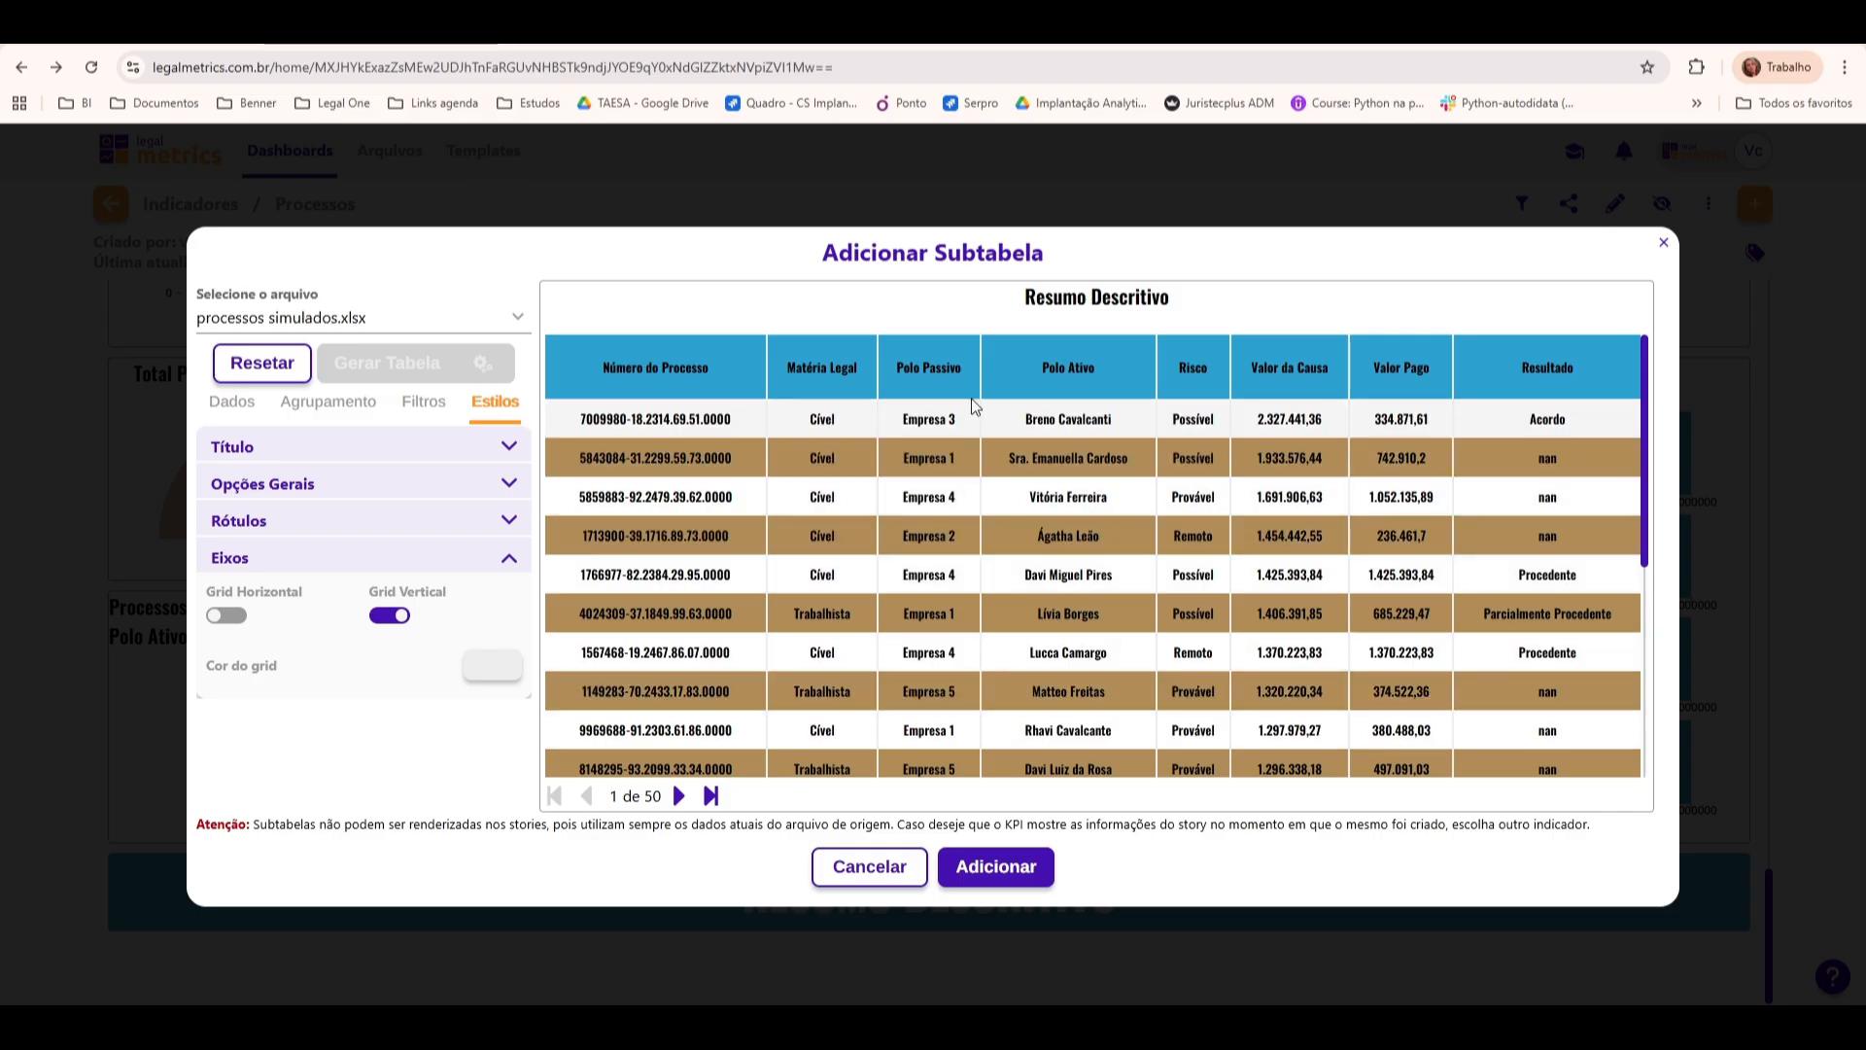
click(229, 620)
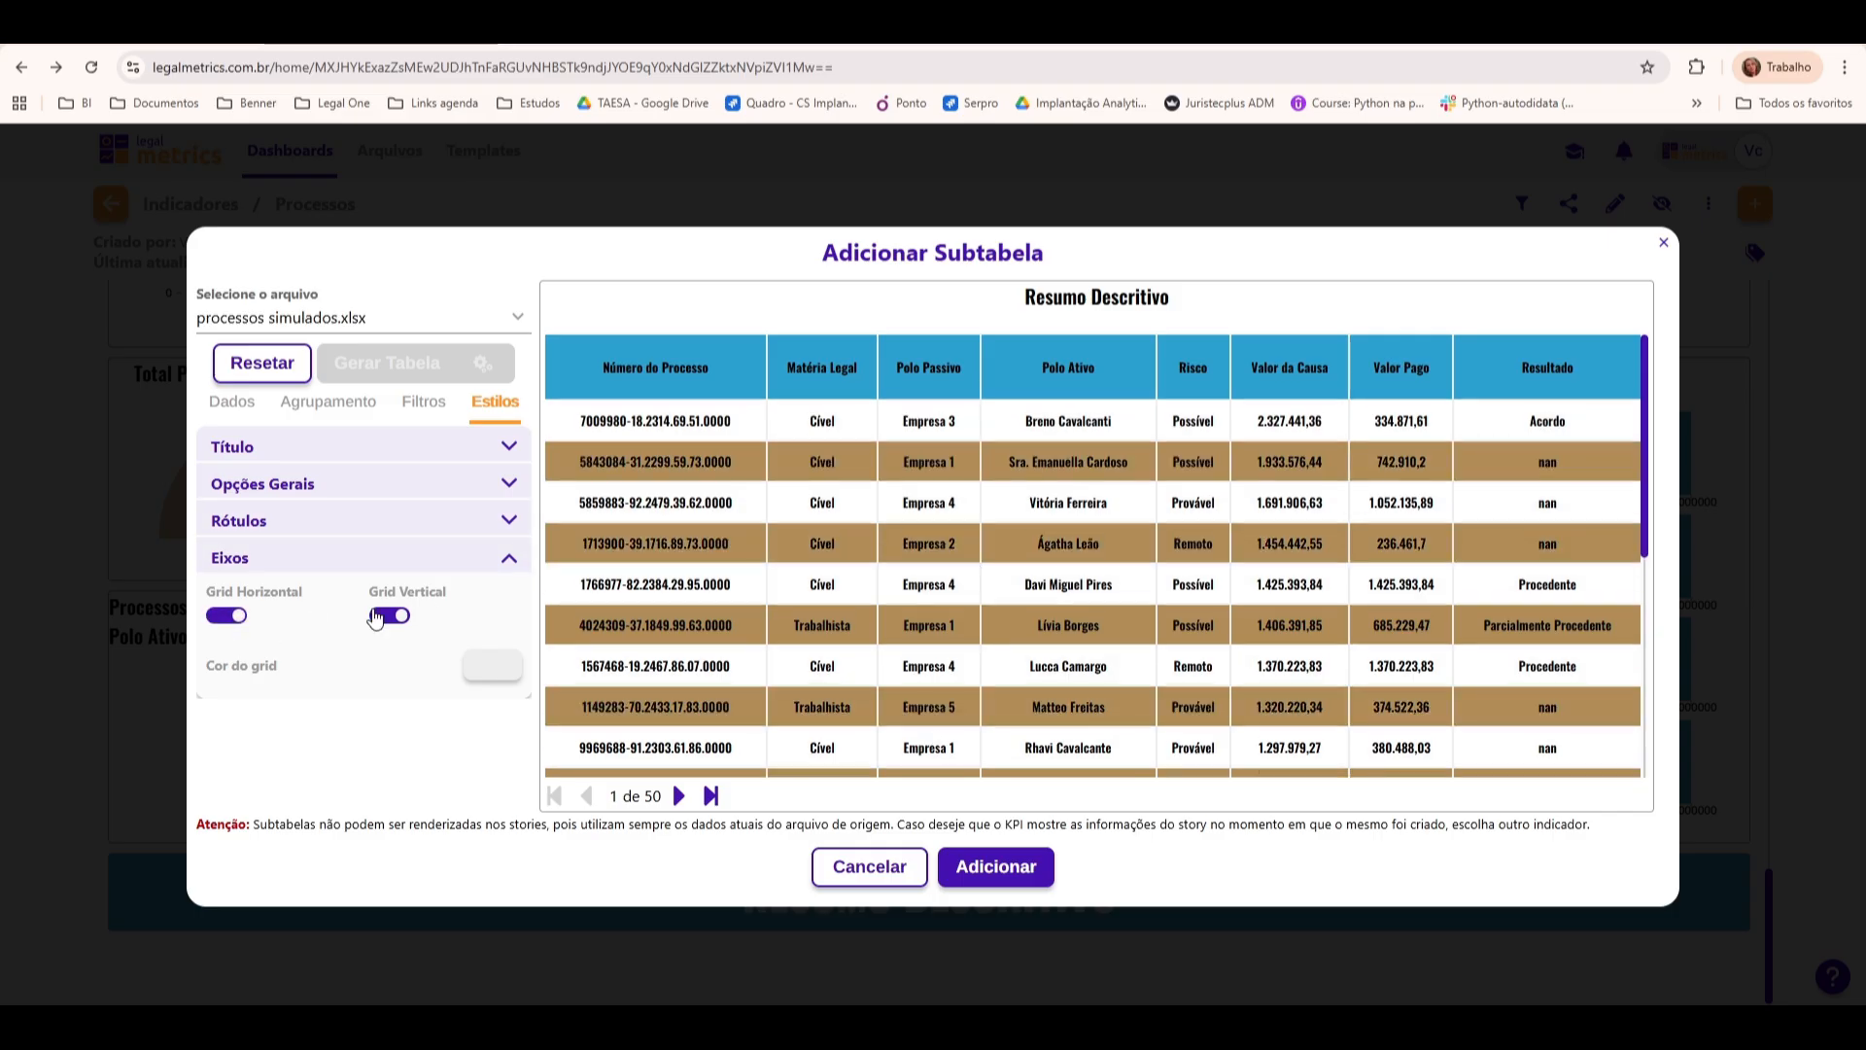
click(388, 616)
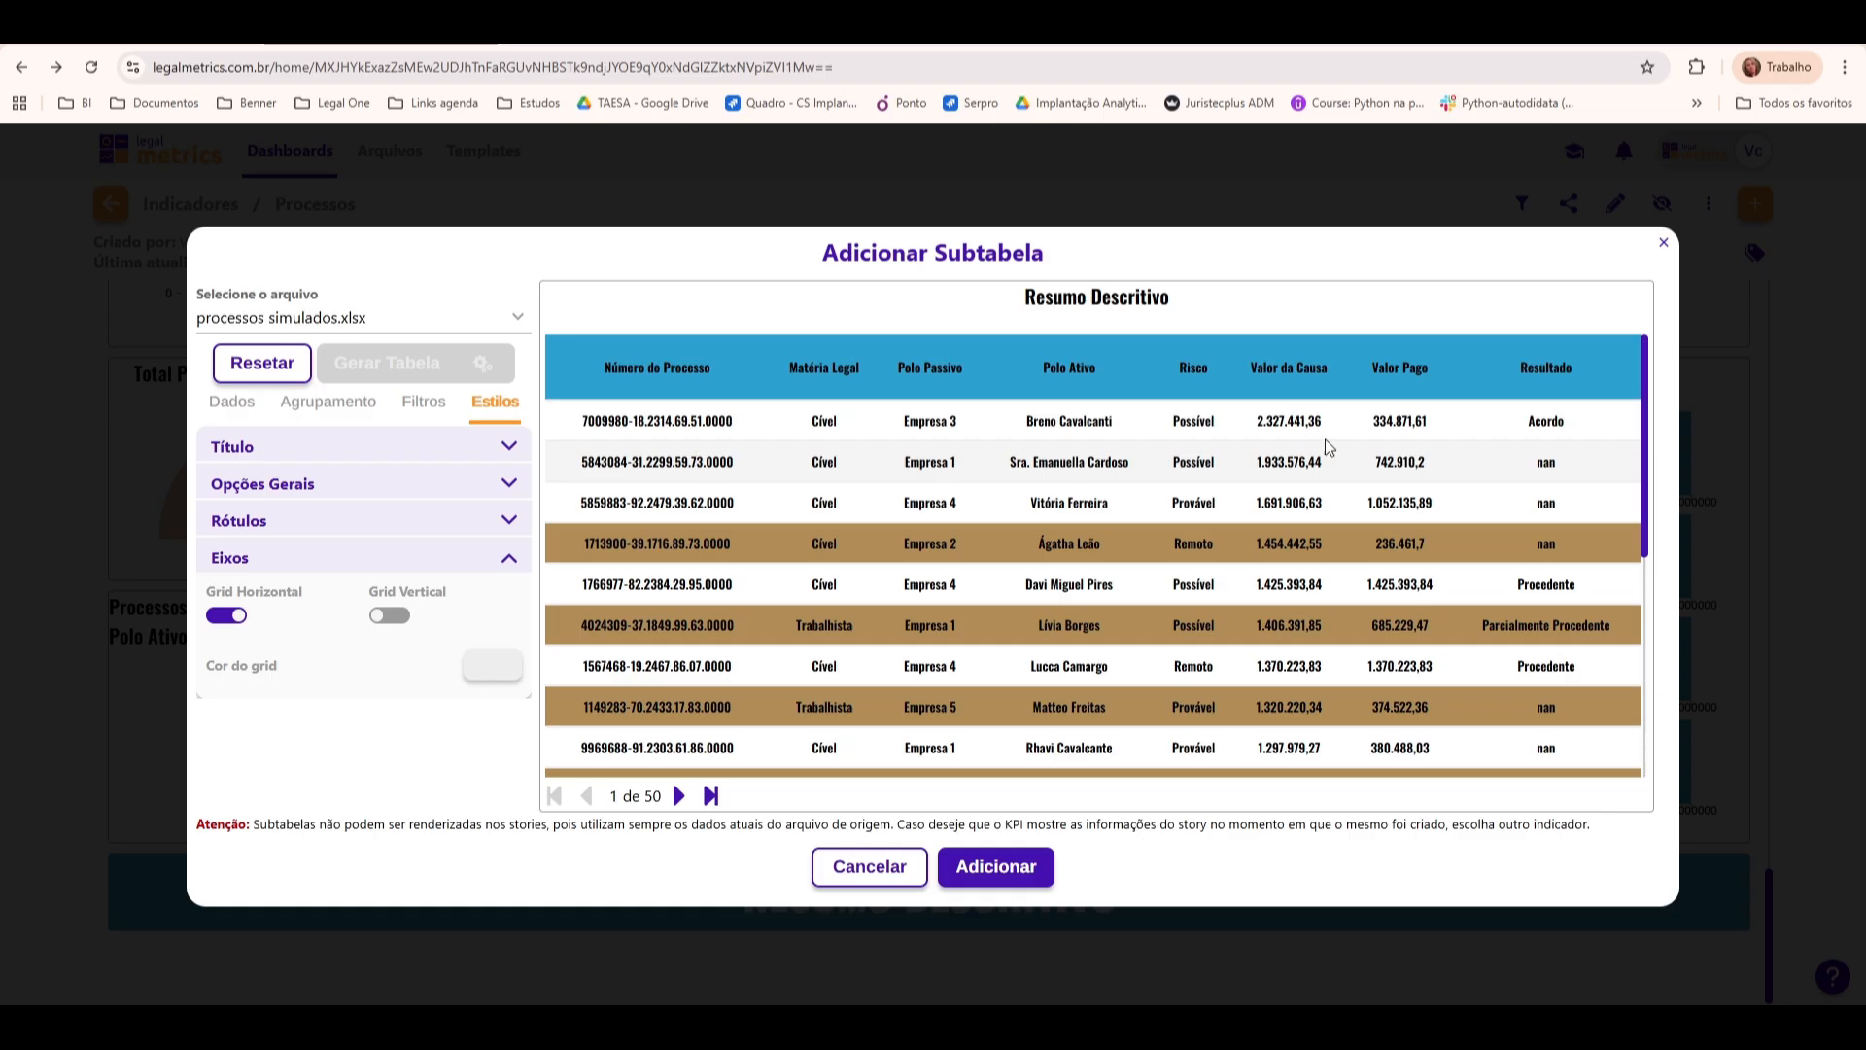
click(230, 616)
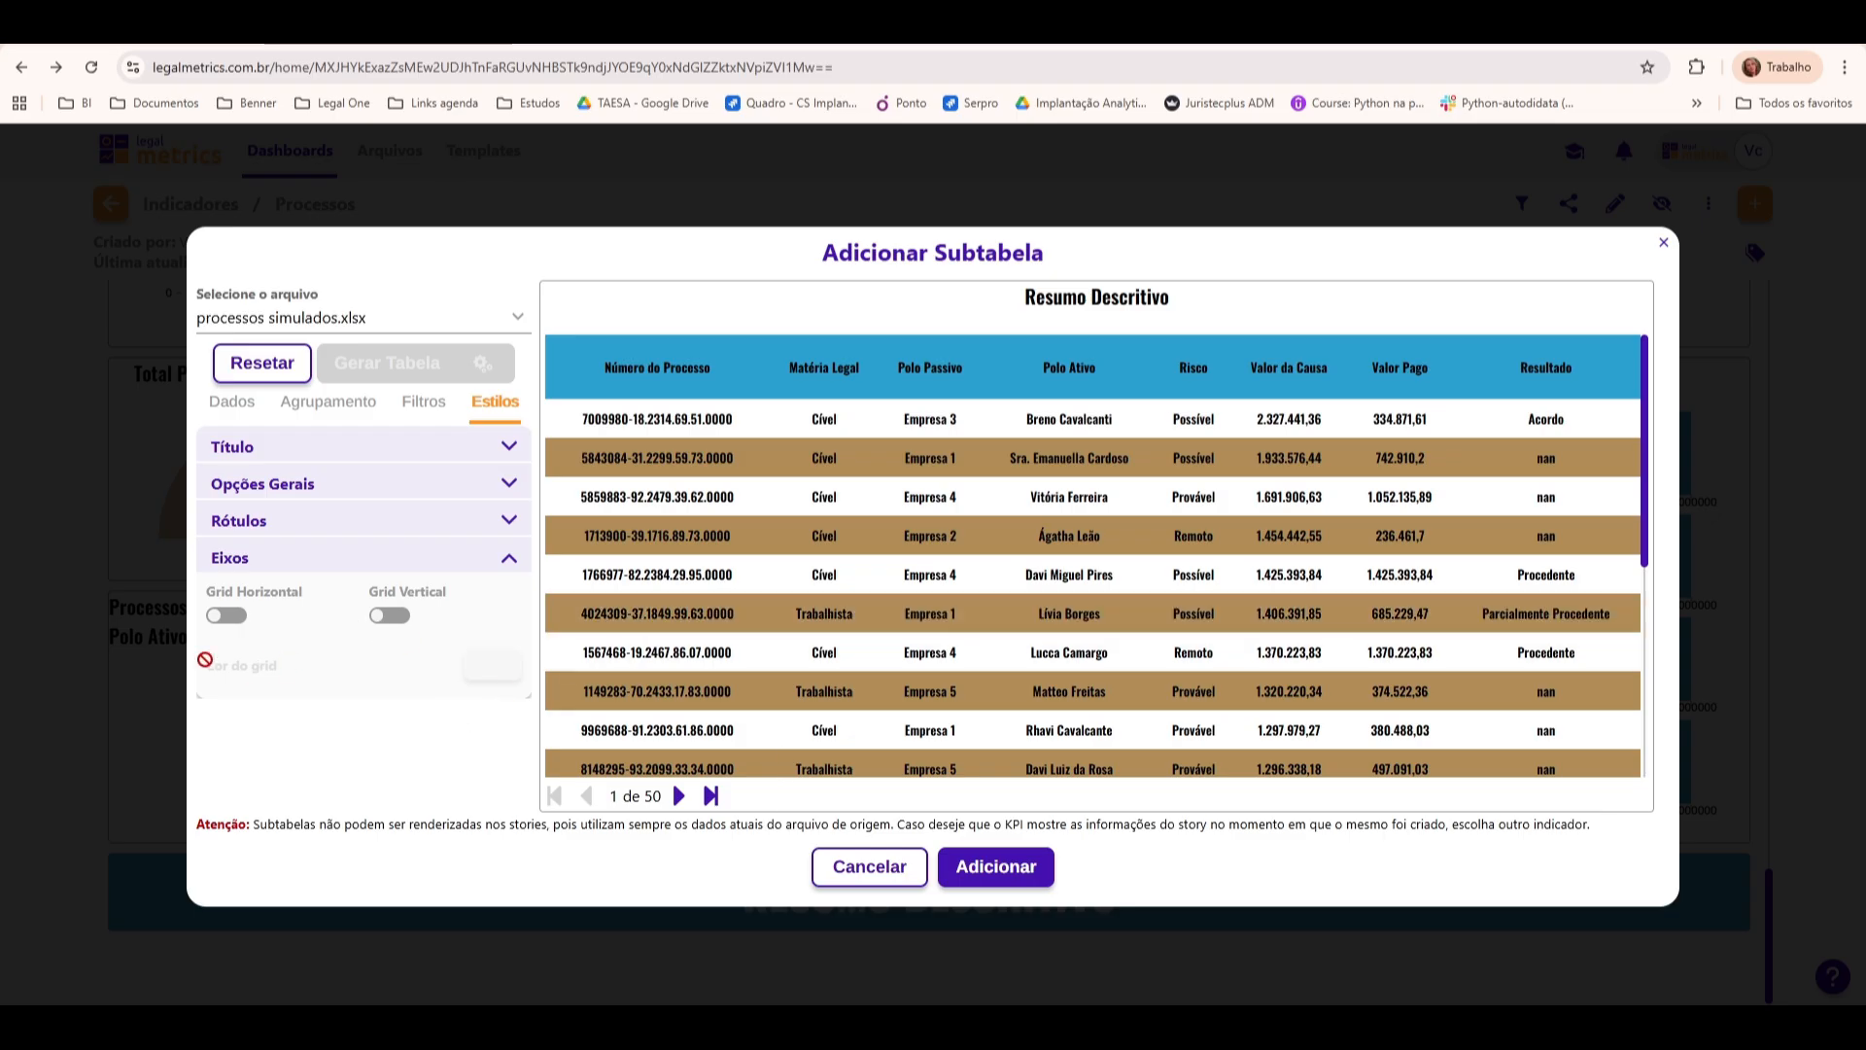
click(230, 616)
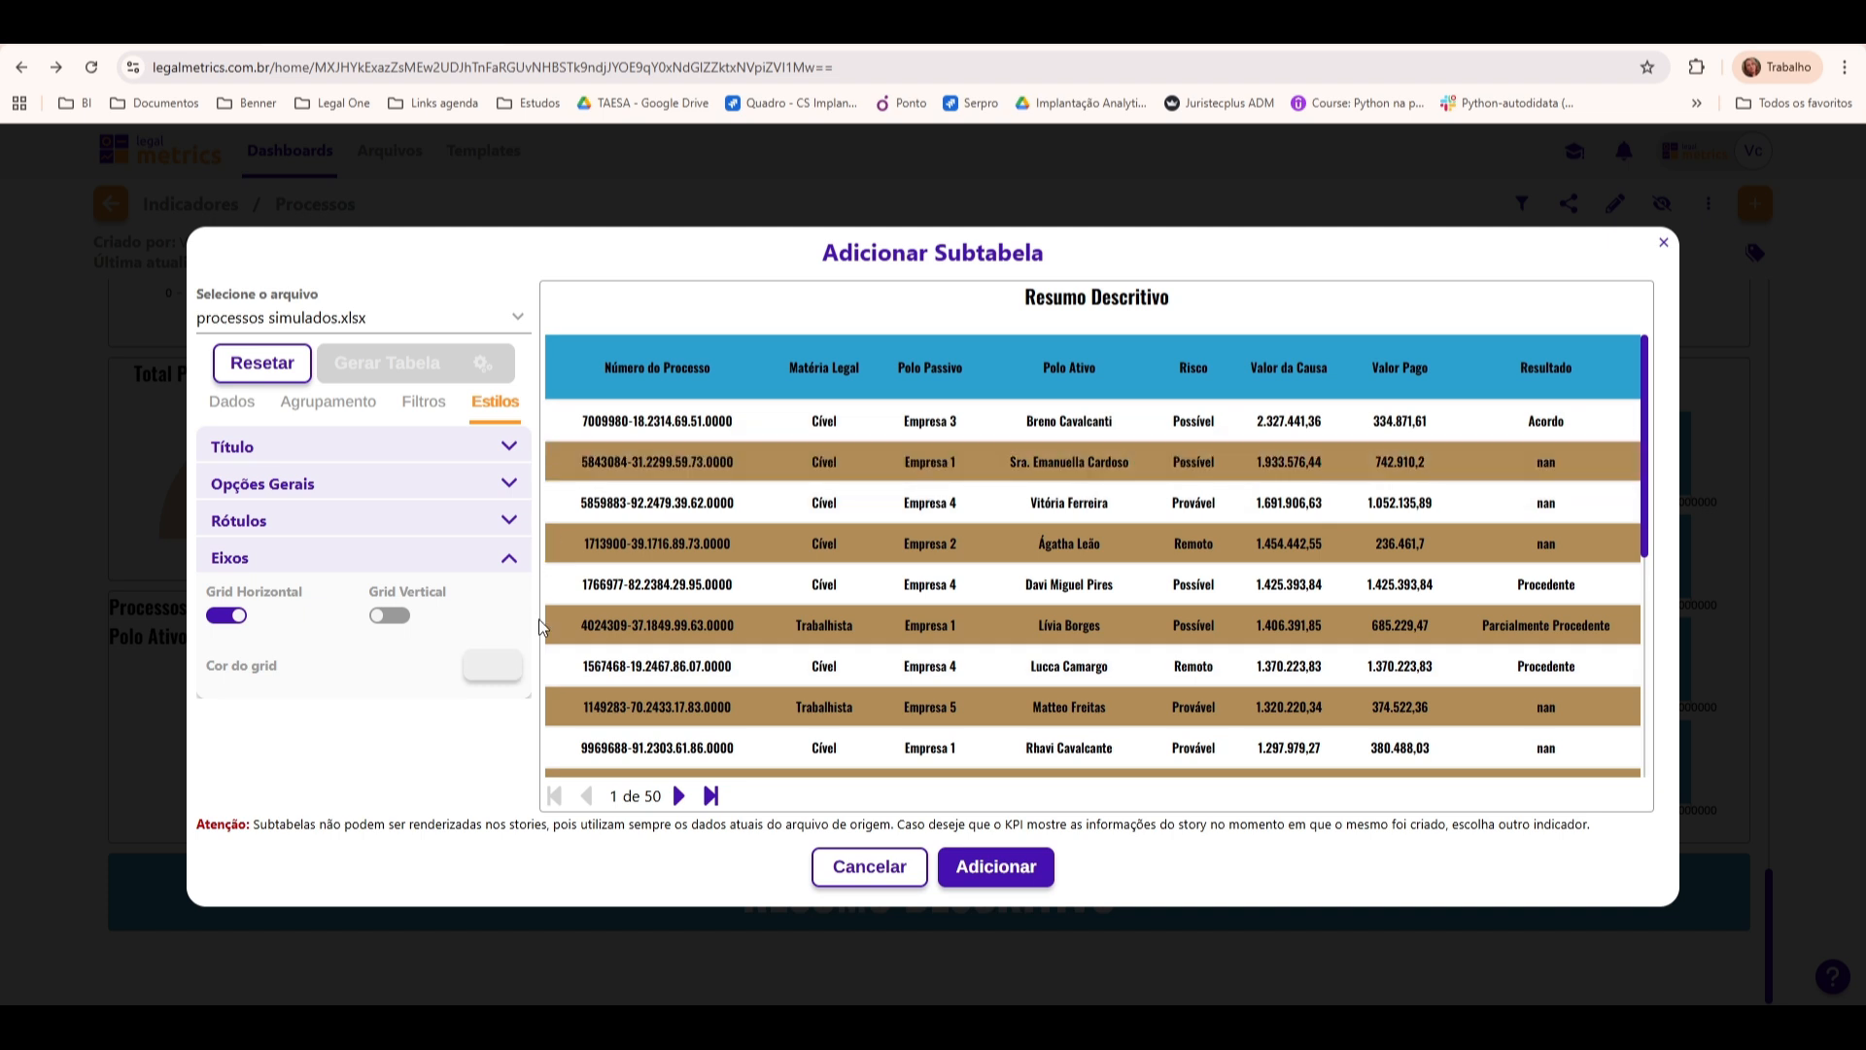
Set the subtable's grid color (Cor do grid) to black
click(495, 667)
drag(321, 713, 263, 855)
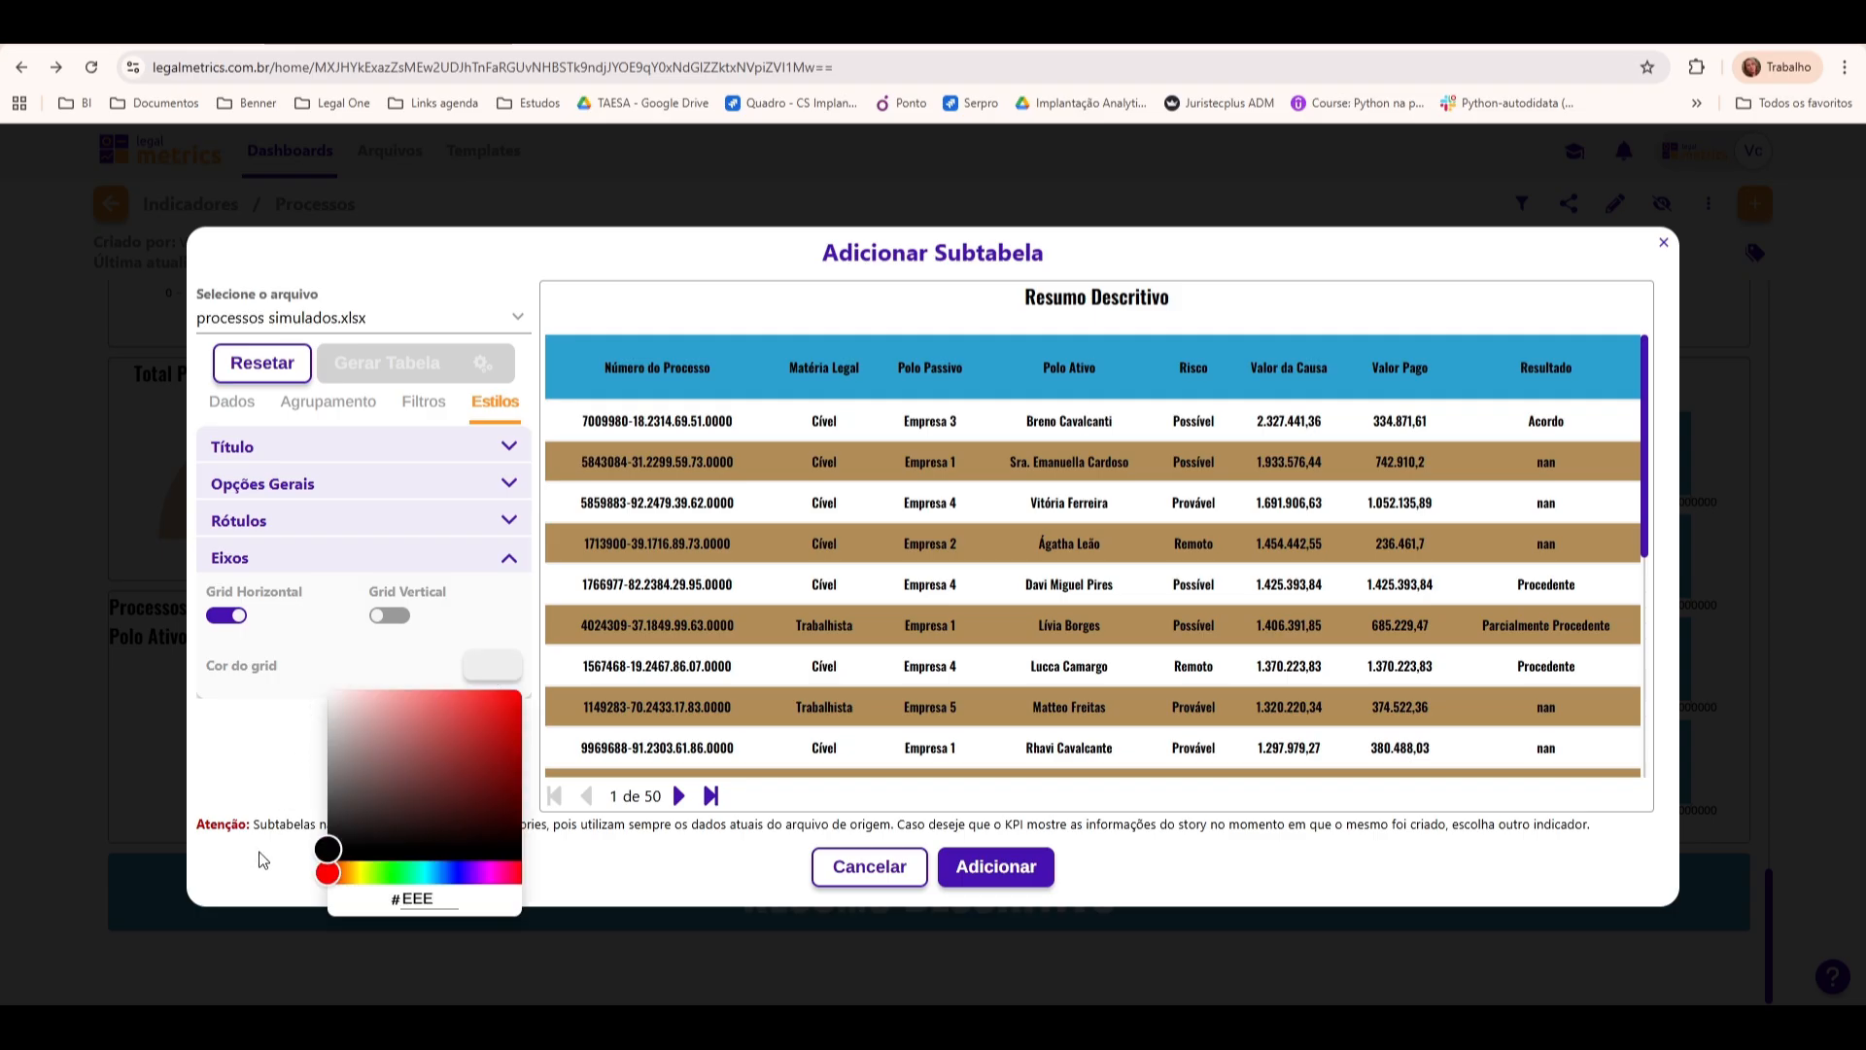
click(260, 727)
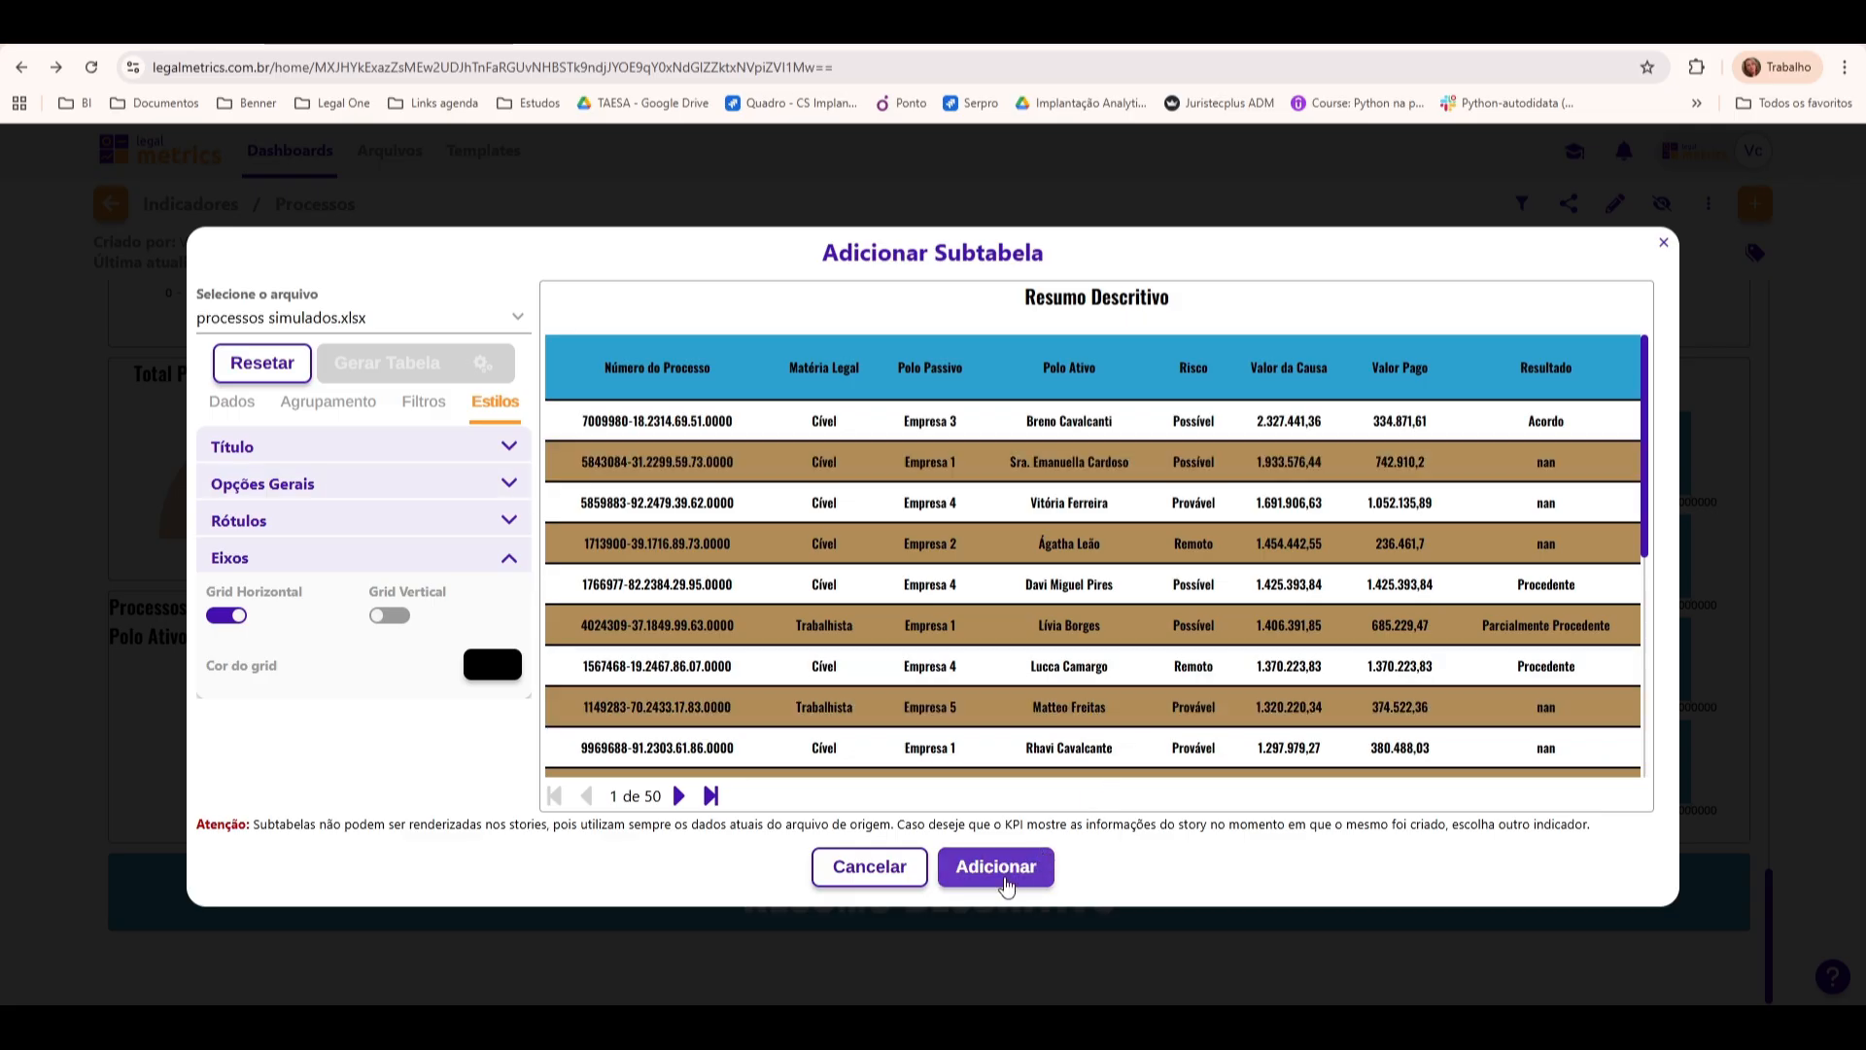
Add the Resumo Descritivo subtable to the dashboard and confirm saving it
click(1004, 883)
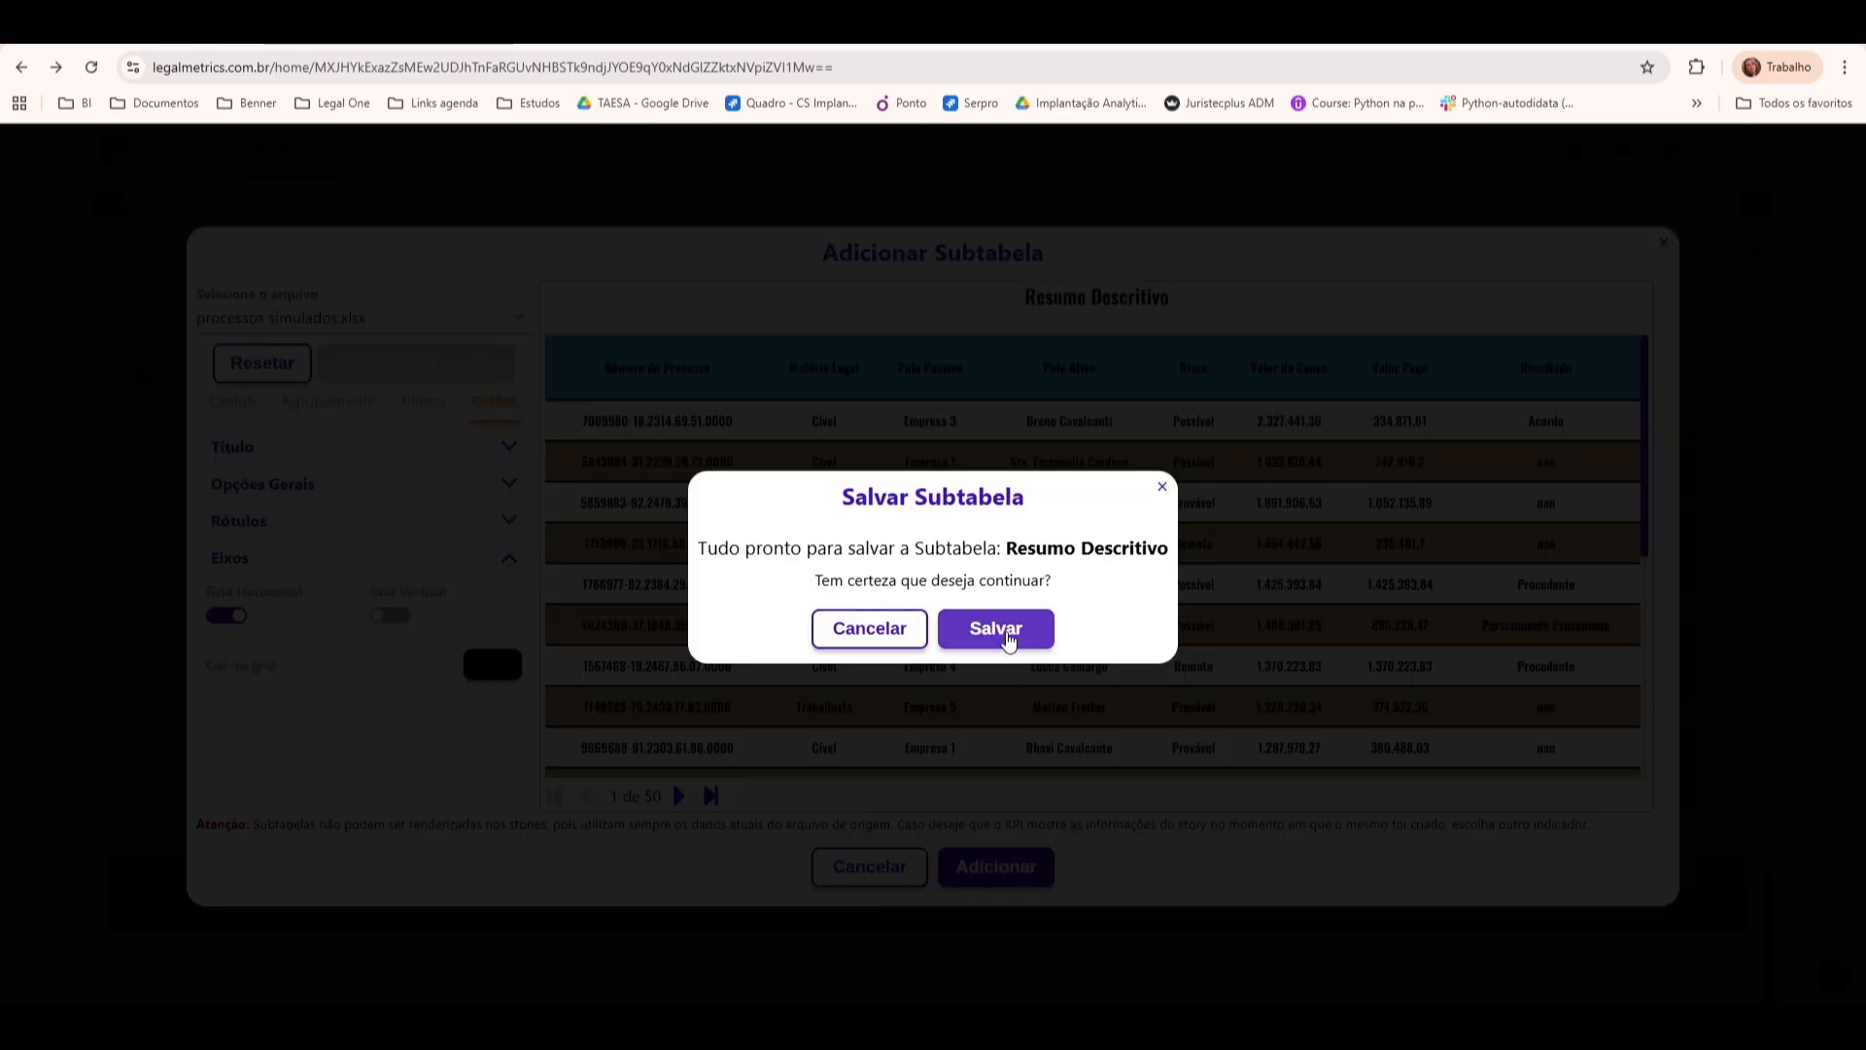
click(1008, 637)
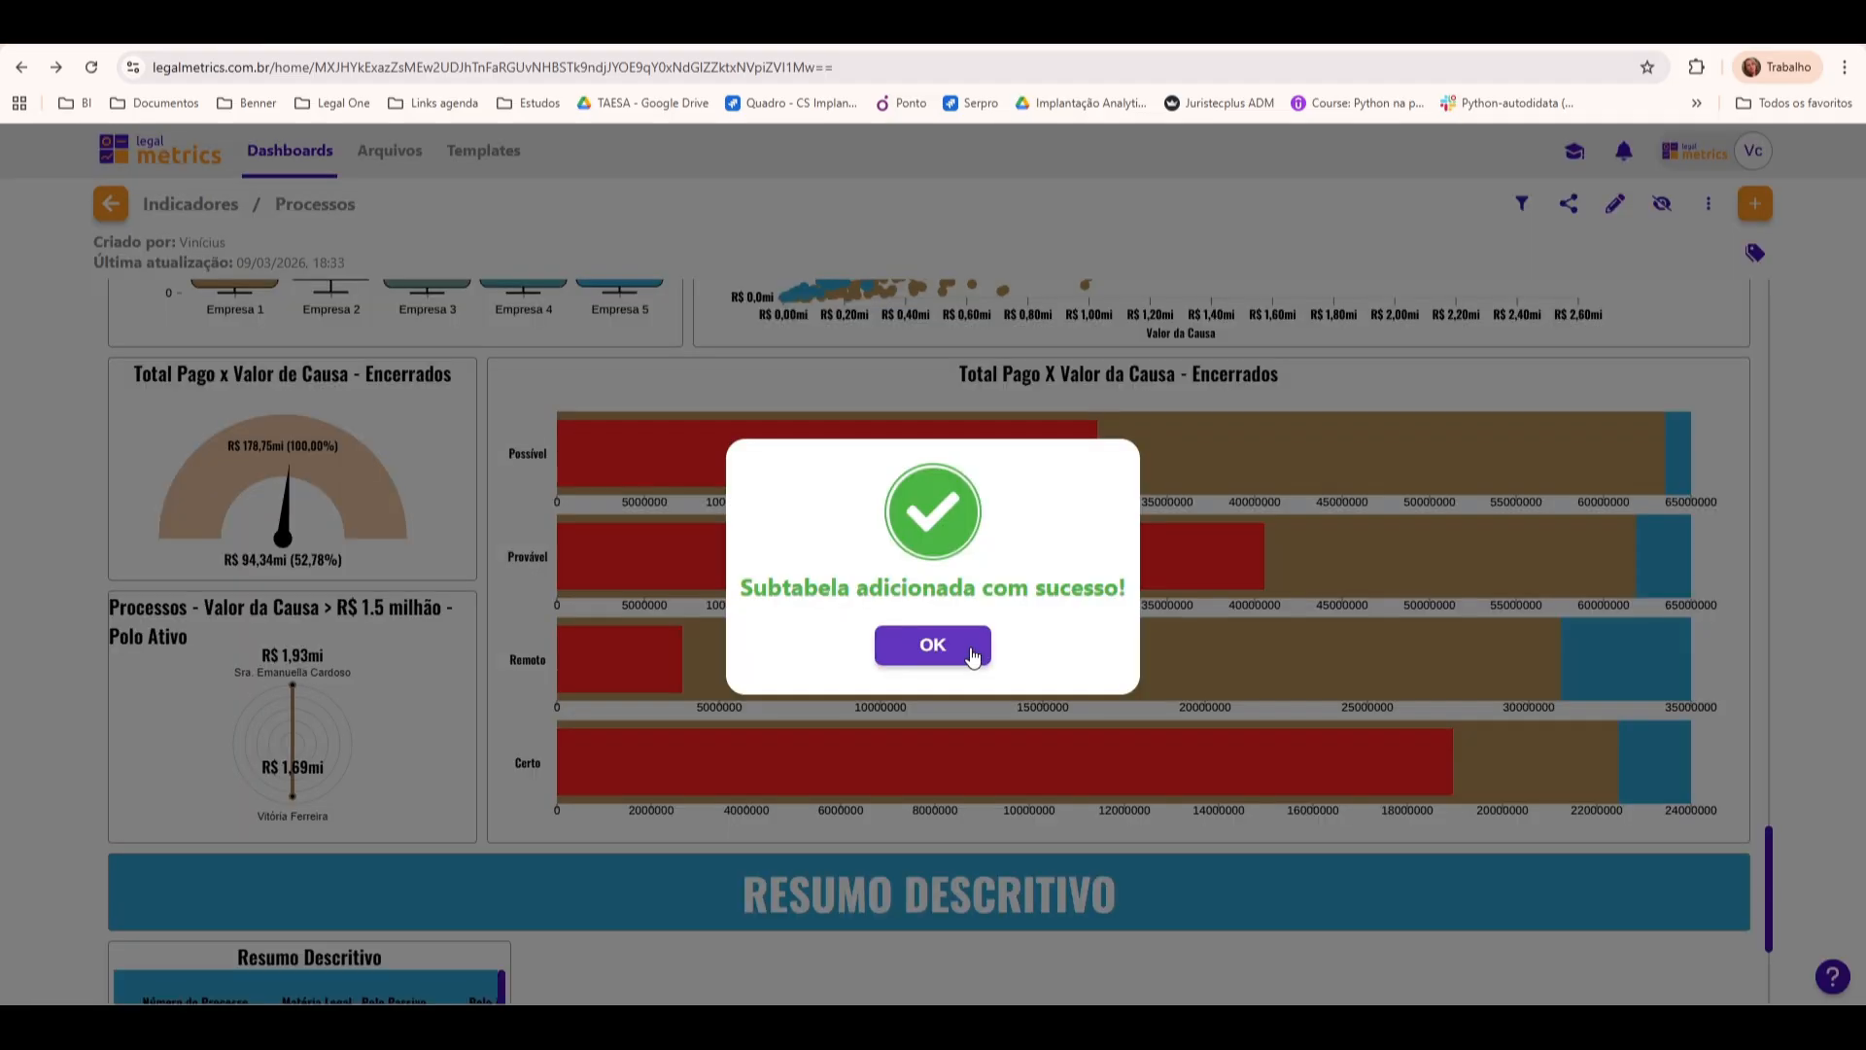
click(970, 645)
Widen the Resumo Descritivo subtable to match the banner's full width, make it two increments taller, and save the dashboard layout
drag(1769, 855, 1769, 926)
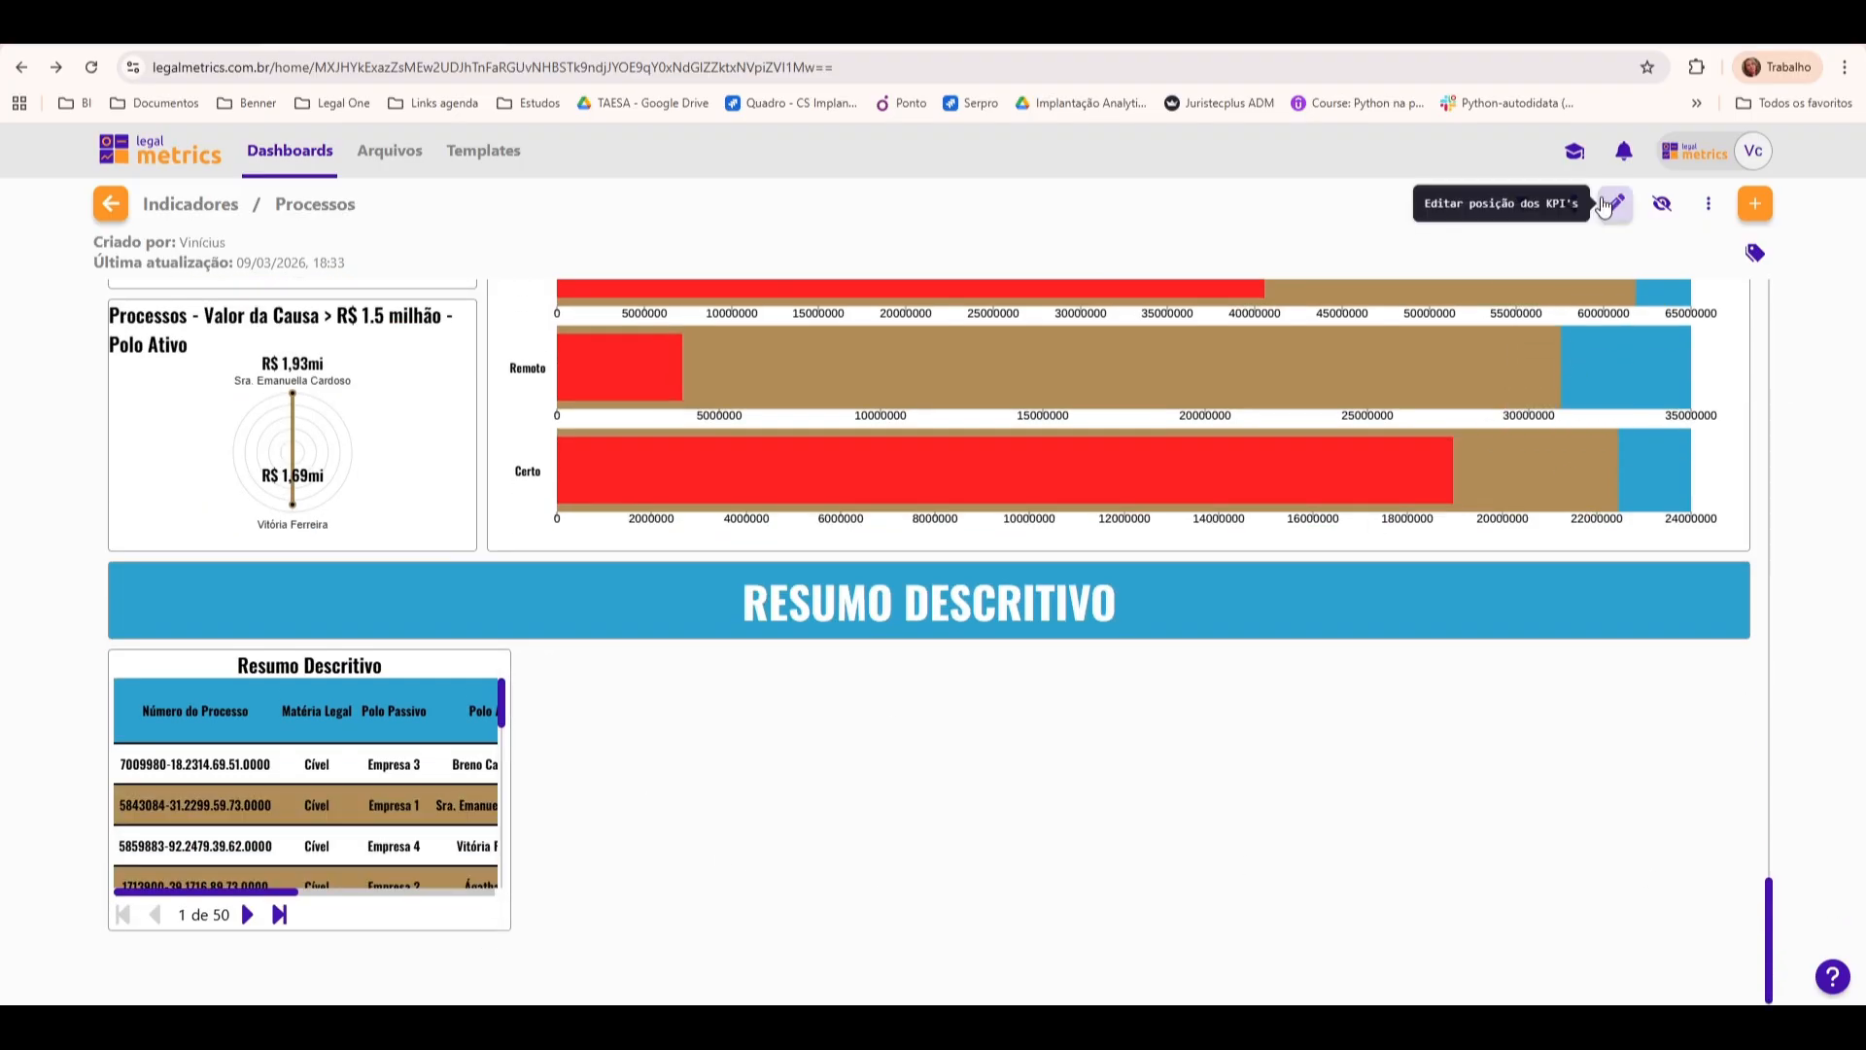
click(1615, 203)
click(1553, 252)
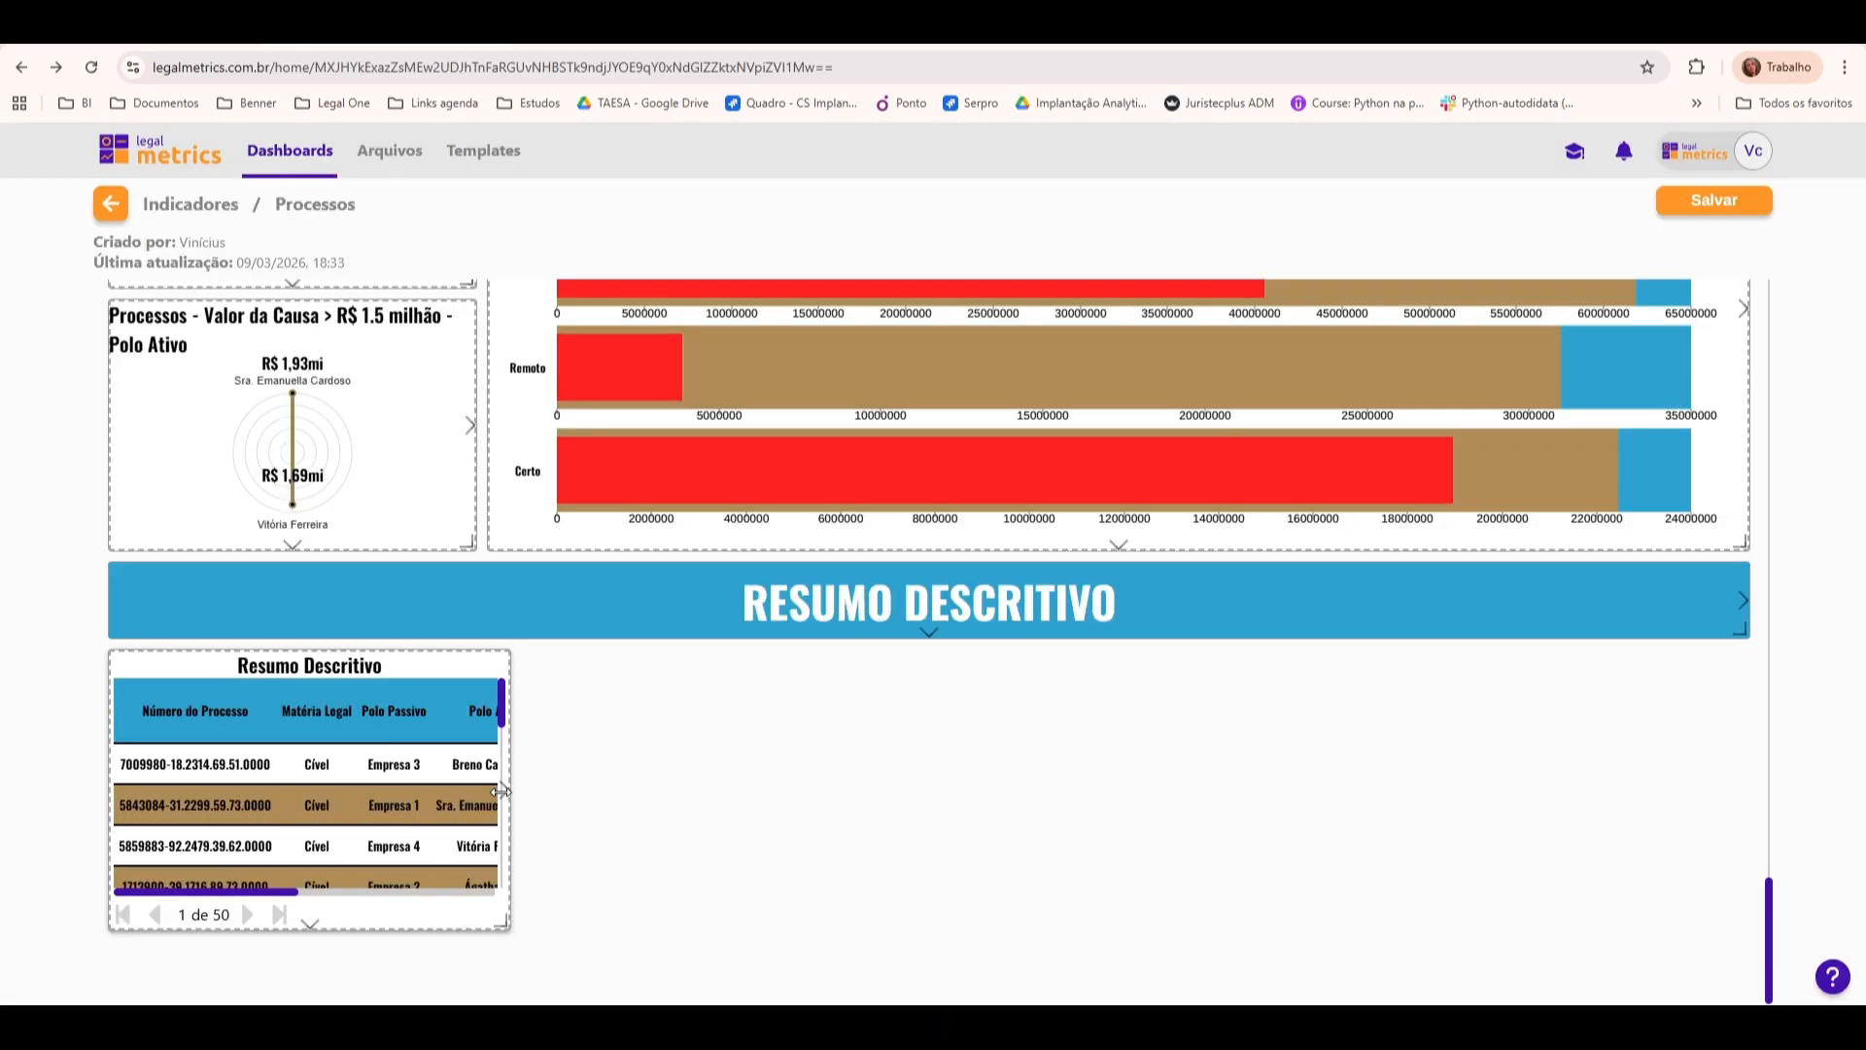
drag(500, 792, 1782, 785)
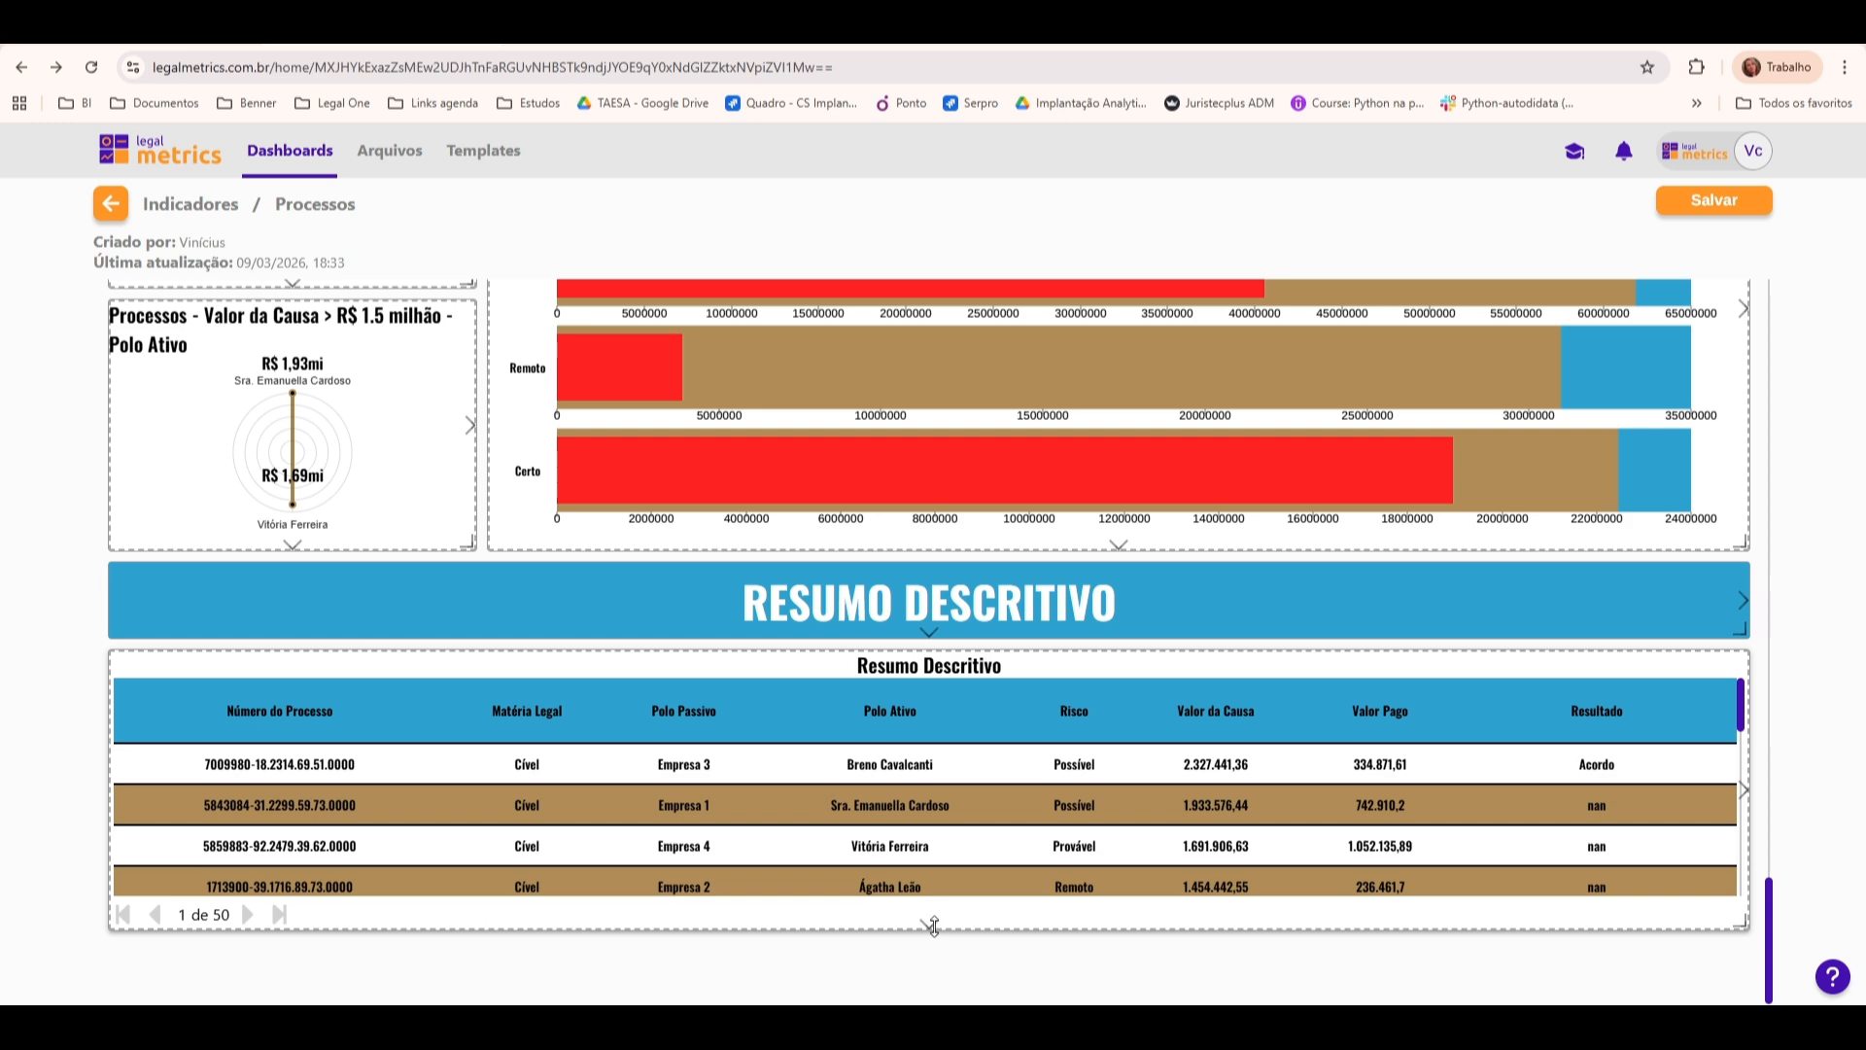
drag(933, 923, 943, 979)
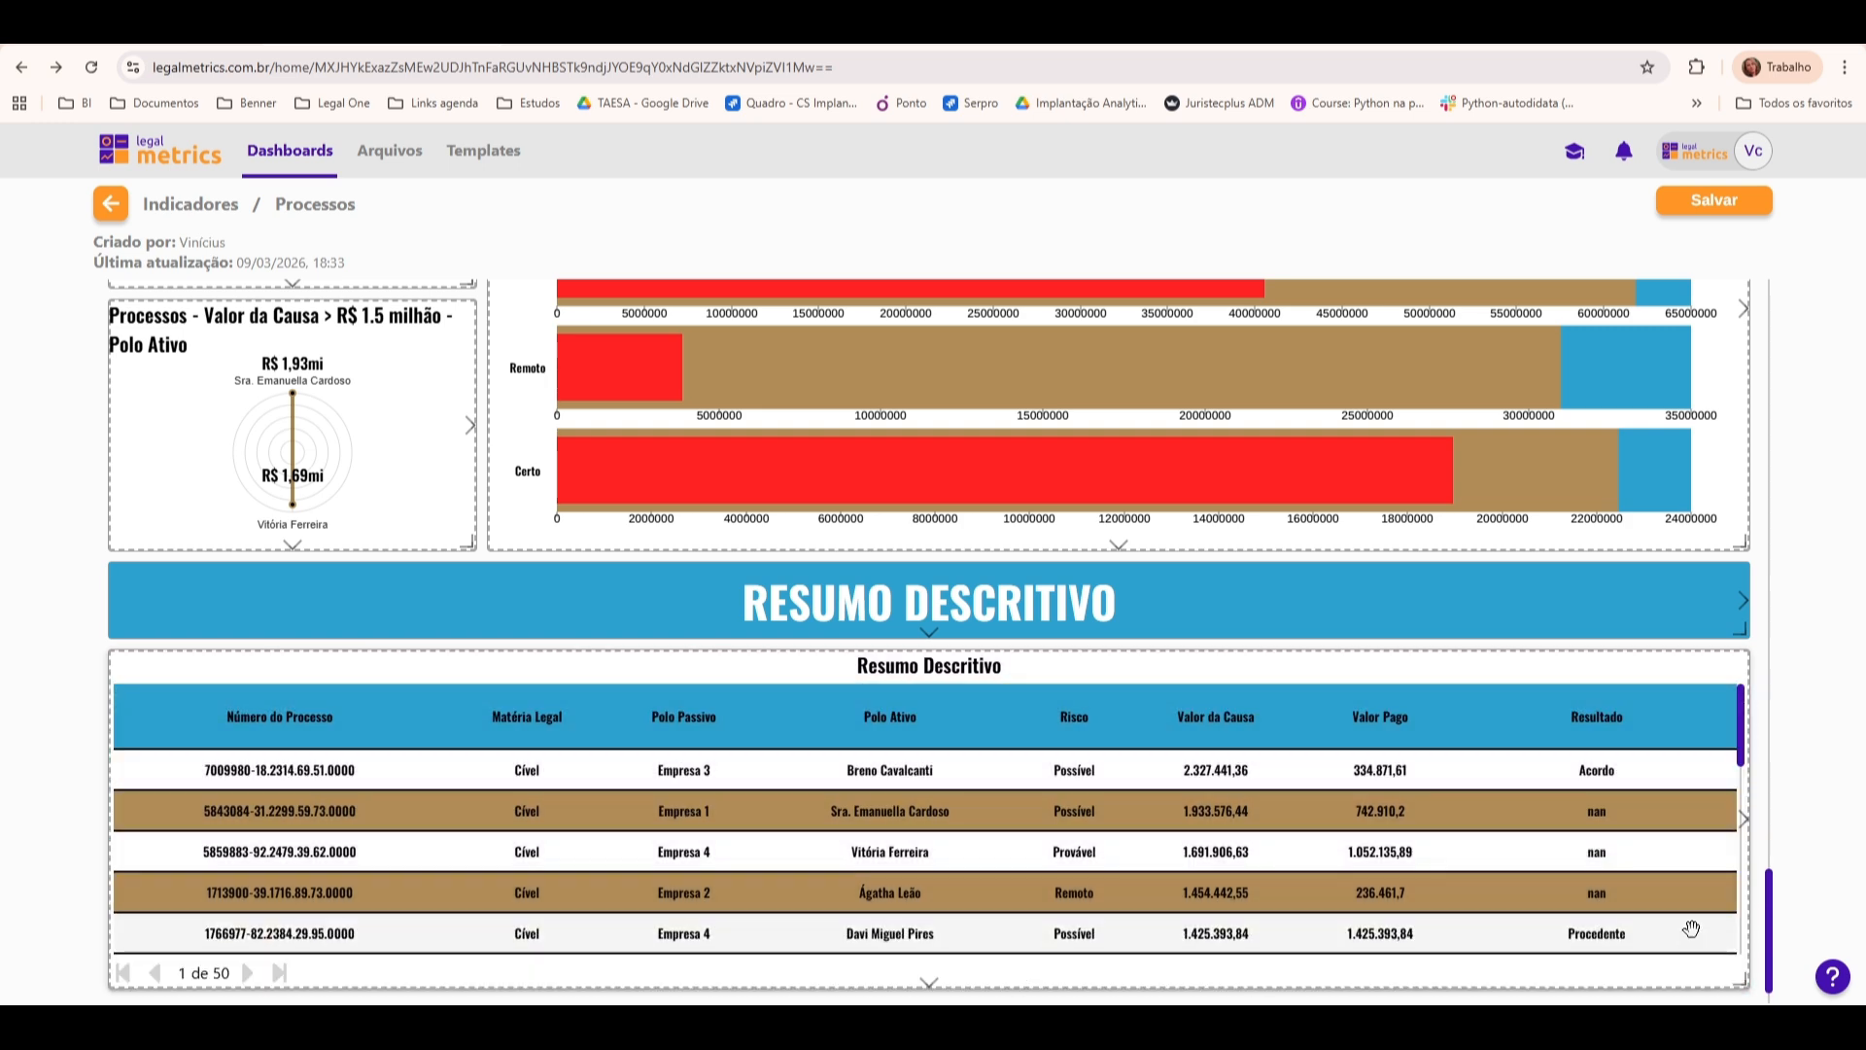
scroll(1775, 908, down, 1)
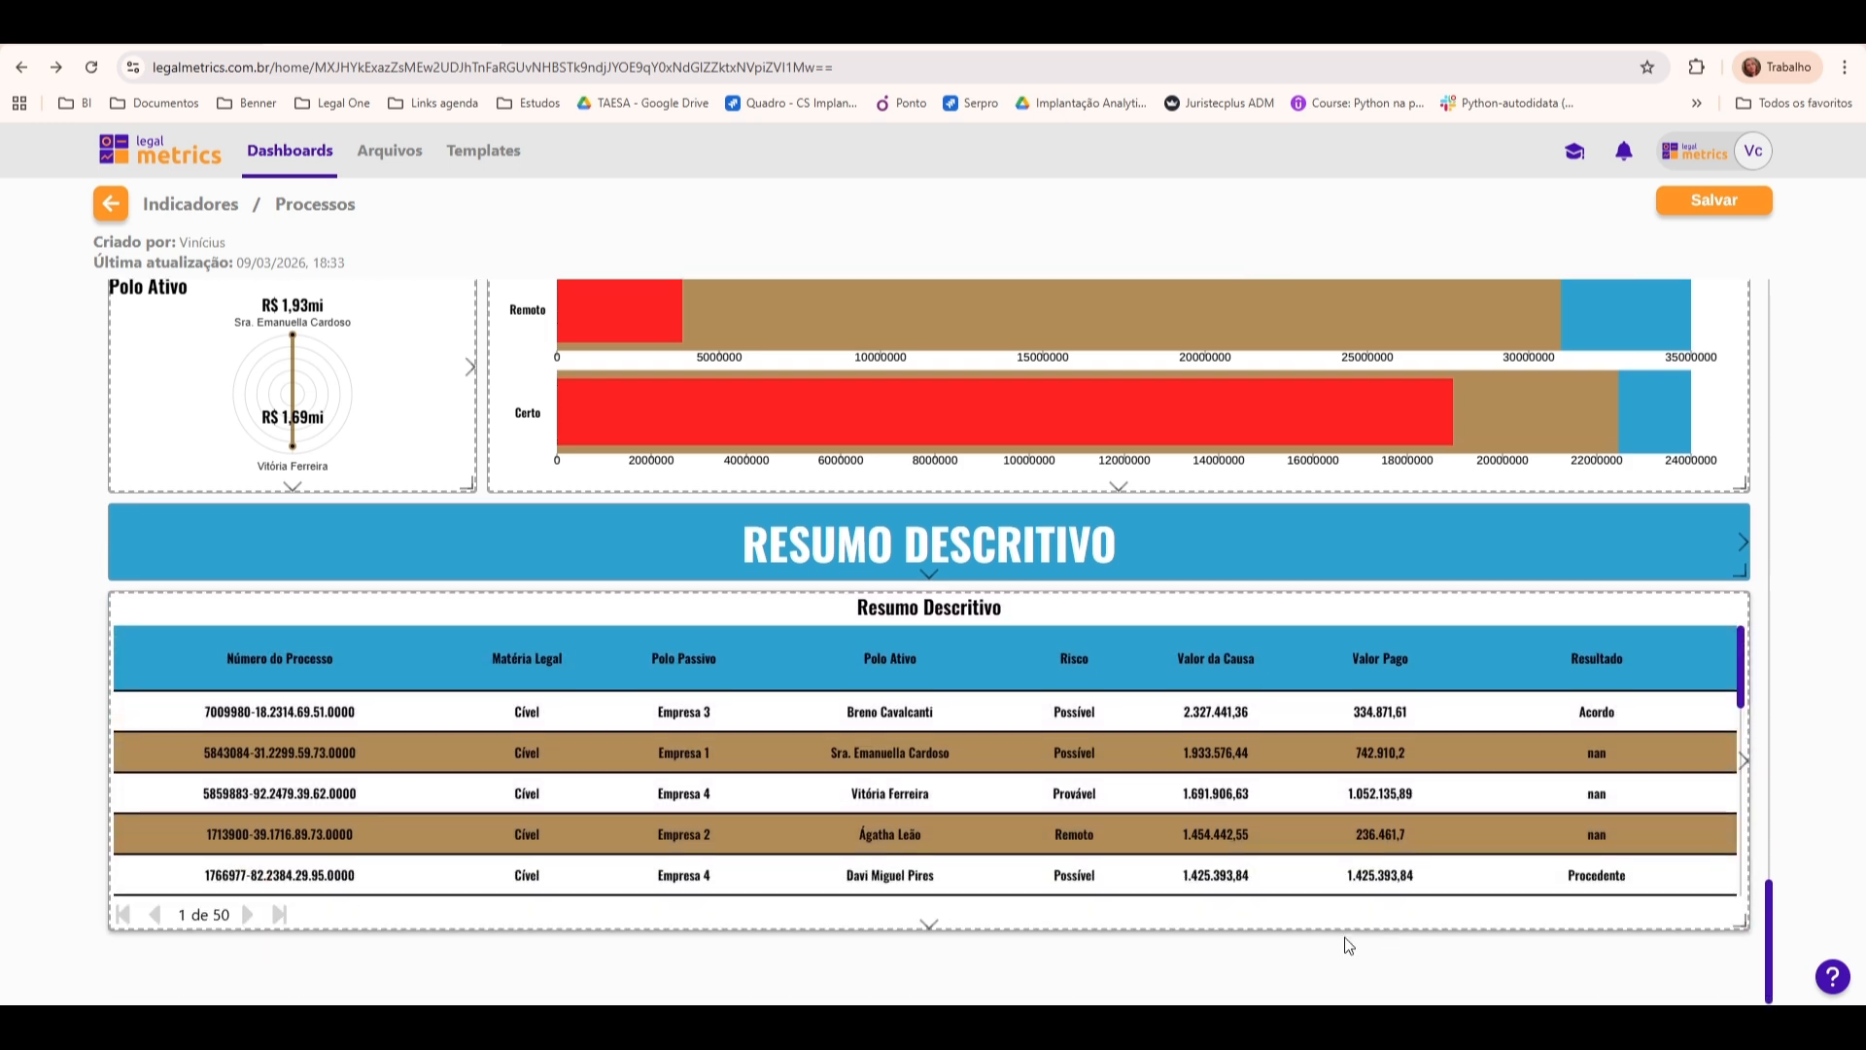
drag(935, 922, 930, 979)
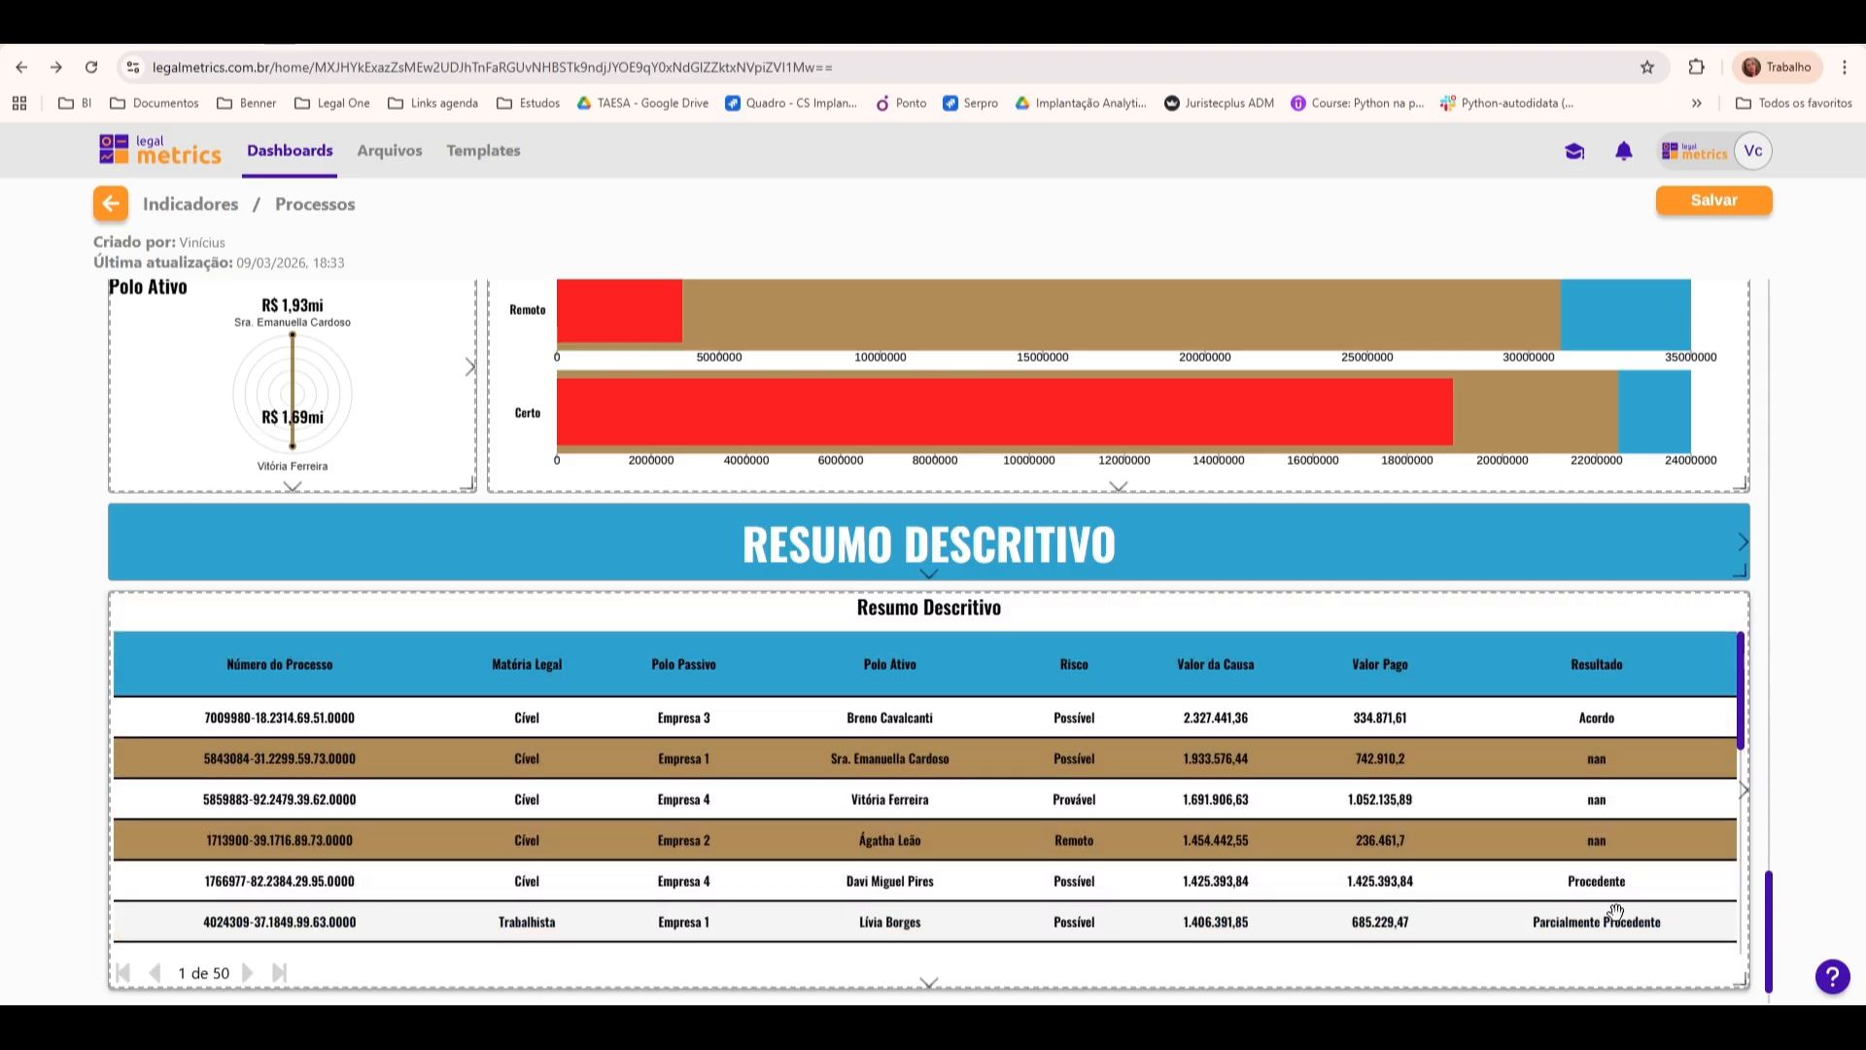
click(1696, 197)
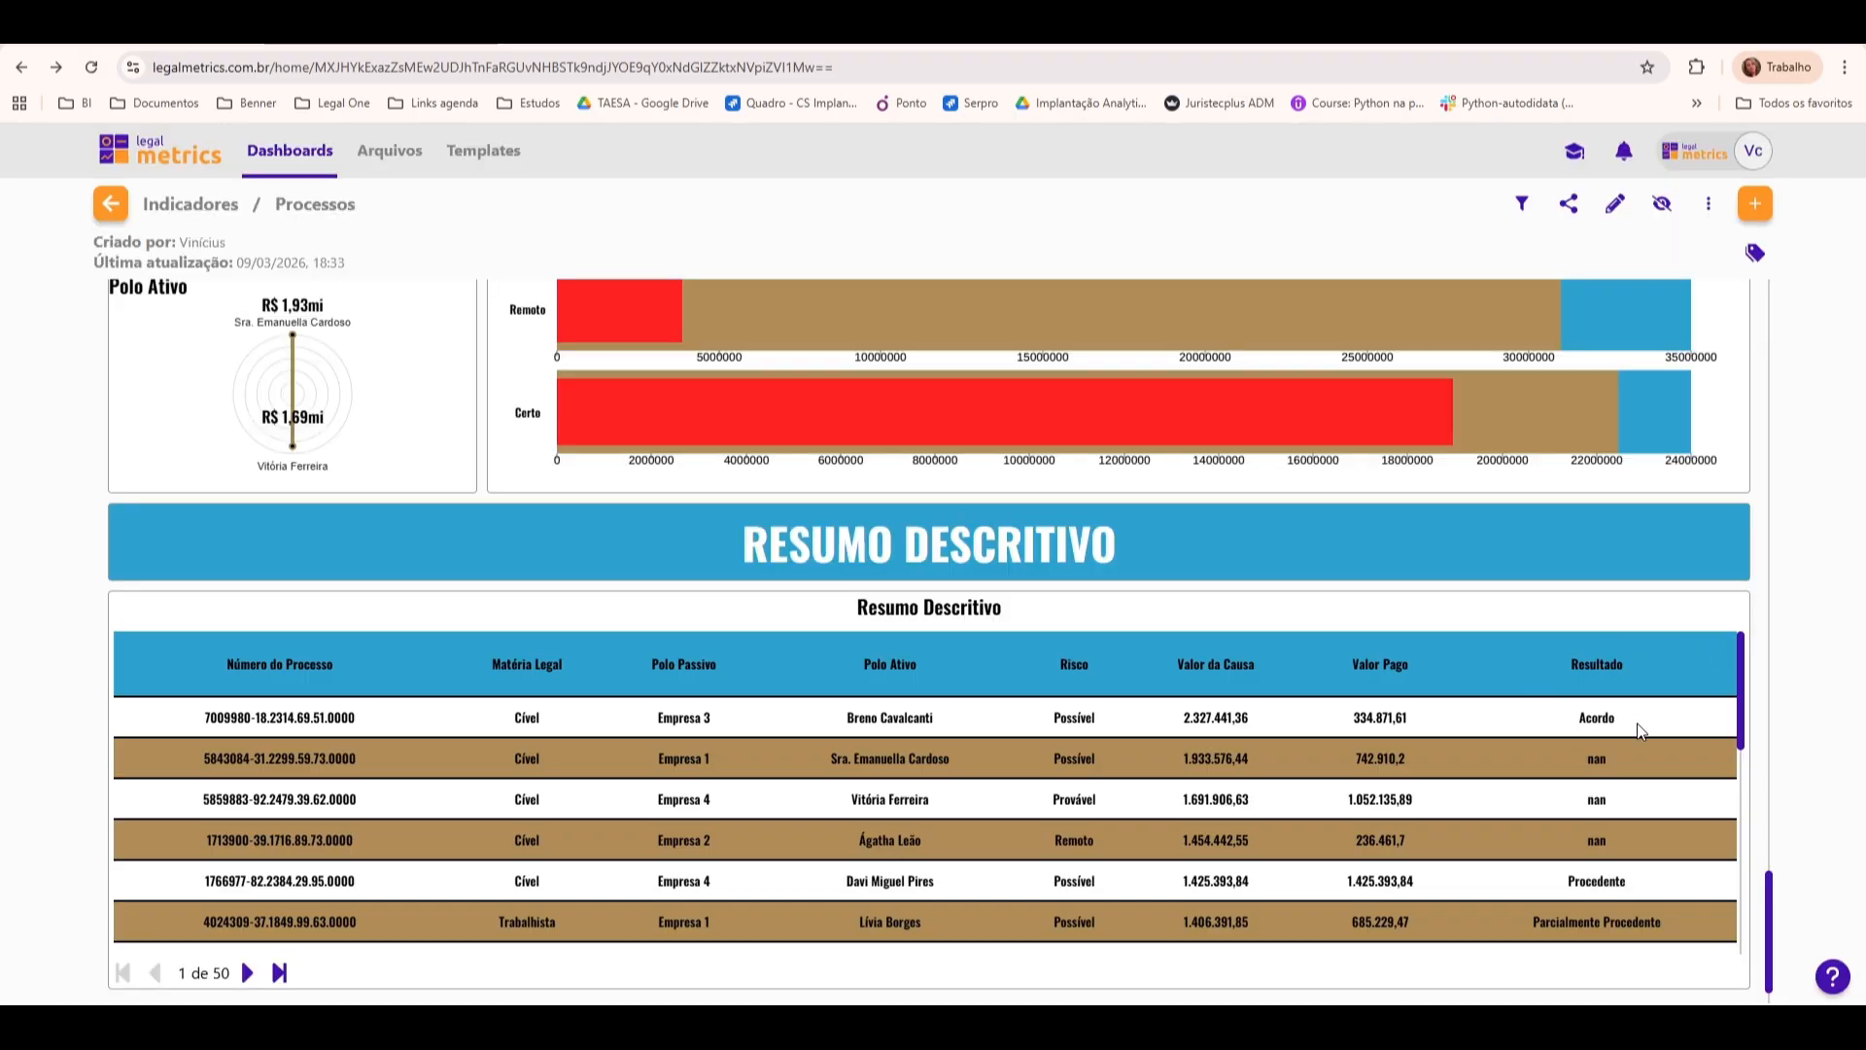
Review the subtable's rows down to the end of the page, browse its last pages, and return to the first page
drag(1740, 667, 1749, 890)
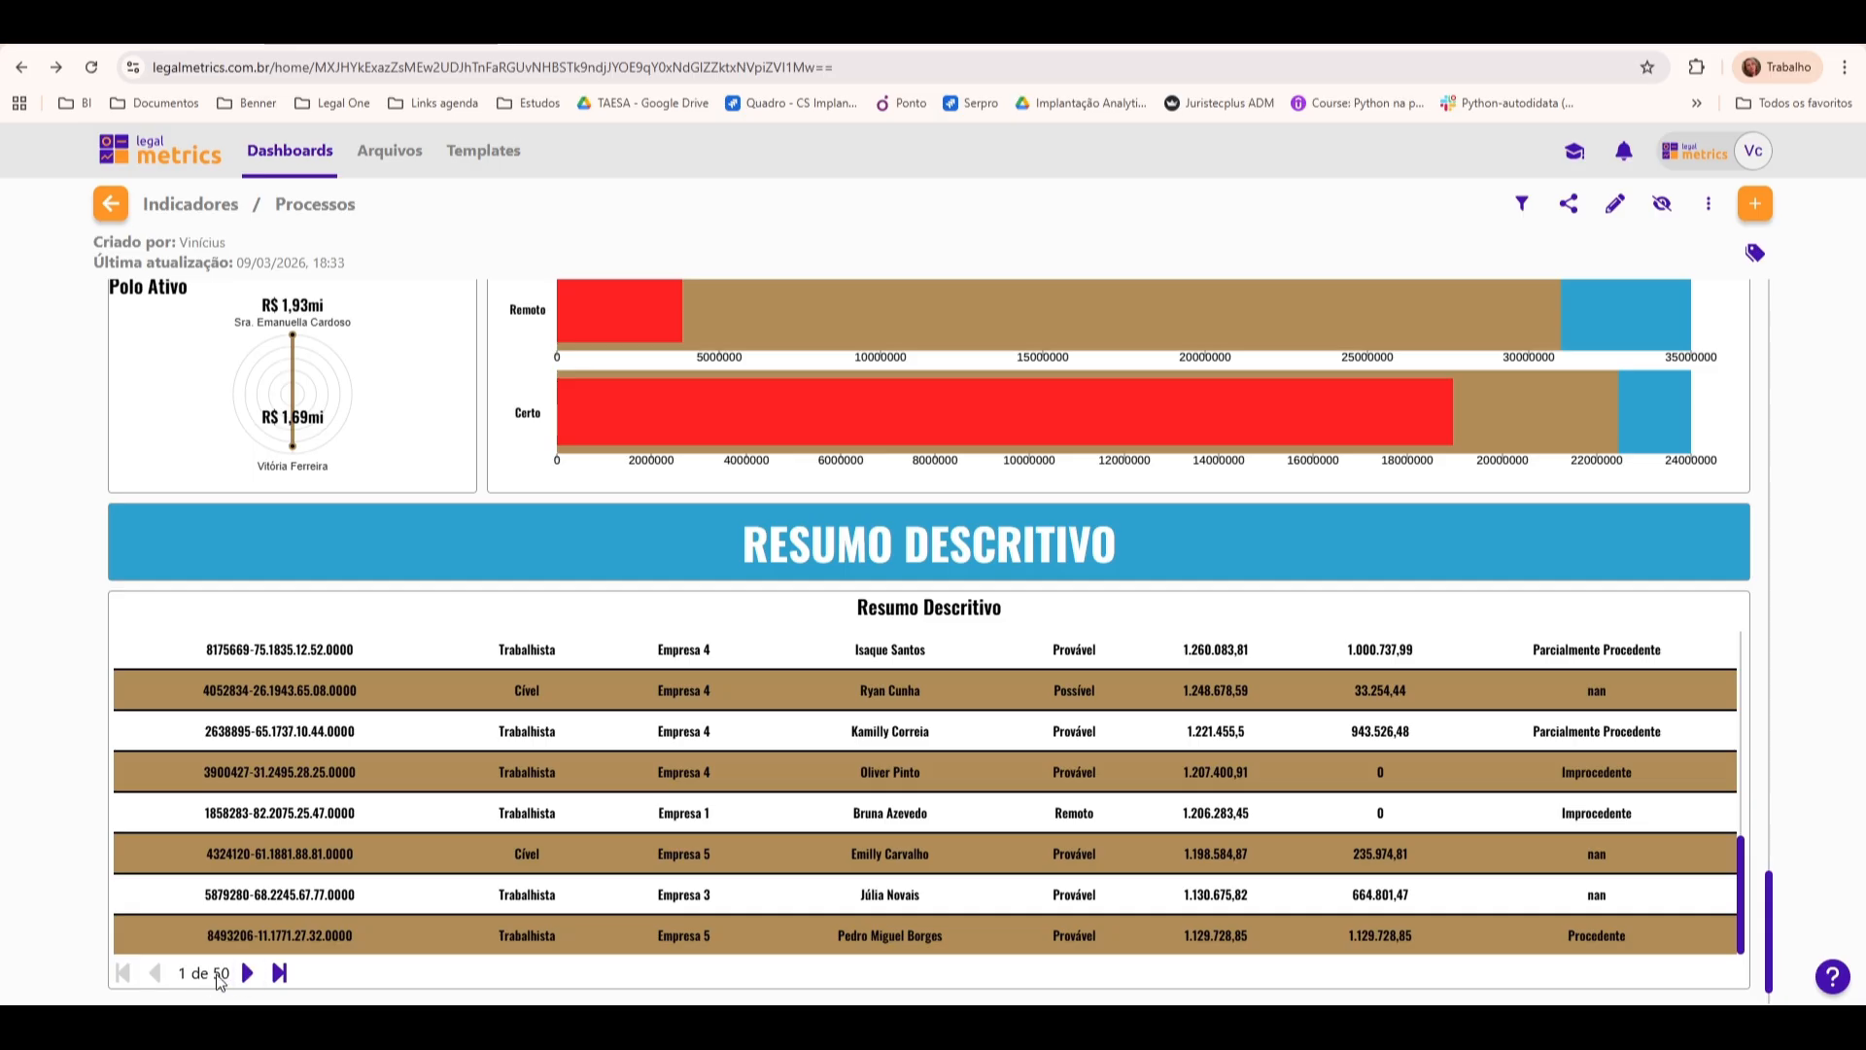
click(279, 975)
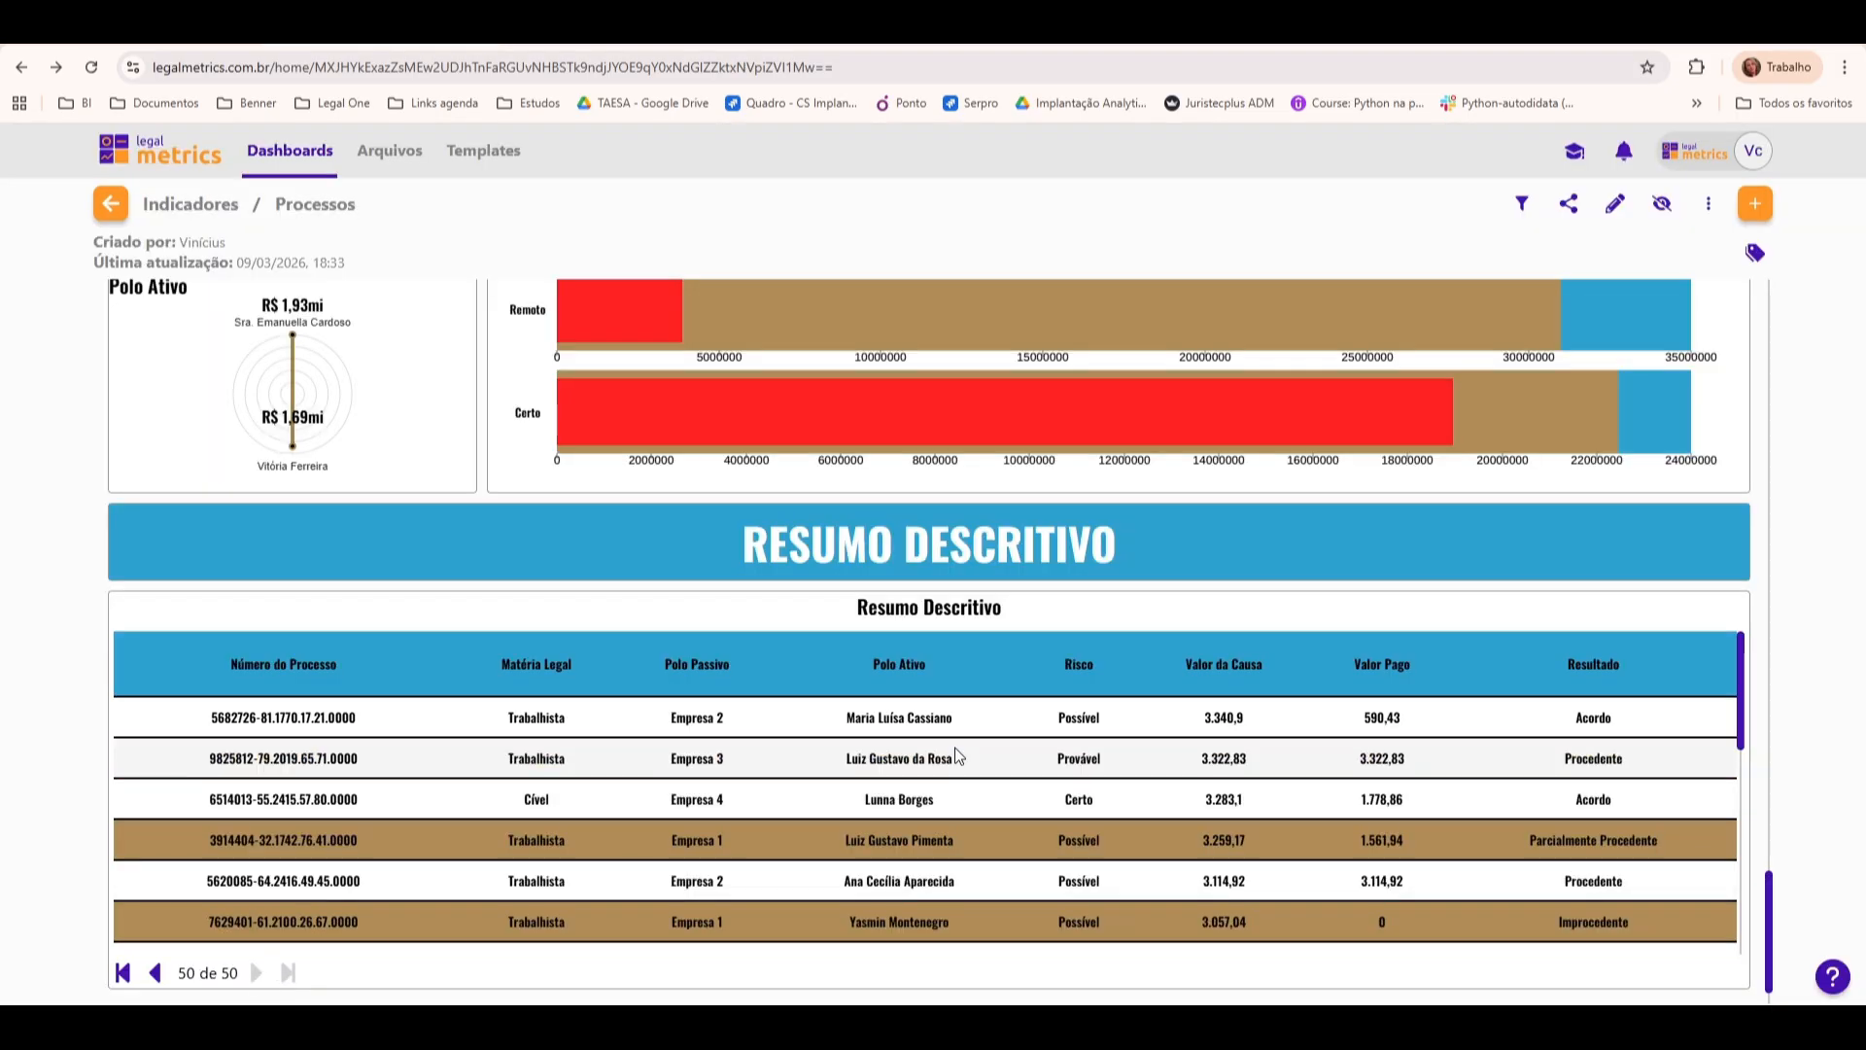
click(155, 971)
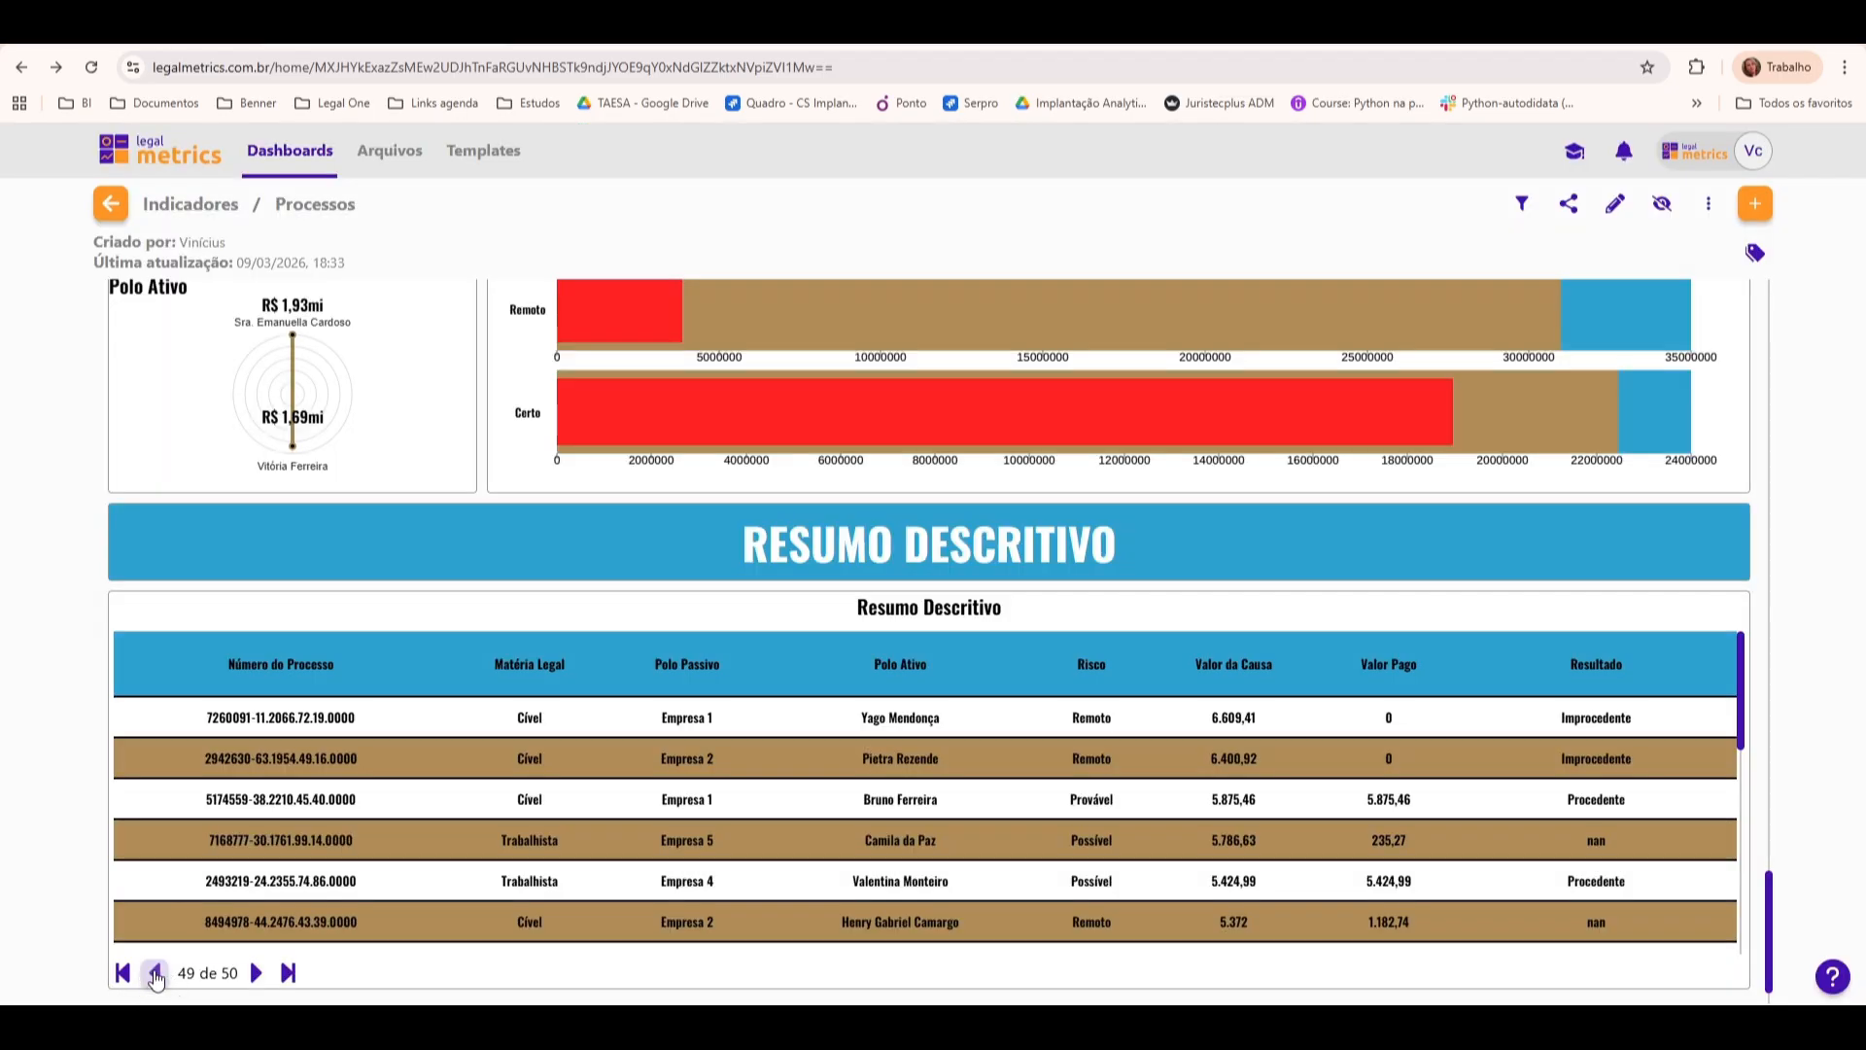
click(155, 974)
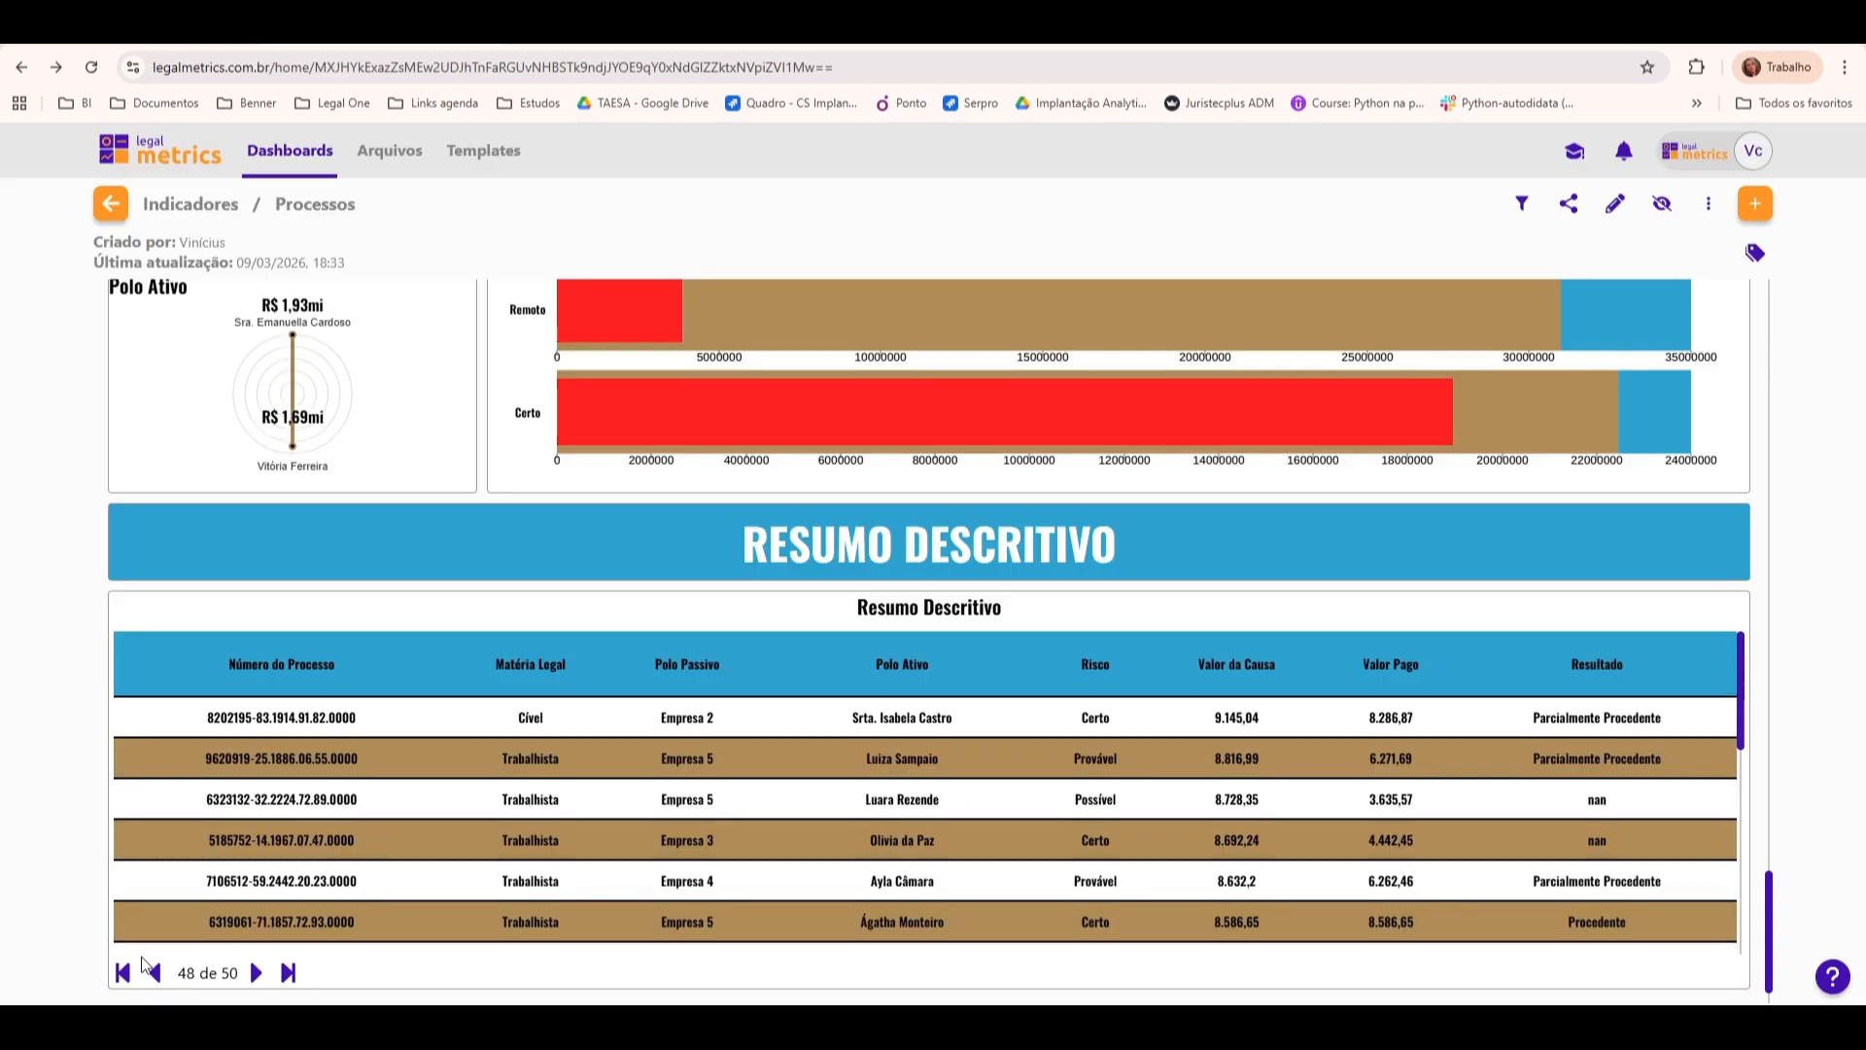
click(118, 974)
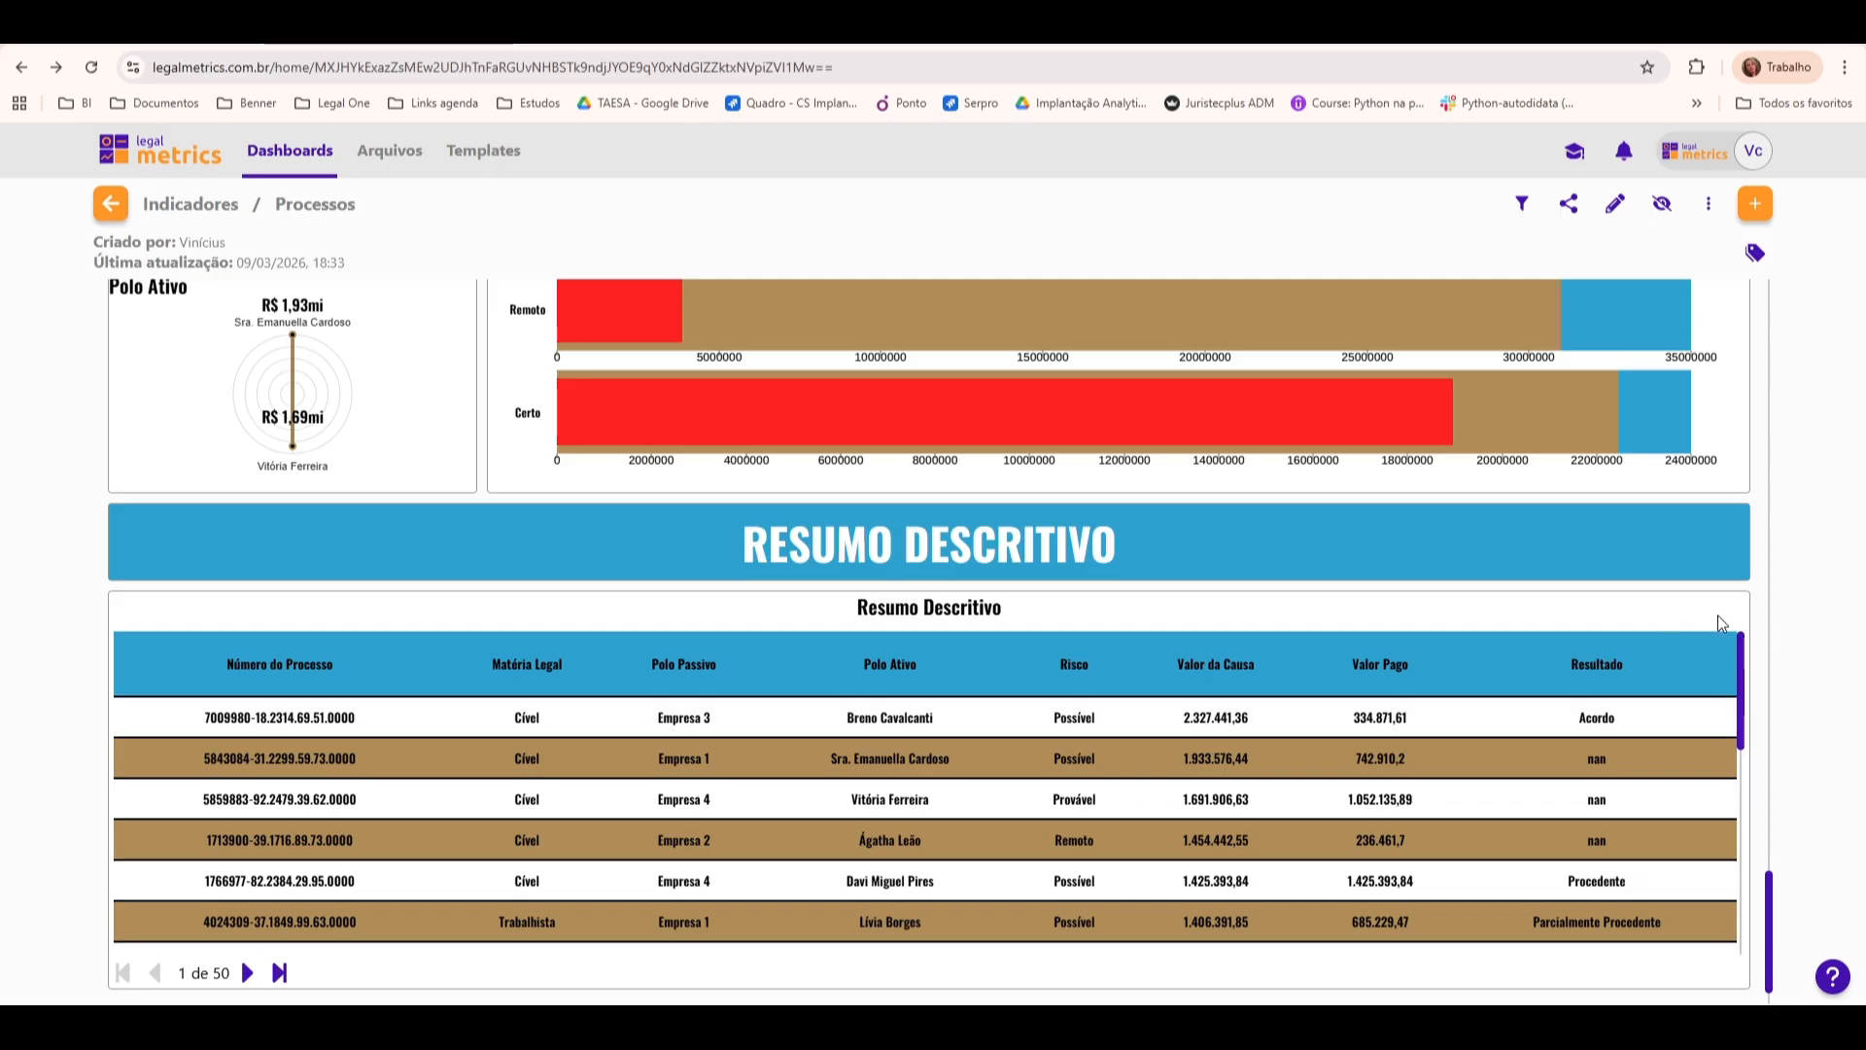
Filter the Resumo Descritivo subtable by Número do Processo to only the first listed process
mouse_move(1709, 622)
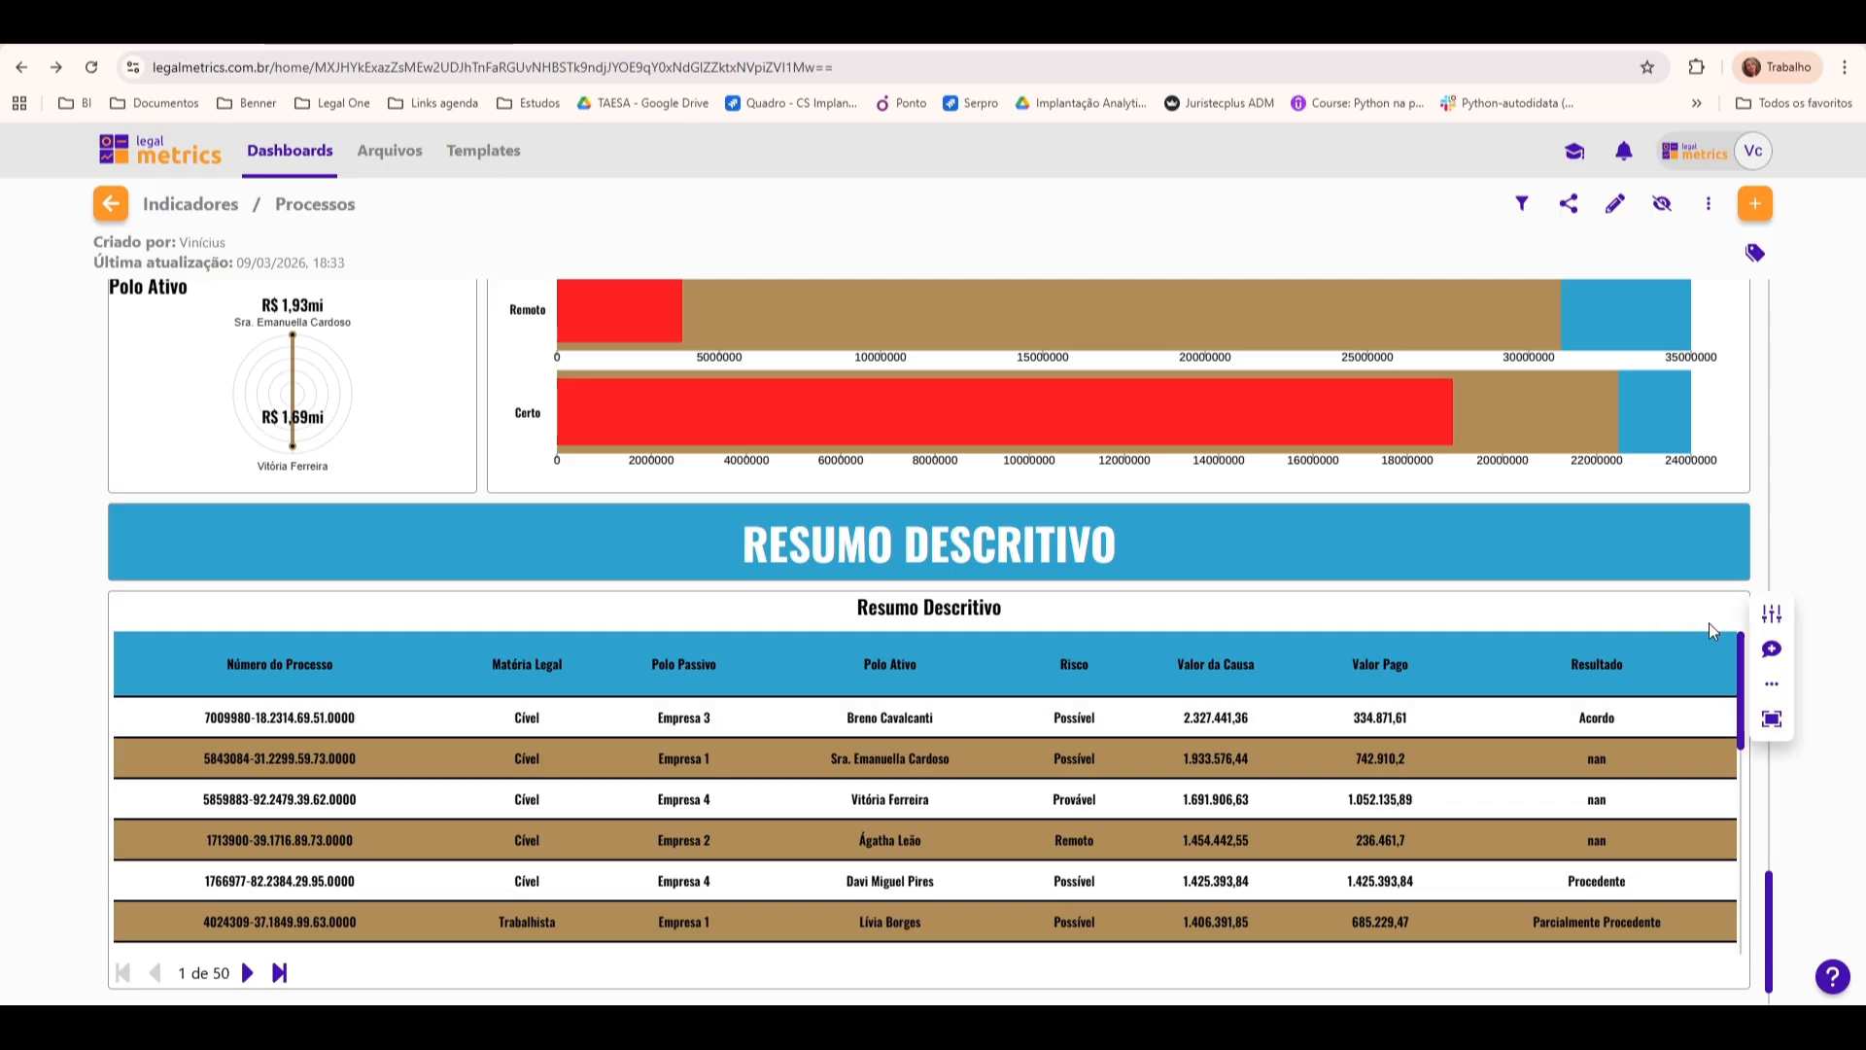
click(1771, 616)
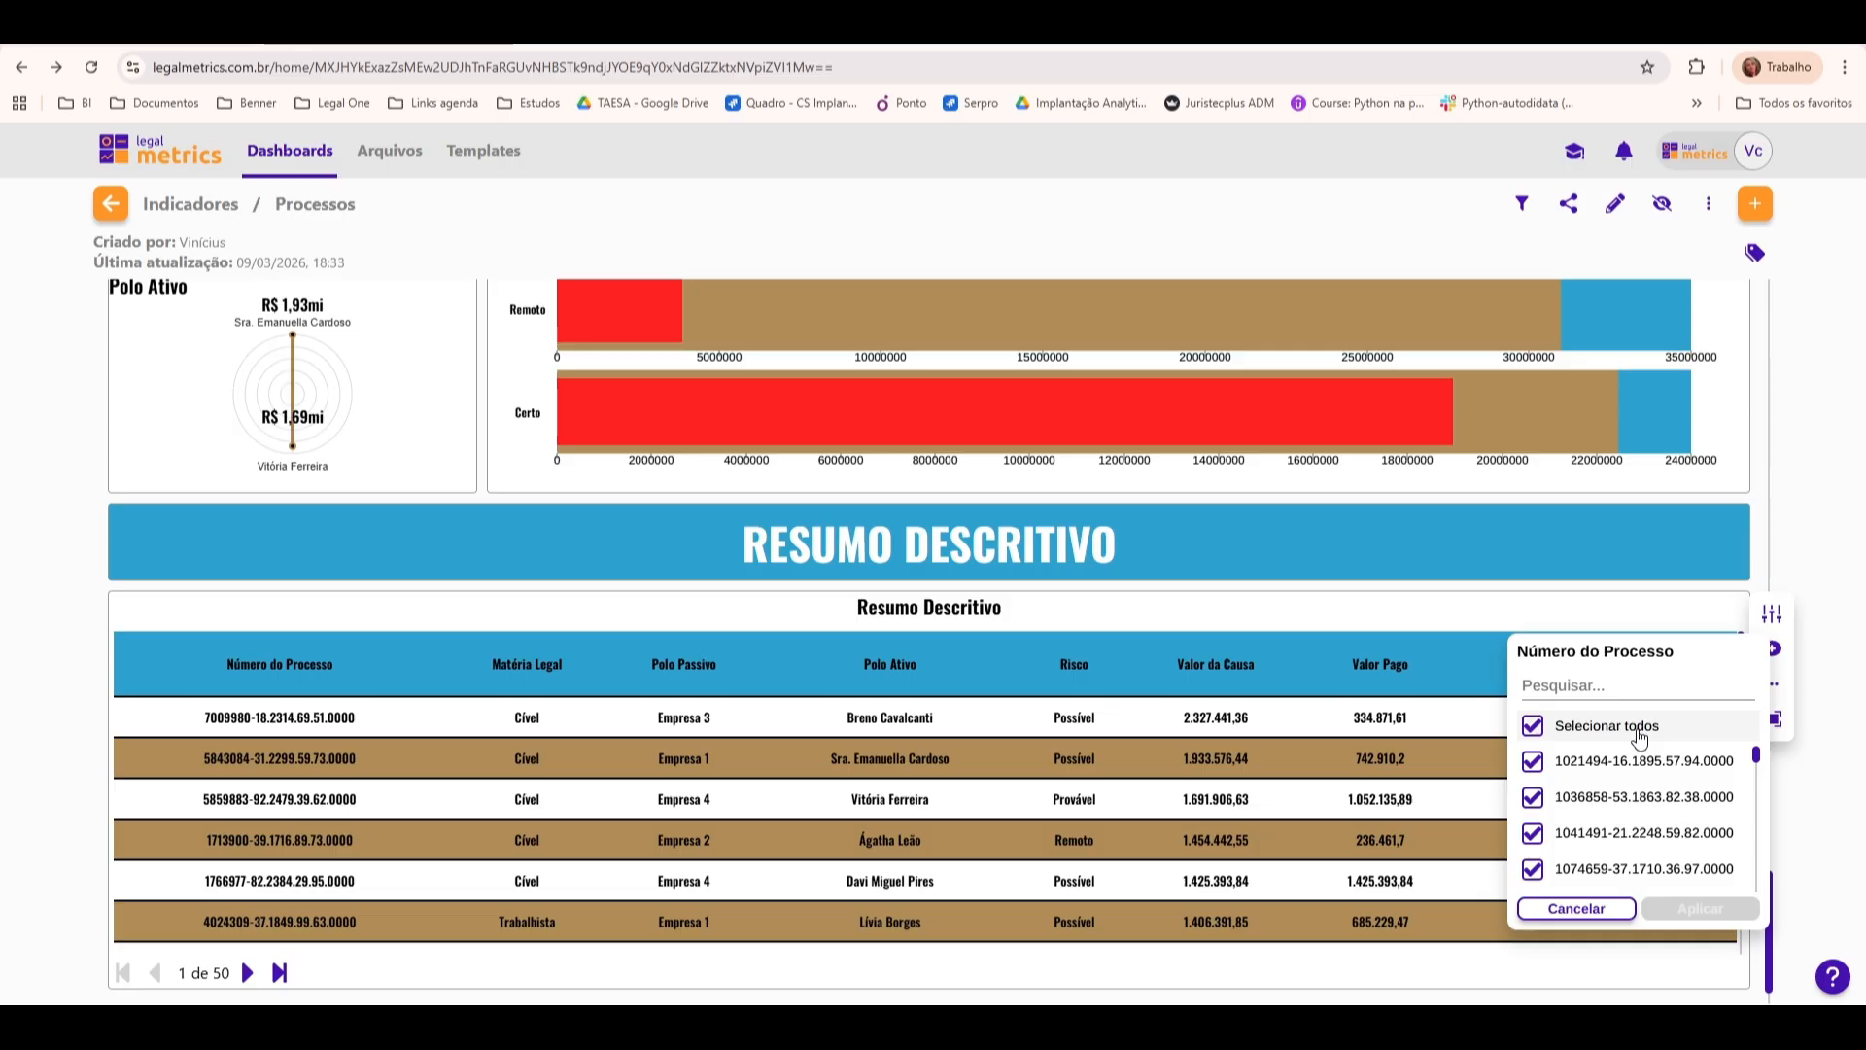
click(1640, 739)
click(1629, 762)
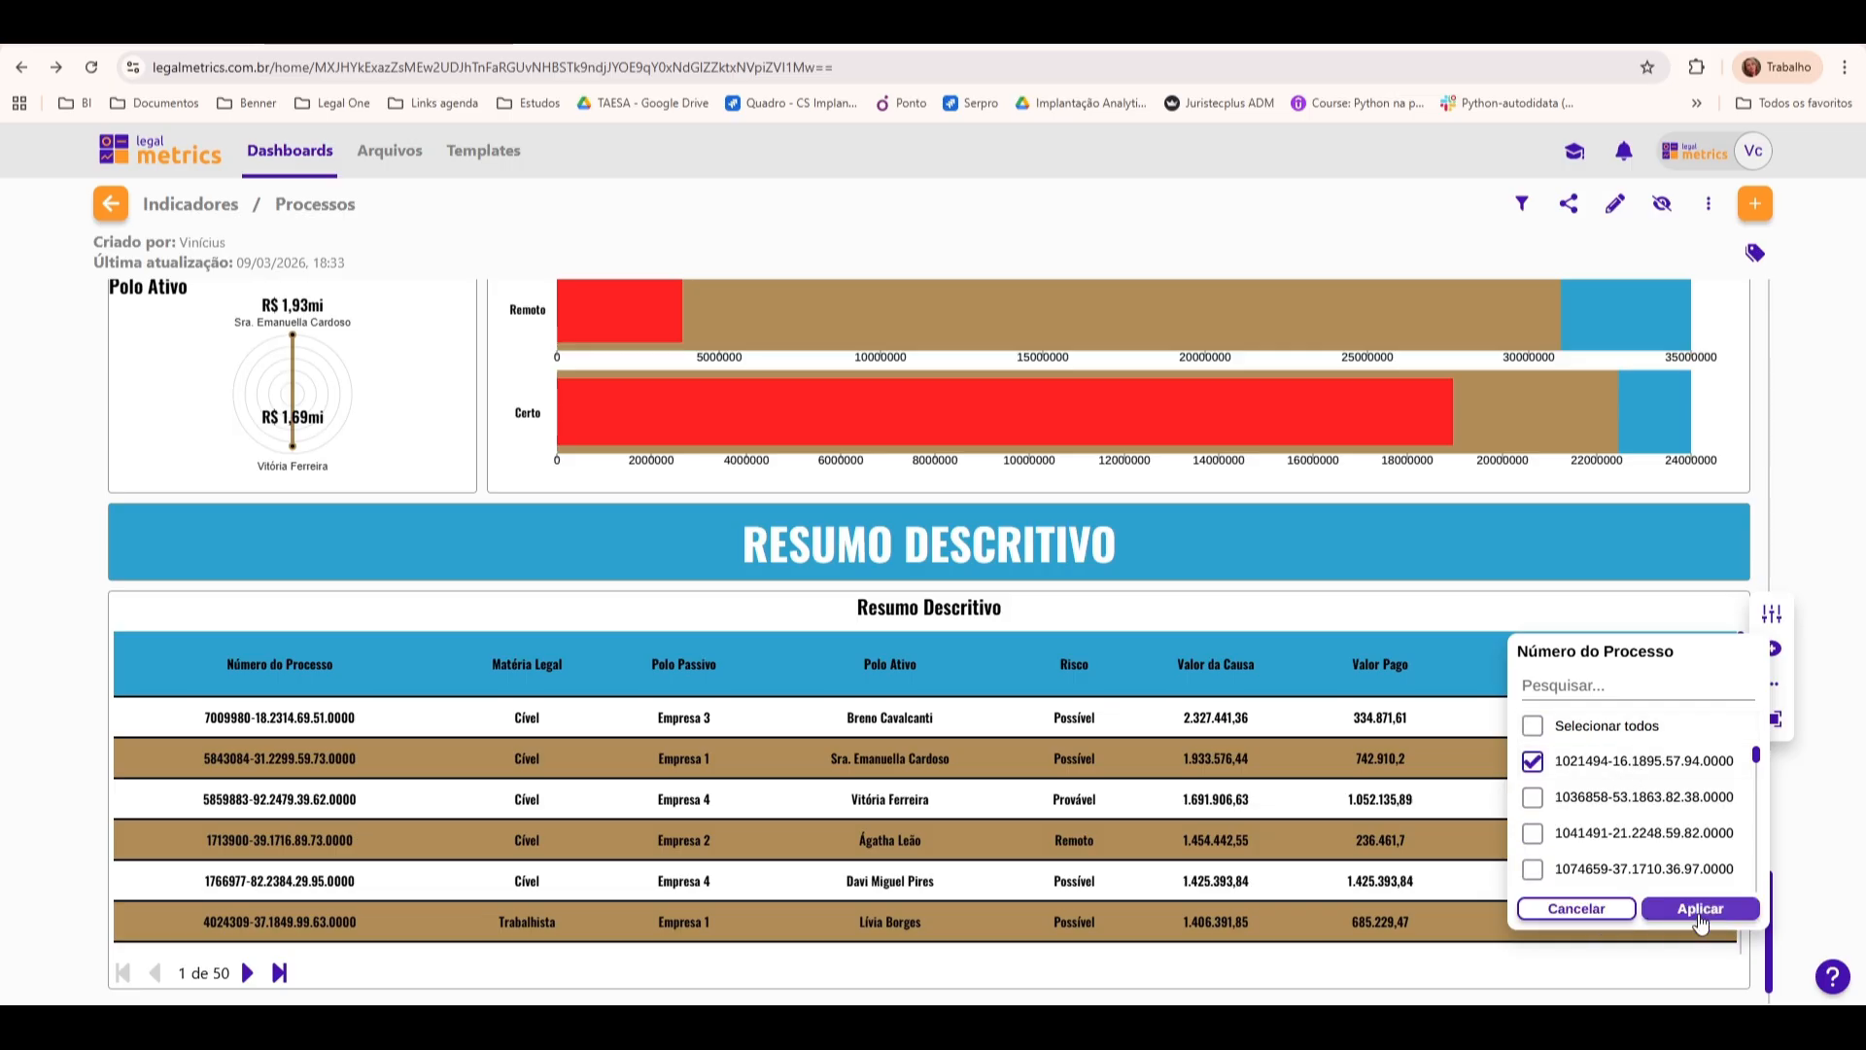
click(1700, 909)
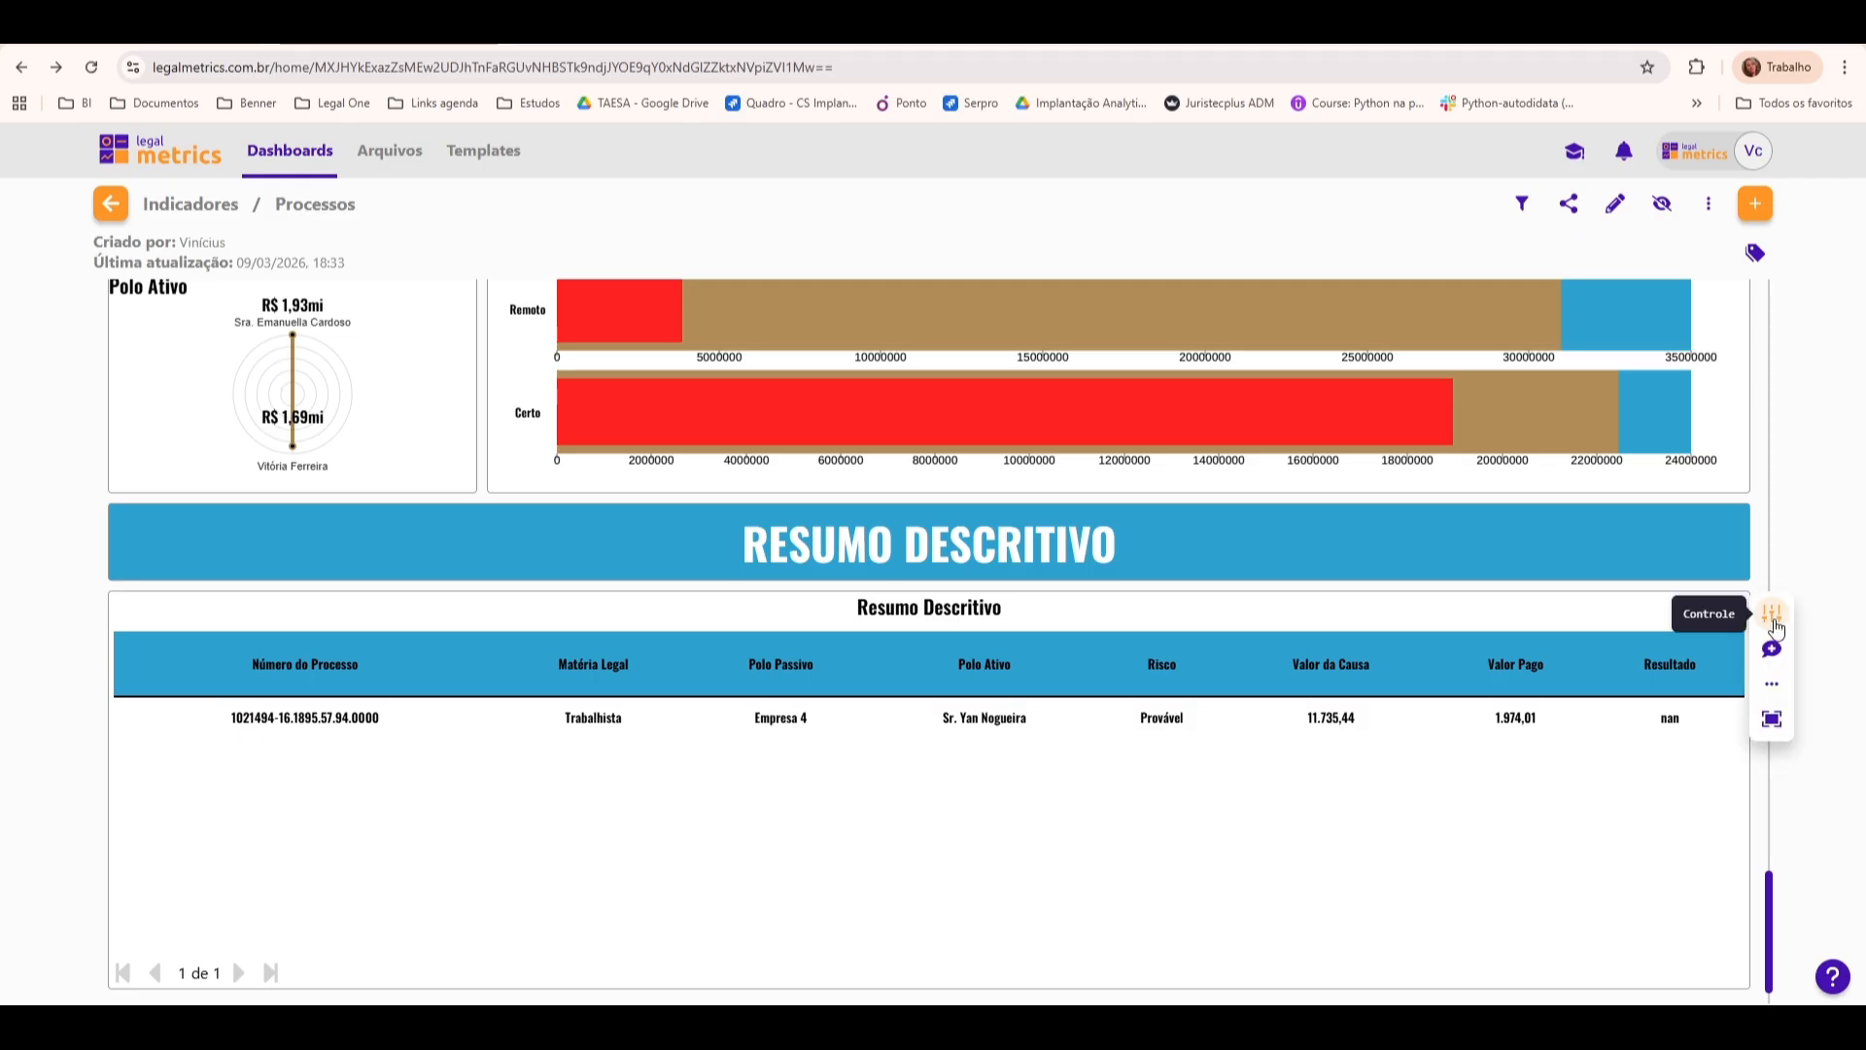
Reselect all process numbers in the Resumo Descritivo subtable's control filter and apply it
click(1771, 613)
click(1633, 731)
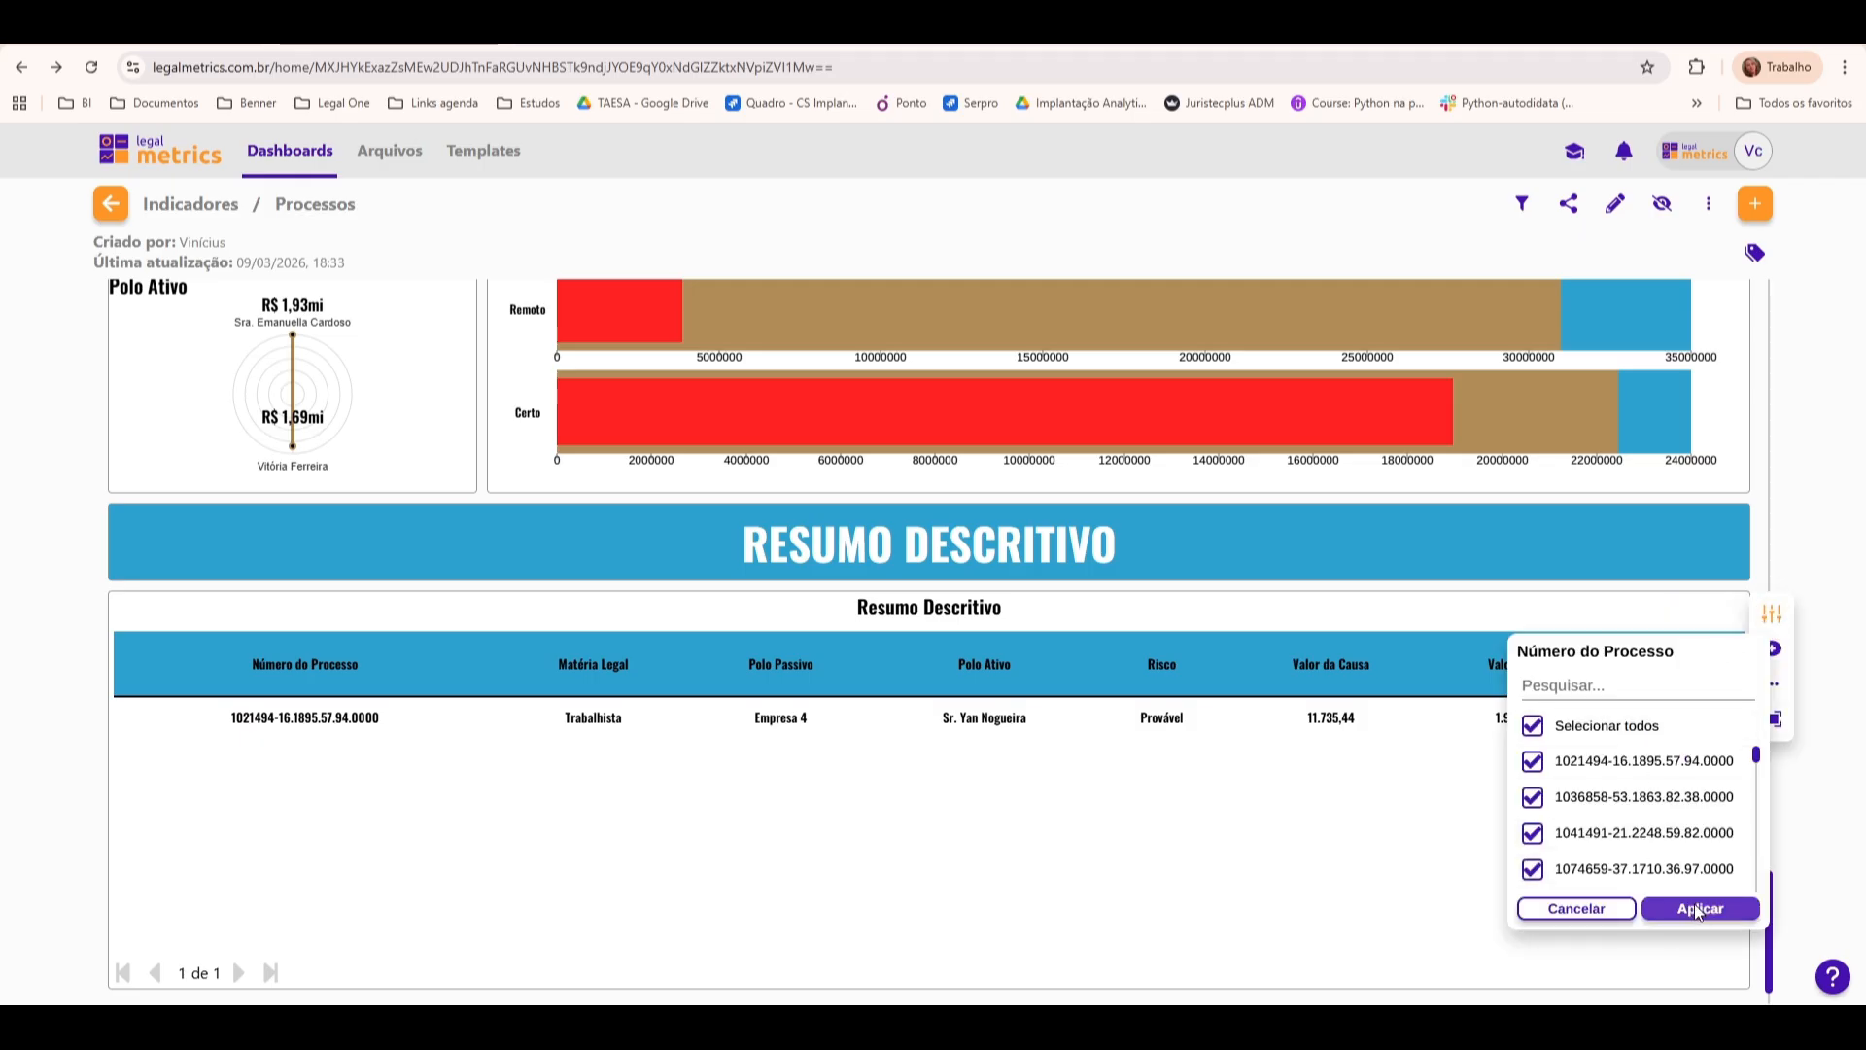
click(1700, 908)
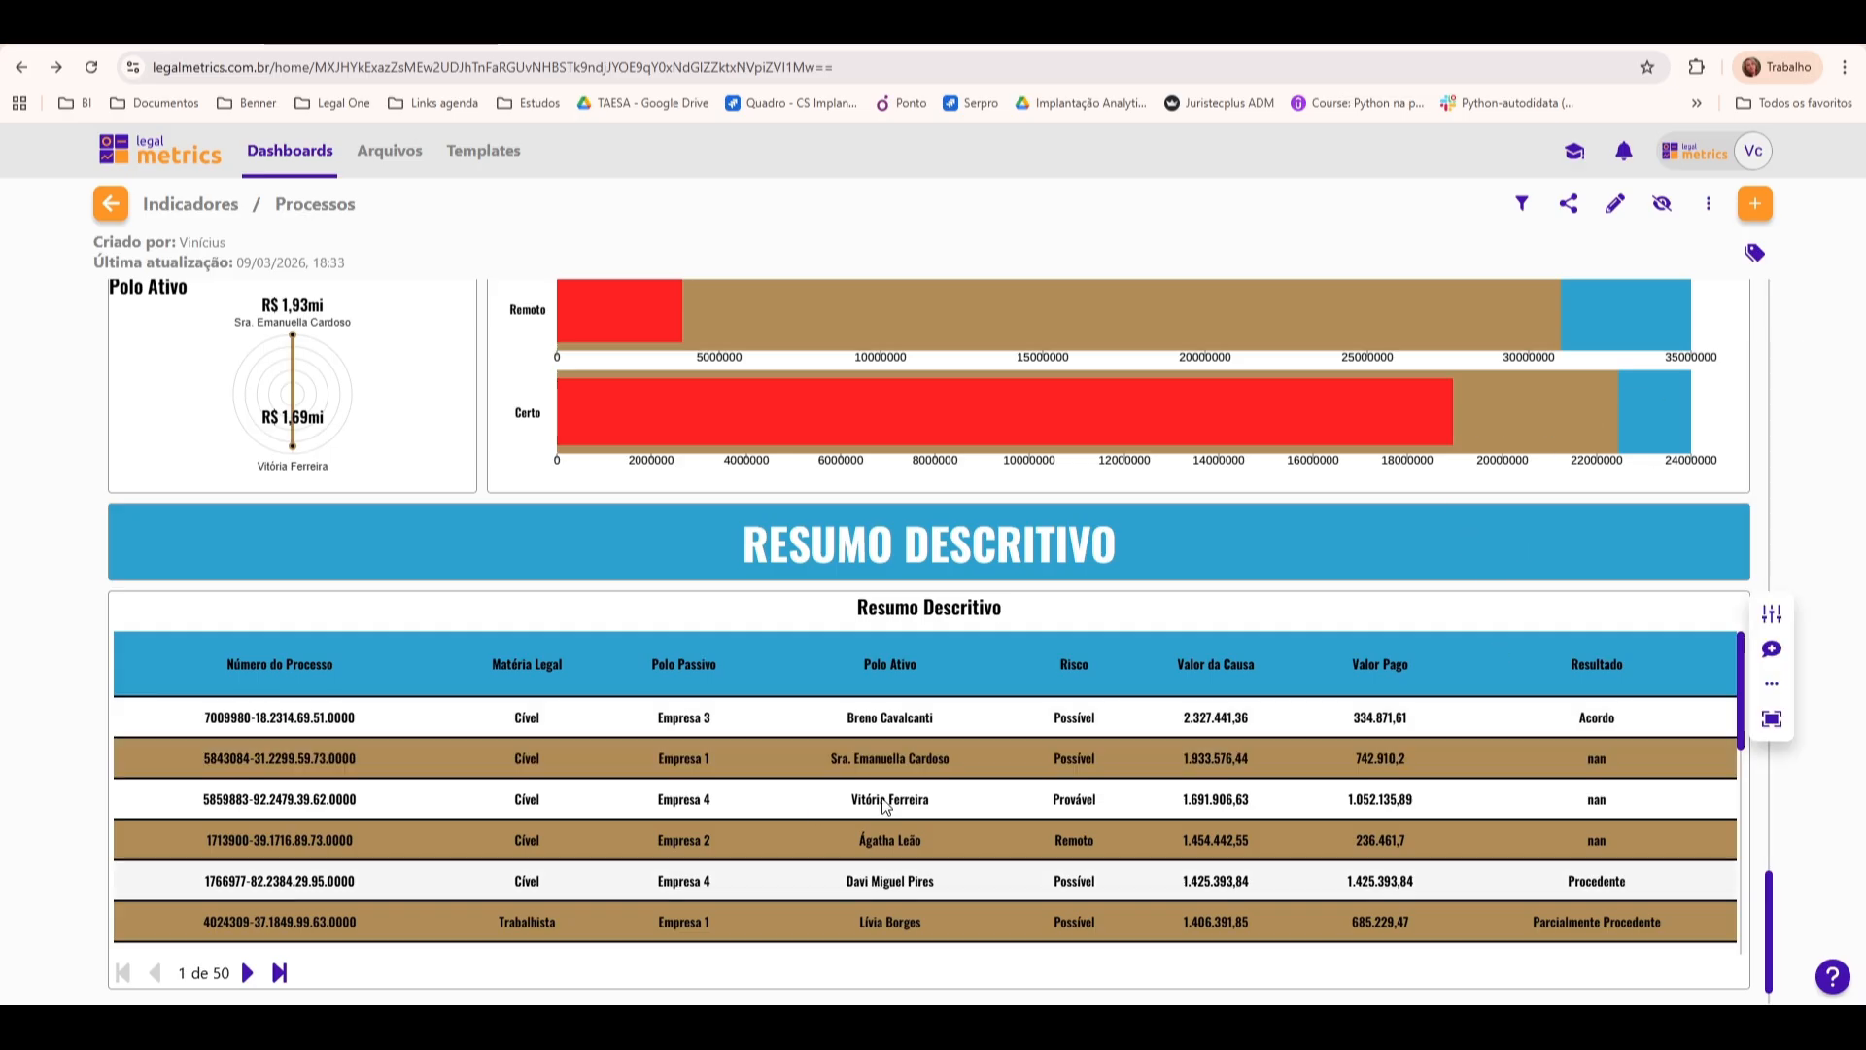
Leave the Processos dashboard and return to the dashboards home page
click(110, 203)
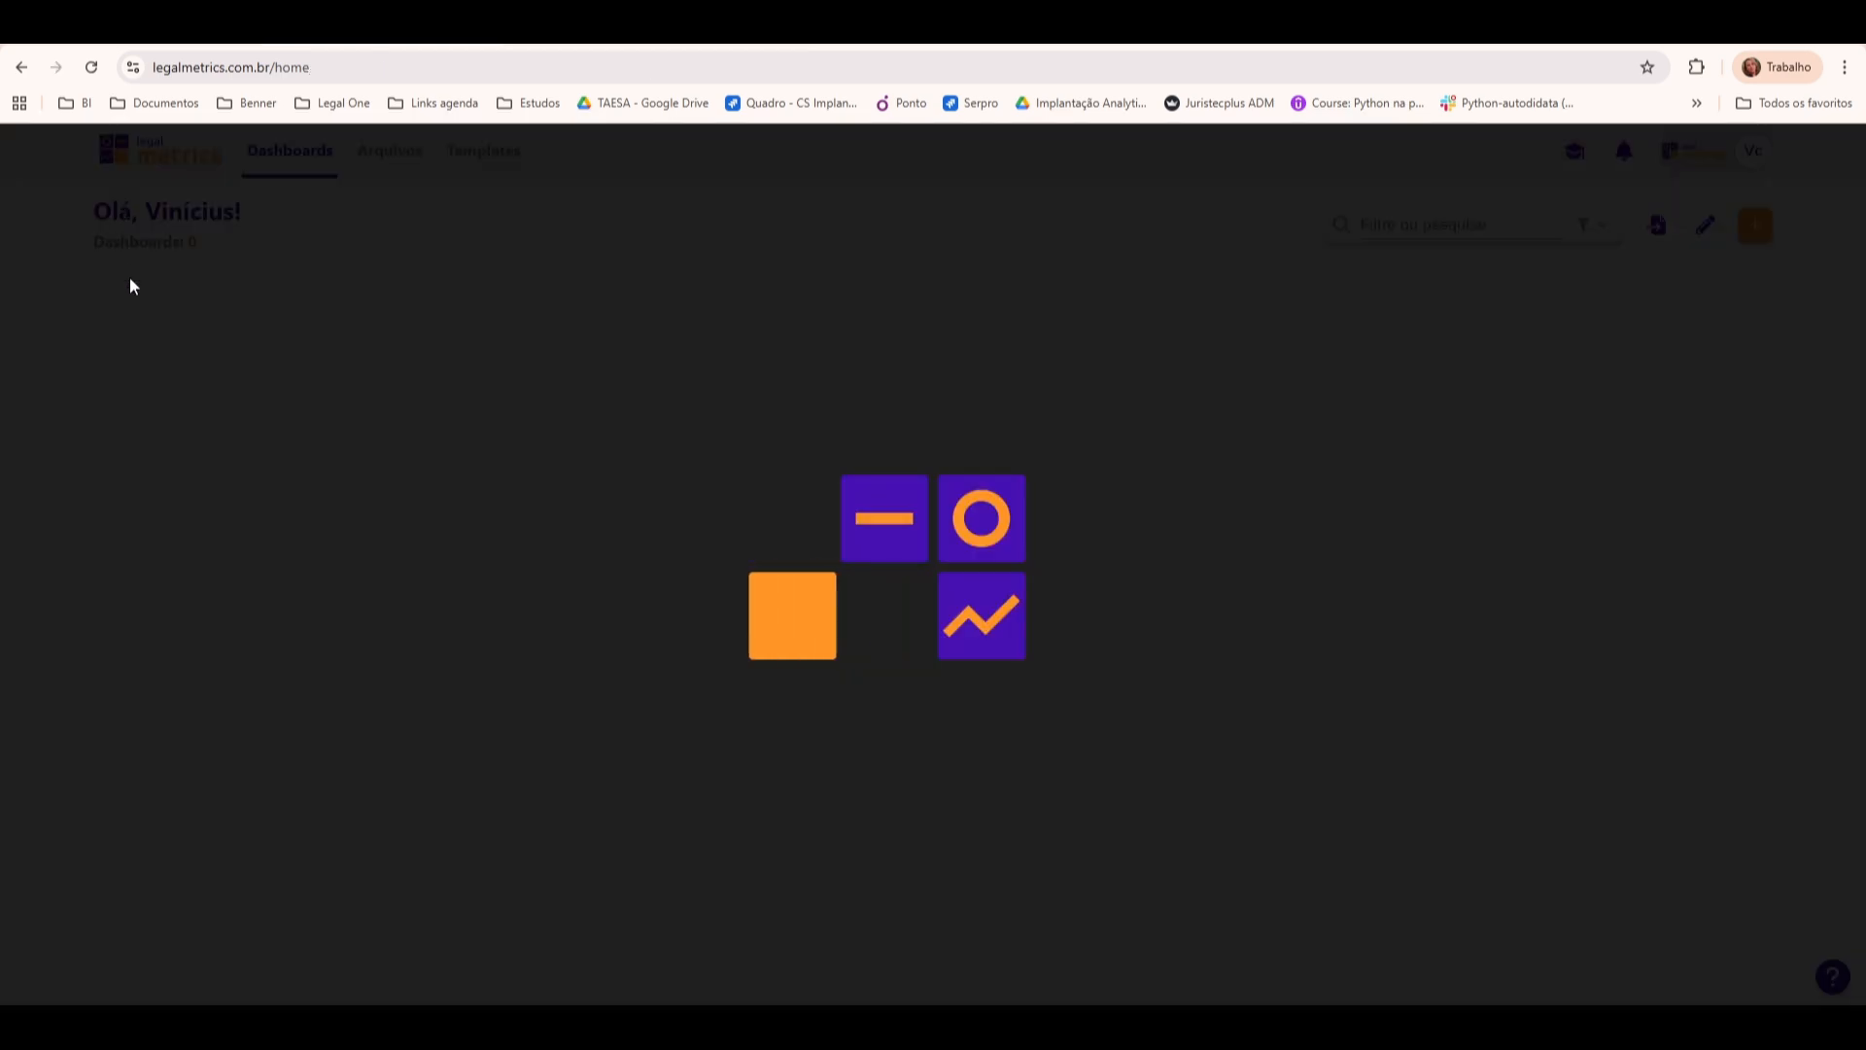